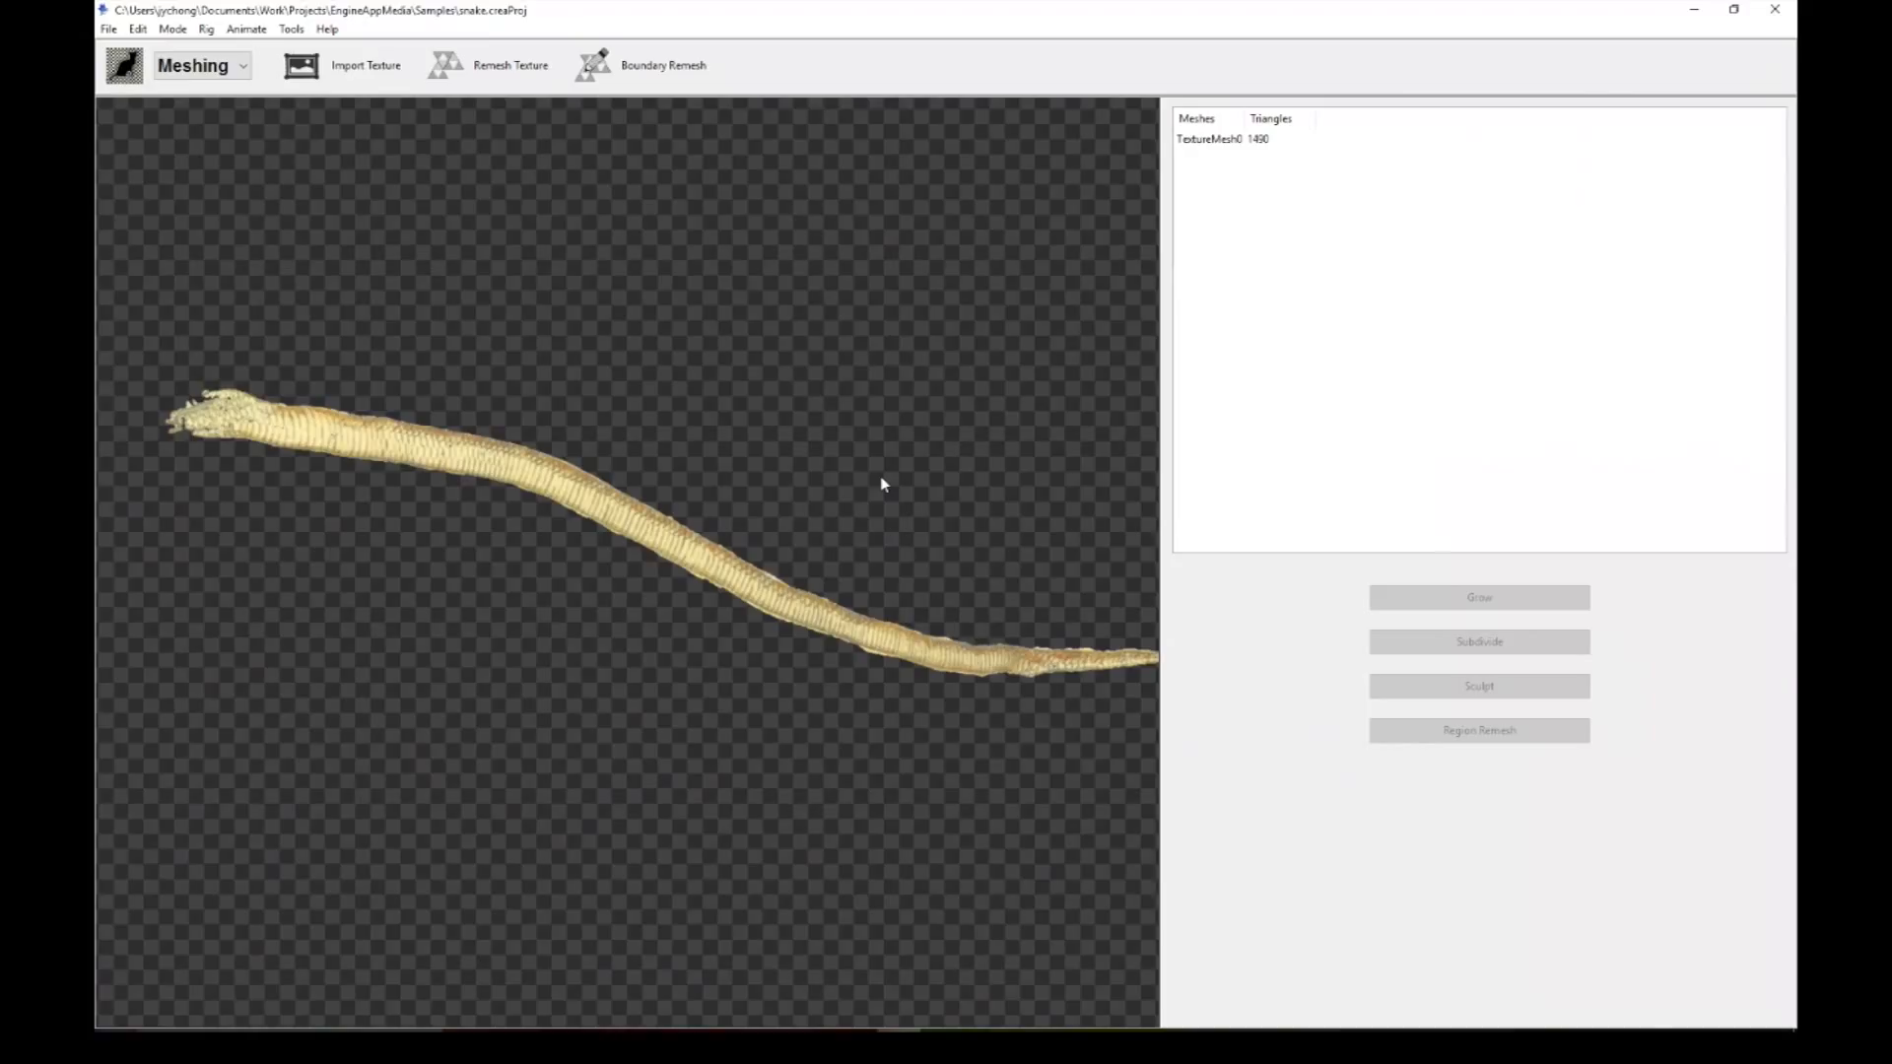
# Step: Select the snake mesh and switch from meshing to rigging in Bone Mode
pyautogui.scroll(-2, 881, 477)
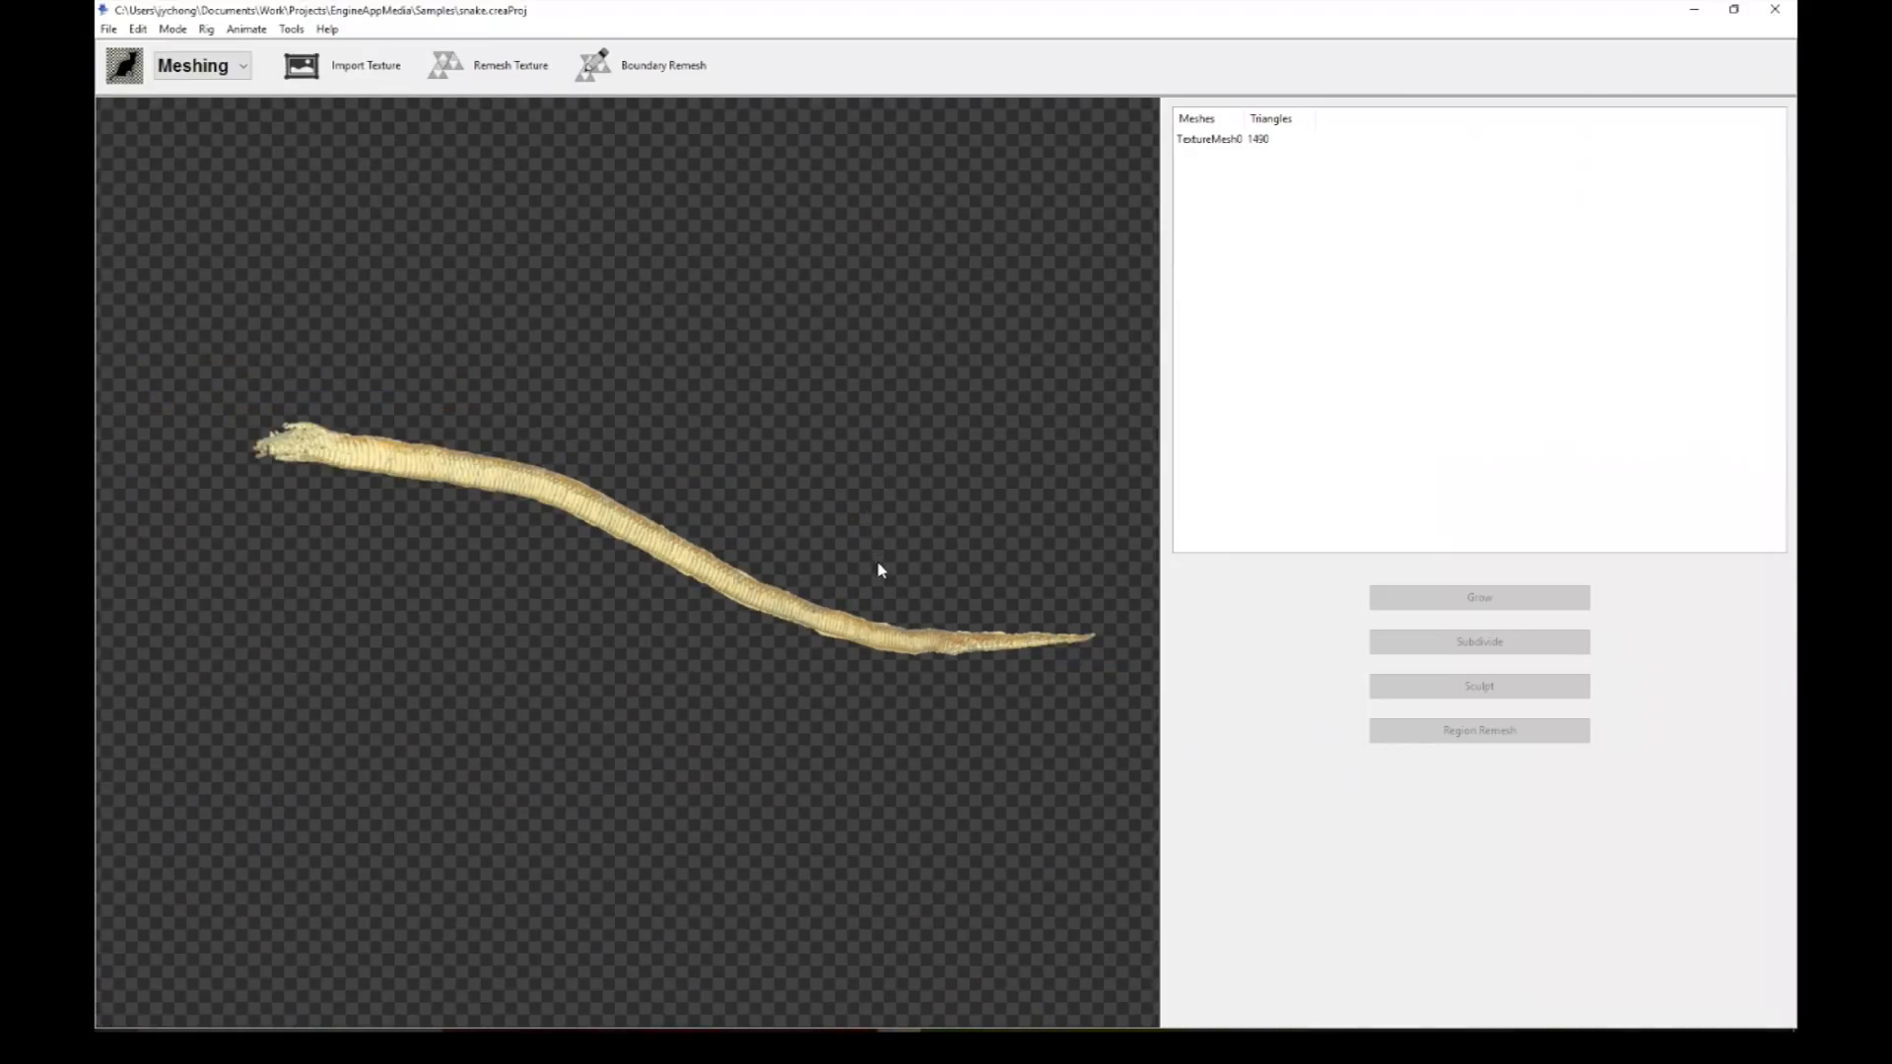
pyautogui.click(873, 643)
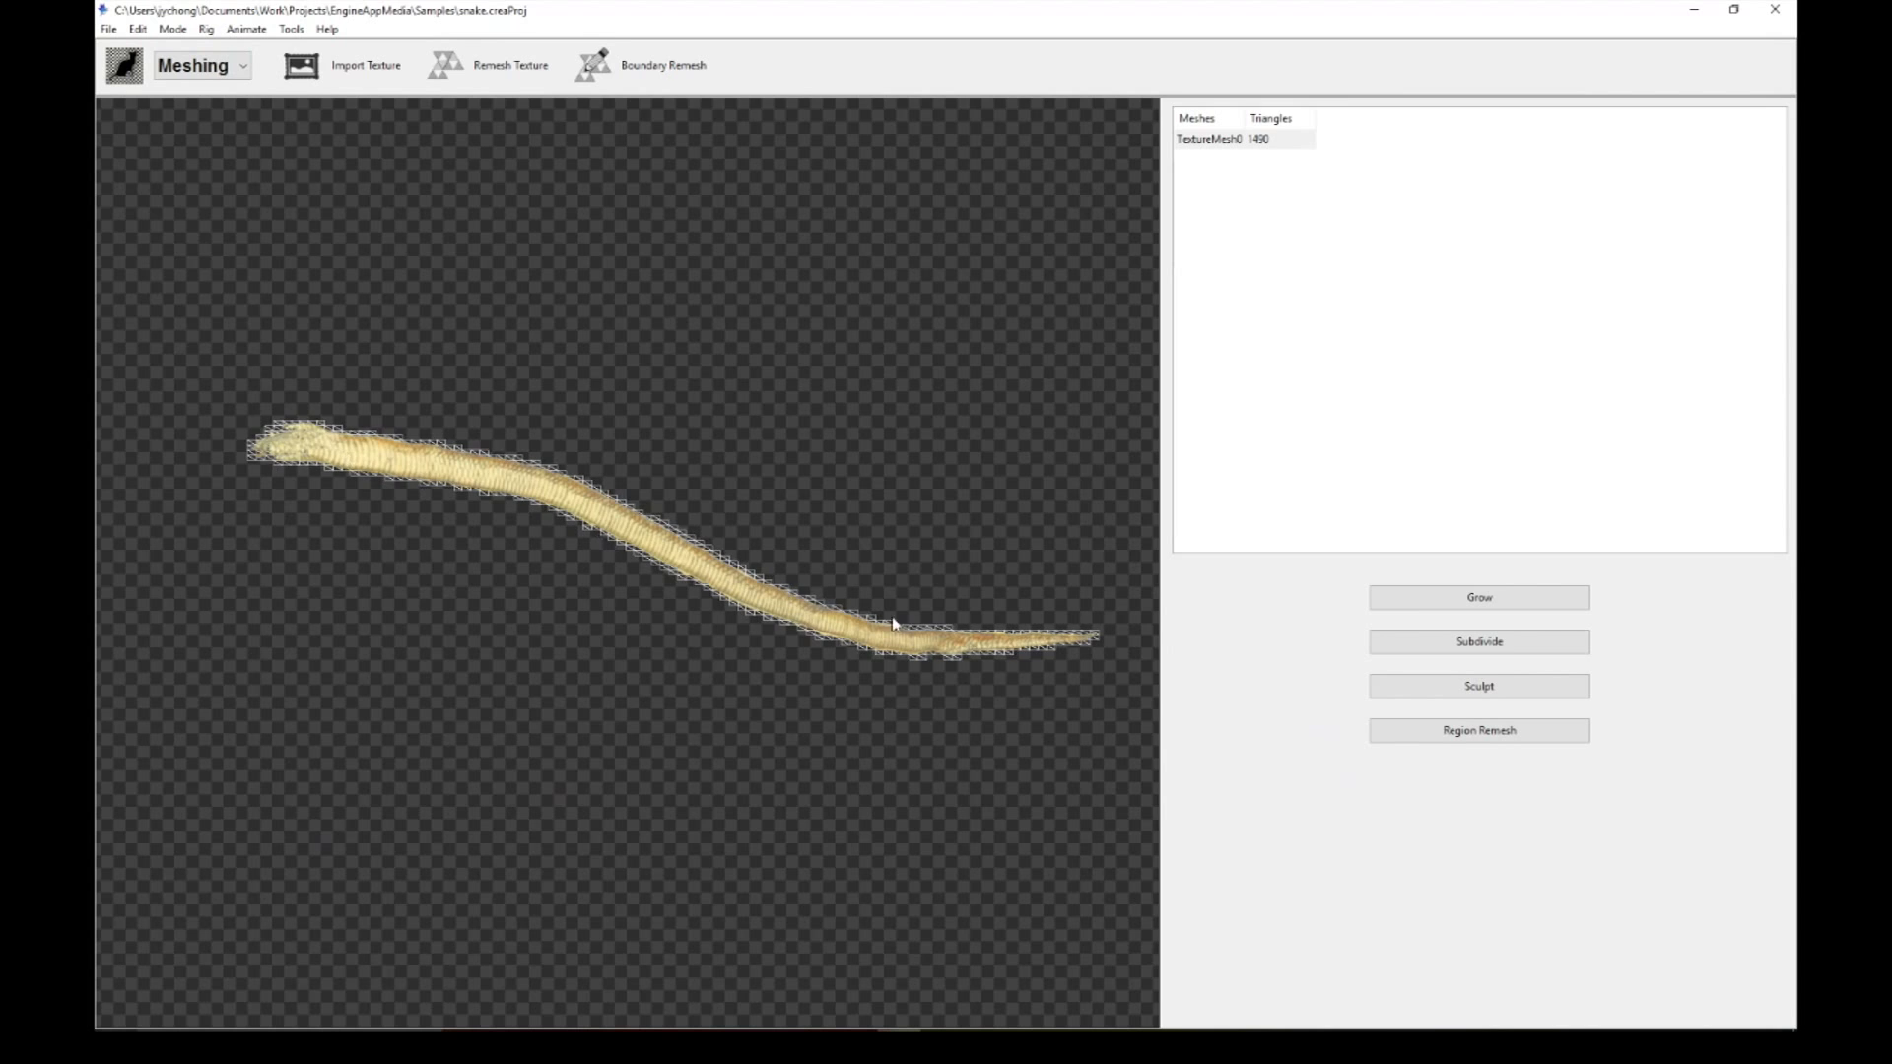
pyautogui.click(202, 65)
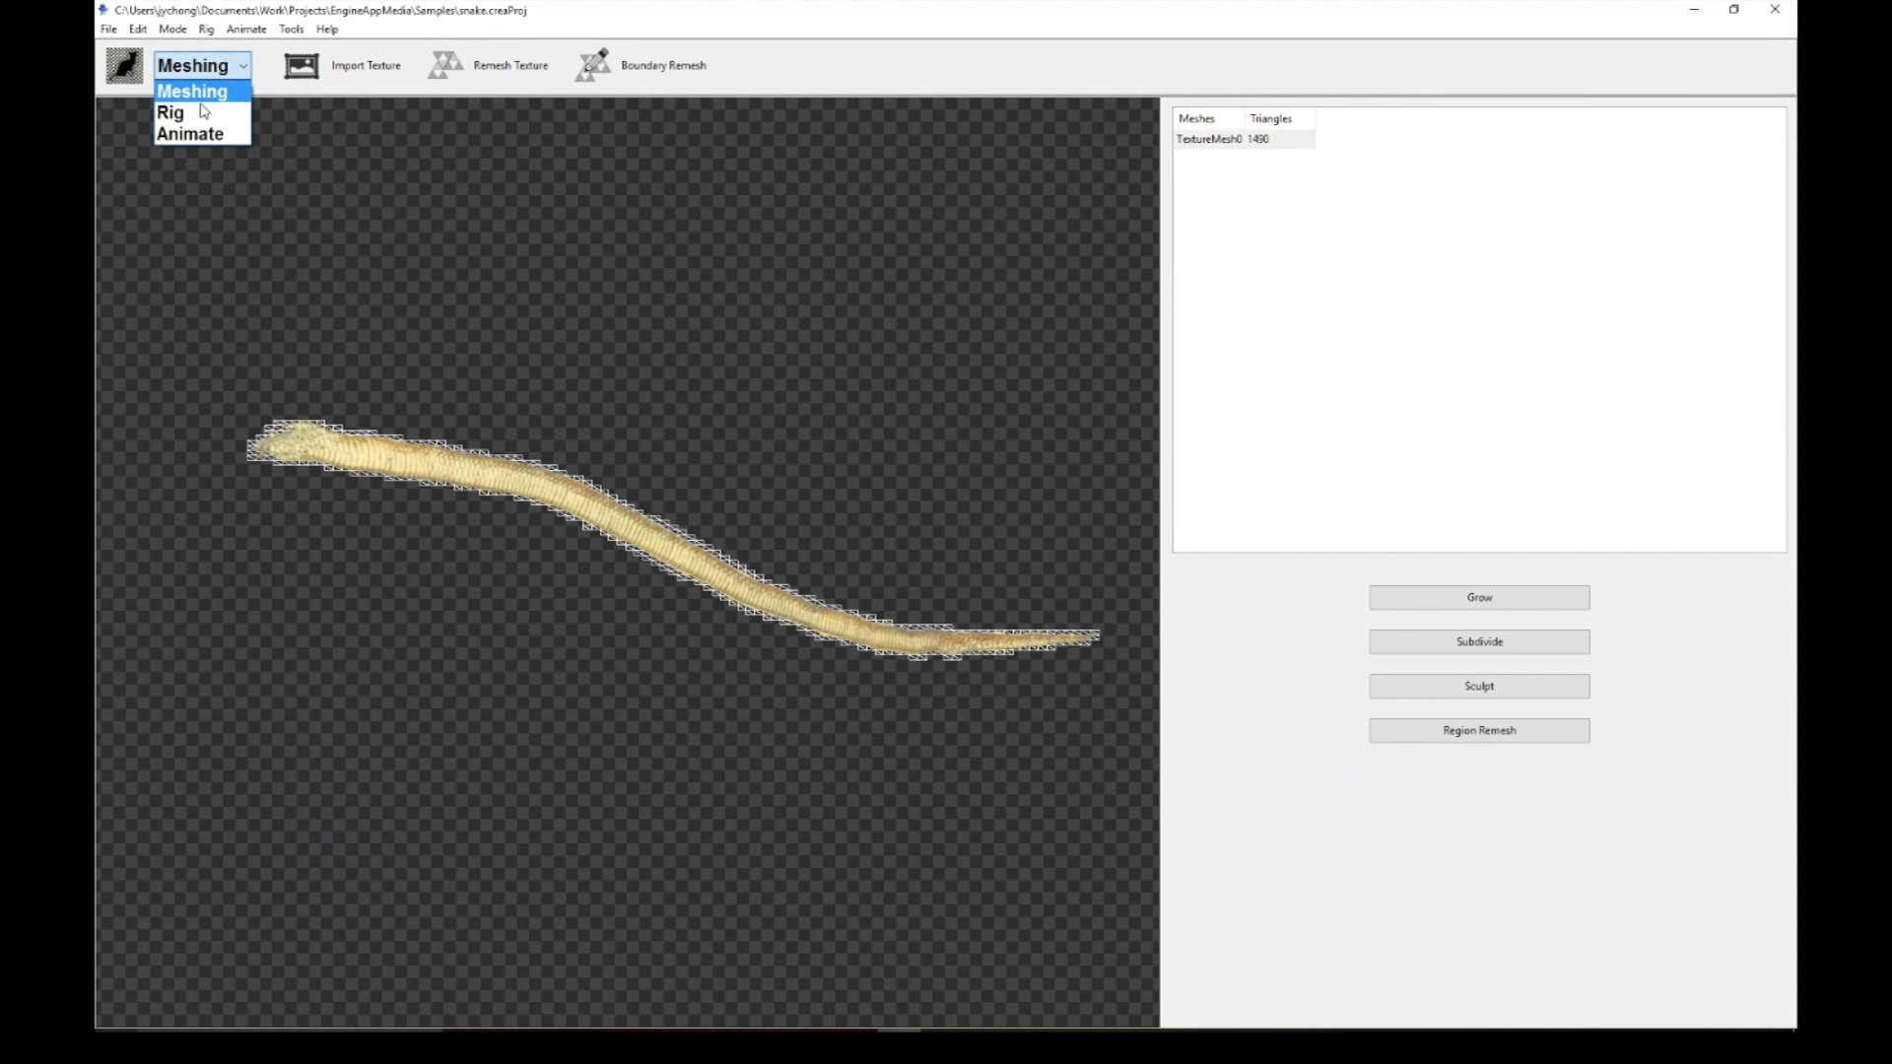
pyautogui.click(198, 110)
pyautogui.click(520, 81)
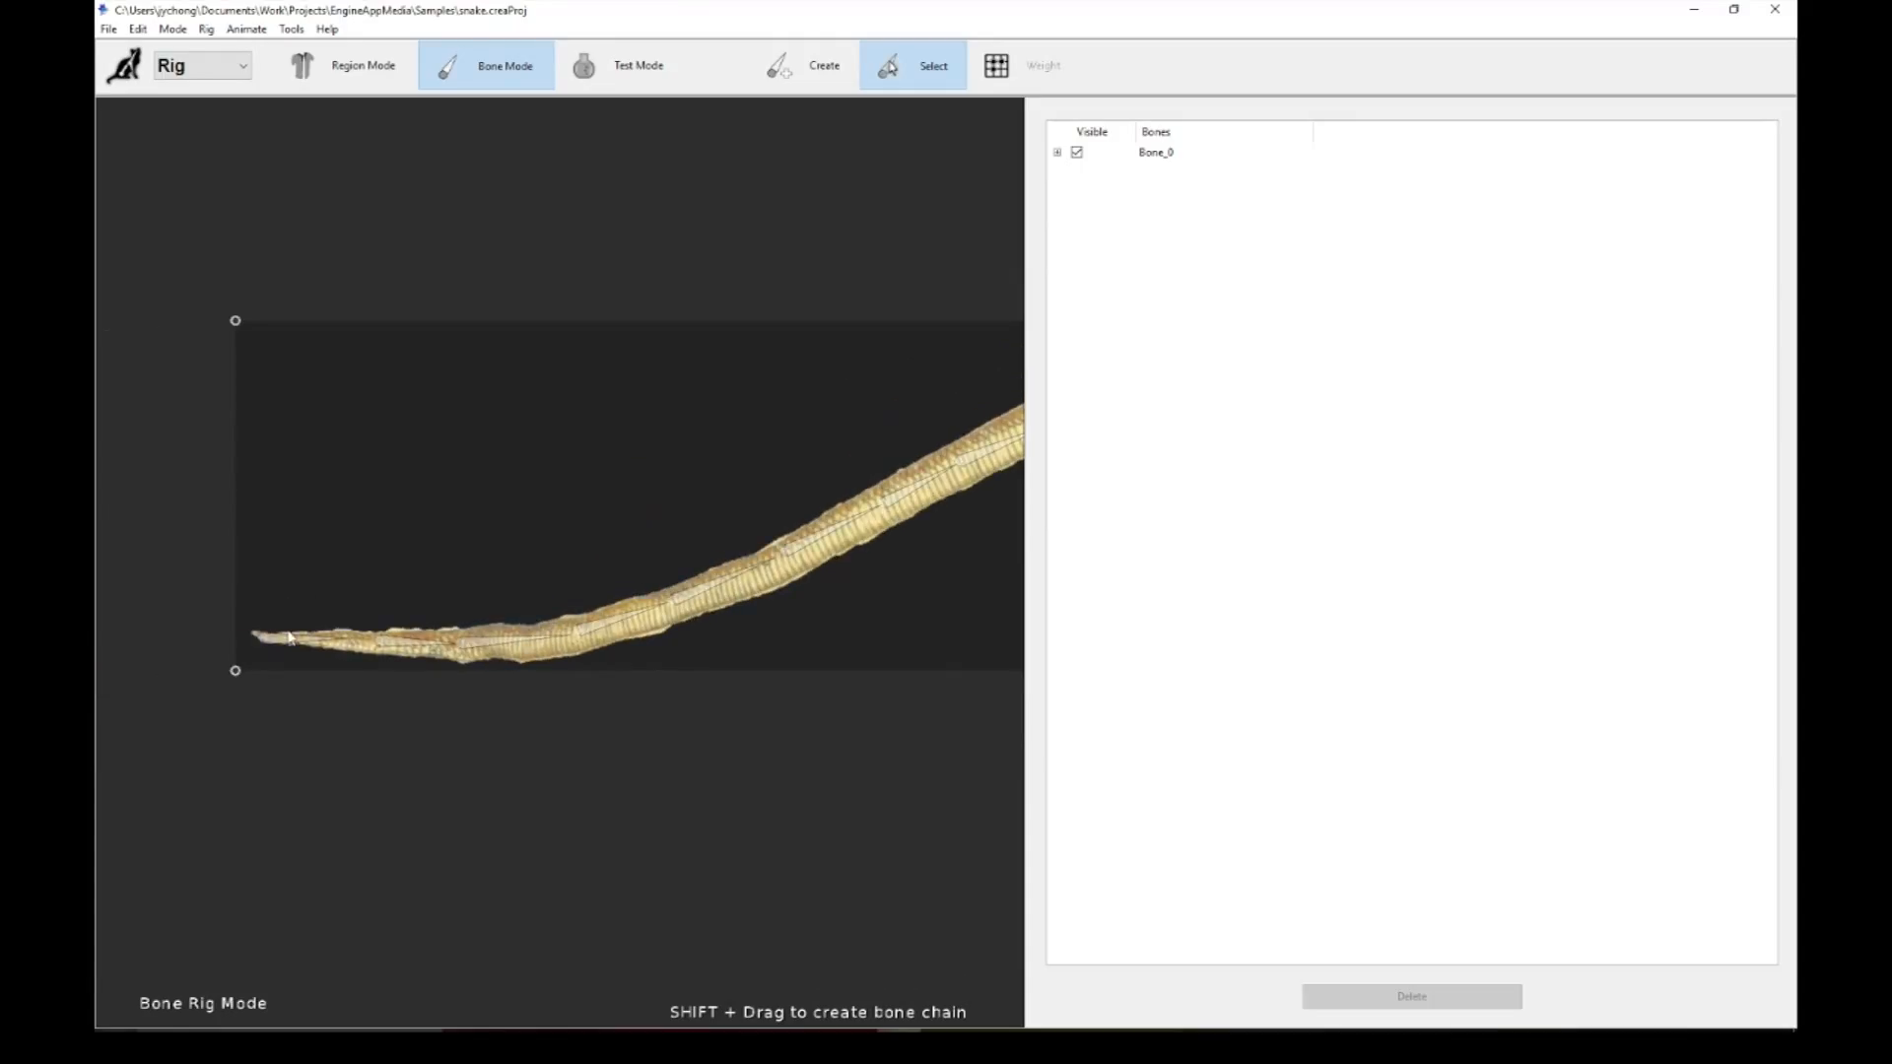
# Step: Examine the bone chain along the snake's body from tail to head, selecting individual bones
pyautogui.moveTo(288, 637)
pyautogui.mouseDown()
pyautogui.moveTo(500, 645)
pyautogui.moveTo(721, 592)
pyautogui.mouseUp()
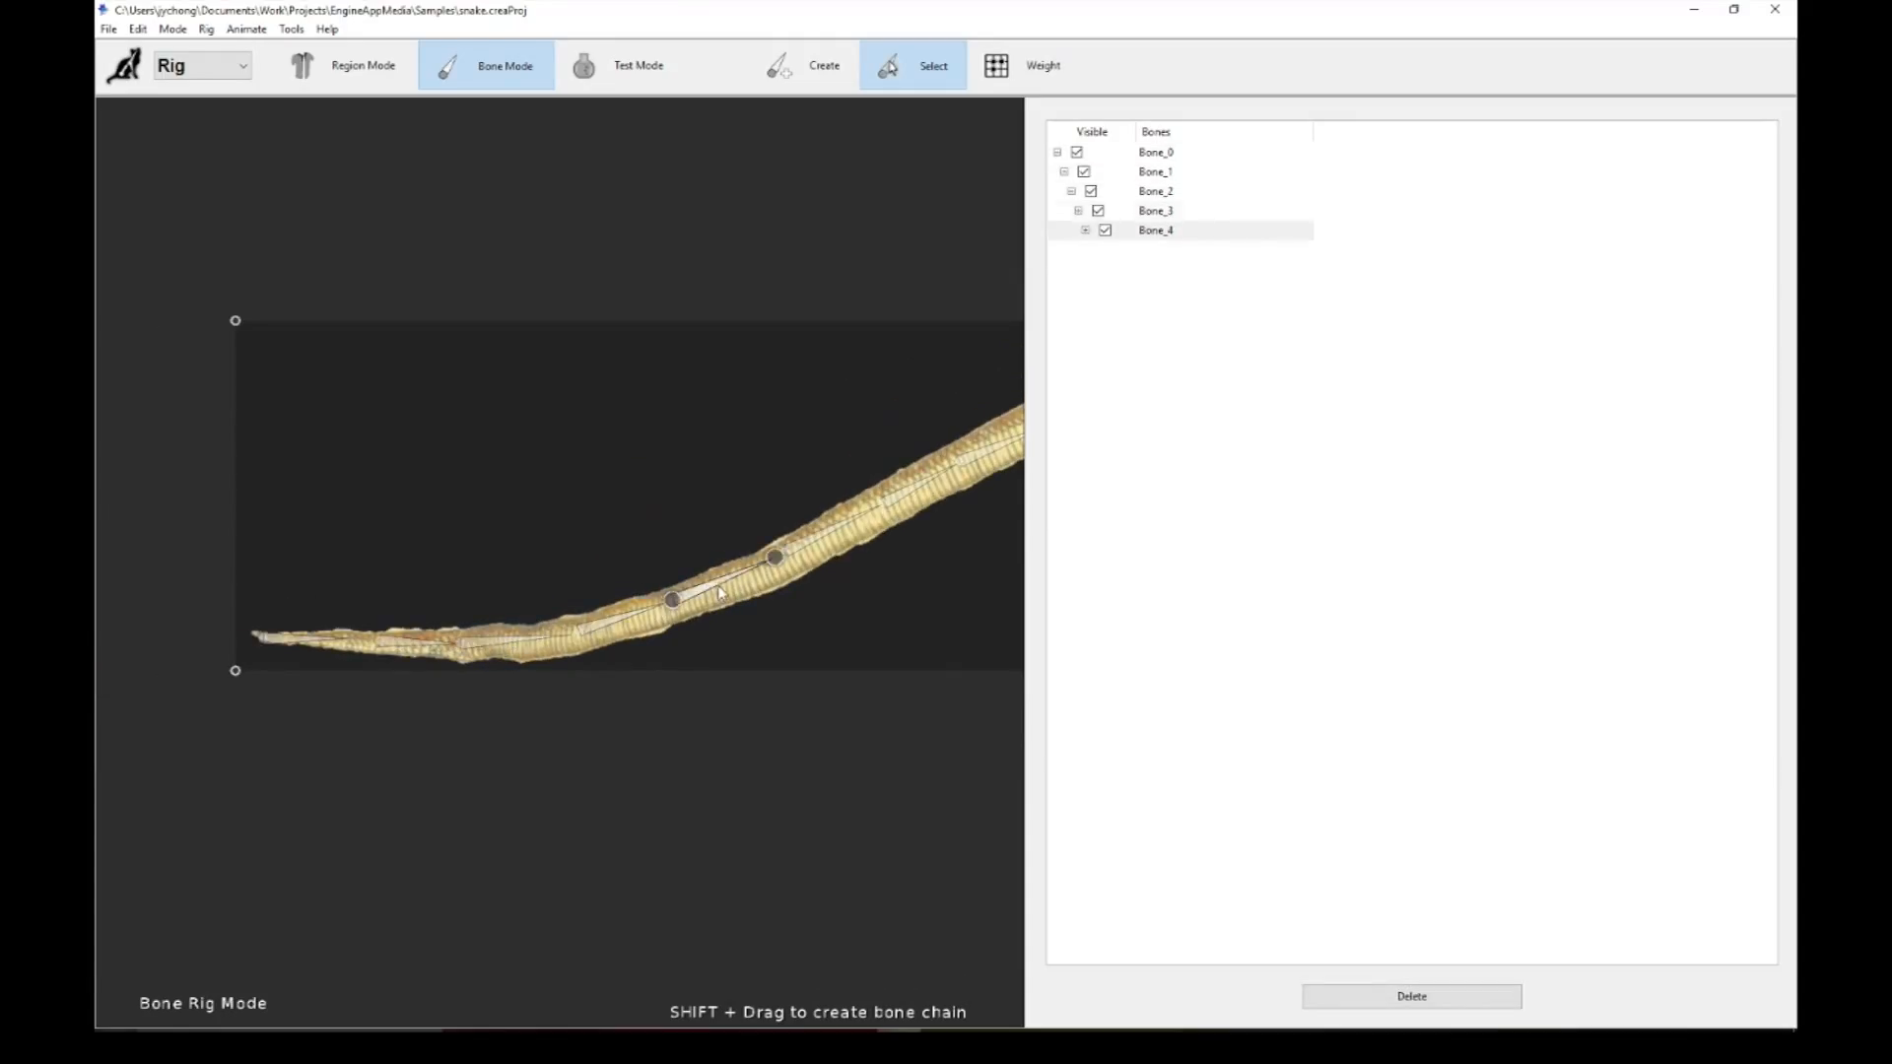
pyautogui.click(831, 536)
pyautogui.moveTo(854, 503); pyautogui.dragTo(522, 613)
pyautogui.click(673, 561)
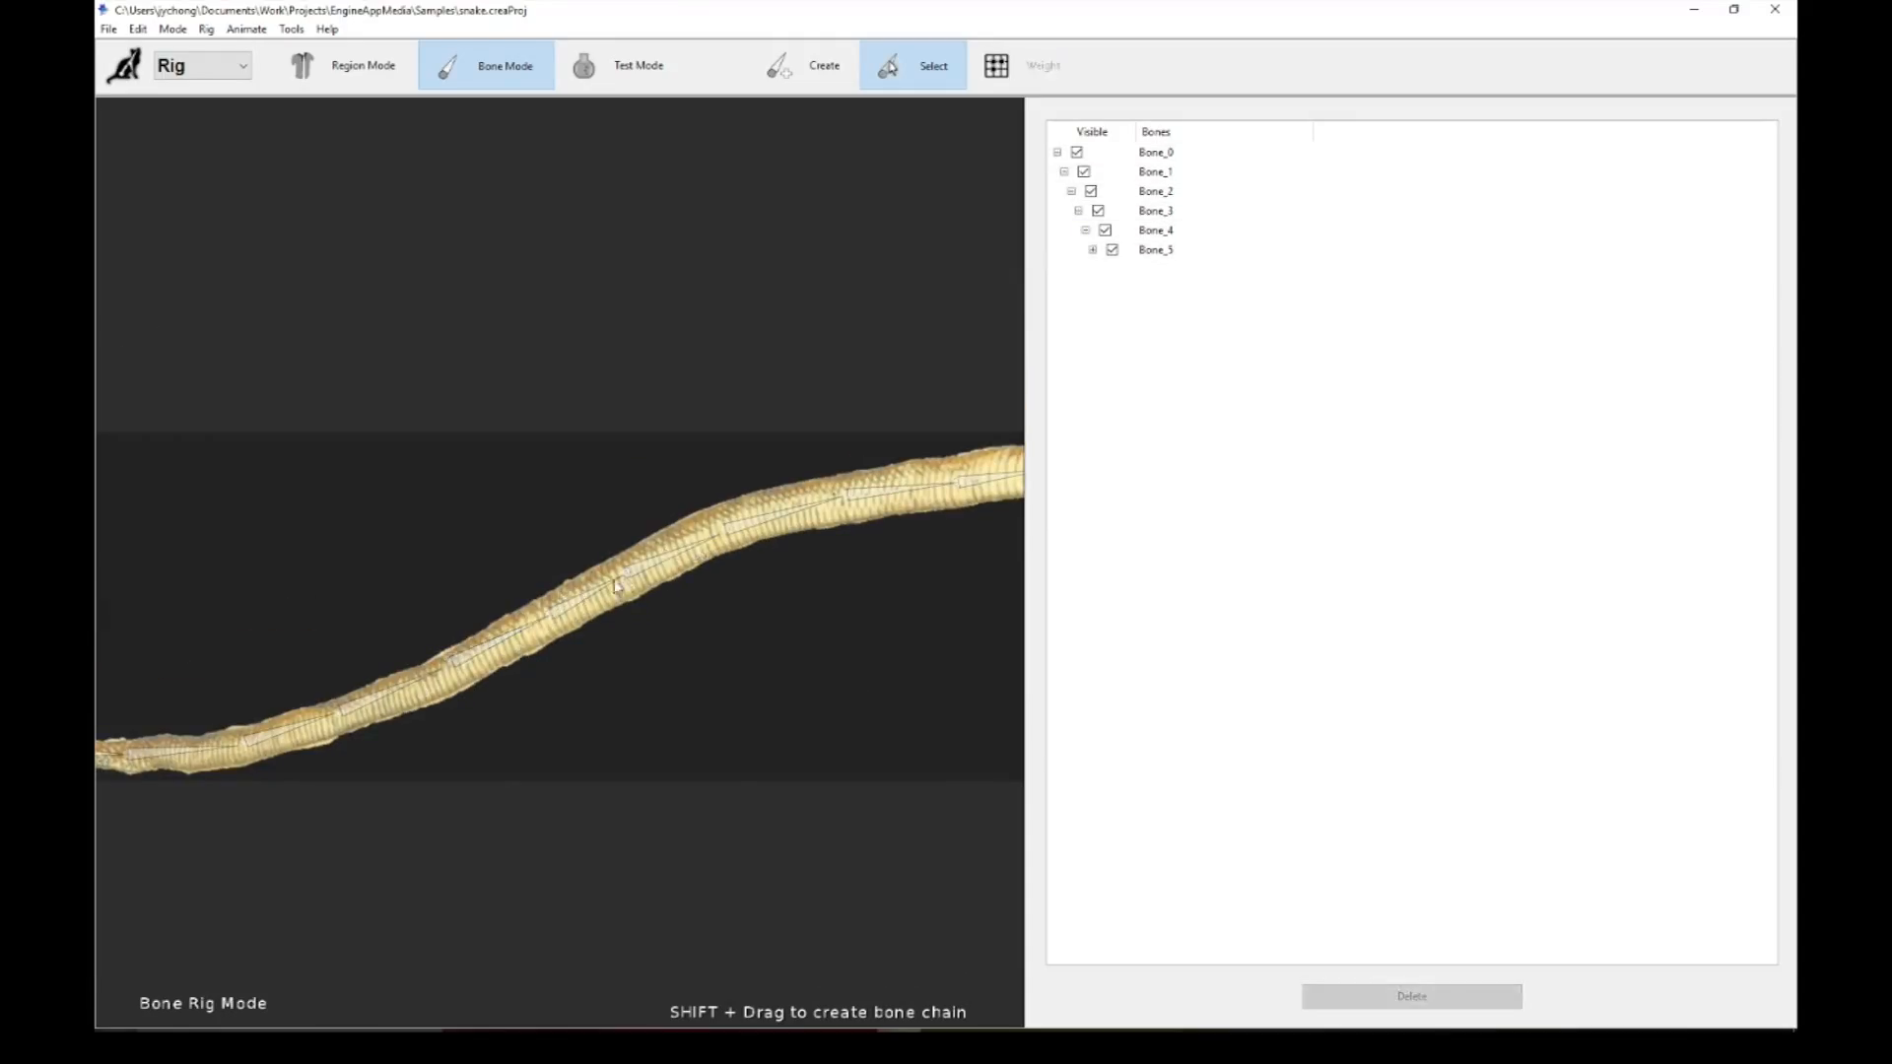
pyautogui.click(612, 583)
pyautogui.click(674, 556)
pyautogui.click(803, 512)
pyautogui.moveTo(855, 547); pyautogui.dragTo(660, 643)
pyautogui.click(722, 591)
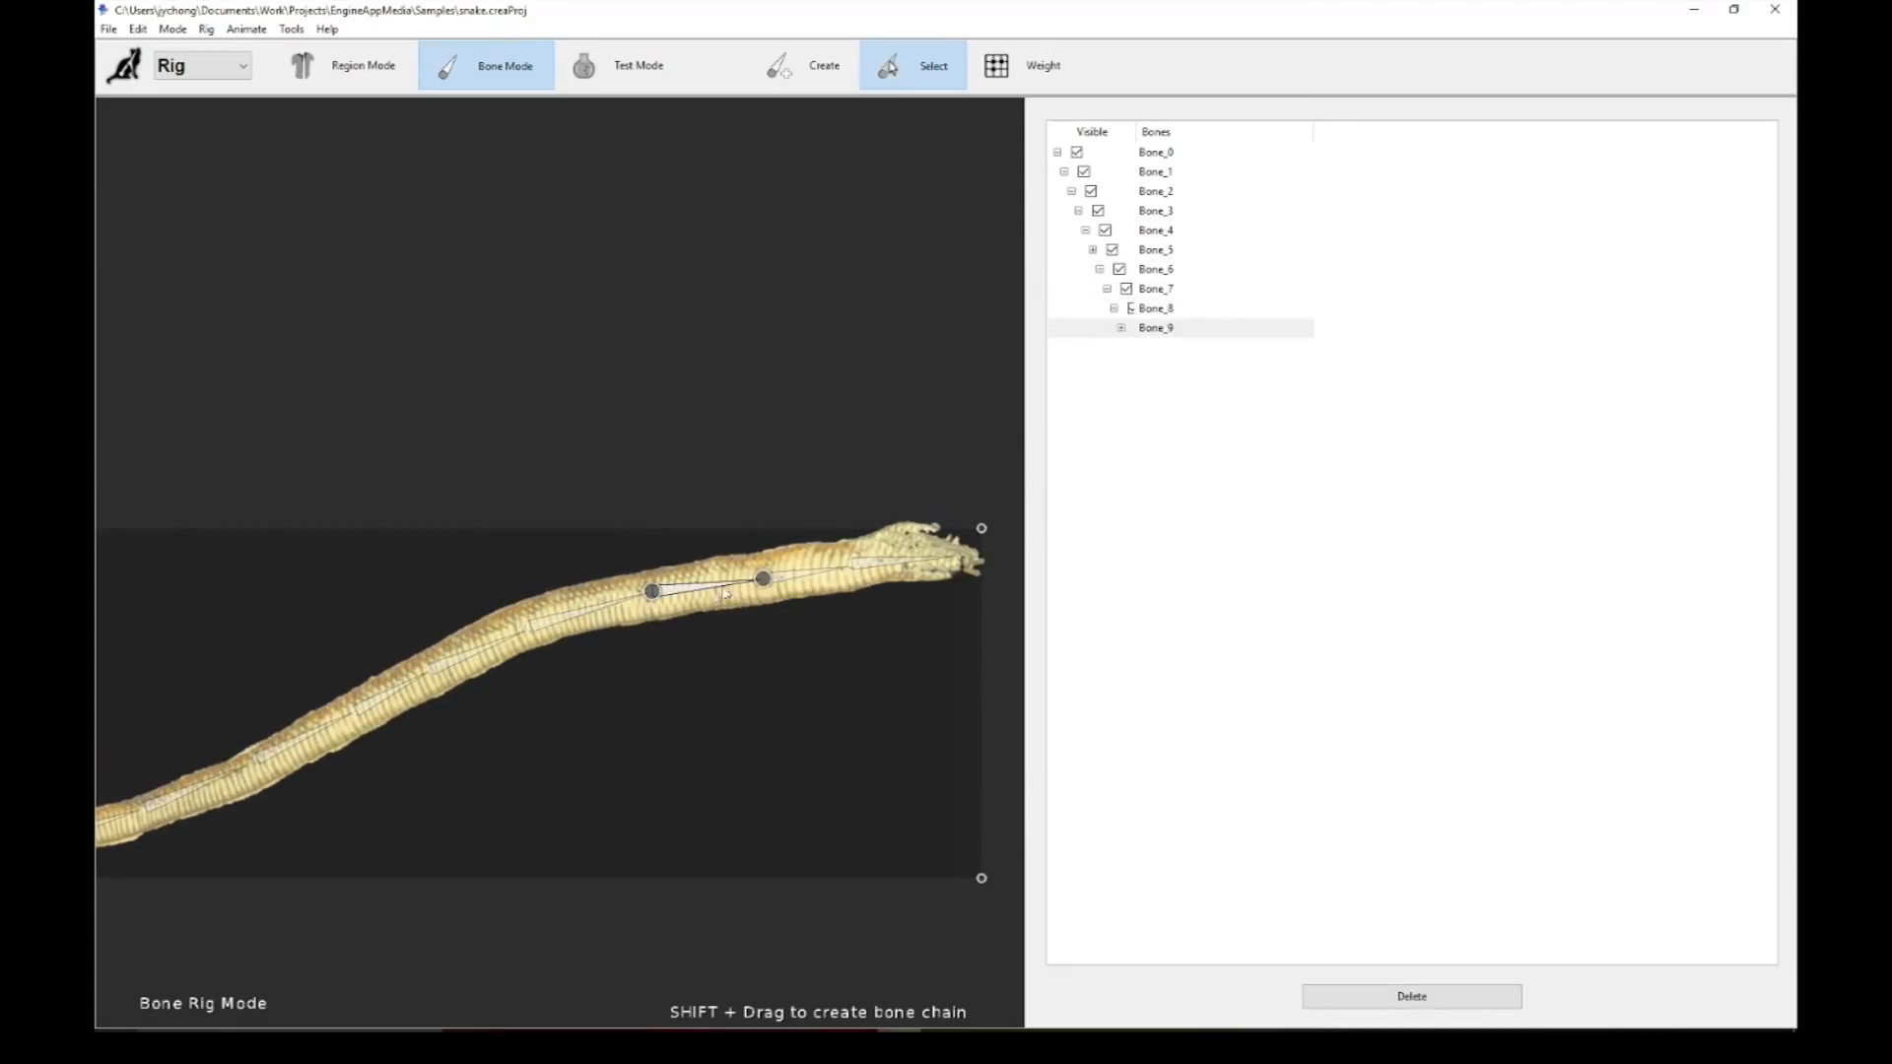
pyautogui.click(806, 571)
pyautogui.click(892, 563)
pyautogui.scroll(-5, 608, 827)
pyautogui.moveTo(468, 794); pyautogui.dragTo(780, 704)
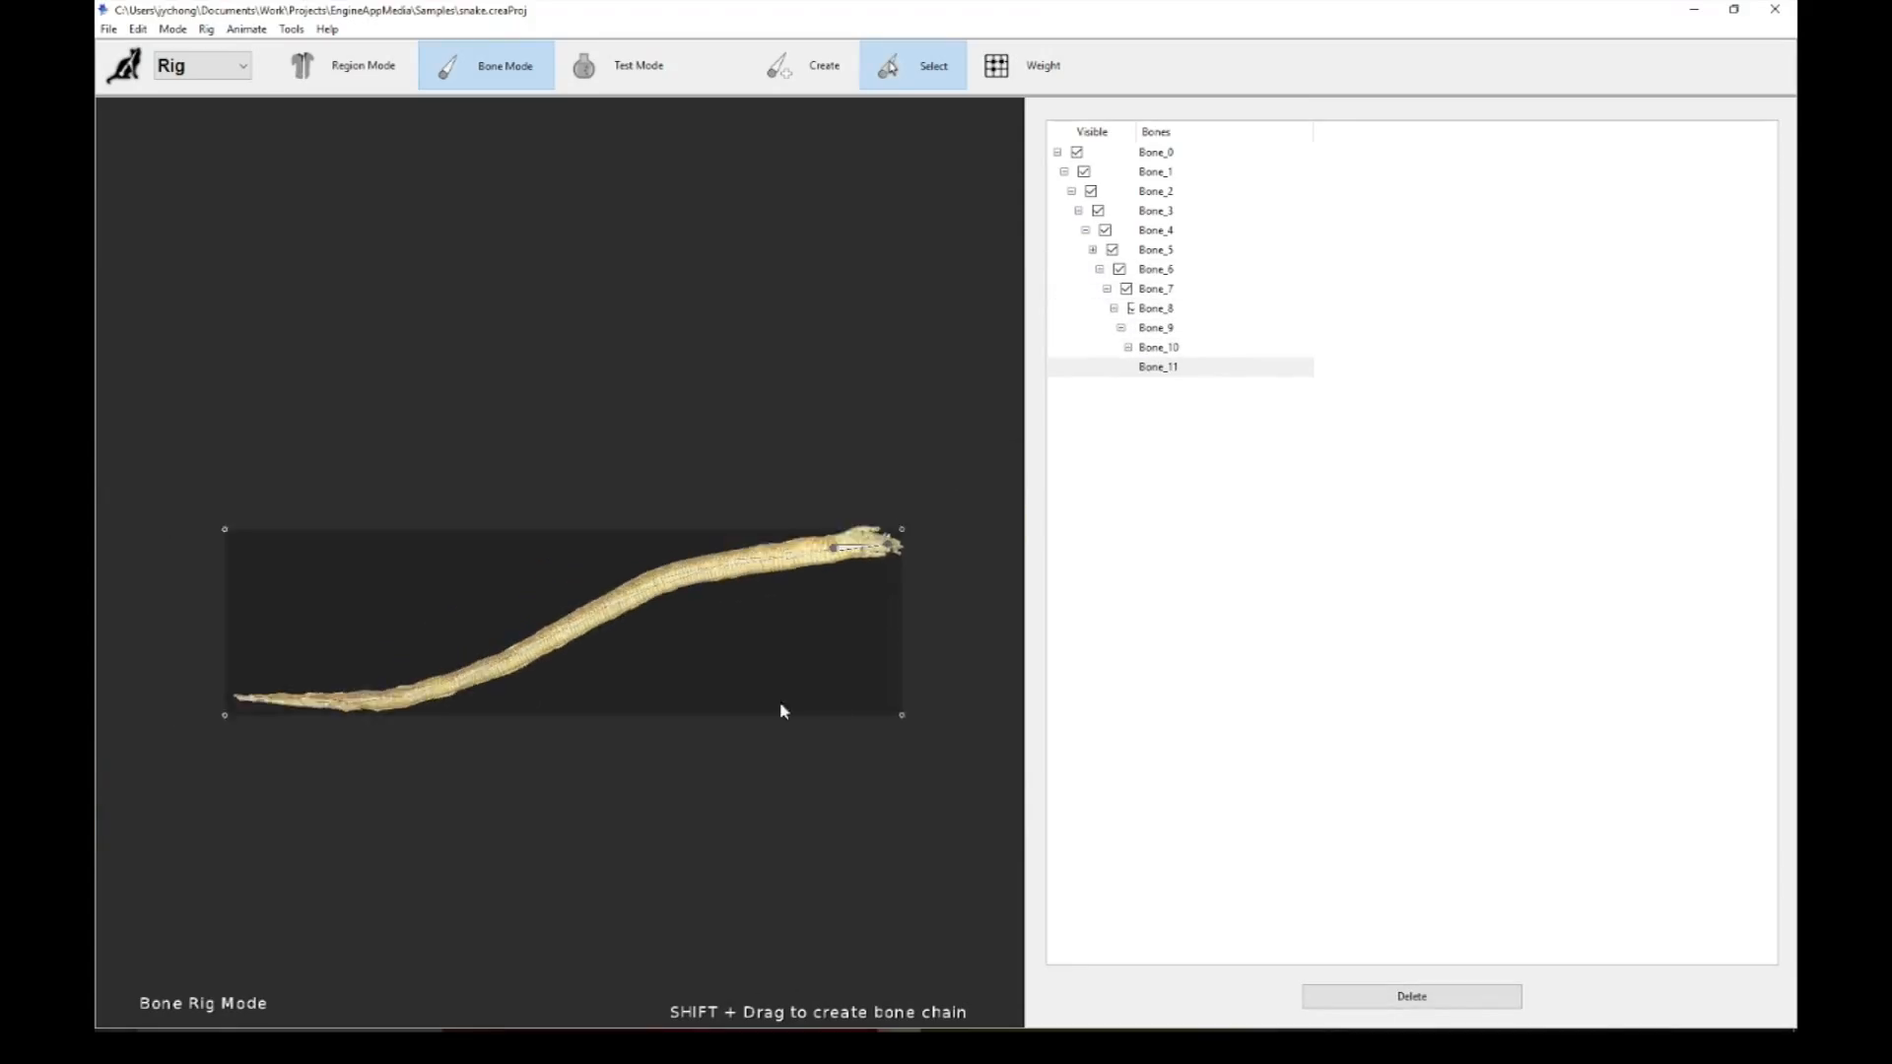
pyautogui.scroll(3, 780, 709)
# Step: Show the bone weights and examine the area each bone influences, going from the snake's head to its tail
pyautogui.click(1047, 79)
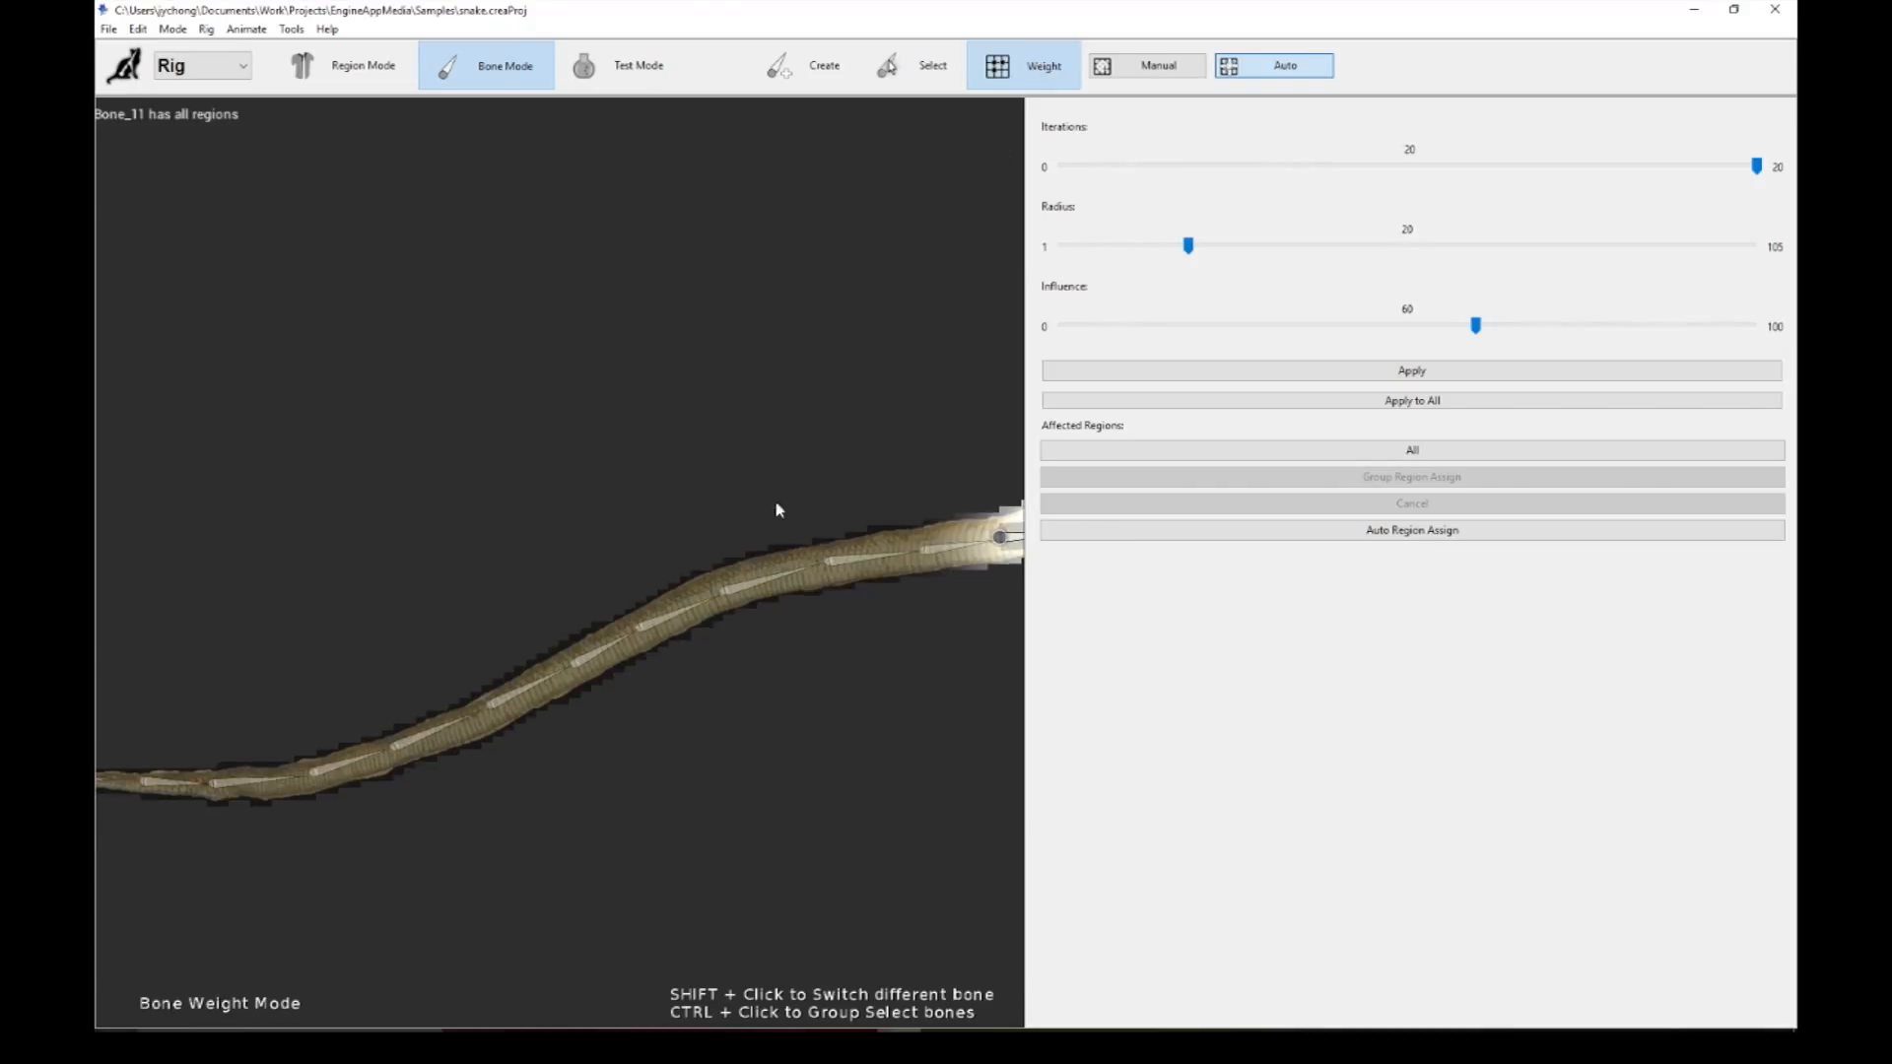
pyautogui.moveTo(777, 507); pyautogui.dragTo(706, 494)
pyautogui.click(802, 541)
pyautogui.click(716, 563)
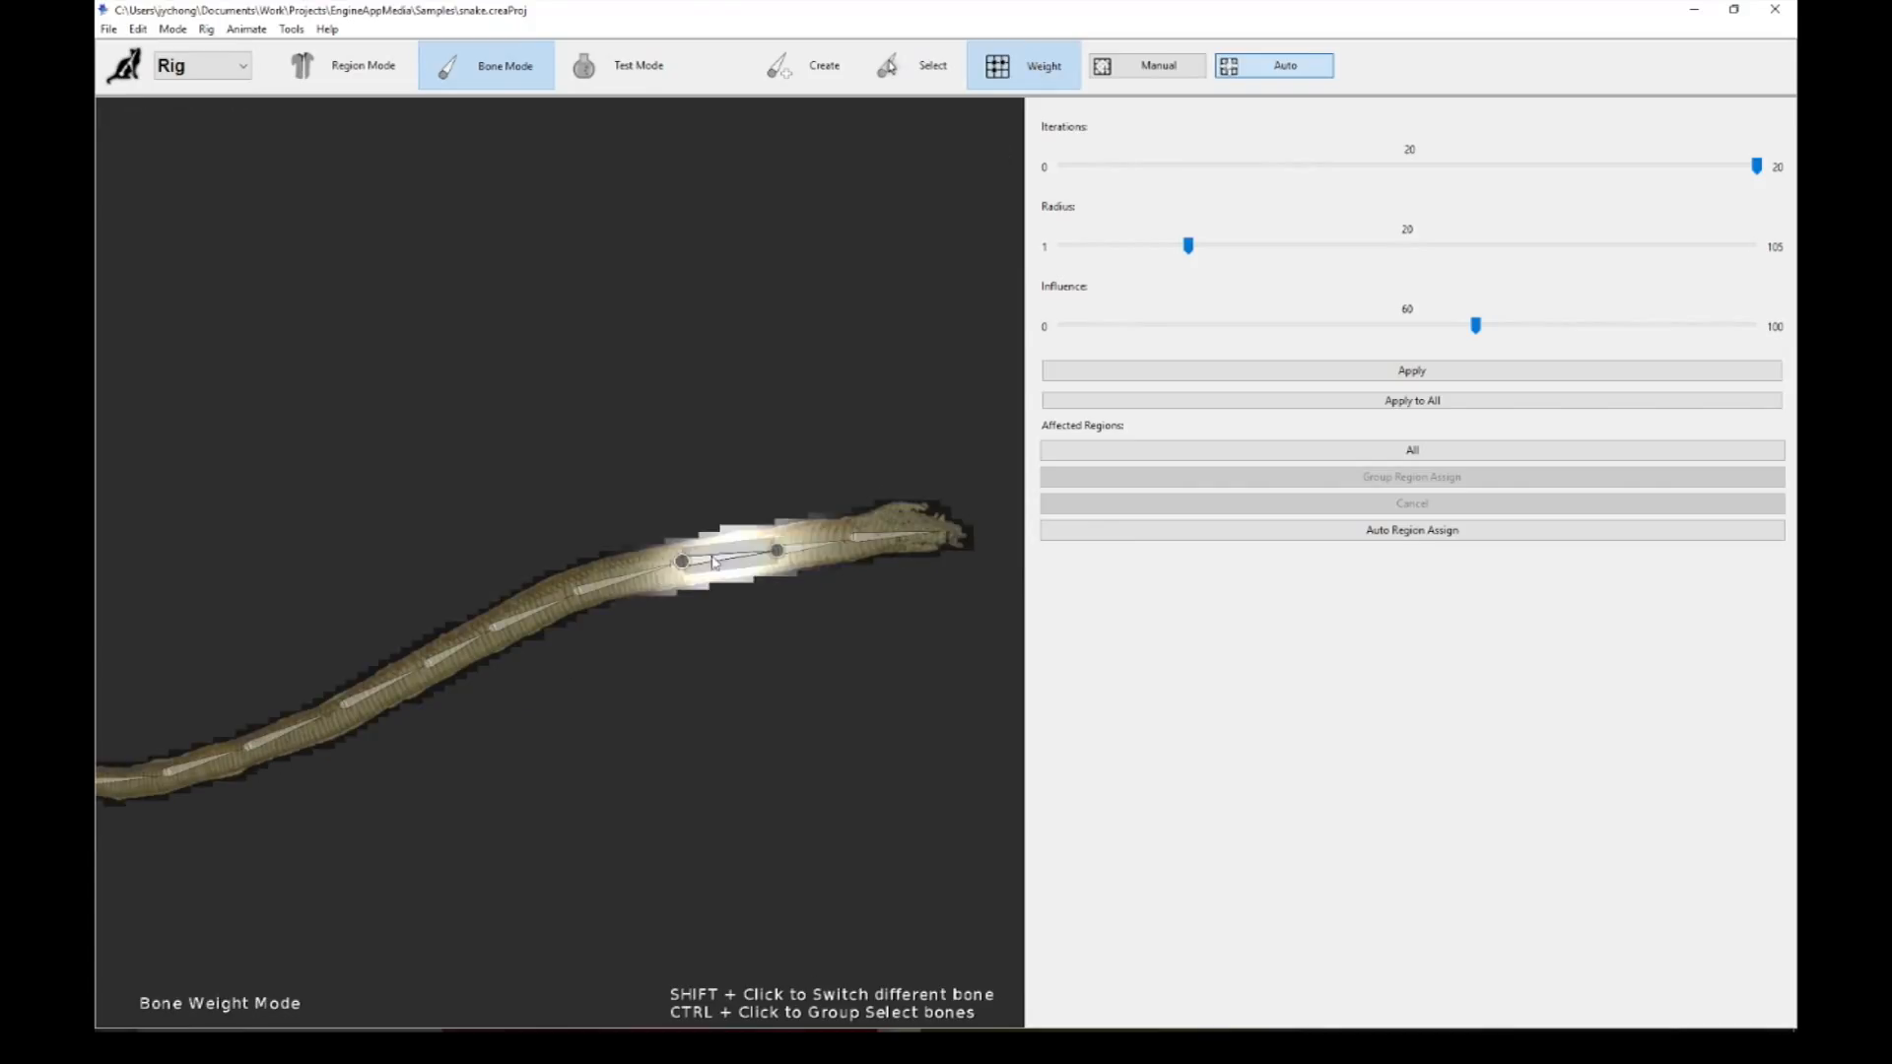
pyautogui.click(628, 577)
pyautogui.click(532, 622)
pyautogui.click(459, 653)
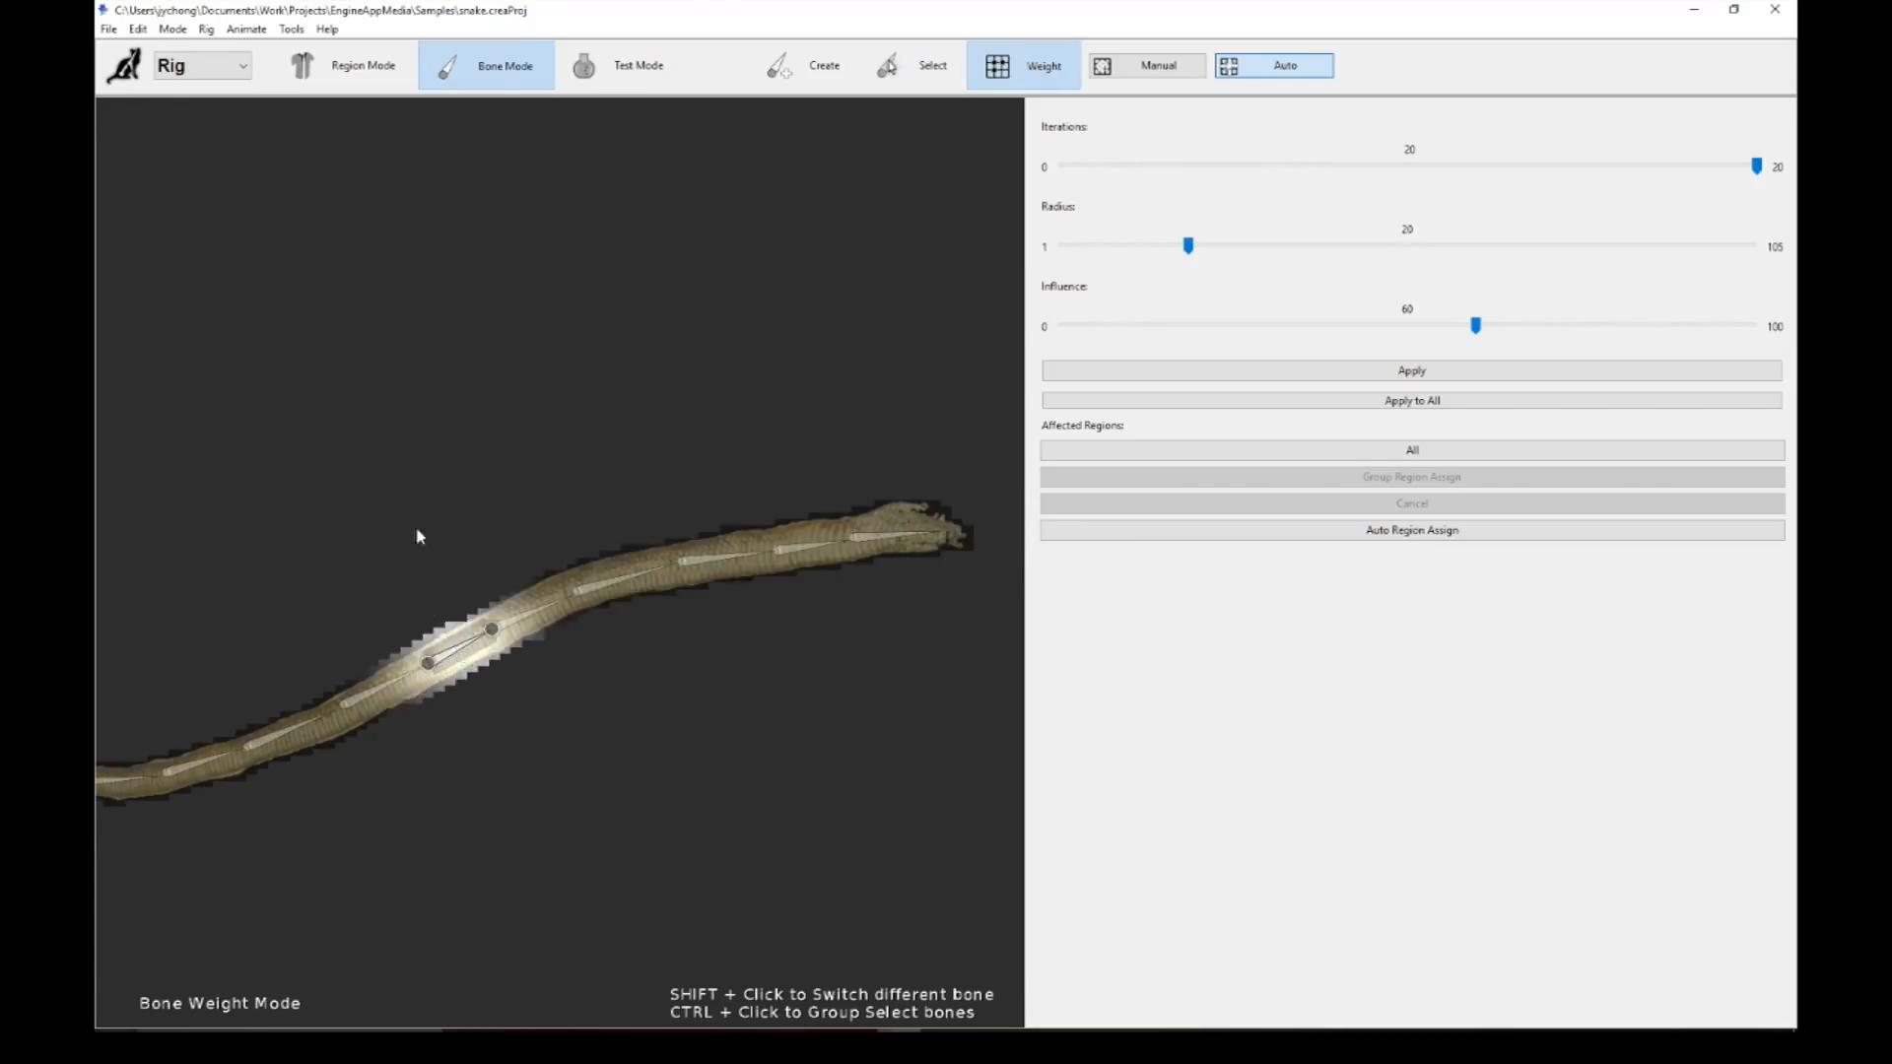
pyautogui.moveTo(418, 532); pyautogui.dragTo(870, 384)
pyautogui.keyDown('shift'); pyautogui.click(534, 646); pyautogui.keyUp('shift')
pyautogui.keyDown('shift'); pyautogui.click(459, 676); pyautogui.keyUp('shift')
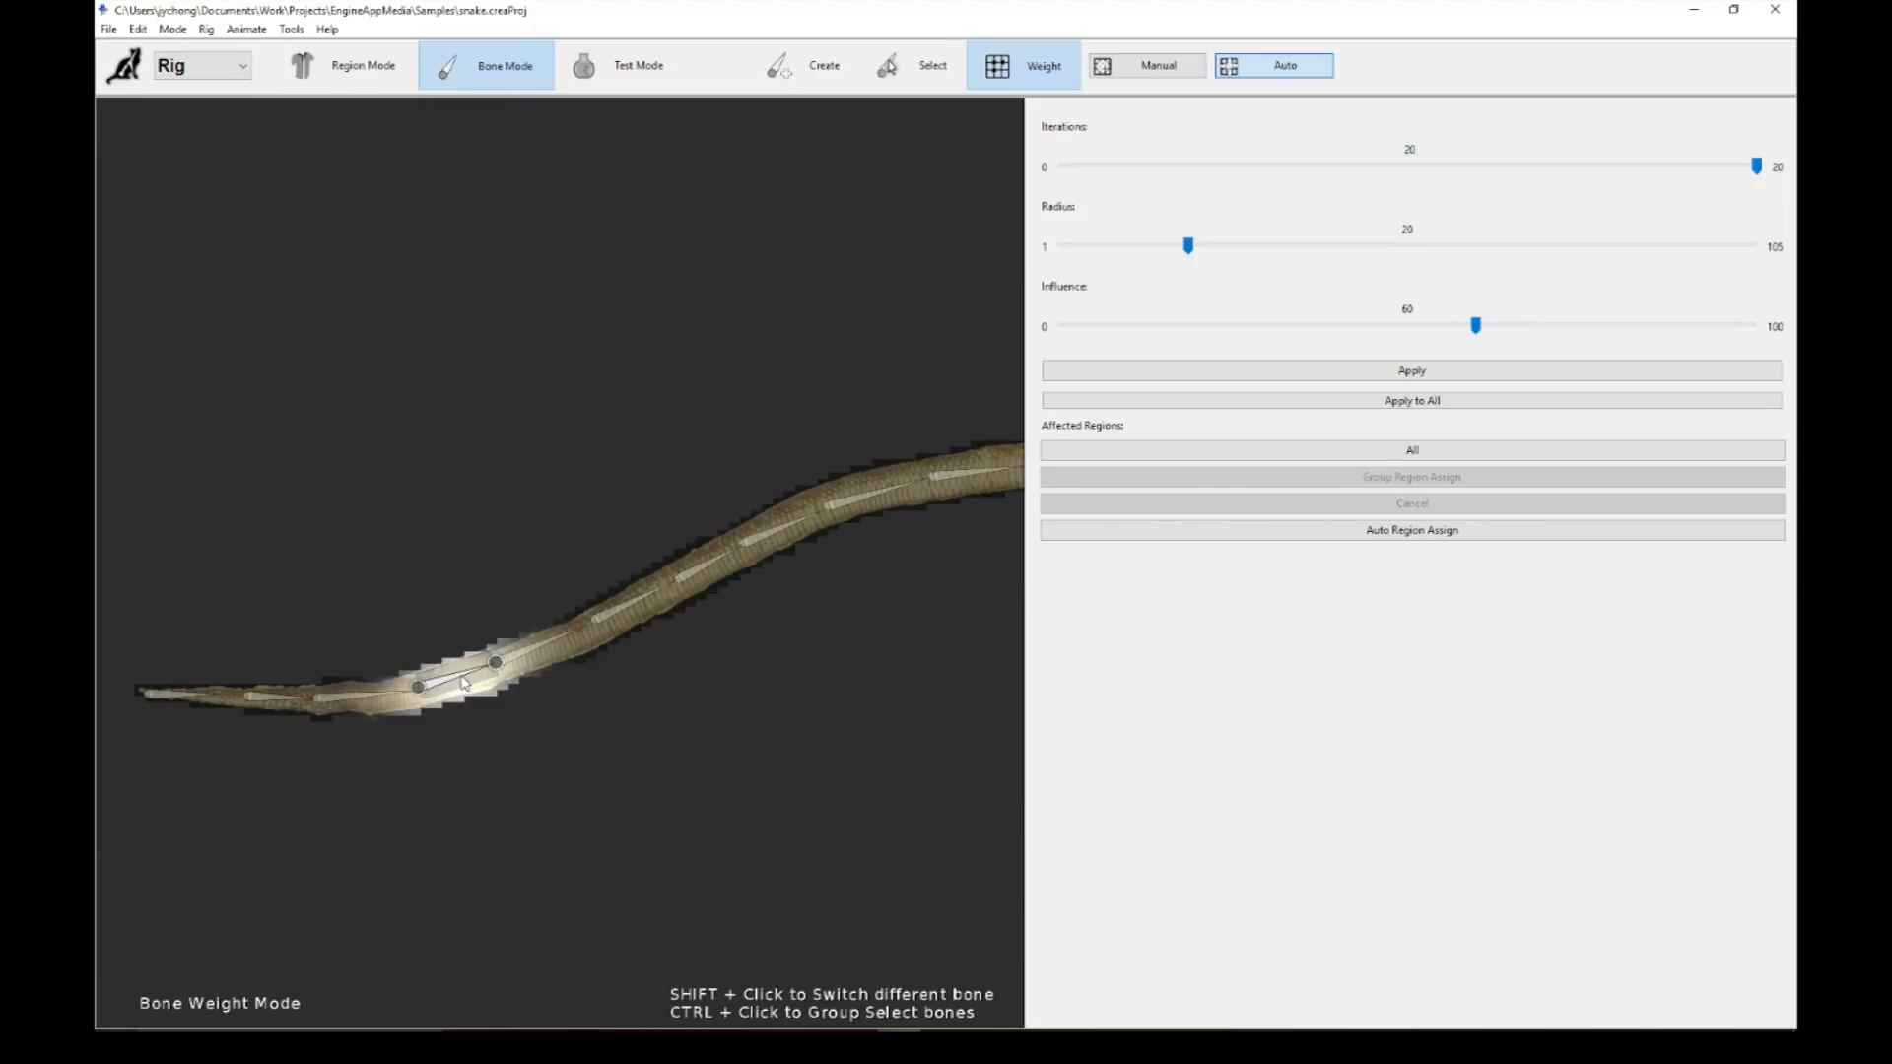
pyautogui.keyDown('shift'); pyautogui.click(373, 694); pyautogui.keyUp('shift')
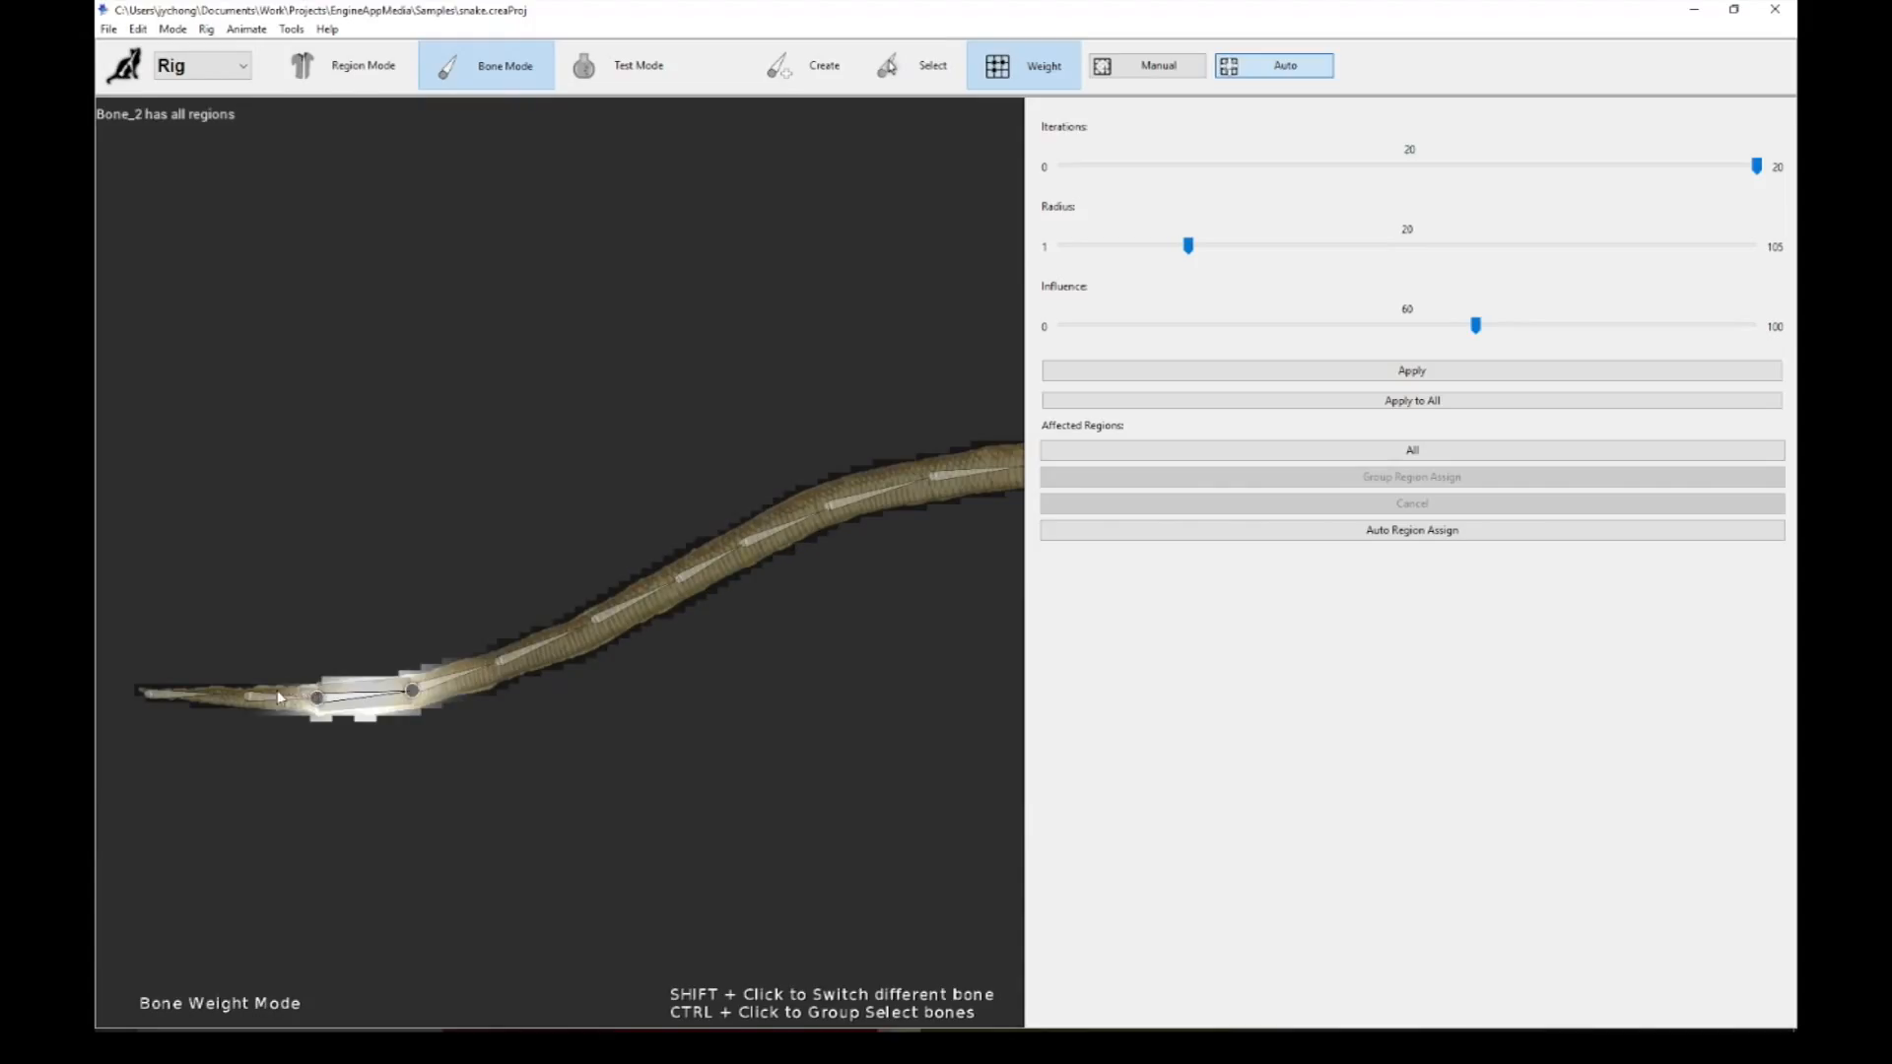
pyautogui.keyDown('shift'); pyautogui.click(277, 698); pyautogui.keyUp('shift')
pyautogui.keyDown('shift'); pyautogui.click(189, 695); pyautogui.keyUp('shift')
pyautogui.keyDown('shift'); pyautogui.click(274, 697); pyautogui.keyUp('shift')
pyautogui.keyDown('shift'); pyautogui.click(350, 698); pyautogui.keyUp('shift')
# Step: Test the rig by bending the snake downward at a mid-body bone, and return to Bone Mode
pyautogui.click(647, 79)
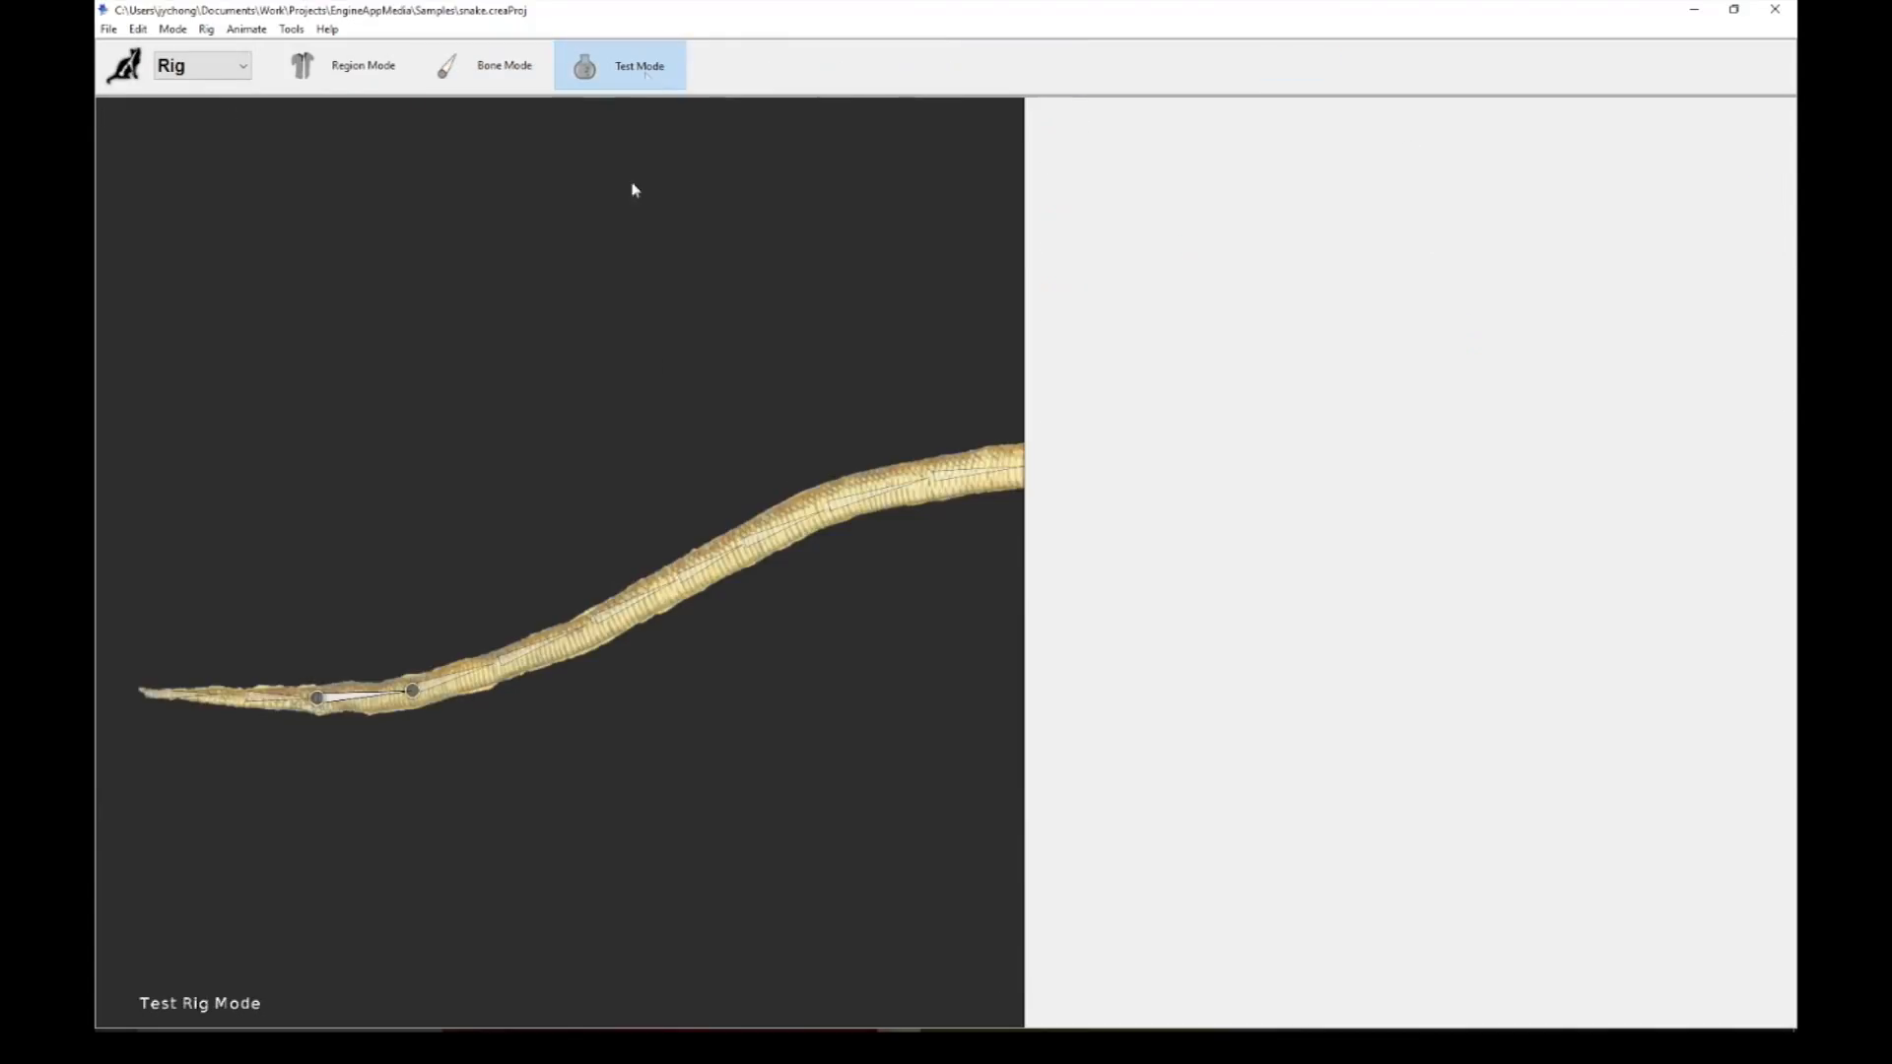
pyautogui.moveTo(676, 579); pyautogui.dragTo(821, 564)
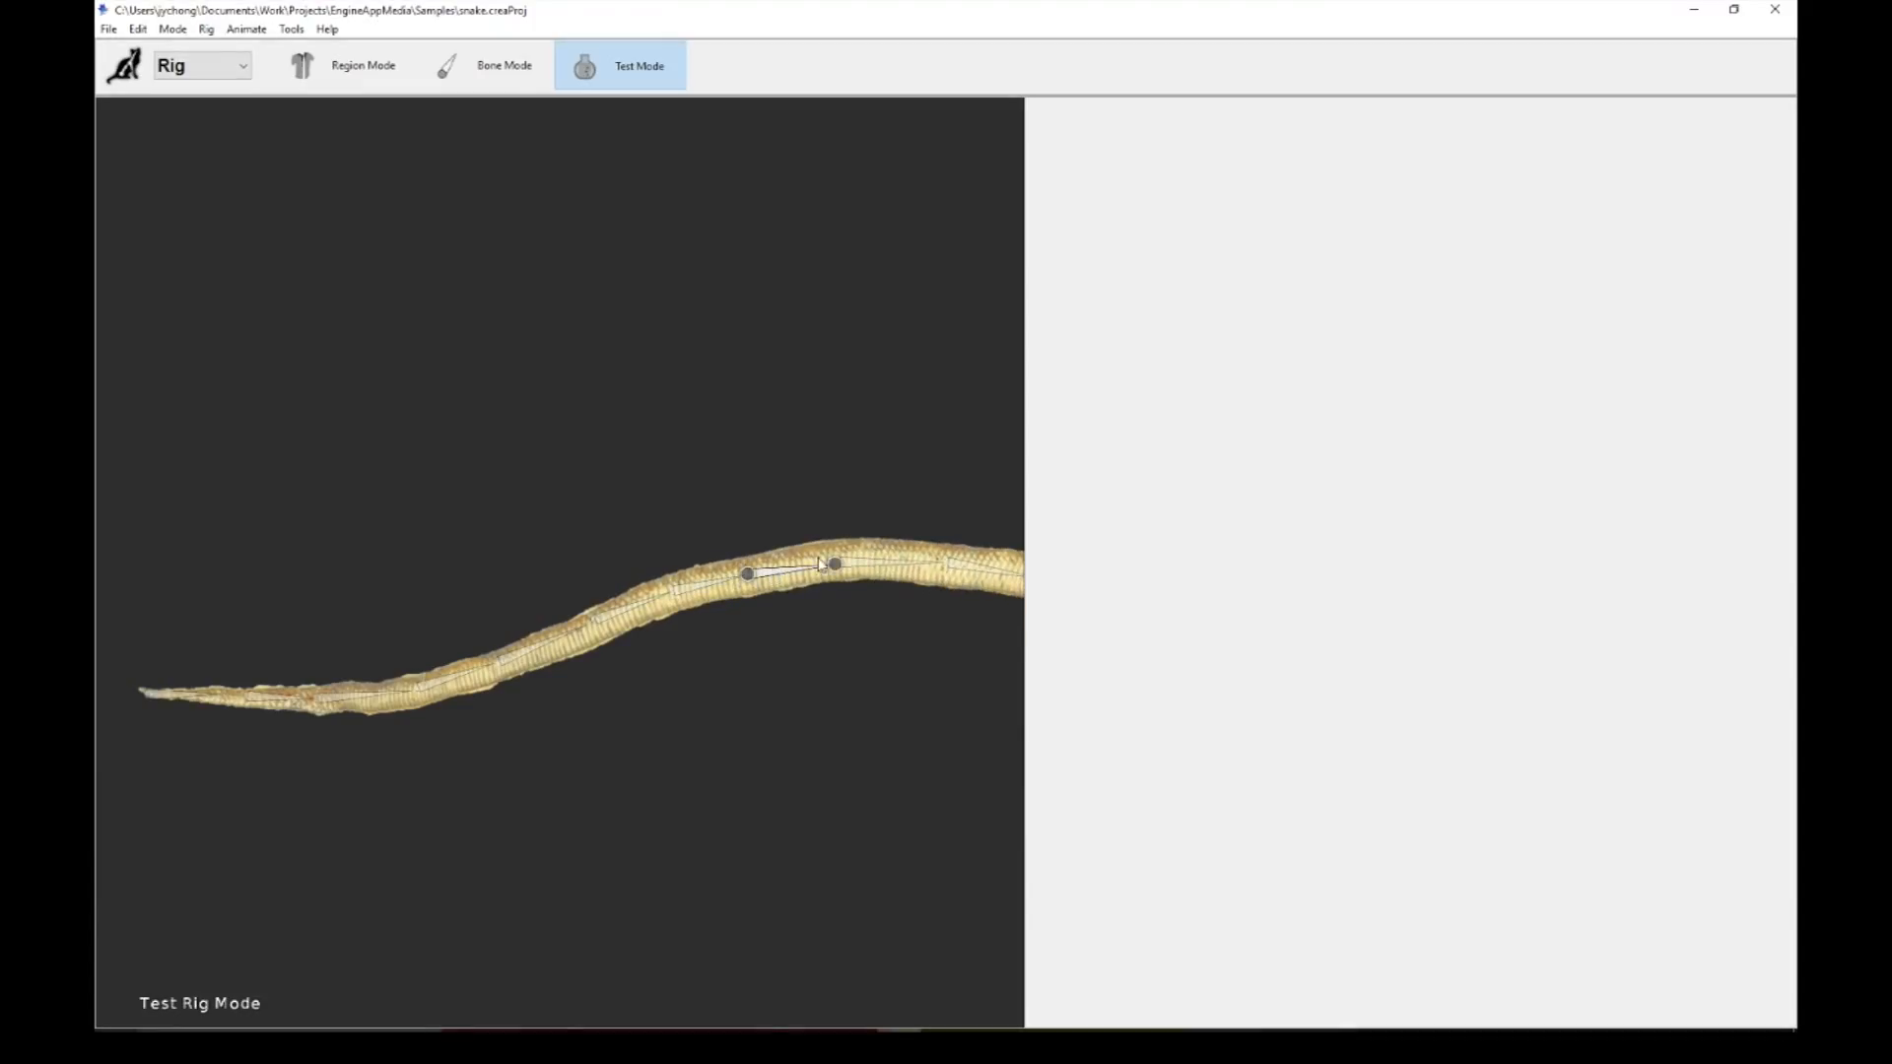
pyautogui.click(498, 69)
# Step: Switch from rigging to the Animate mode with the whole snake in view
pyautogui.click(204, 65)
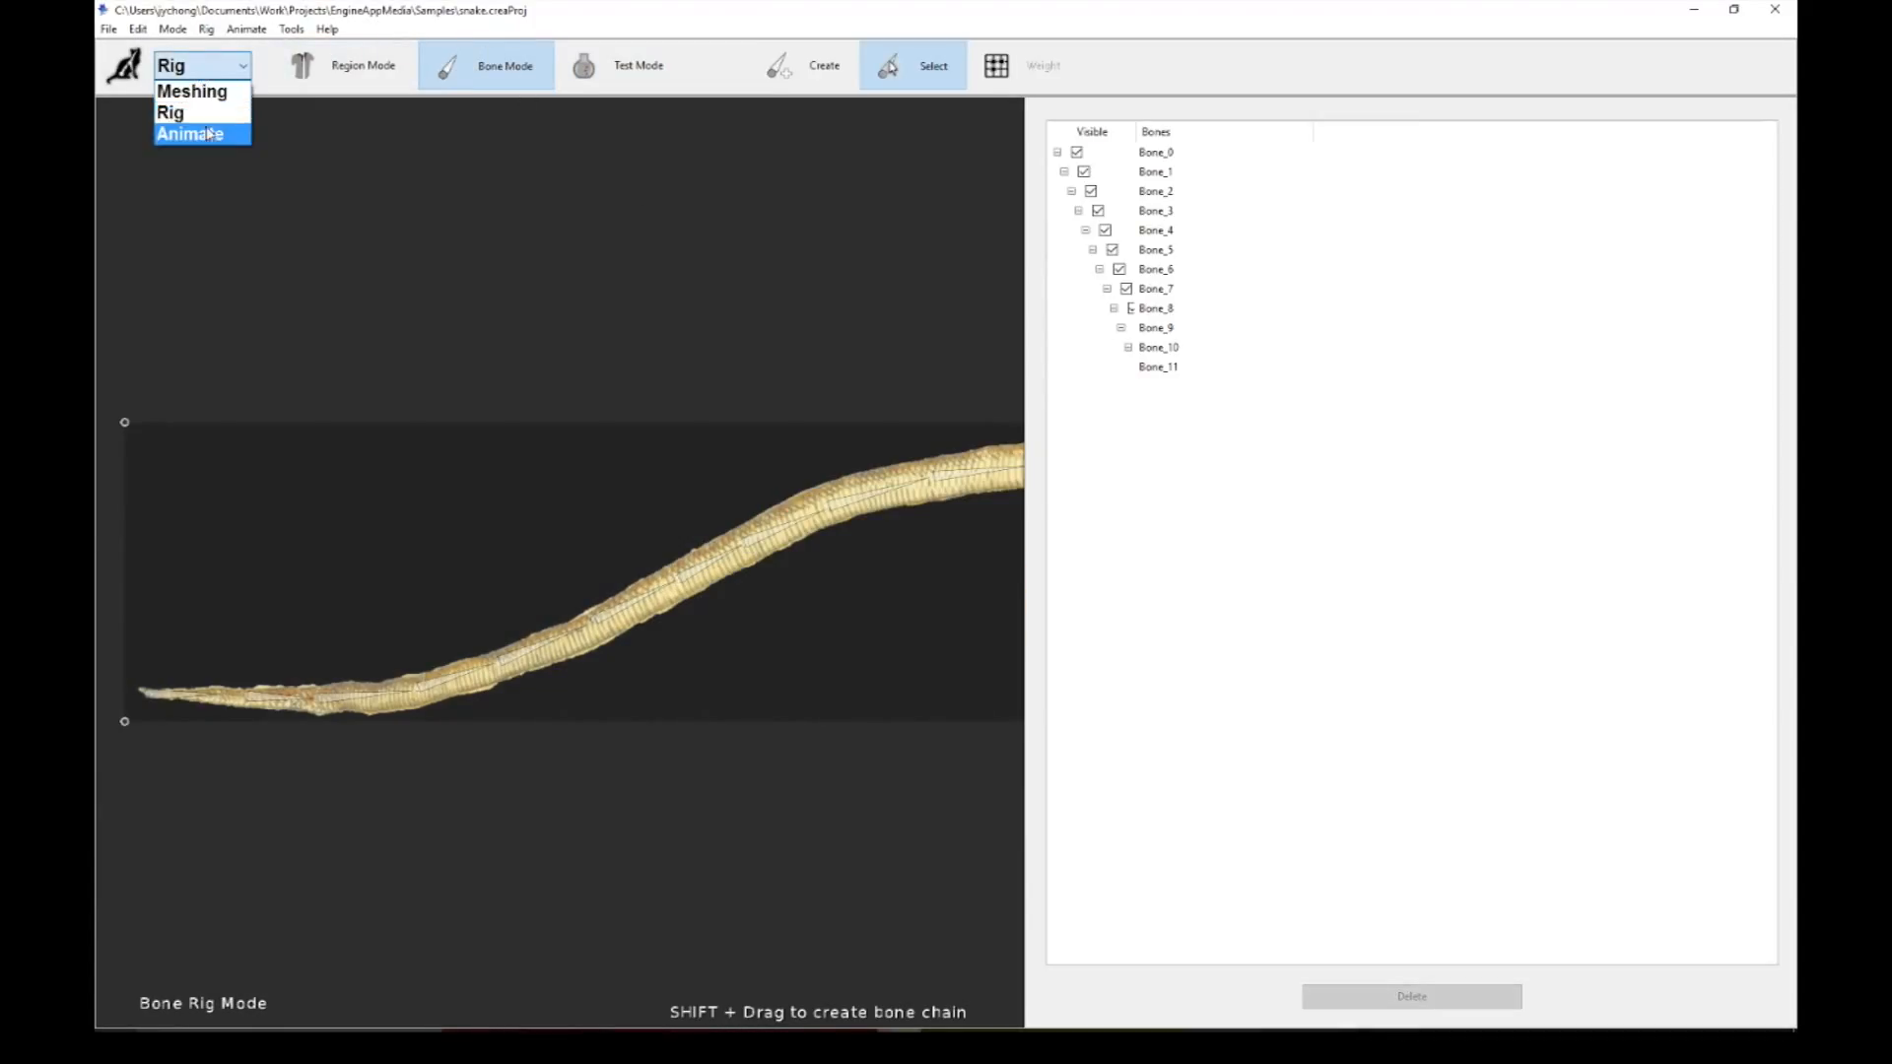
pyautogui.click(210, 138)
pyautogui.scroll(-3, 1056, 511)
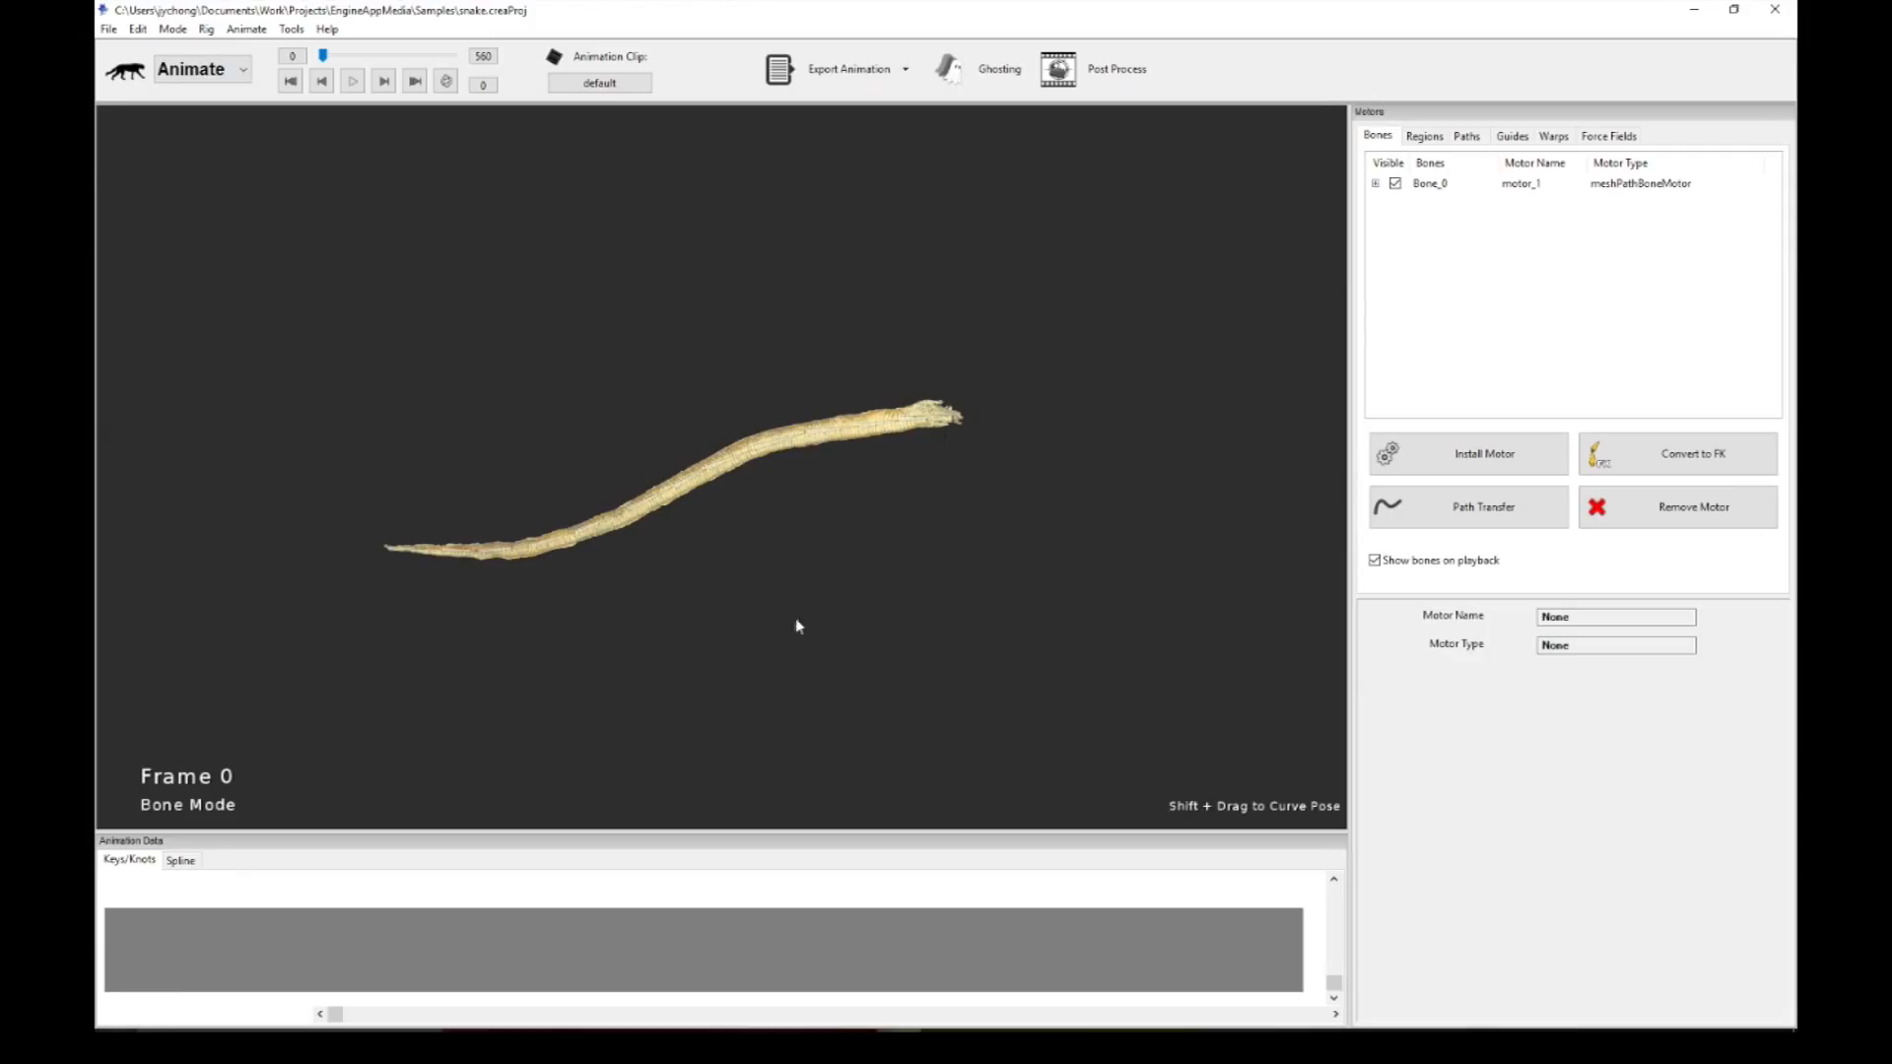
pyautogui.scroll(2, 729, 503)
pyautogui.scroll(-1, 805, 496)
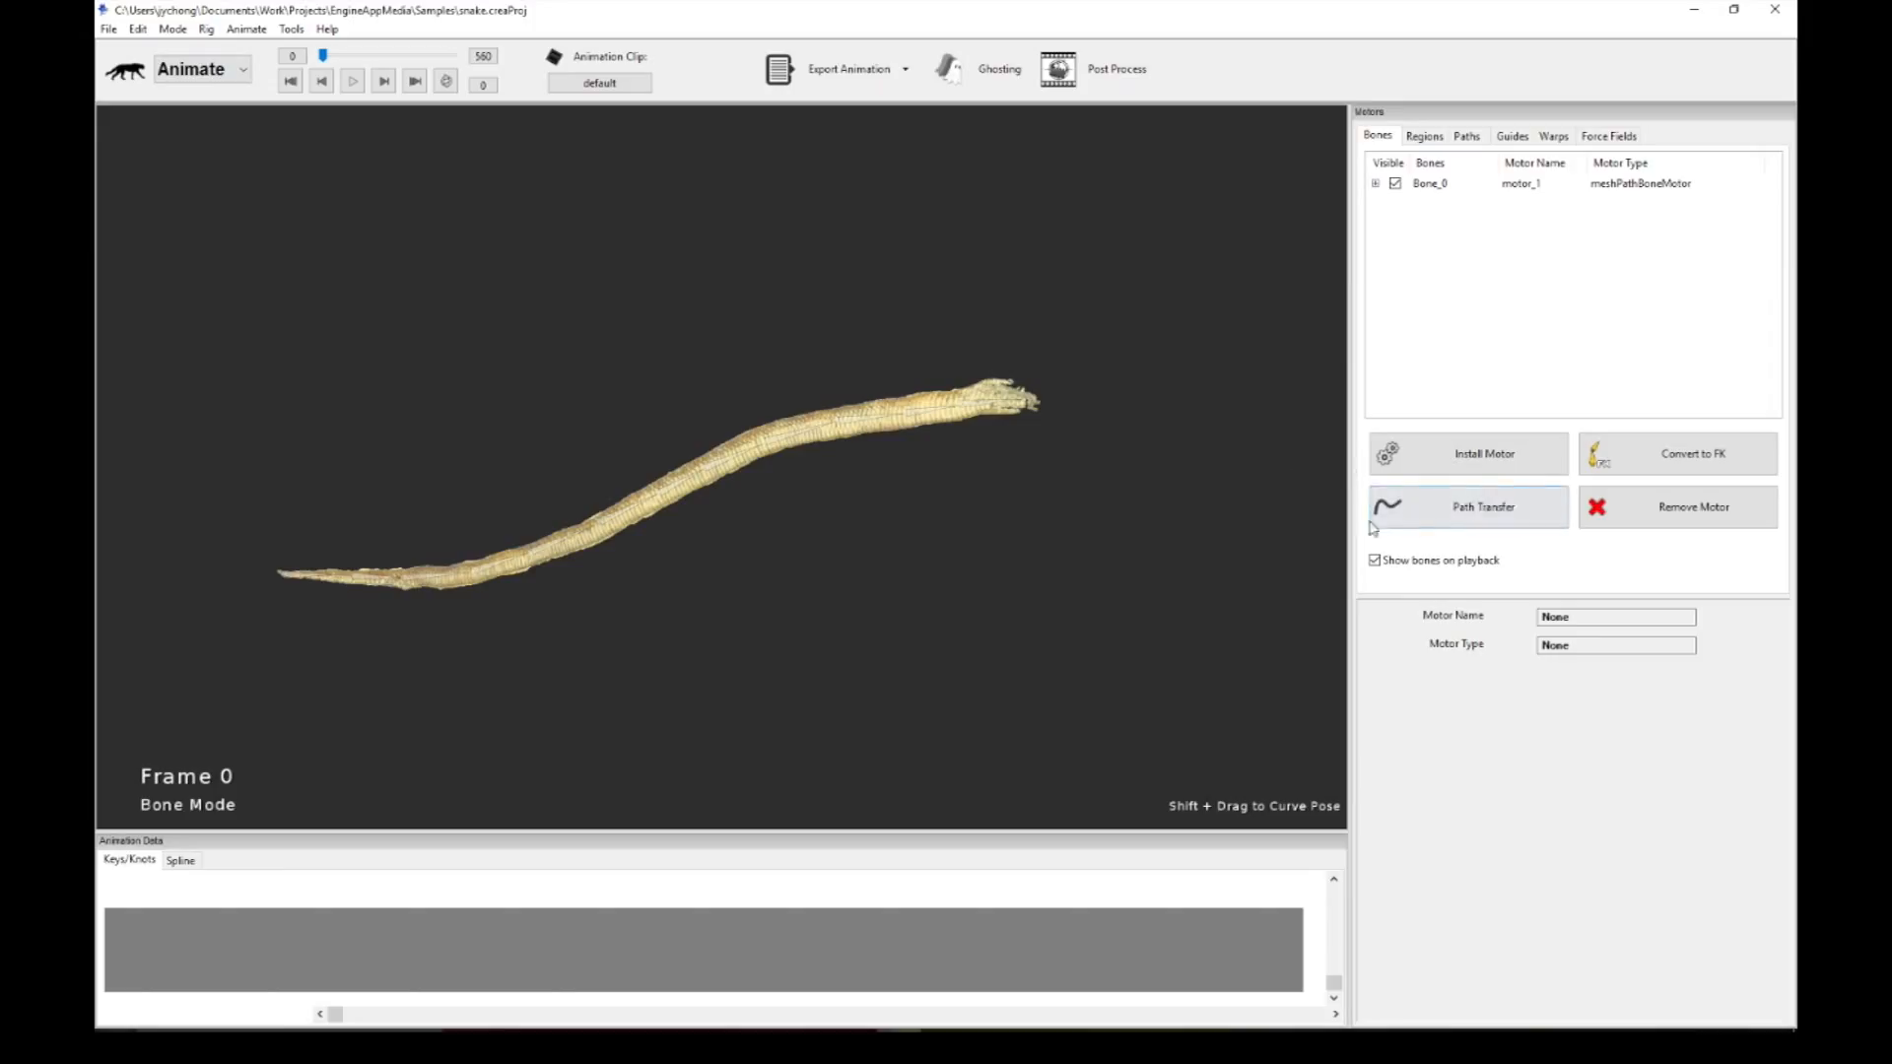
# Step: Inspect the FK motor on the snake's head bone and clear the selection
pyautogui.click(1475, 511)
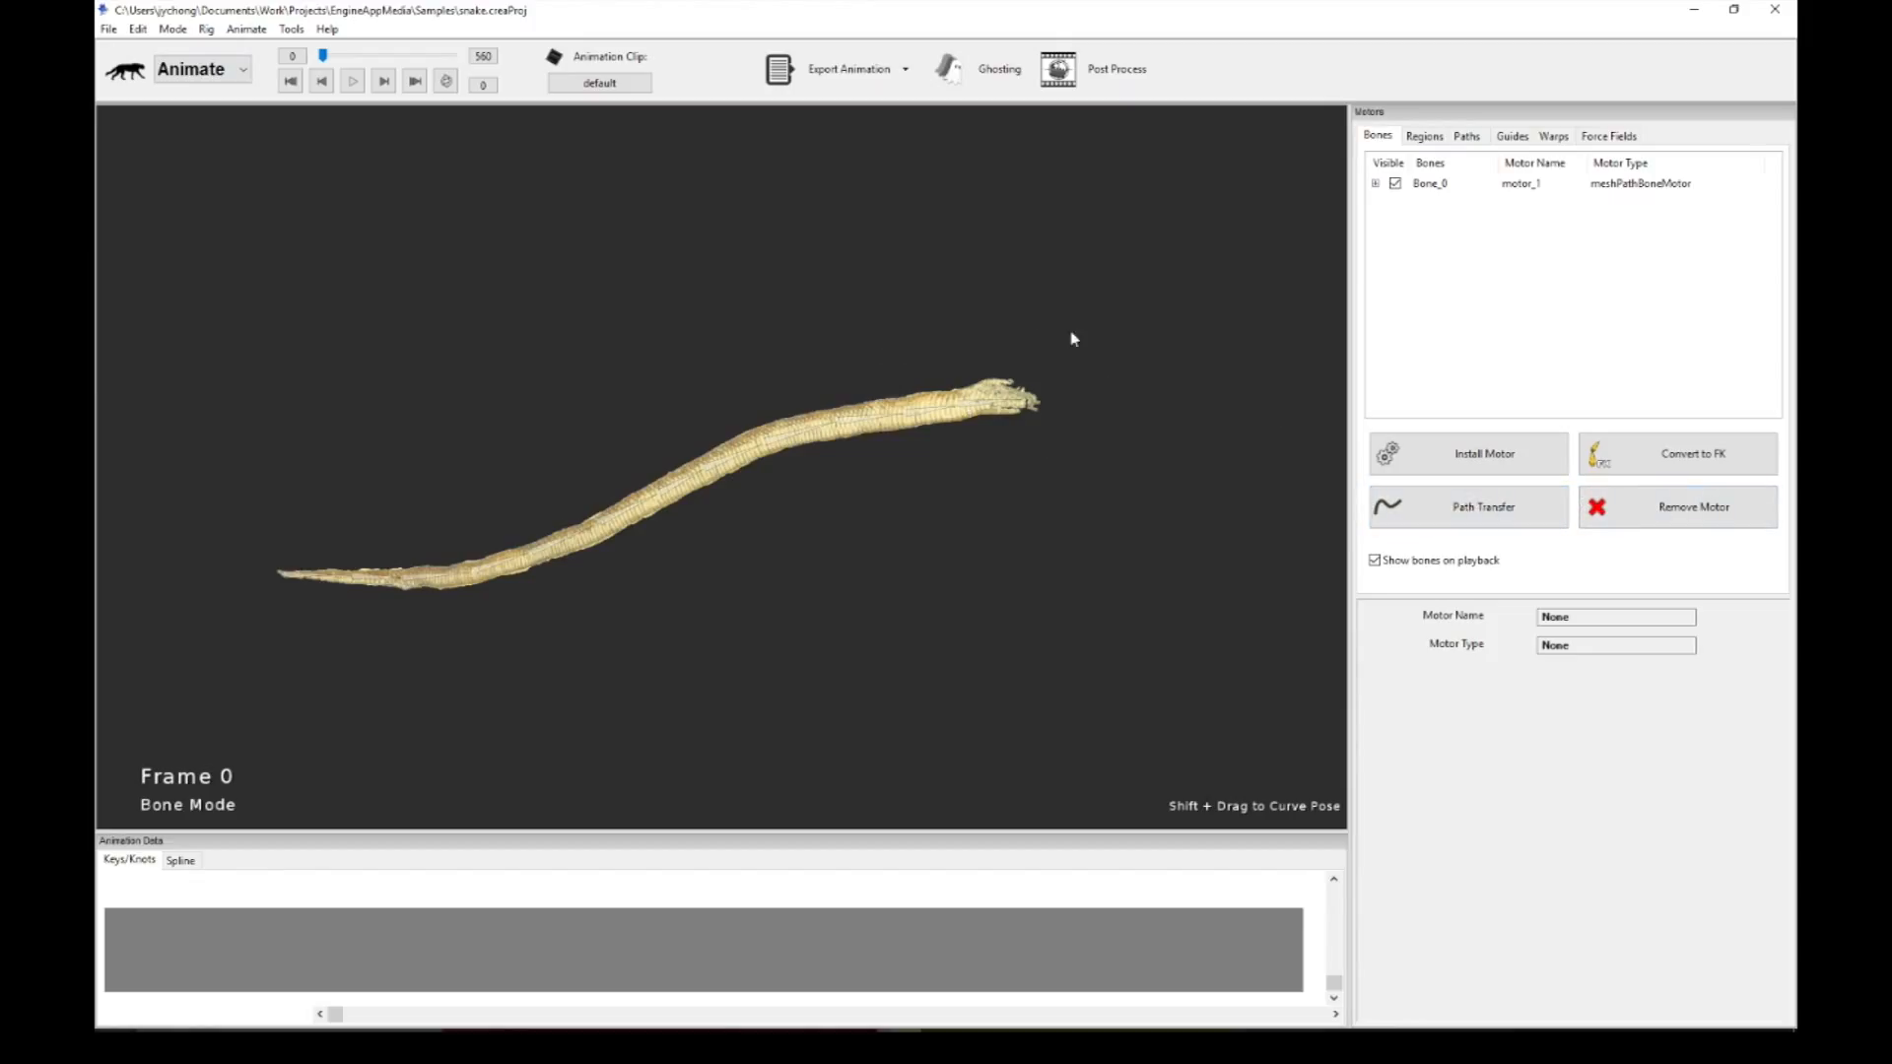
pyautogui.click(987, 410)
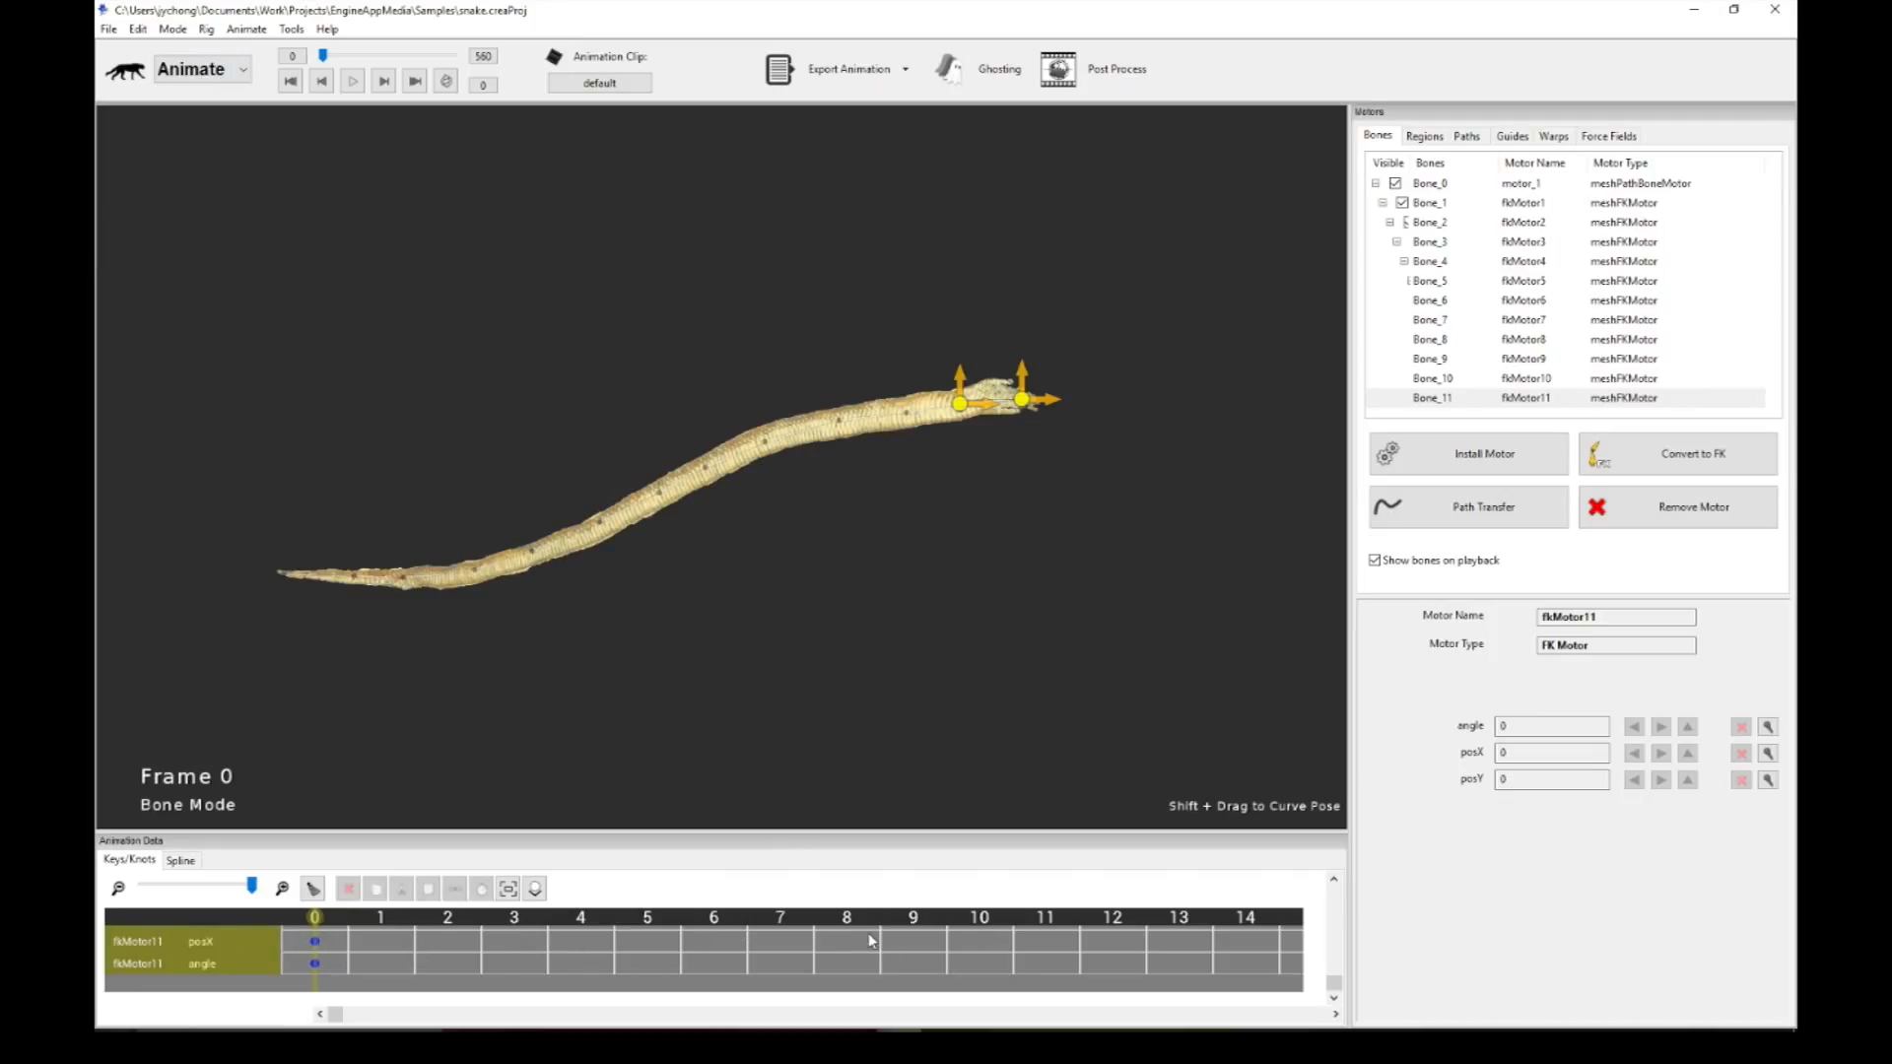
pyautogui.click(1001, 678)
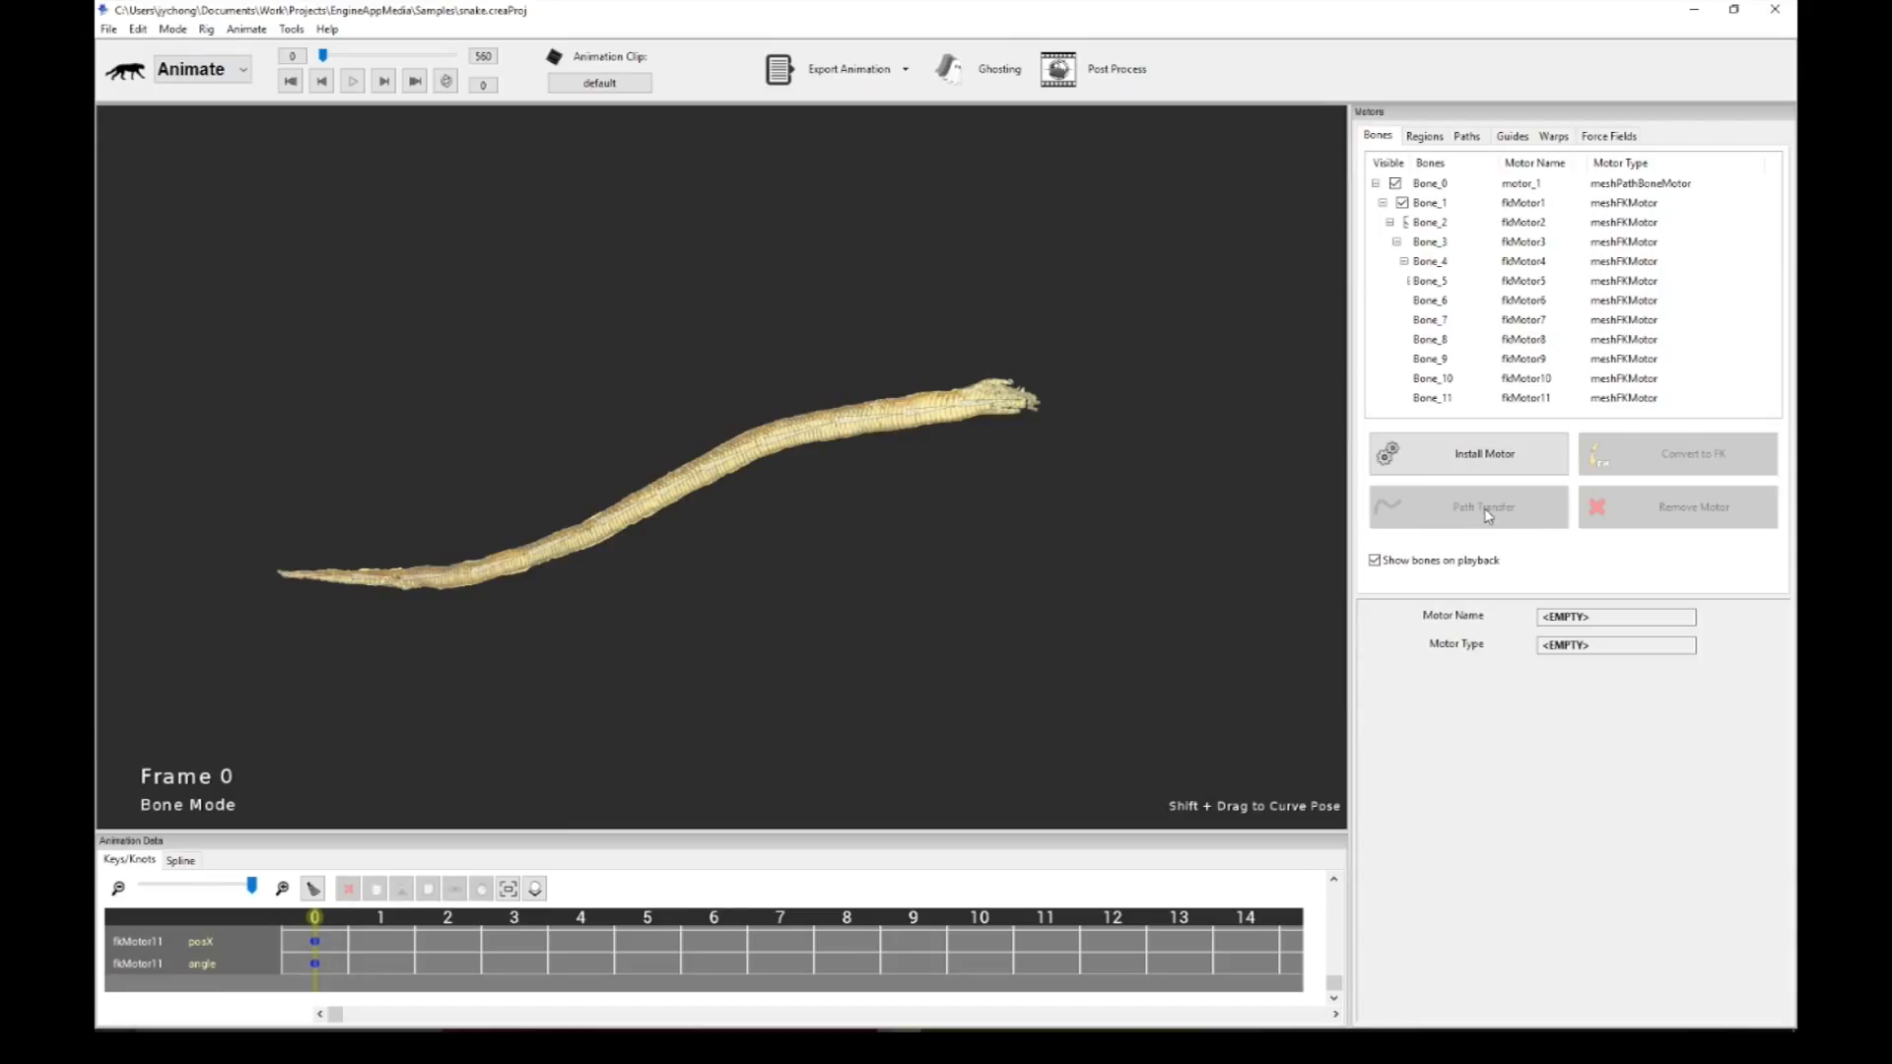
# Step: Add a new motion path to the snake animation
pyautogui.click(1466, 136)
pyautogui.scroll(-2, 1131, 558)
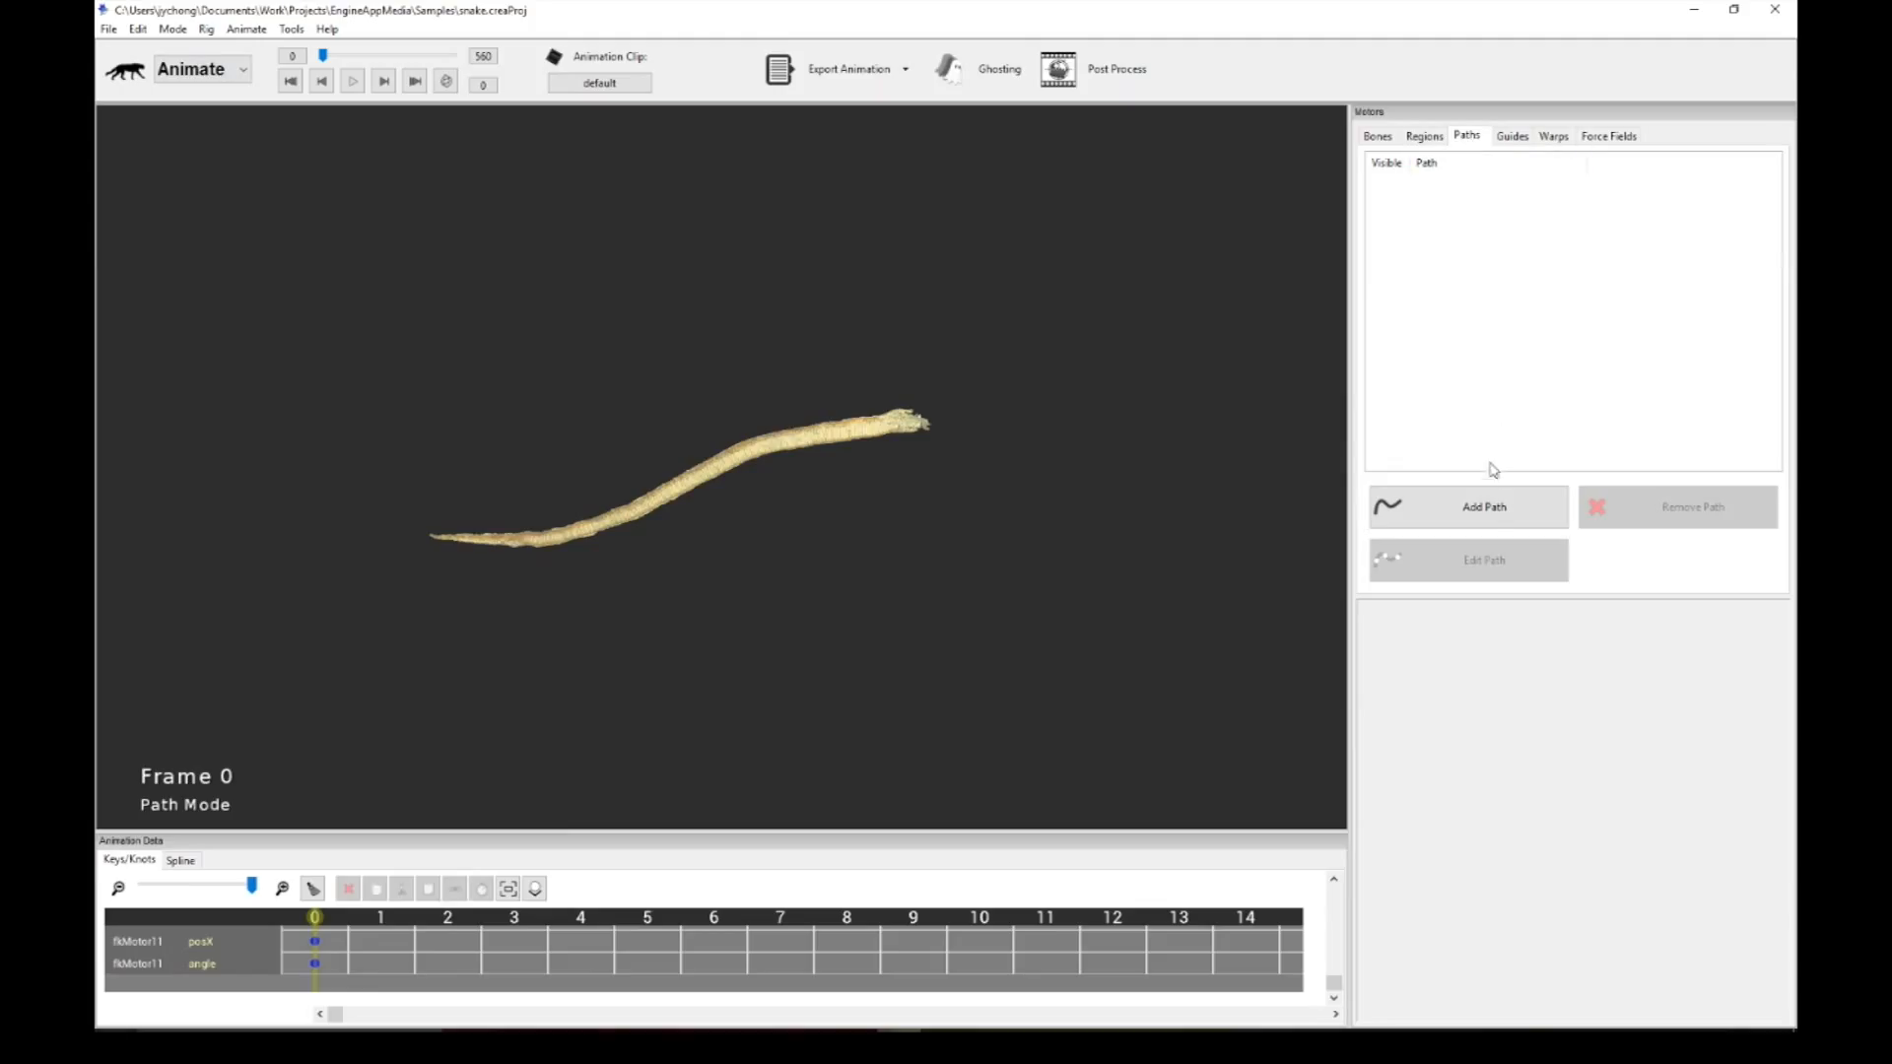
pyautogui.click(1492, 509)
pyautogui.scroll(4, 853, 541)
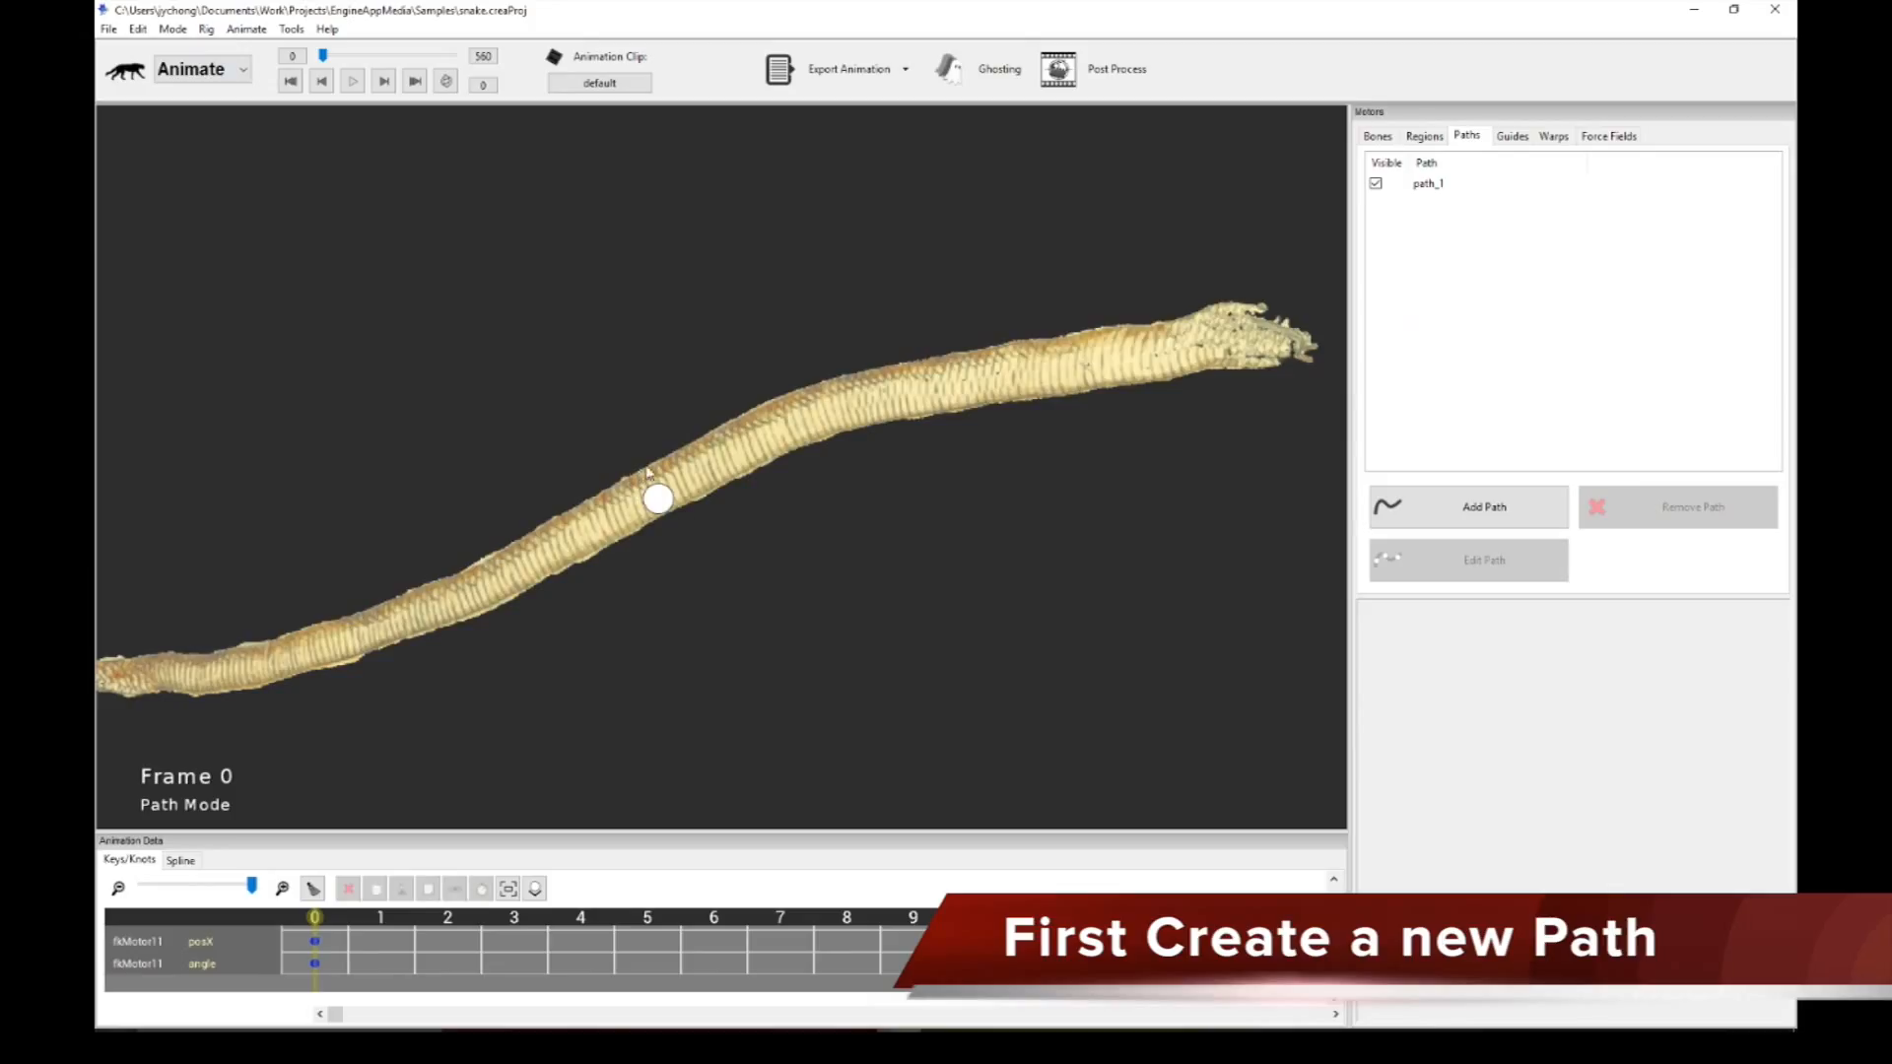
pyautogui.scroll(-3, 748, 515)
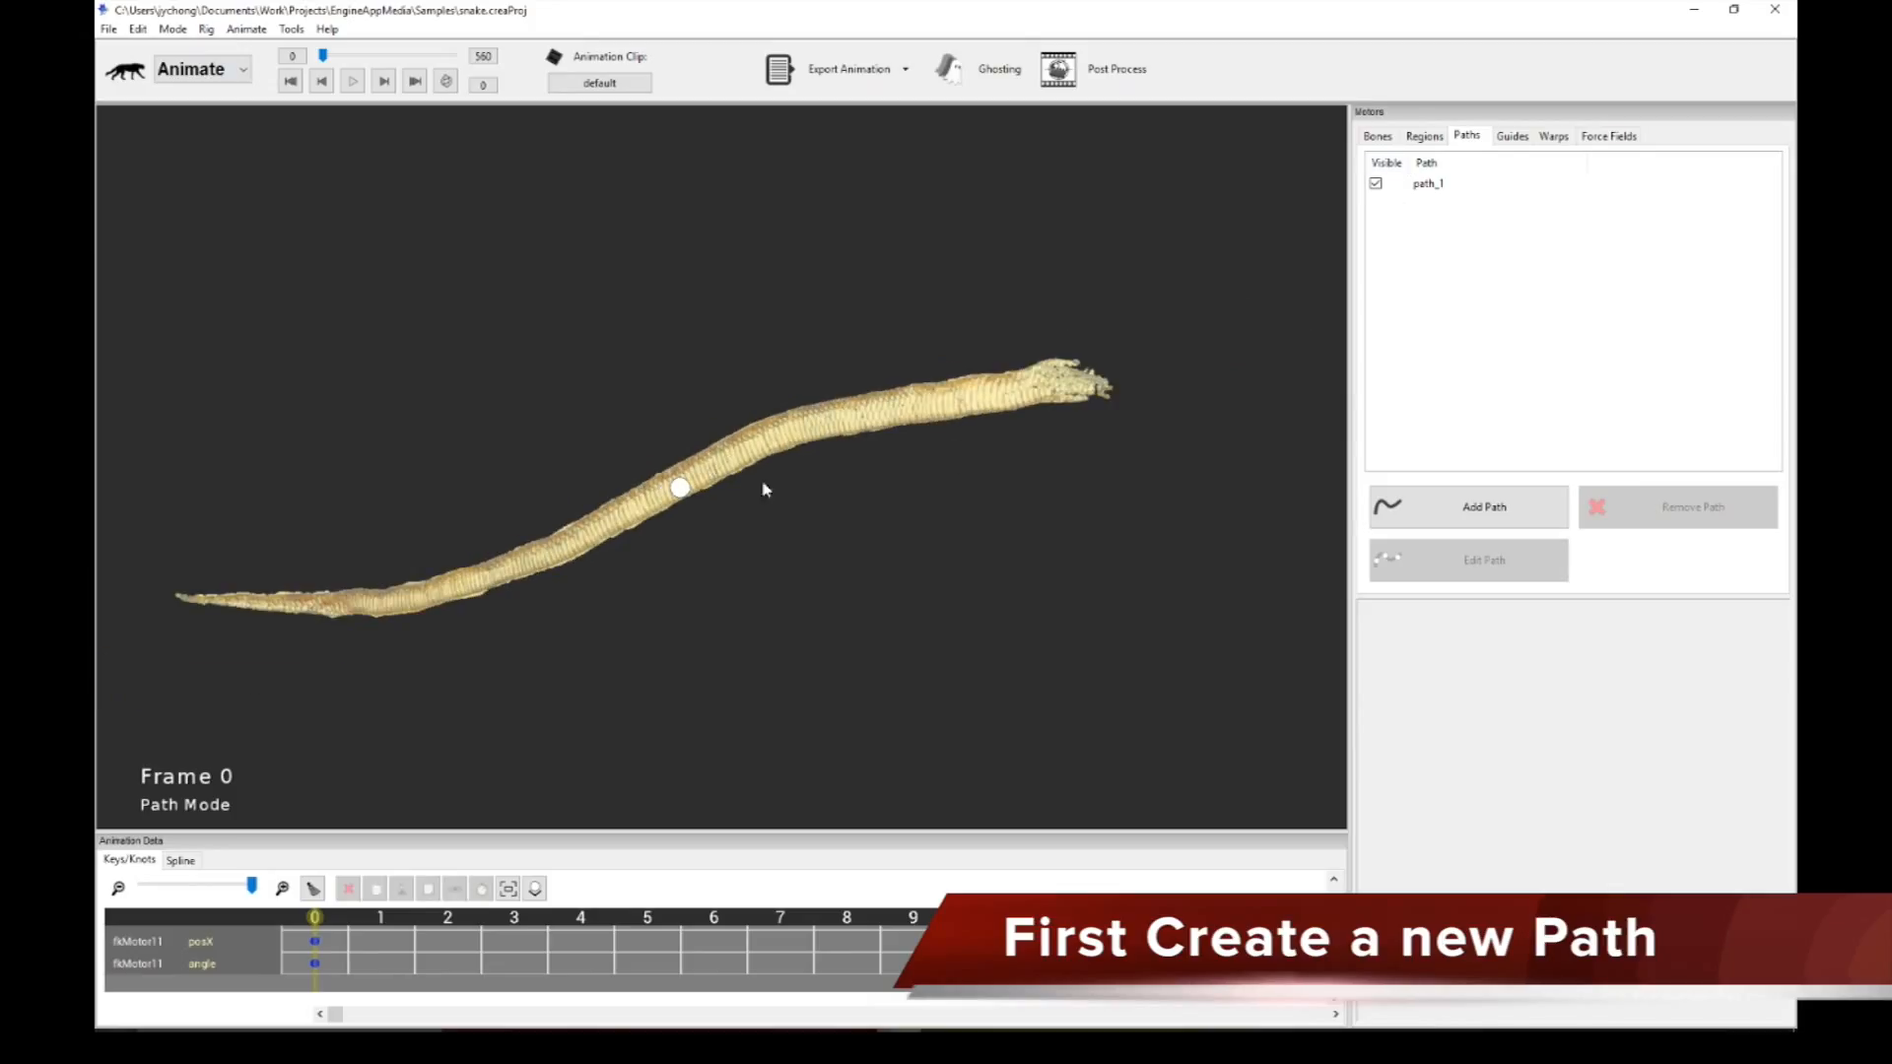
# Step: Open the new path for editing and add a point at frame 84, ahead of the snake's head
pyautogui.click(1442, 185)
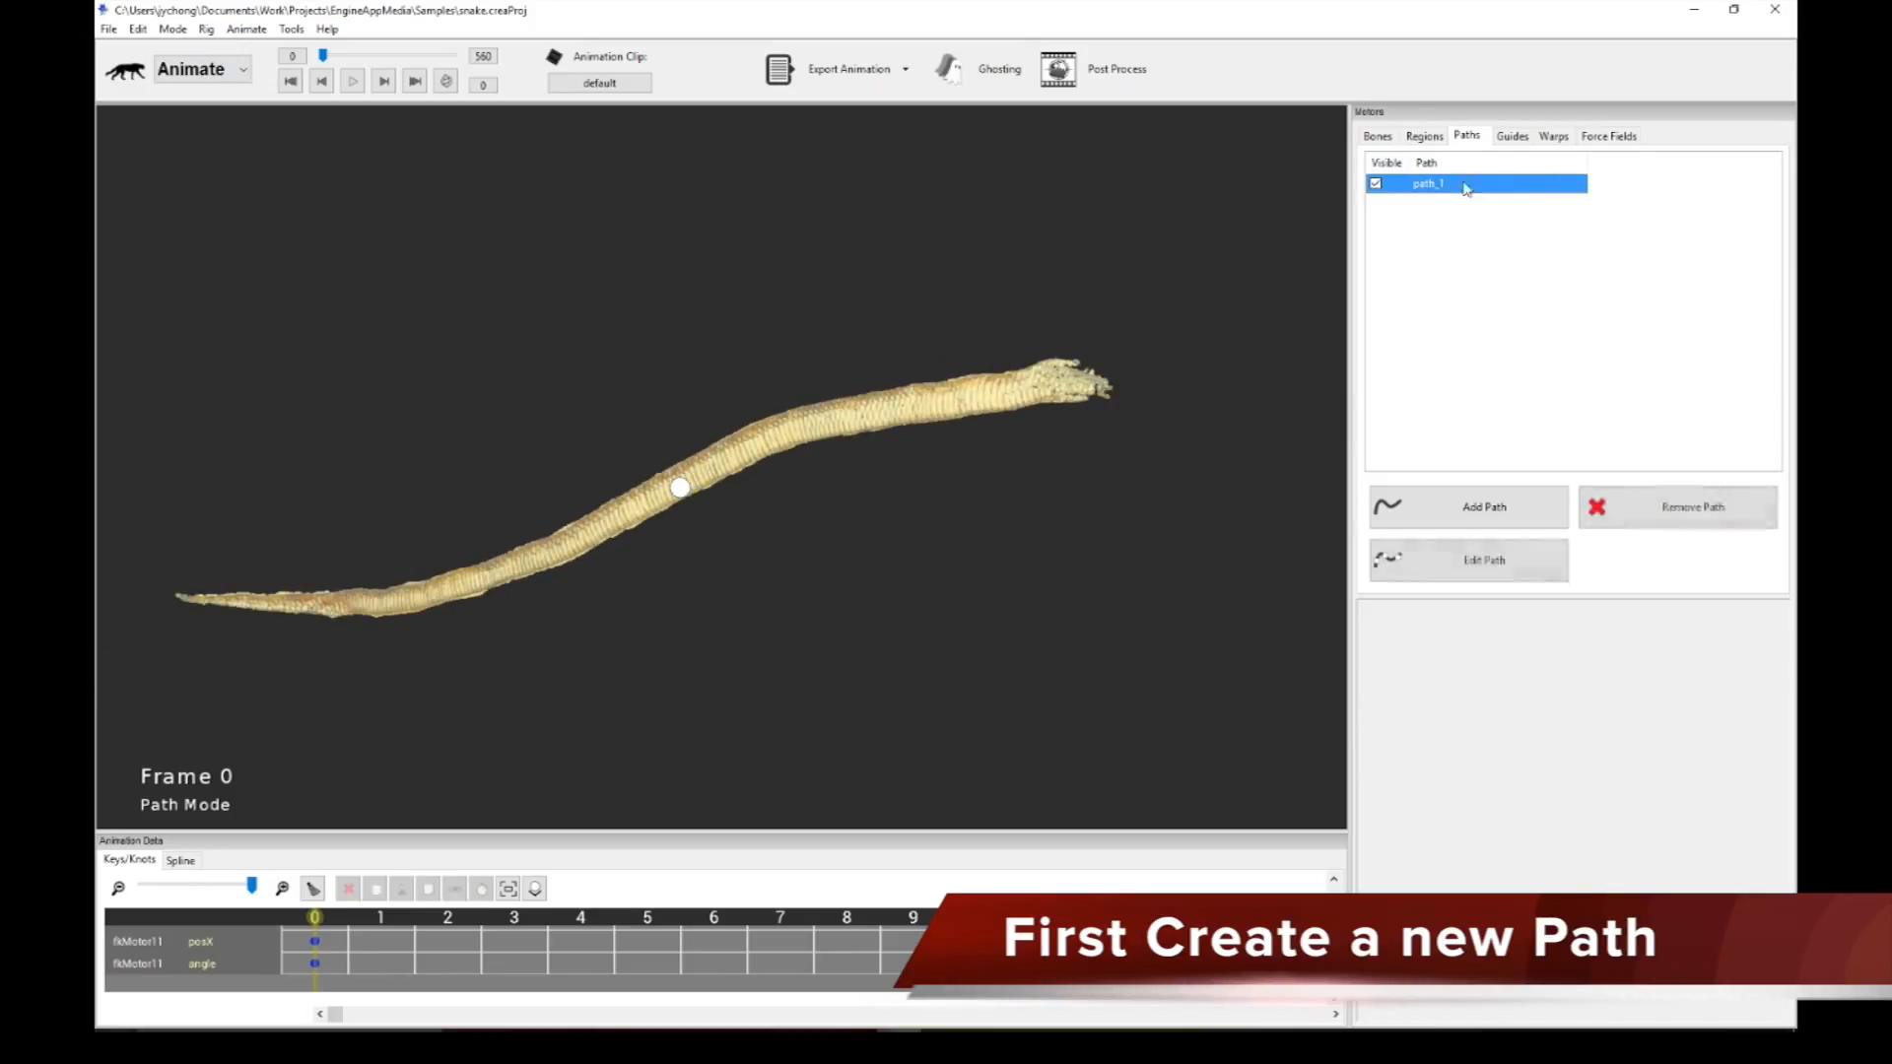
pyautogui.click(1477, 570)
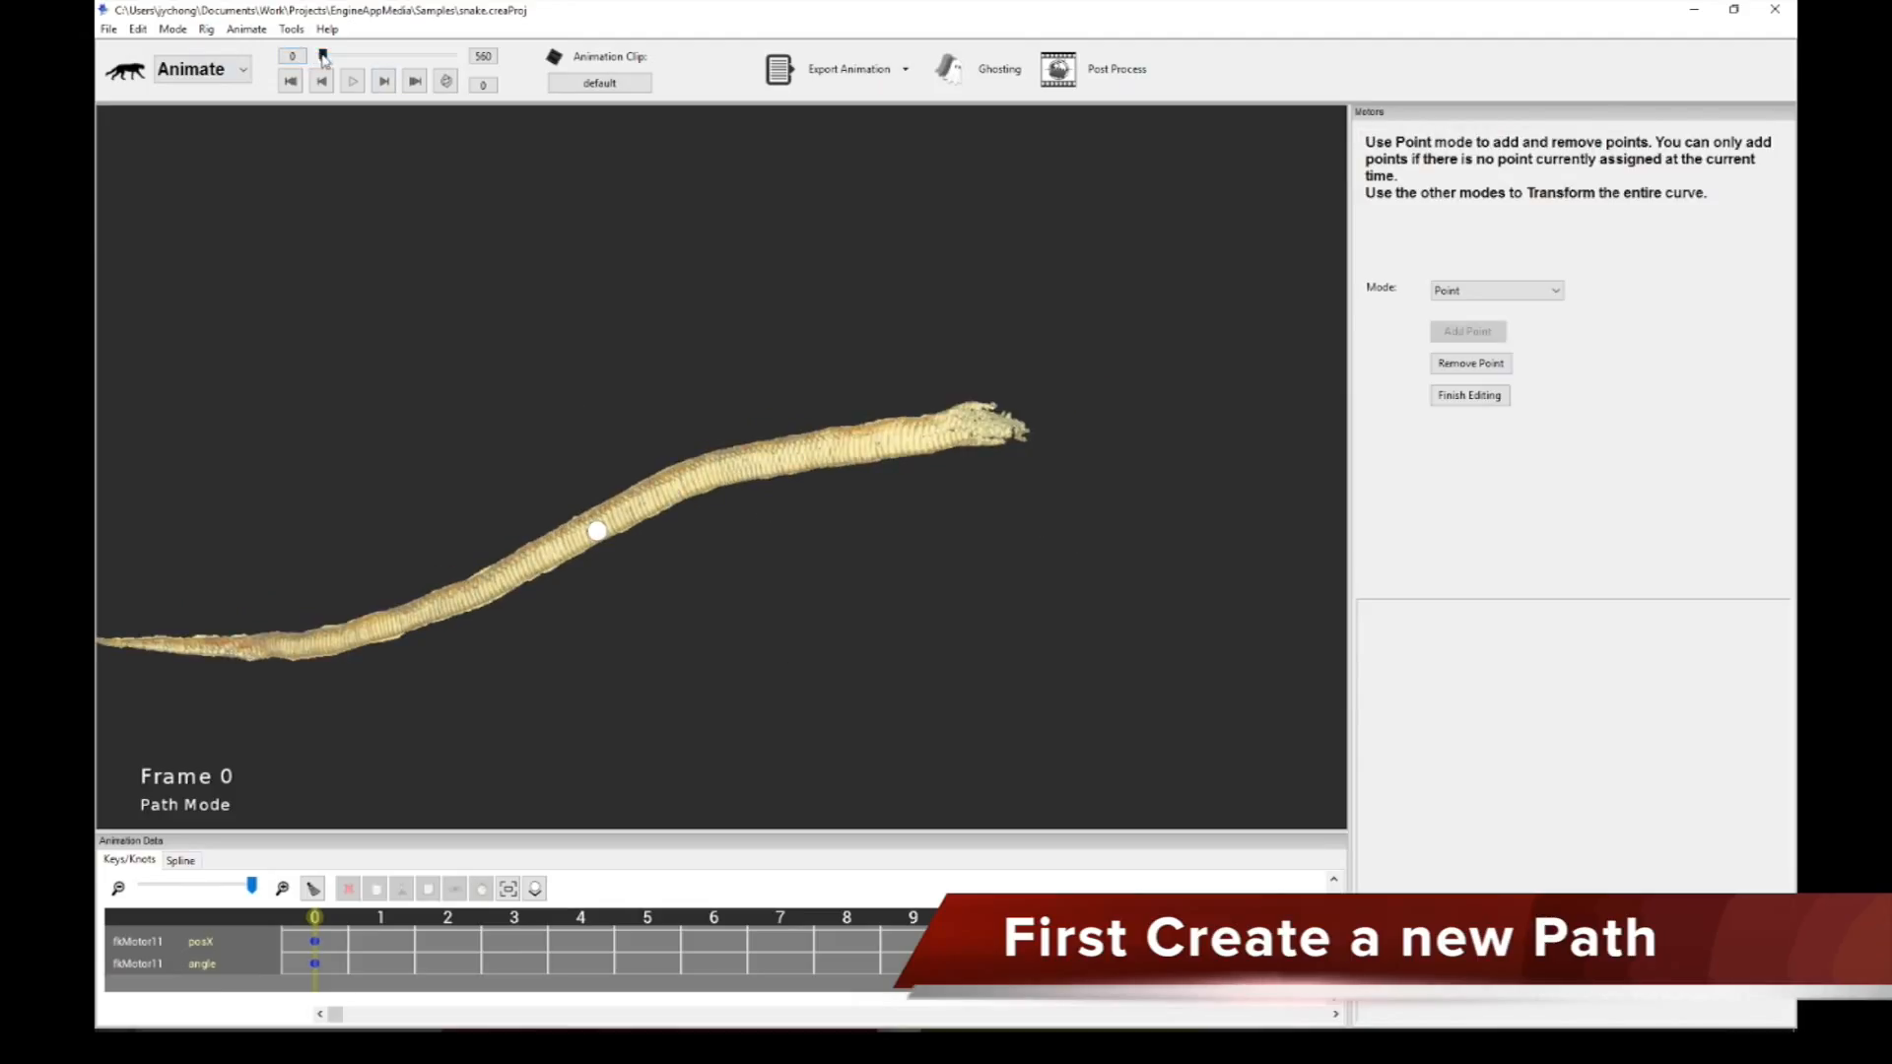
pyautogui.moveTo(325, 60); pyautogui.dragTo(330, 63)
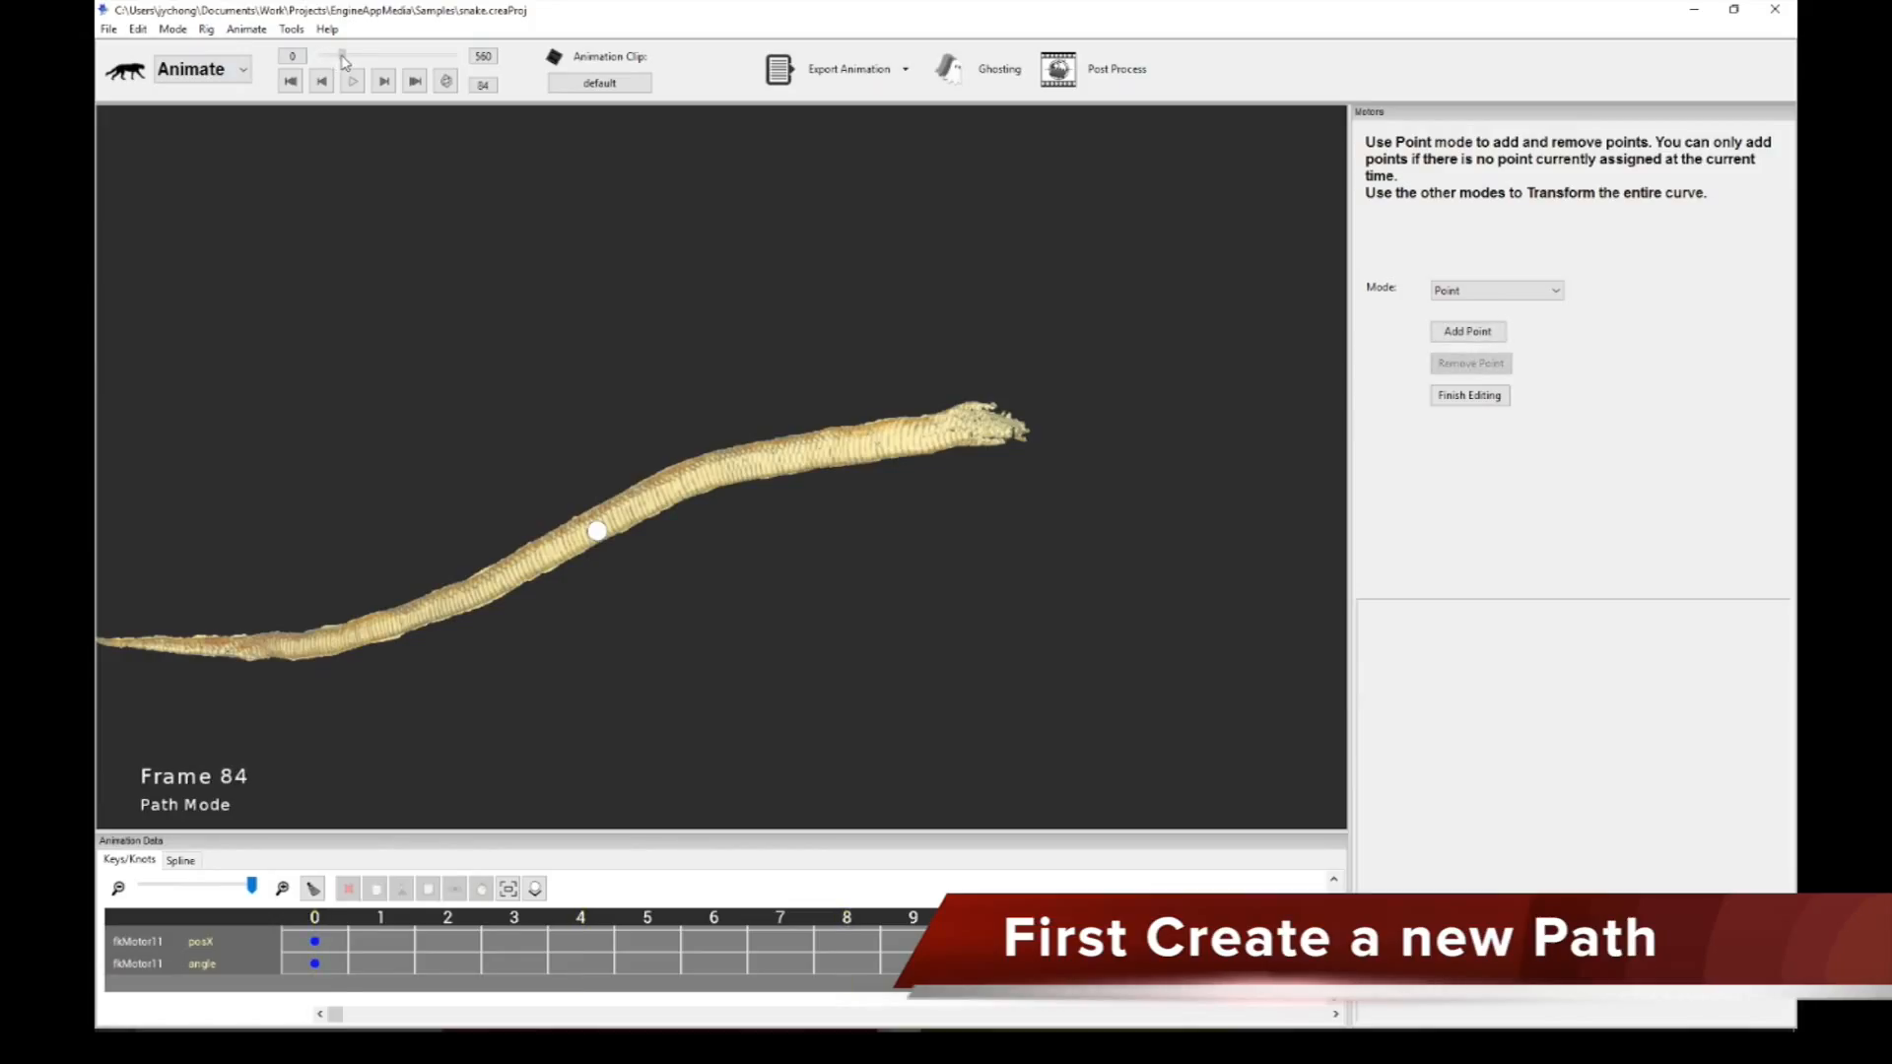
pyautogui.scroll(-6, 895, 596)
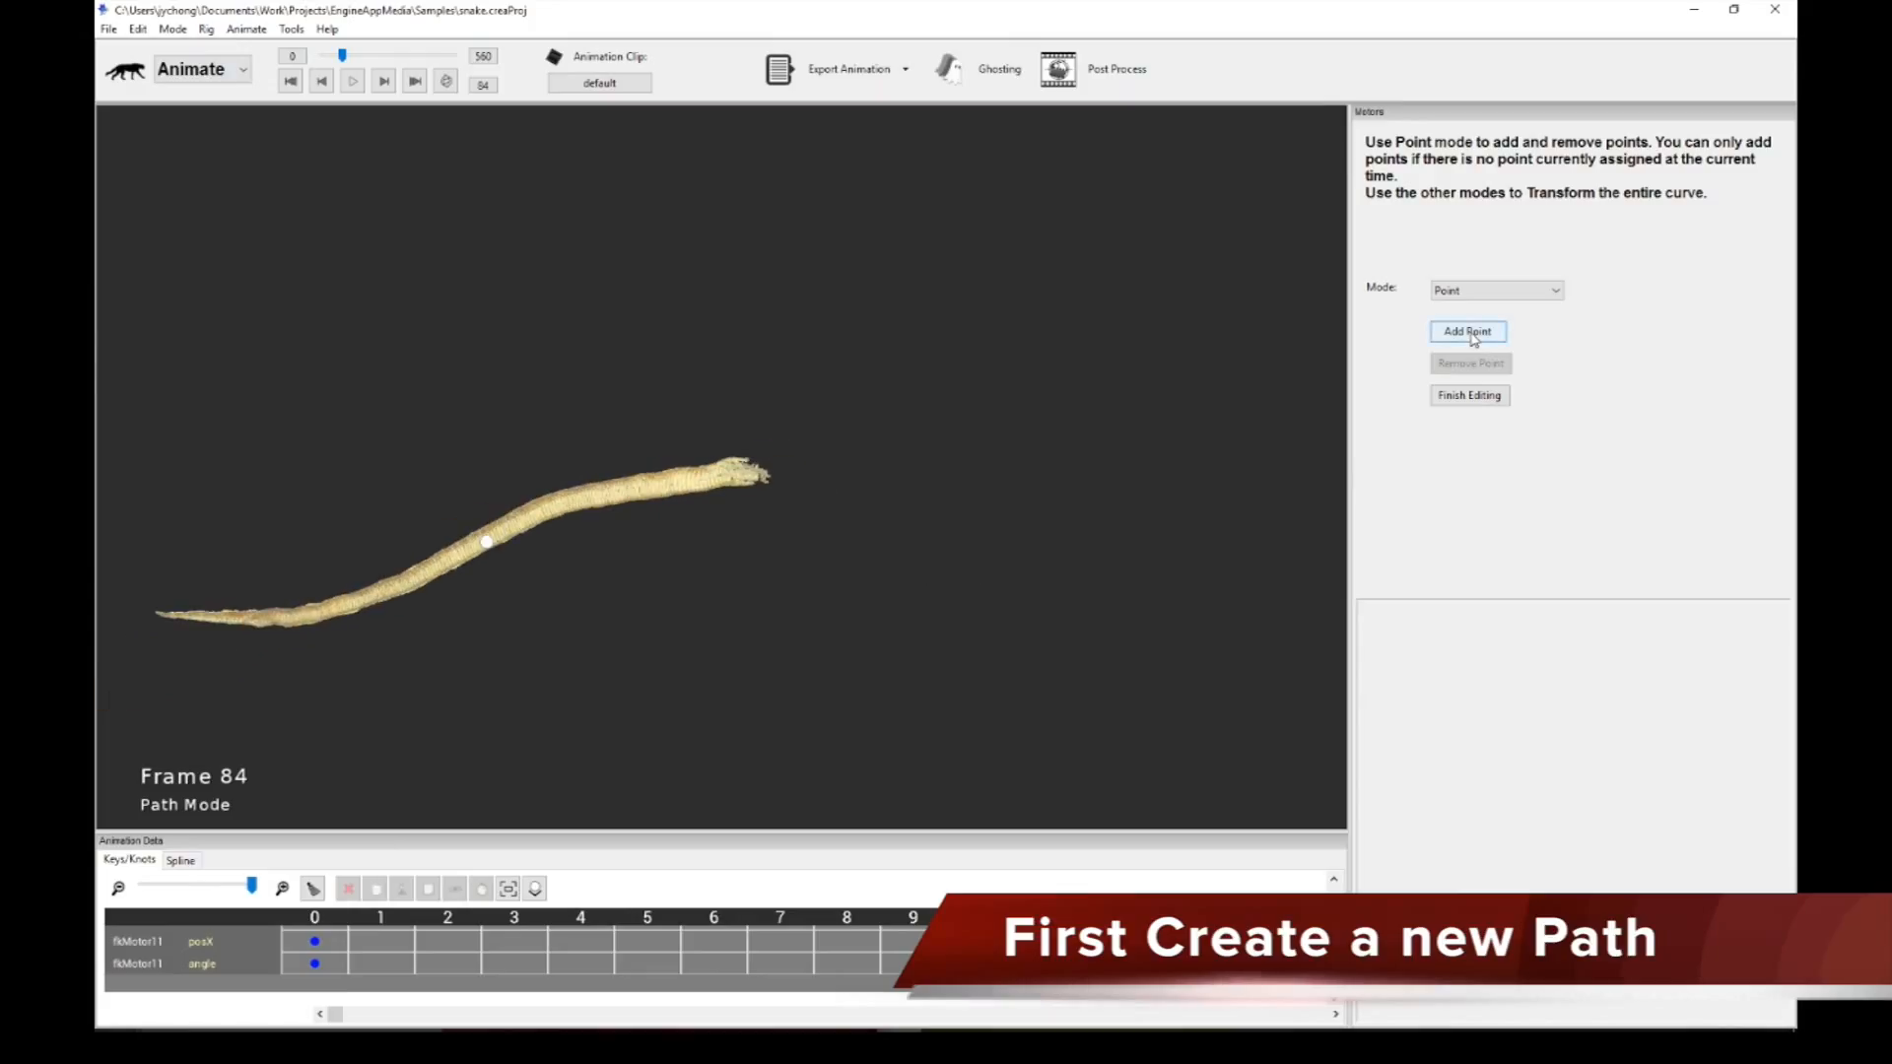
pyautogui.moveTo(967, 546); pyautogui.dragTo(900, 552)
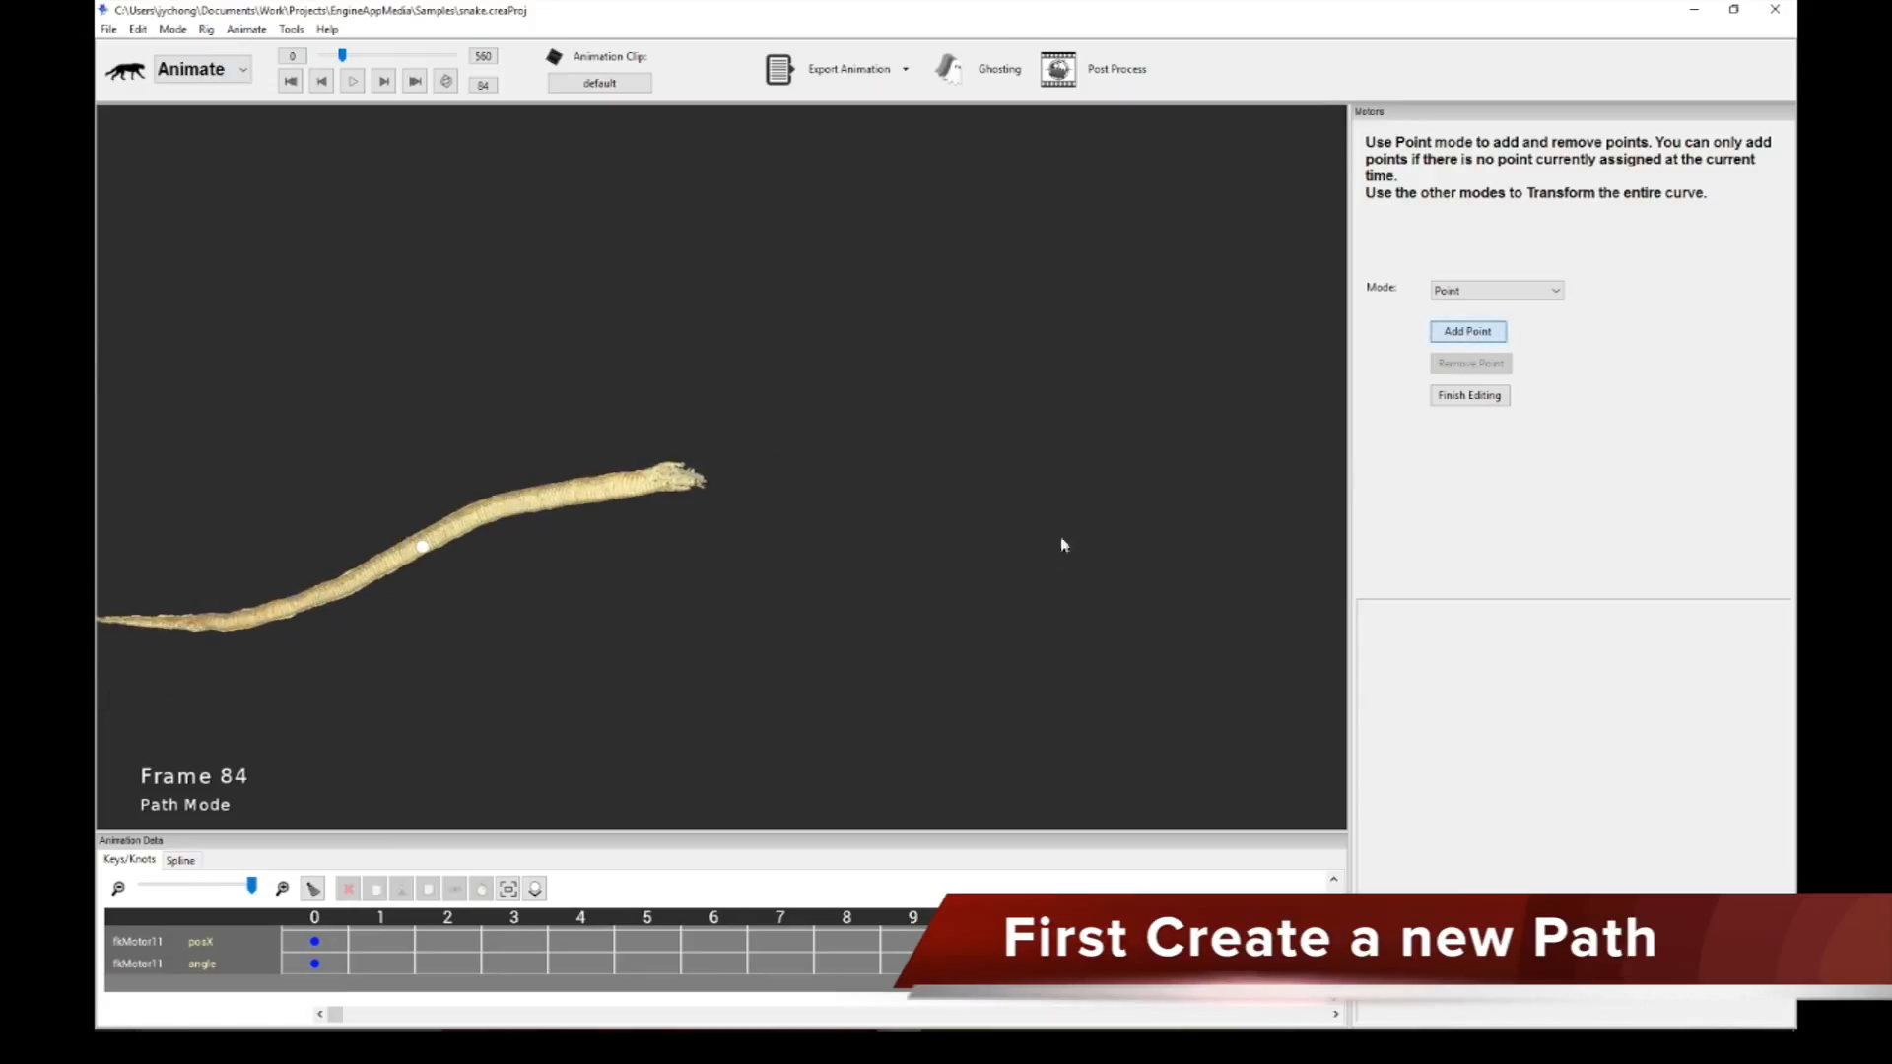
pyautogui.click(1075, 489)
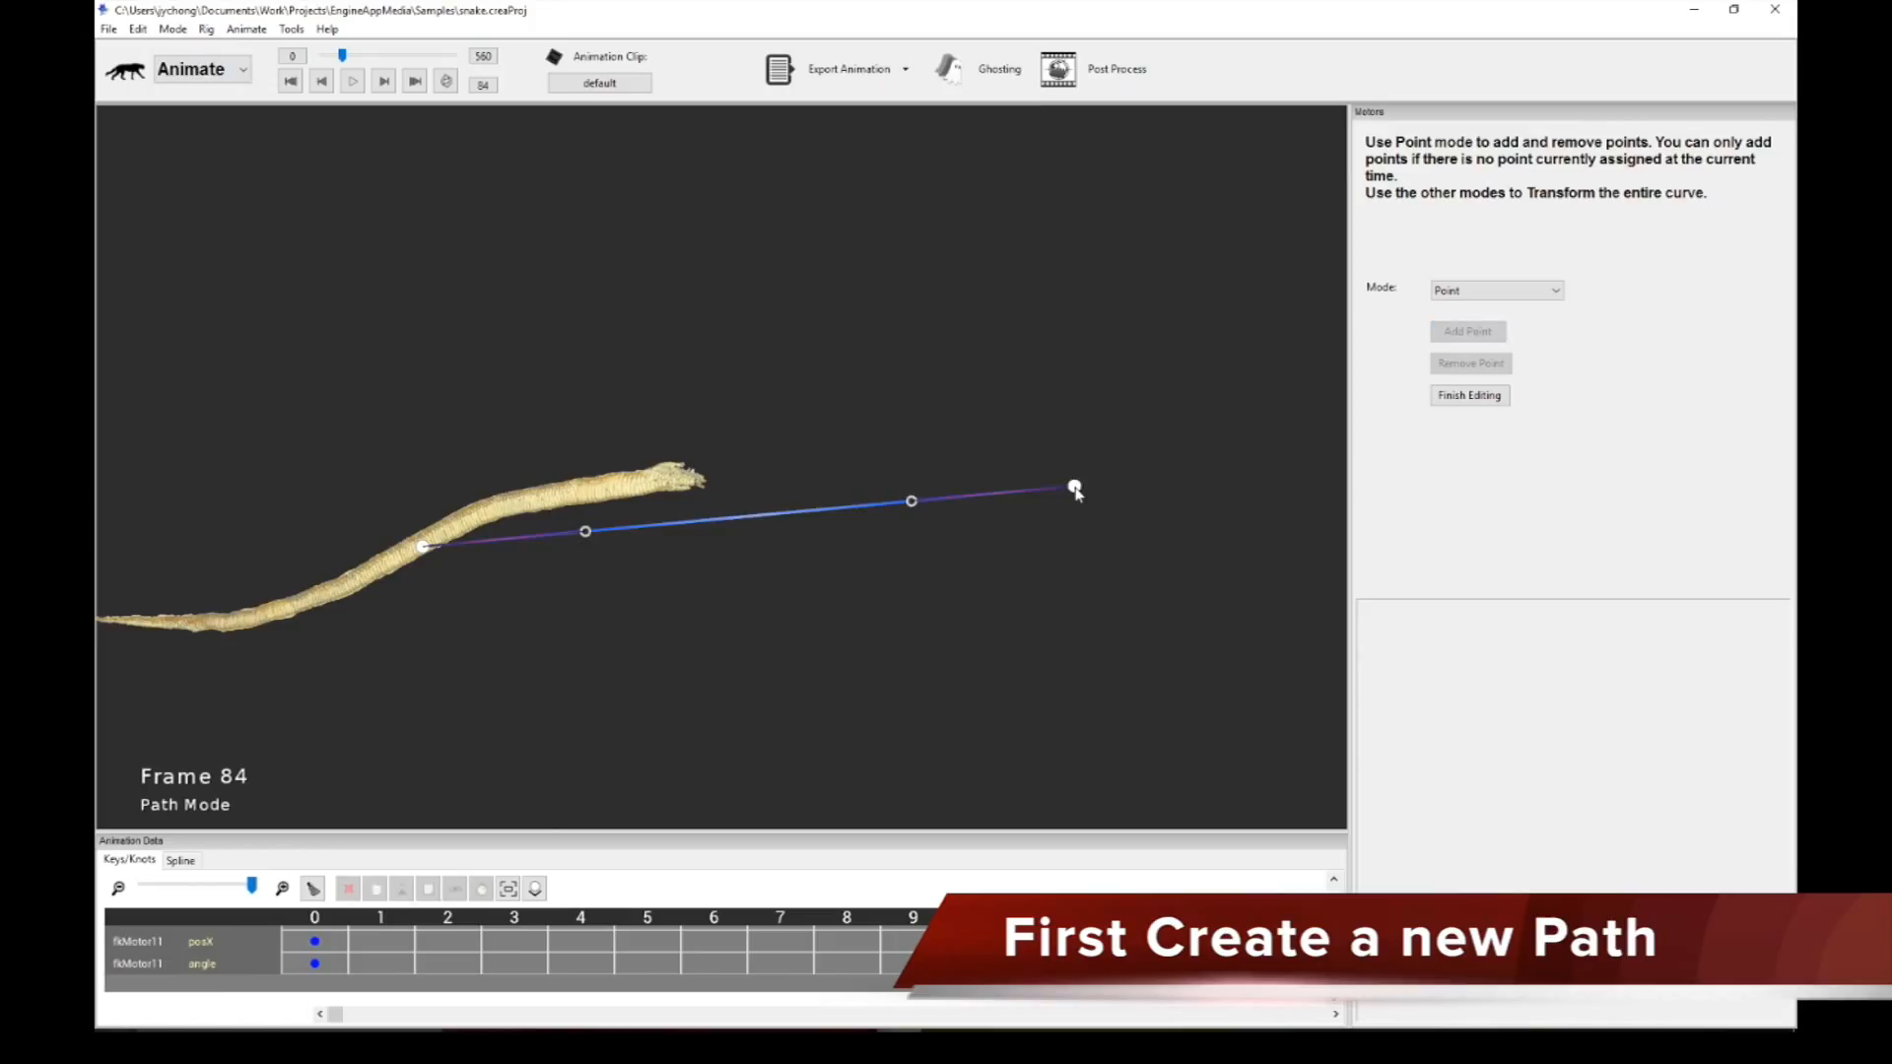
# Step: Add a path point at frame 133, farther ahead of the snake and lower than the previous point
pyautogui.moveTo(1158, 577); pyautogui.dragTo(1065, 576)
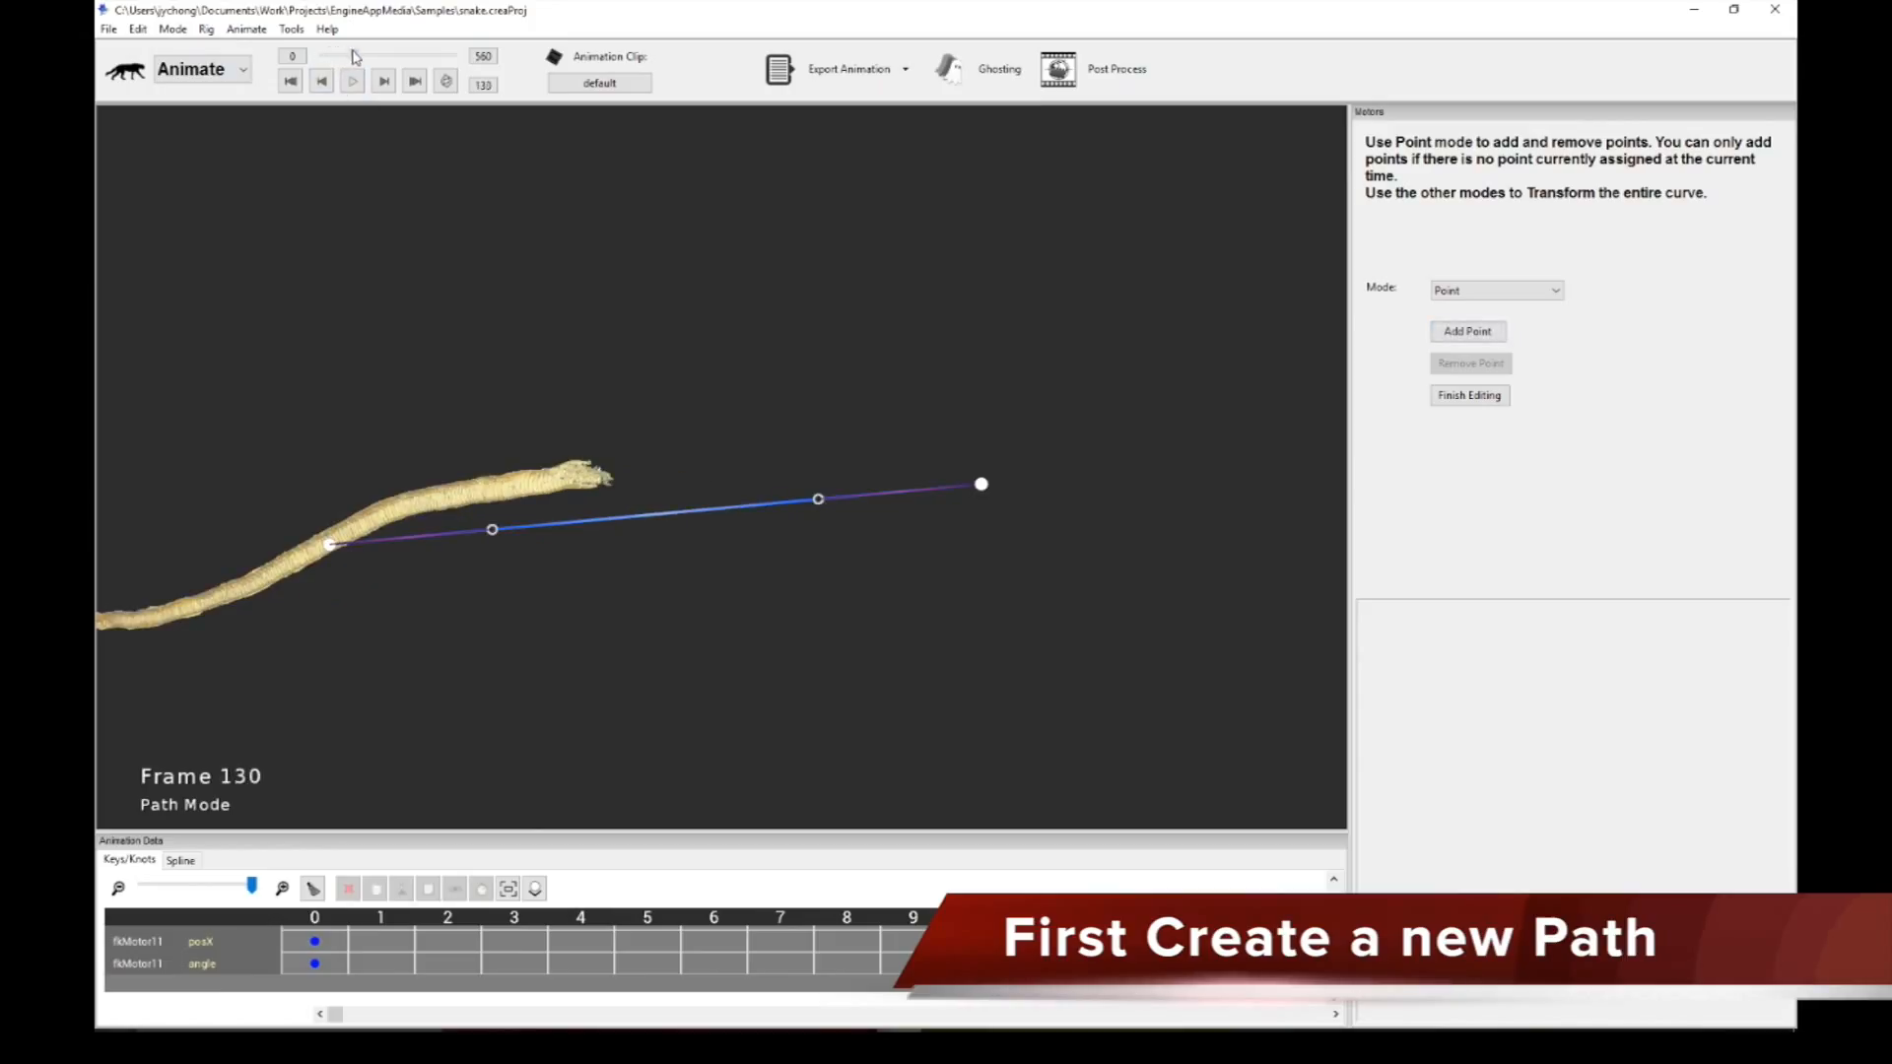
pyautogui.moveTo(1159, 589); pyautogui.dragTo(1011, 574)
pyautogui.moveTo(1242, 600); pyautogui.dragTo(946, 543)
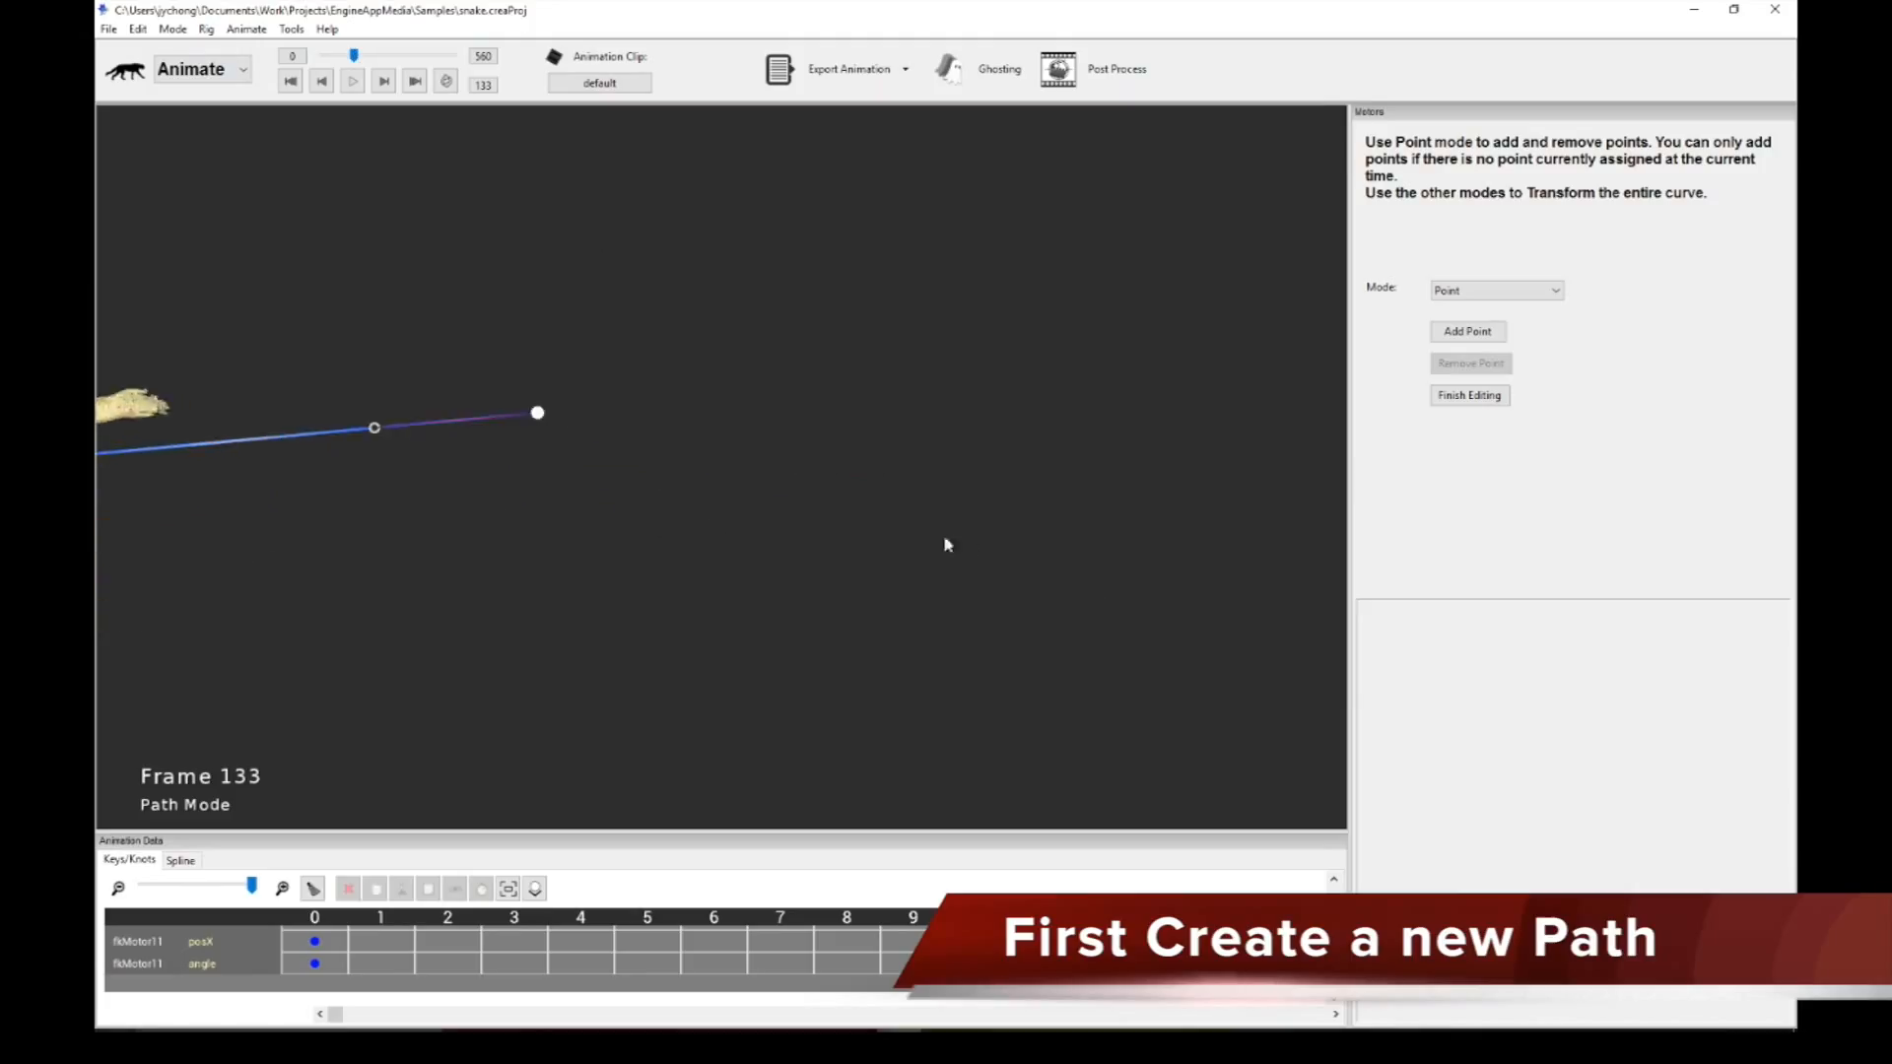
pyautogui.scroll(-5, 946, 542)
pyautogui.moveTo(1059, 579); pyautogui.dragTo(1001, 576)
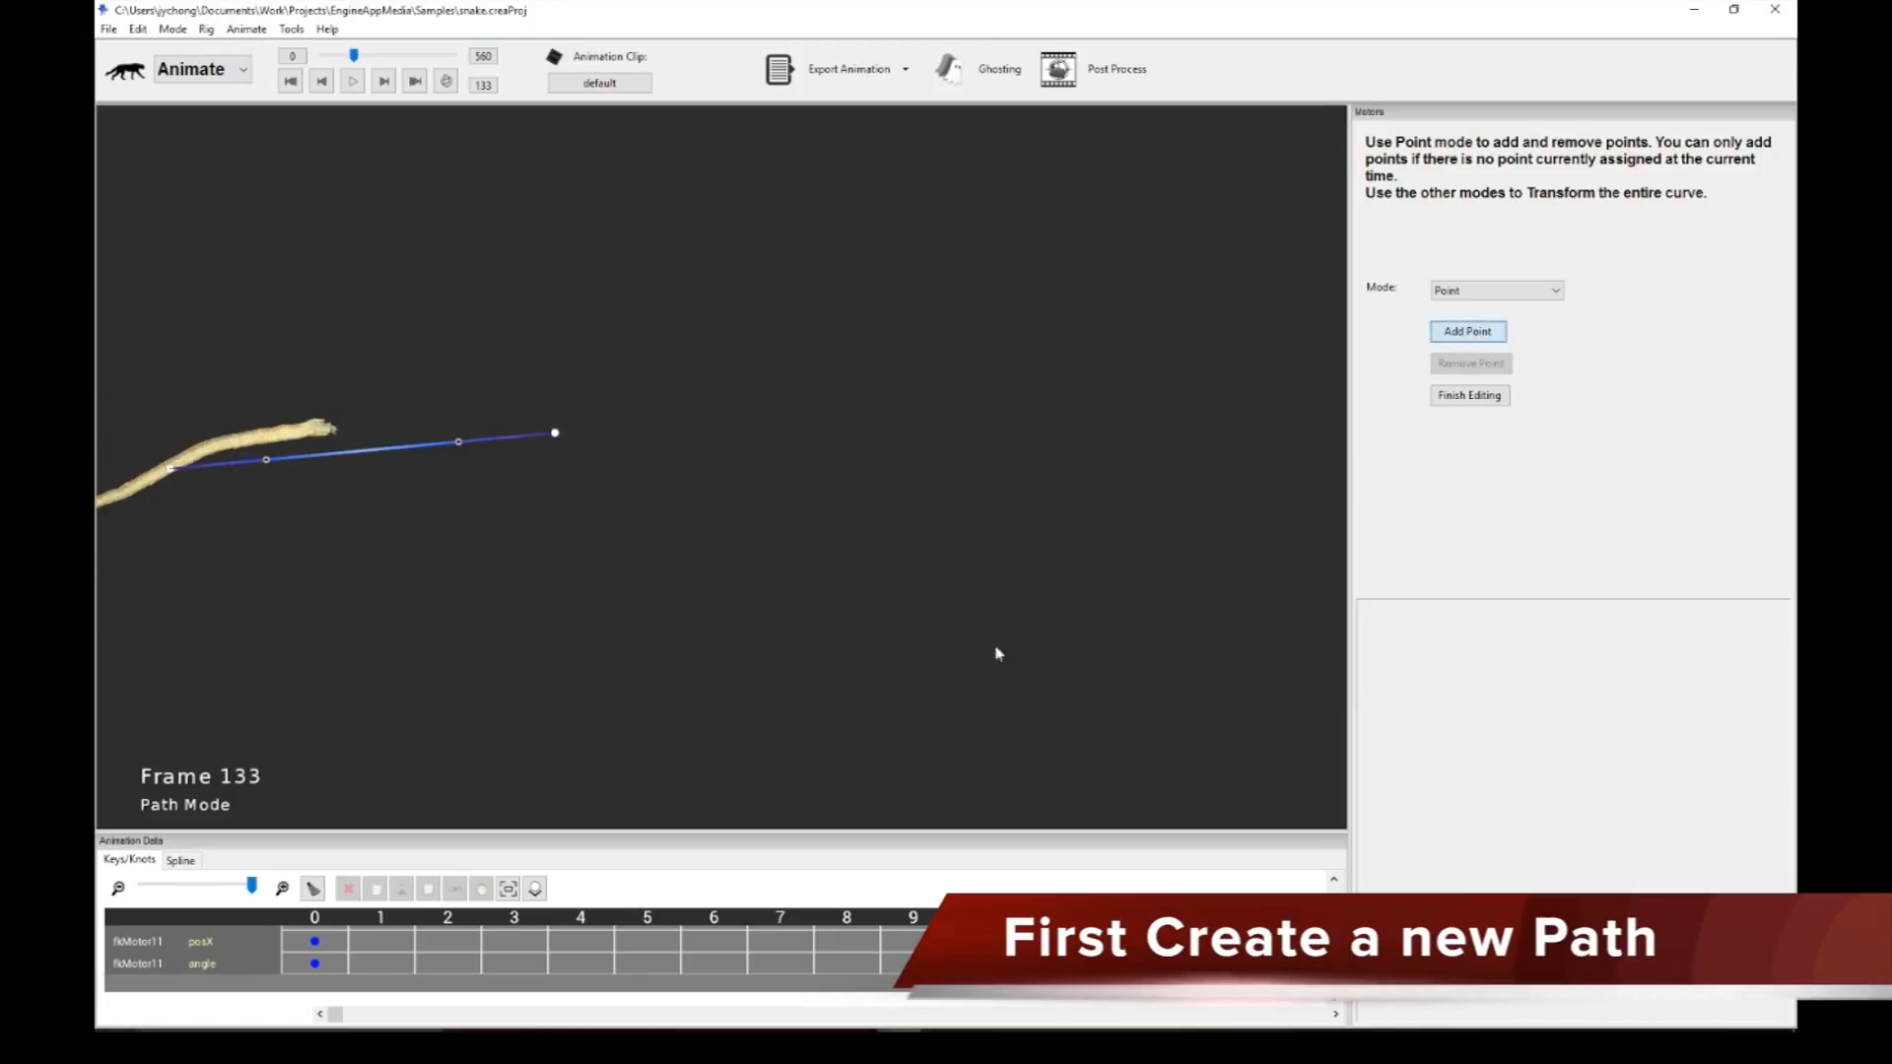
pyautogui.click(953, 656)
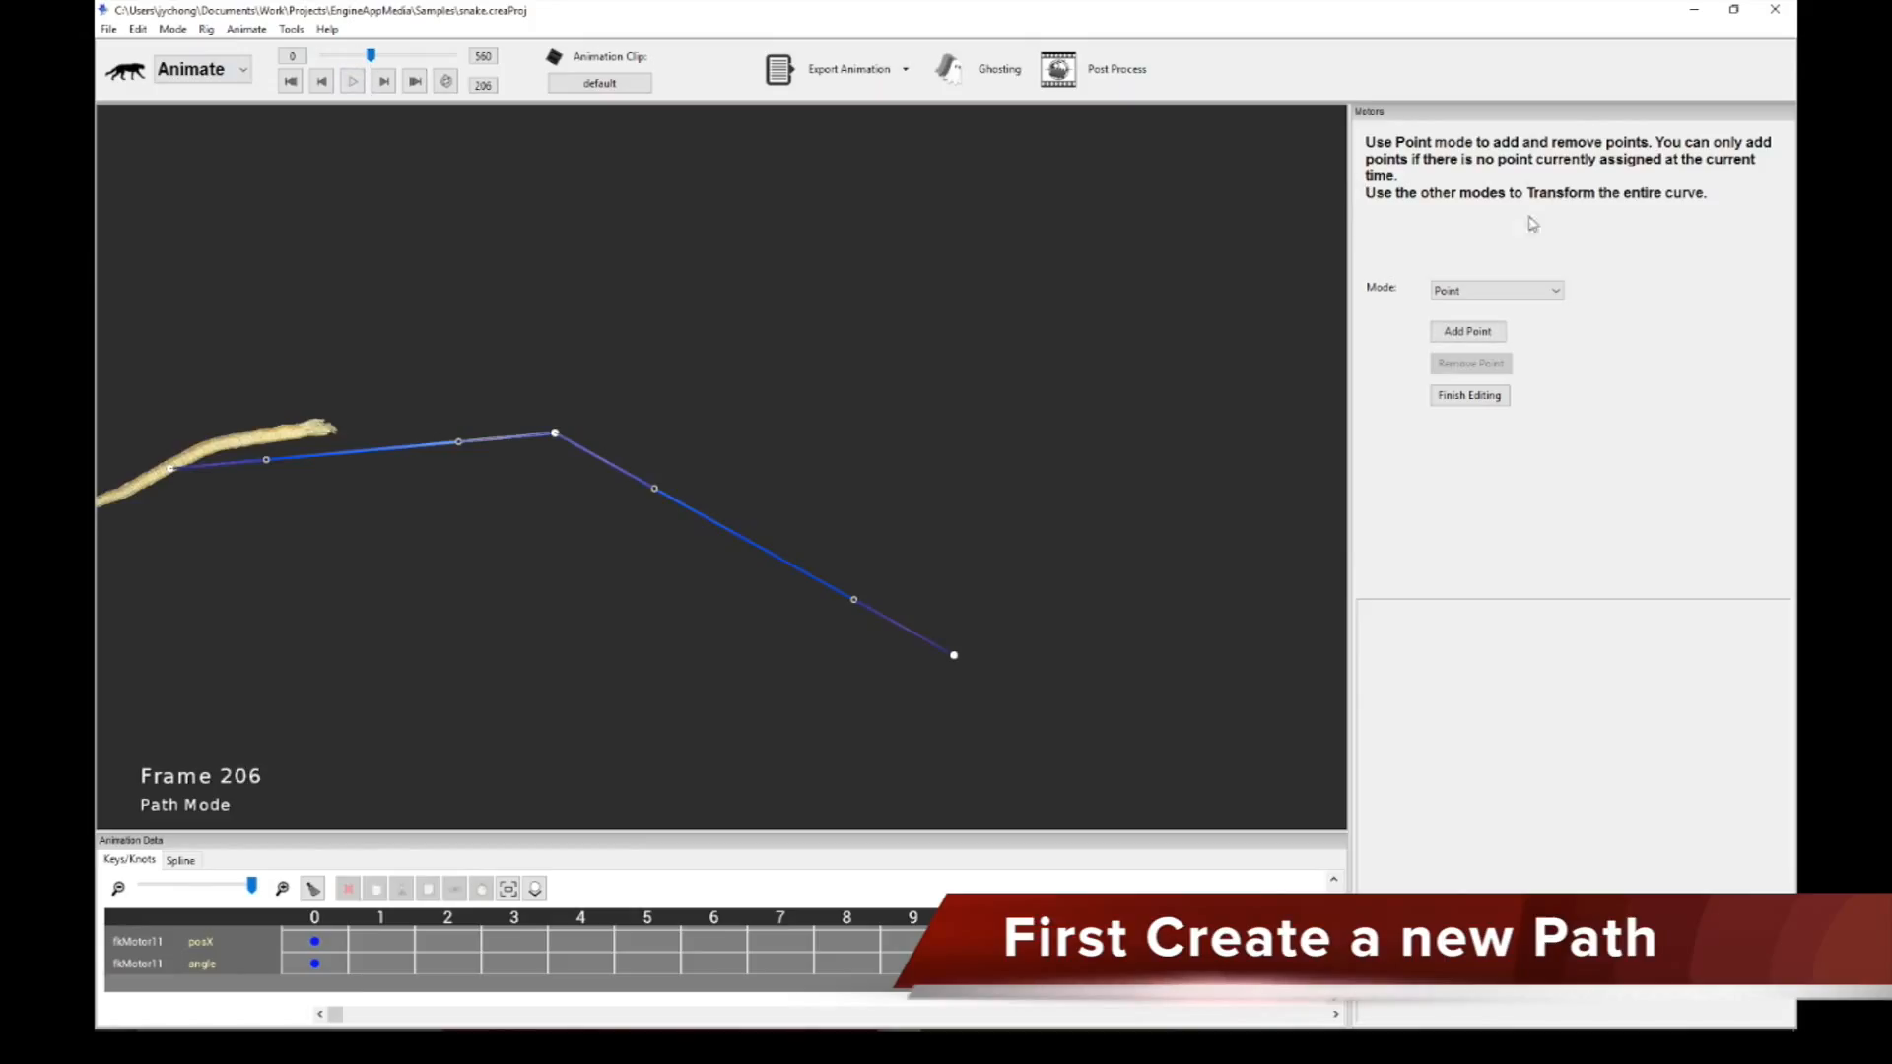
# Step: Add a path point at frame 206, high above the previous one so the path rises steeply
pyautogui.moveTo(1129, 338); pyautogui.dragTo(941, 438)
pyautogui.click(926, 219)
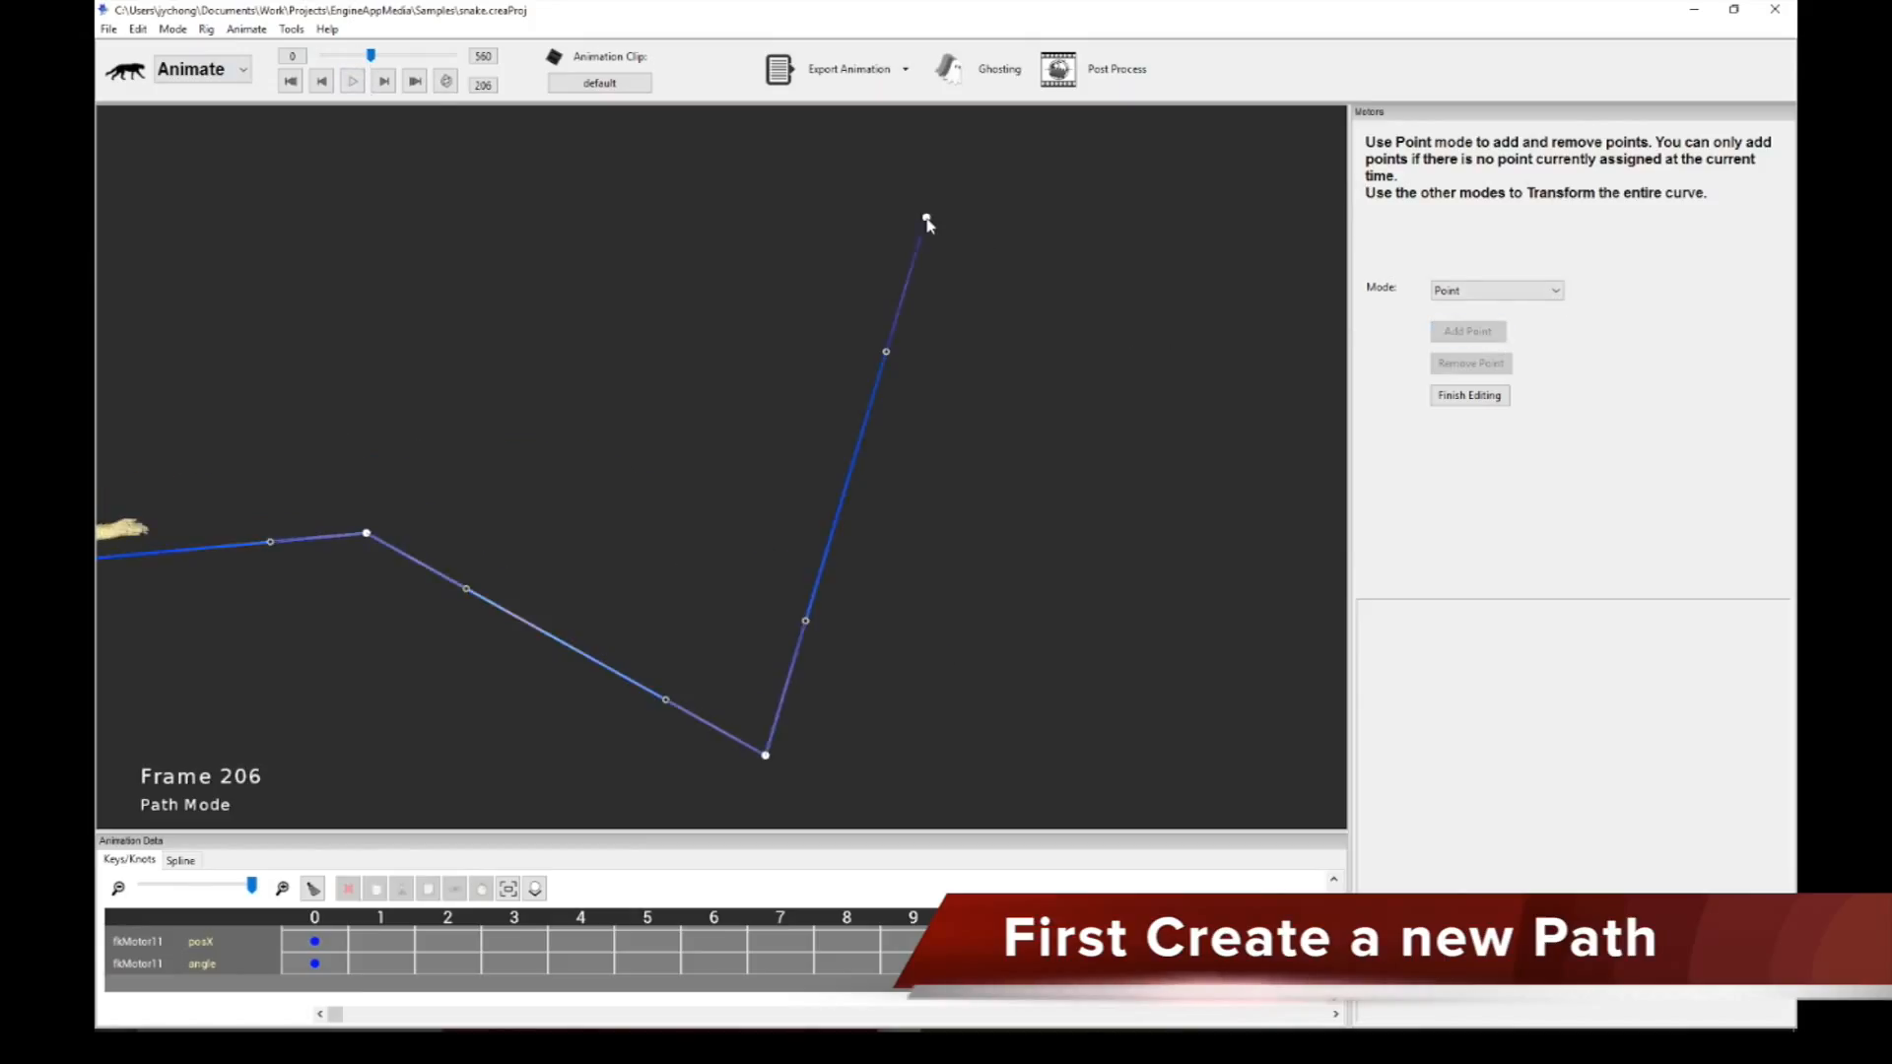
# Step: Add a path point at frame 335, farther ahead and well below the peak at frame 206
pyautogui.moveTo(375, 57); pyautogui.dragTo(399, 59)
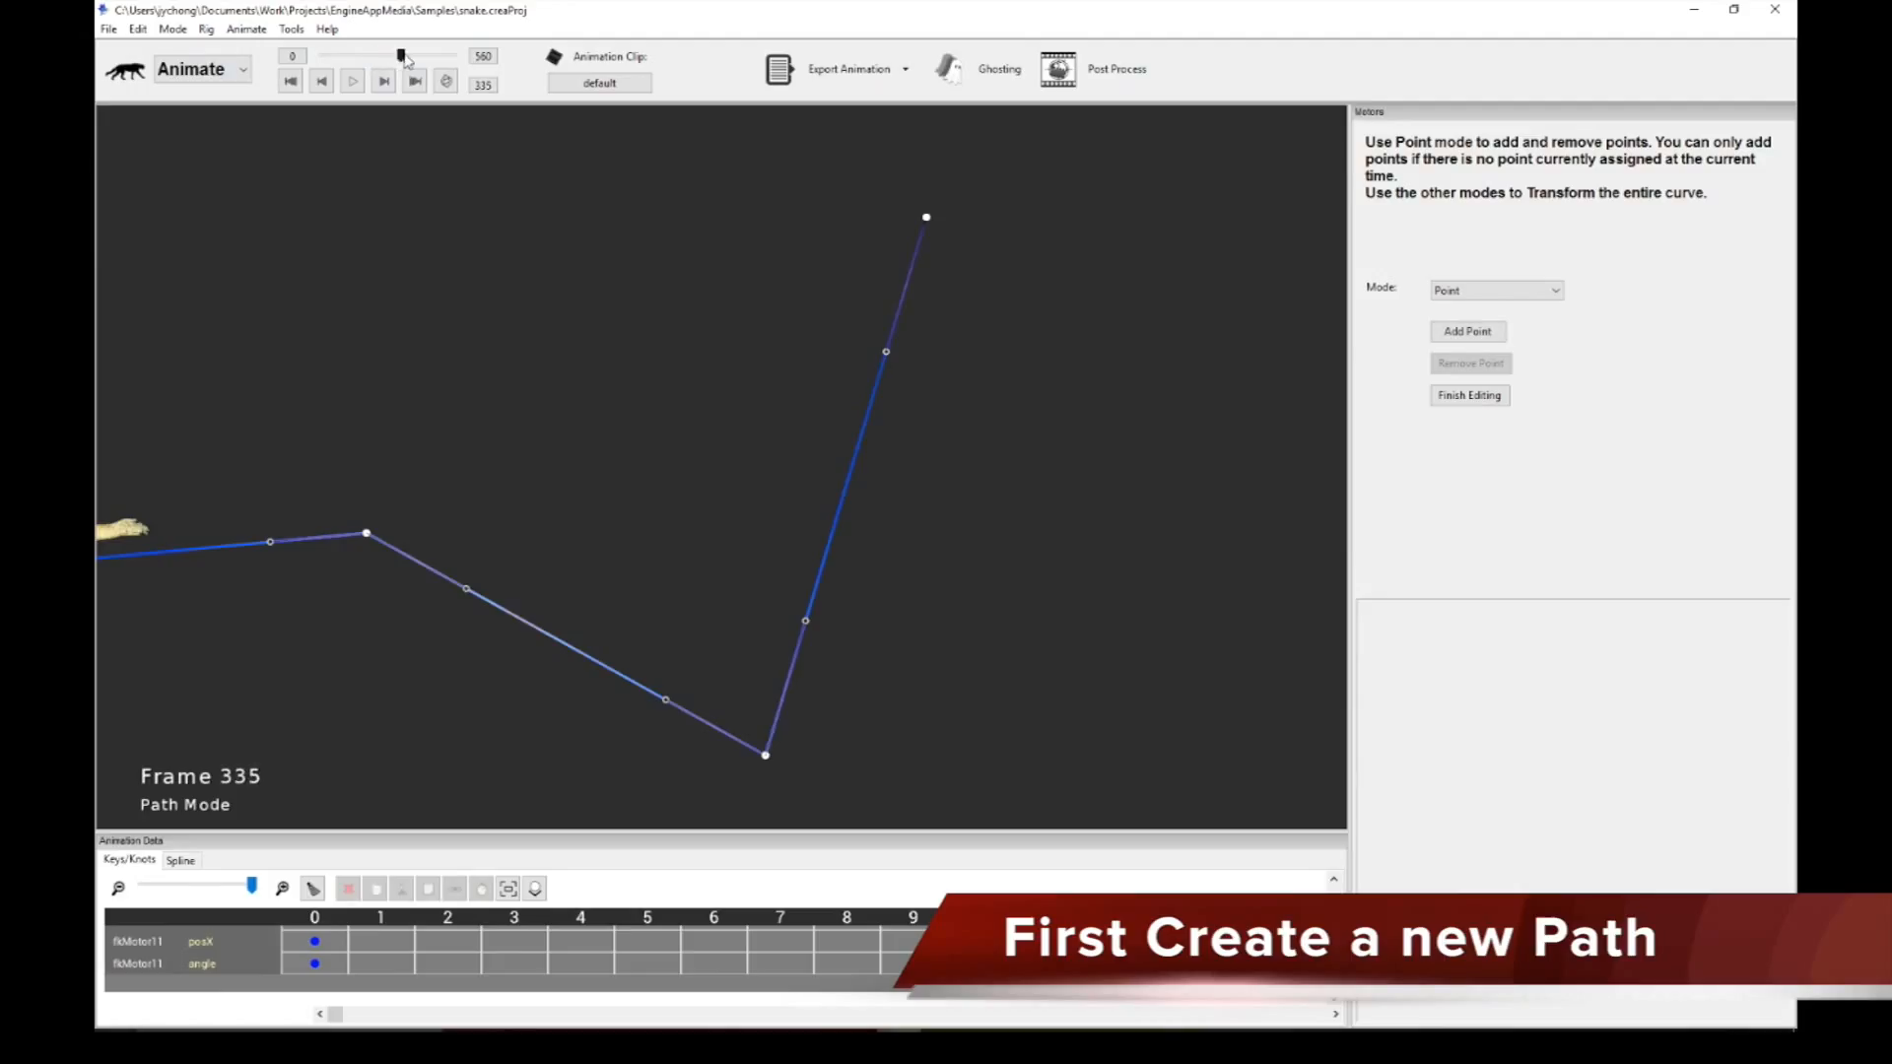
pyautogui.moveTo(1256, 455); pyautogui.dragTo(920, 490)
pyautogui.click(1077, 571)
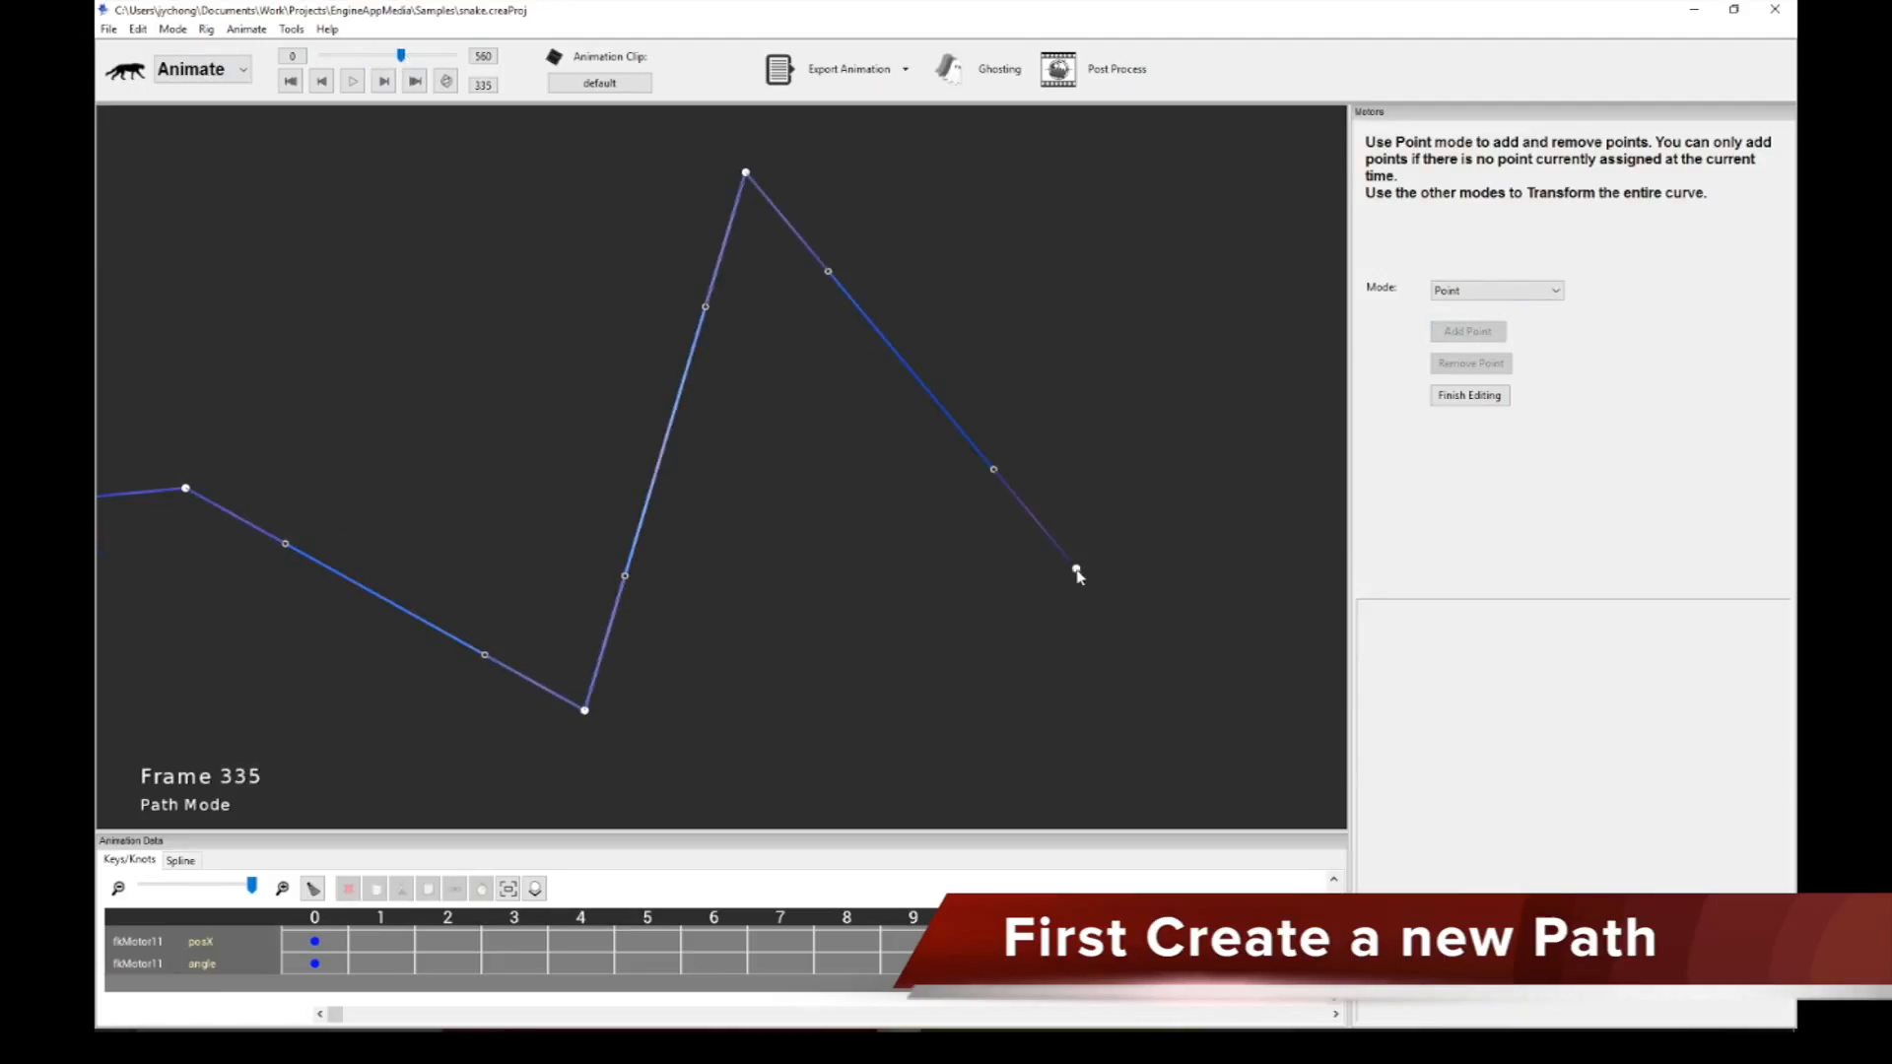
# Step: Add a path point at frame 475, high above the previous one and slightly ahead of it
pyautogui.moveTo(418, 62); pyautogui.dragTo(438, 64)
pyautogui.moveTo(1132, 129); pyautogui.dragTo(1044, 262)
pyautogui.click(1058, 218)
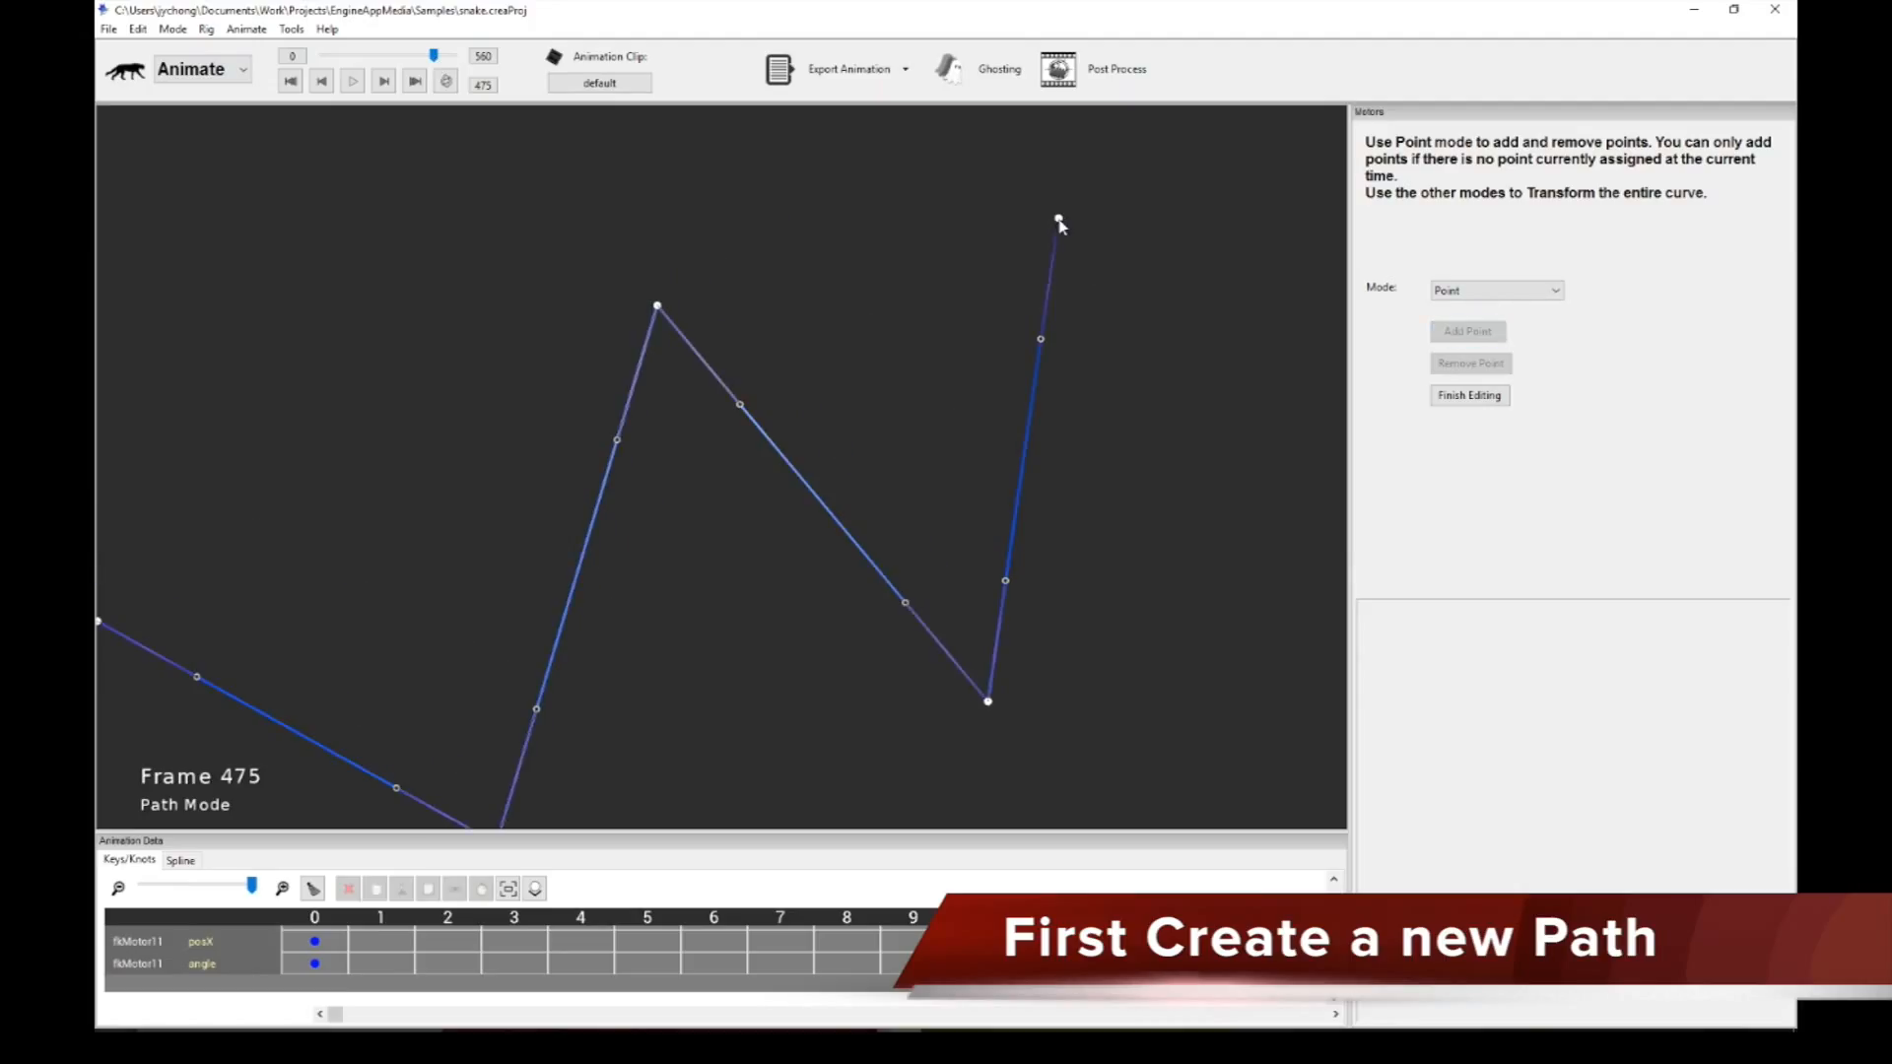
# Step: Add the final path point at frame 560, ahead of and well below the frame 475 point
pyautogui.moveTo(436, 63); pyautogui.dragTo(487, 66)
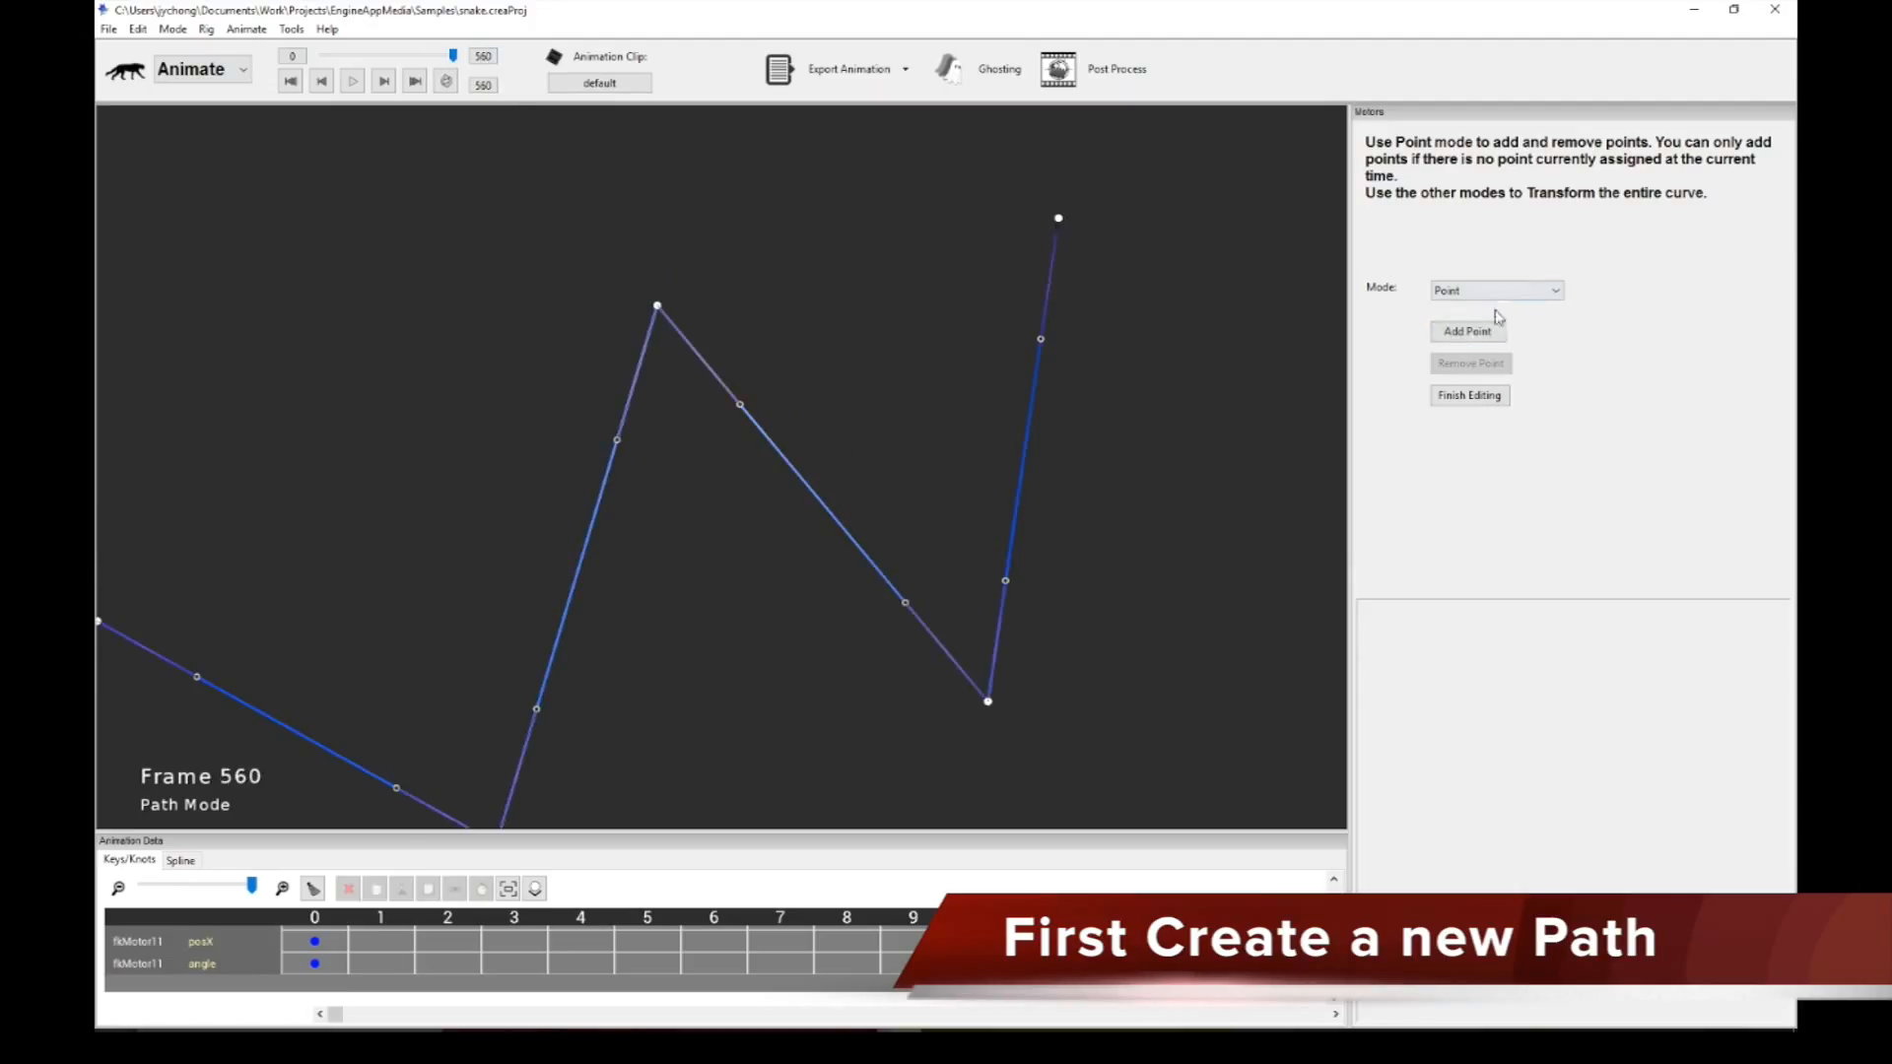
pyautogui.moveTo(1135, 542); pyautogui.dragTo(717, 362)
pyautogui.click(1165, 689)
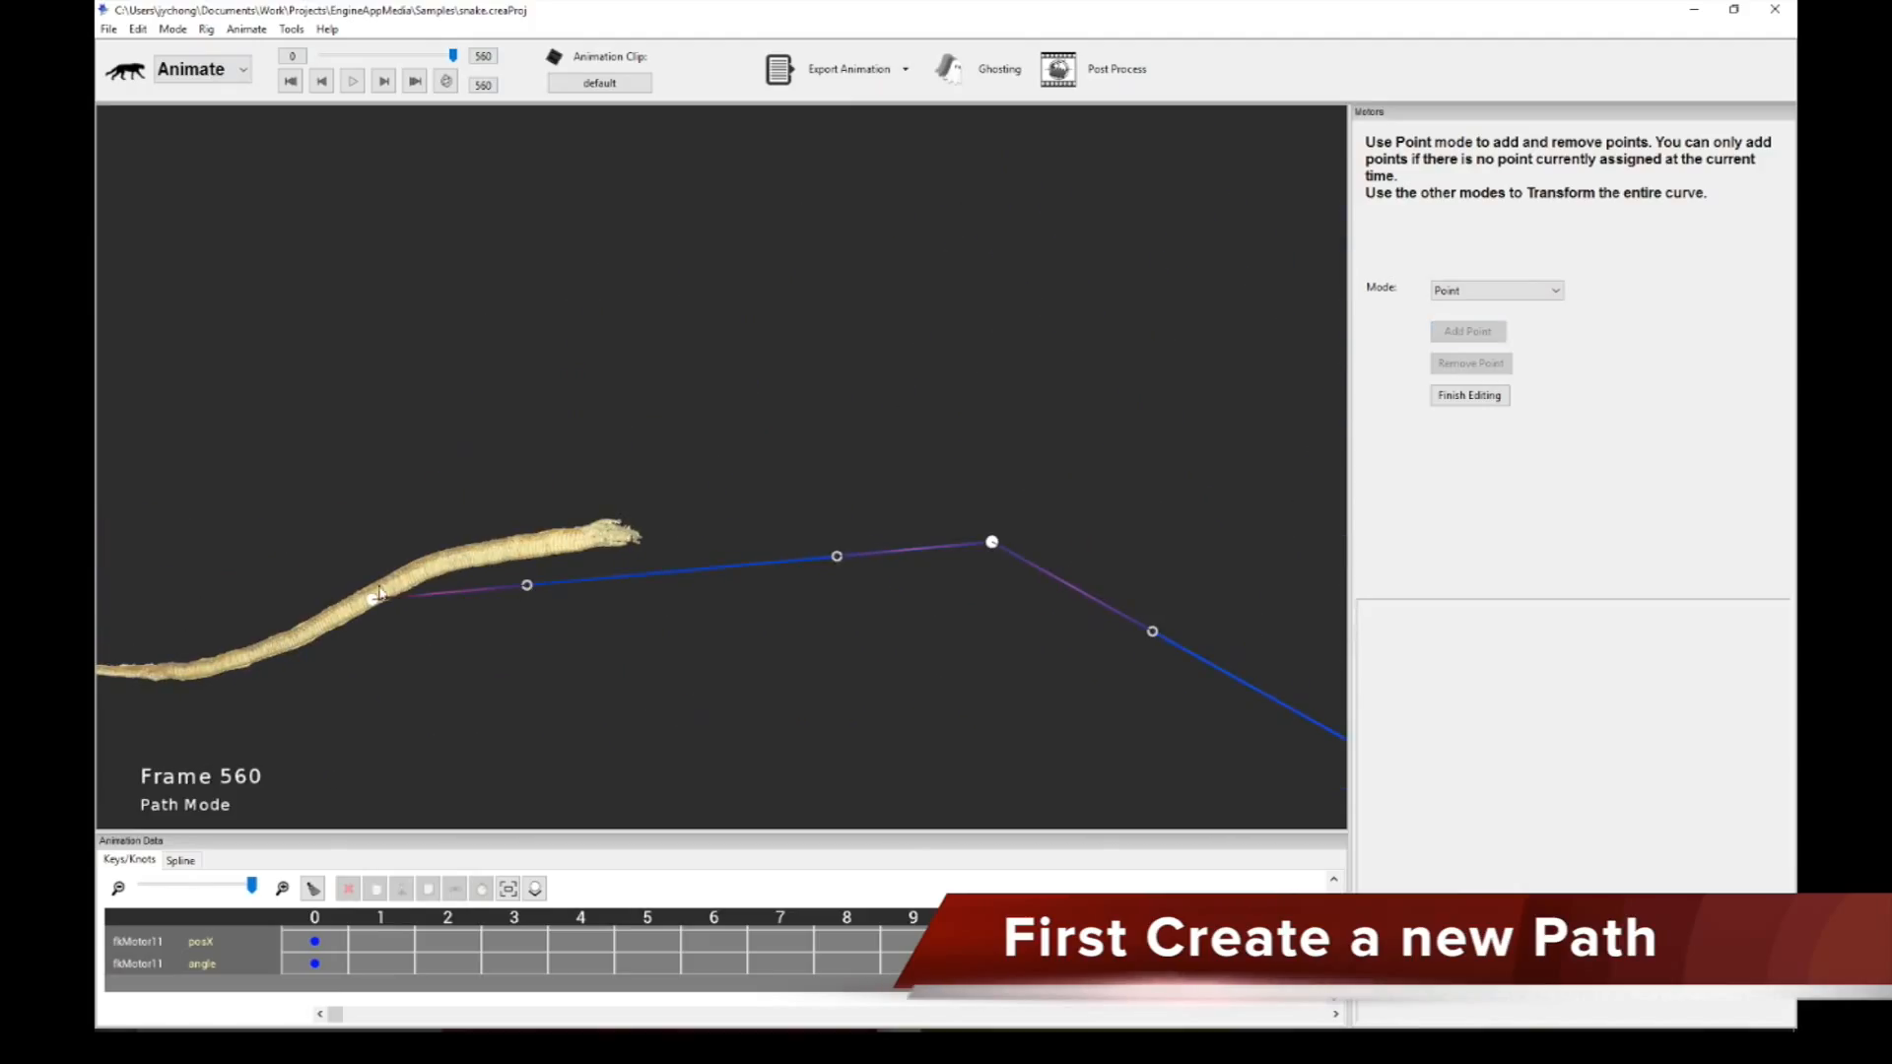
# Step: Adjust the tangent handles at the path's start, frame 84 and frame 133 points to bend the straight segments into smooth curves
pyautogui.moveTo(527, 587); pyautogui.dragTo(605, 731)
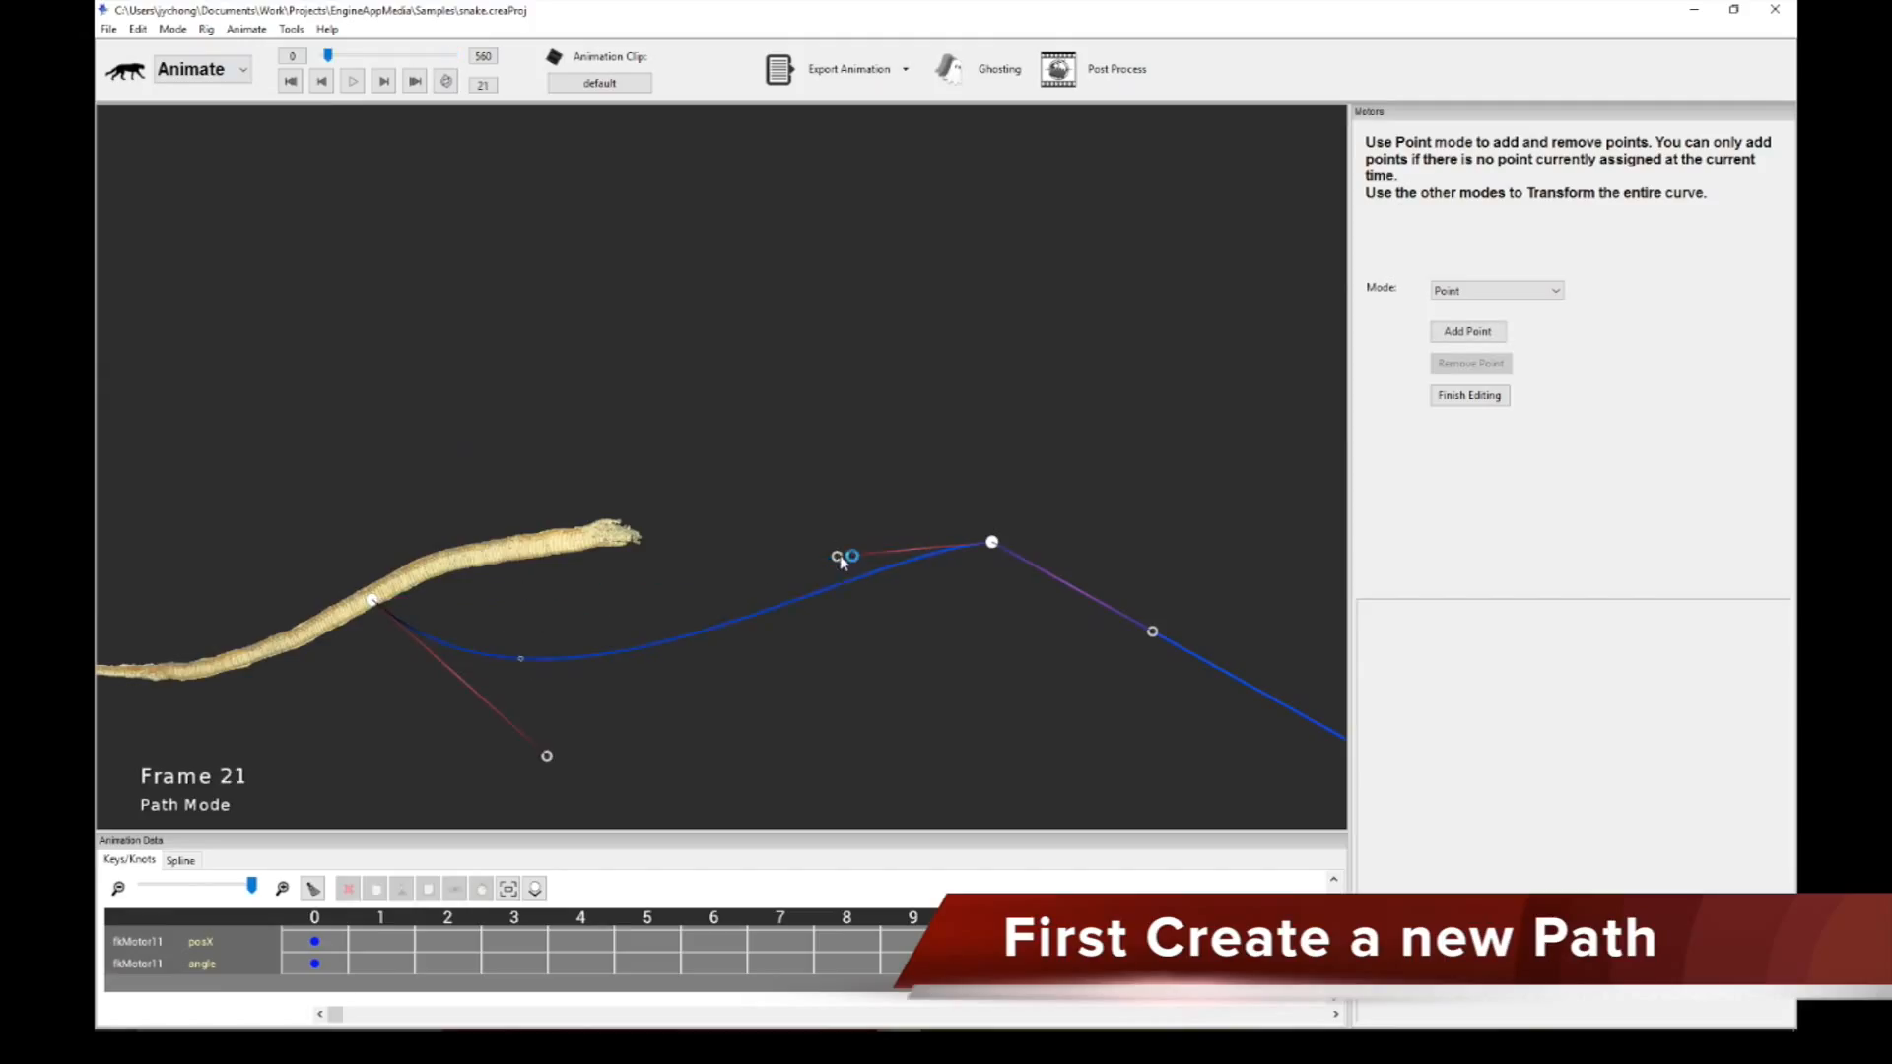
pyautogui.moveTo(843, 562); pyautogui.dragTo(623, 362)
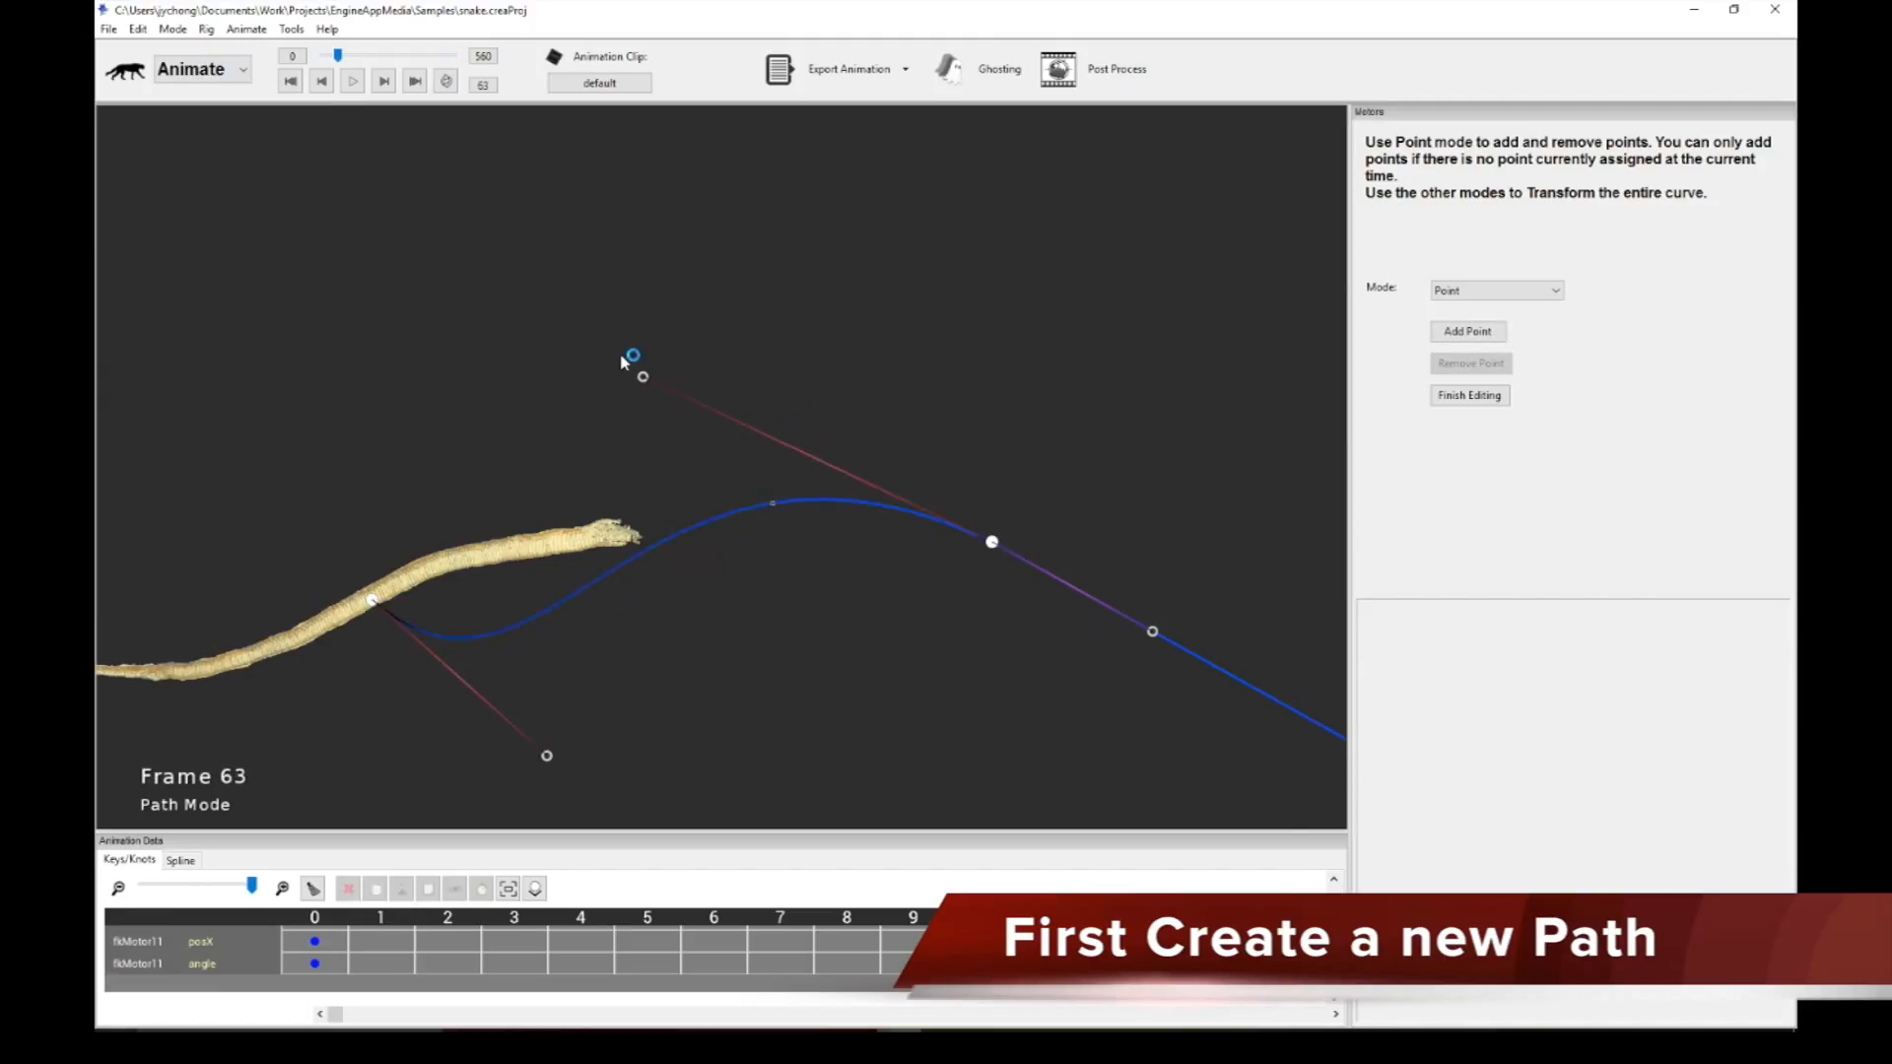
pyautogui.moveTo(1258, 654); pyautogui.dragTo(548, 405)
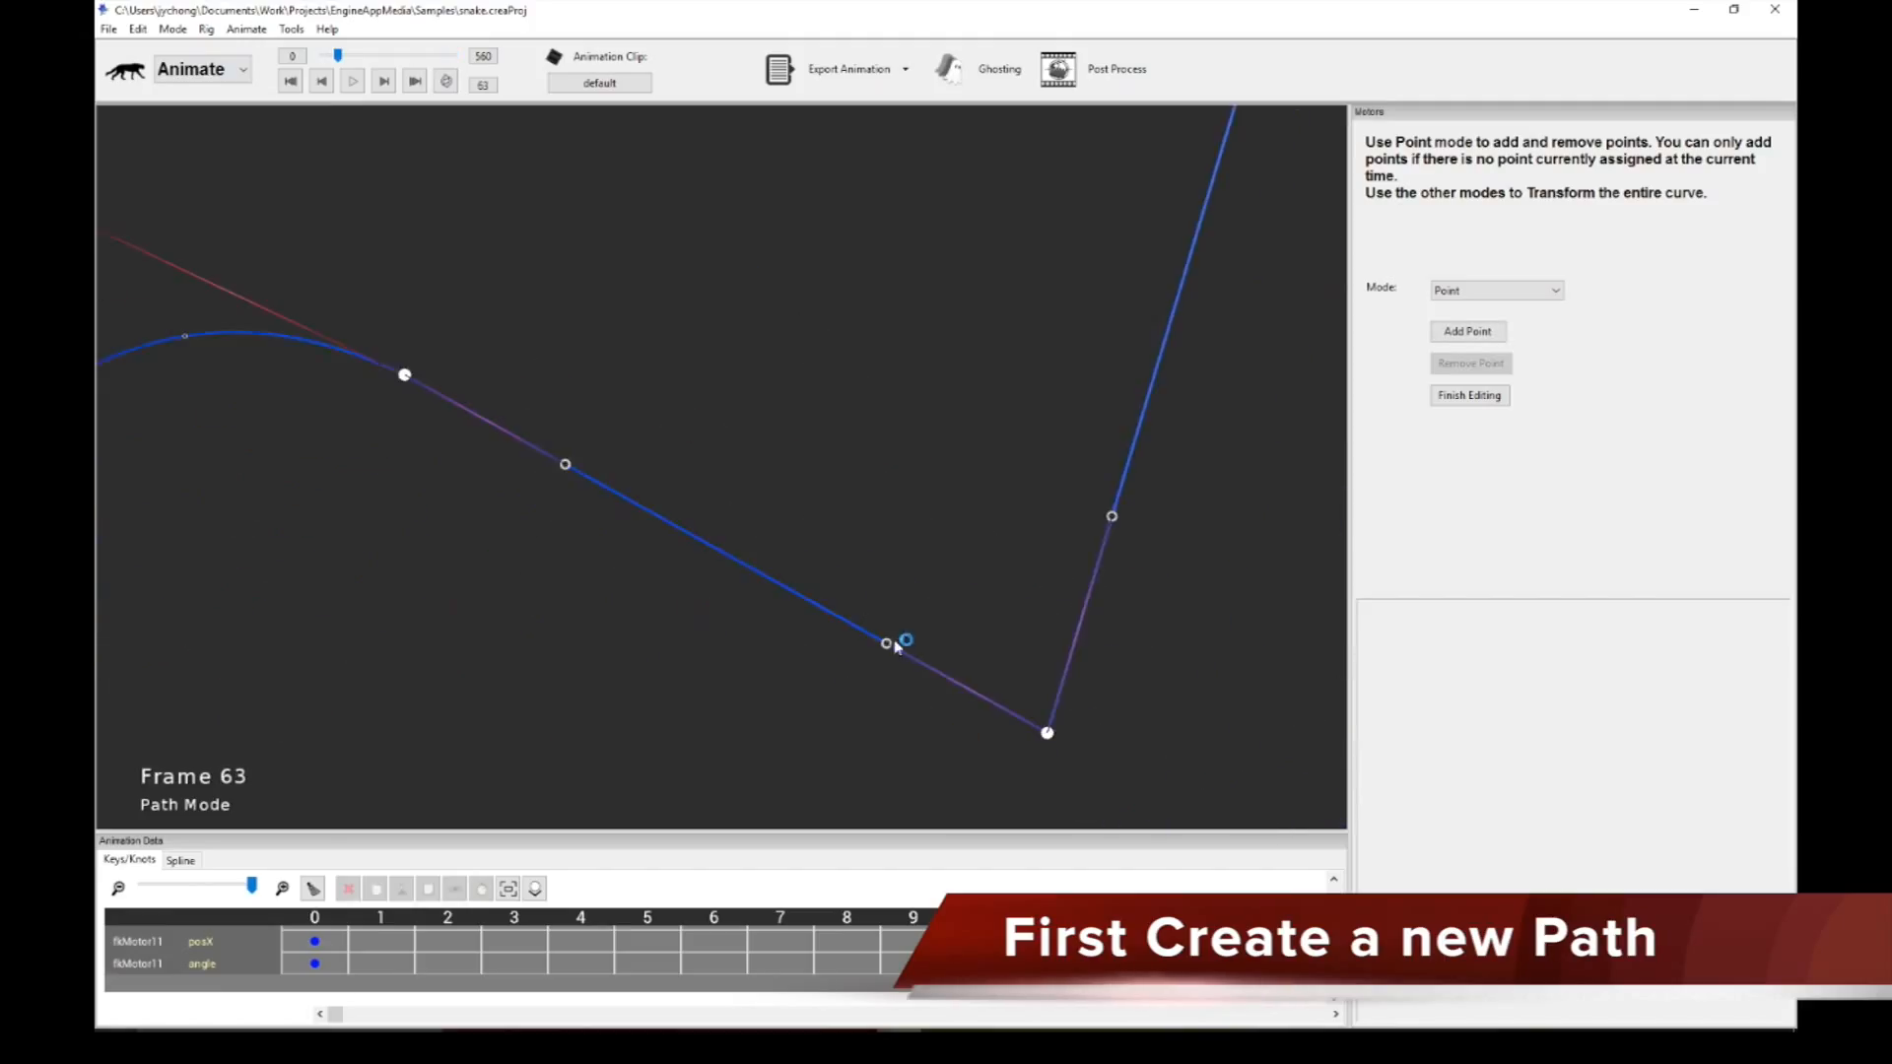
pyautogui.moveTo(887, 646); pyautogui.dragTo(658, 954)
pyautogui.moveTo(1111, 518); pyautogui.dragTo(1241, 641)
# Step: Adjust the tangent handles at the frame 206 and frame 335 points to round the tall peak and the valley after it
pyautogui.moveTo(1109, 277); pyautogui.dragTo(662, 233)
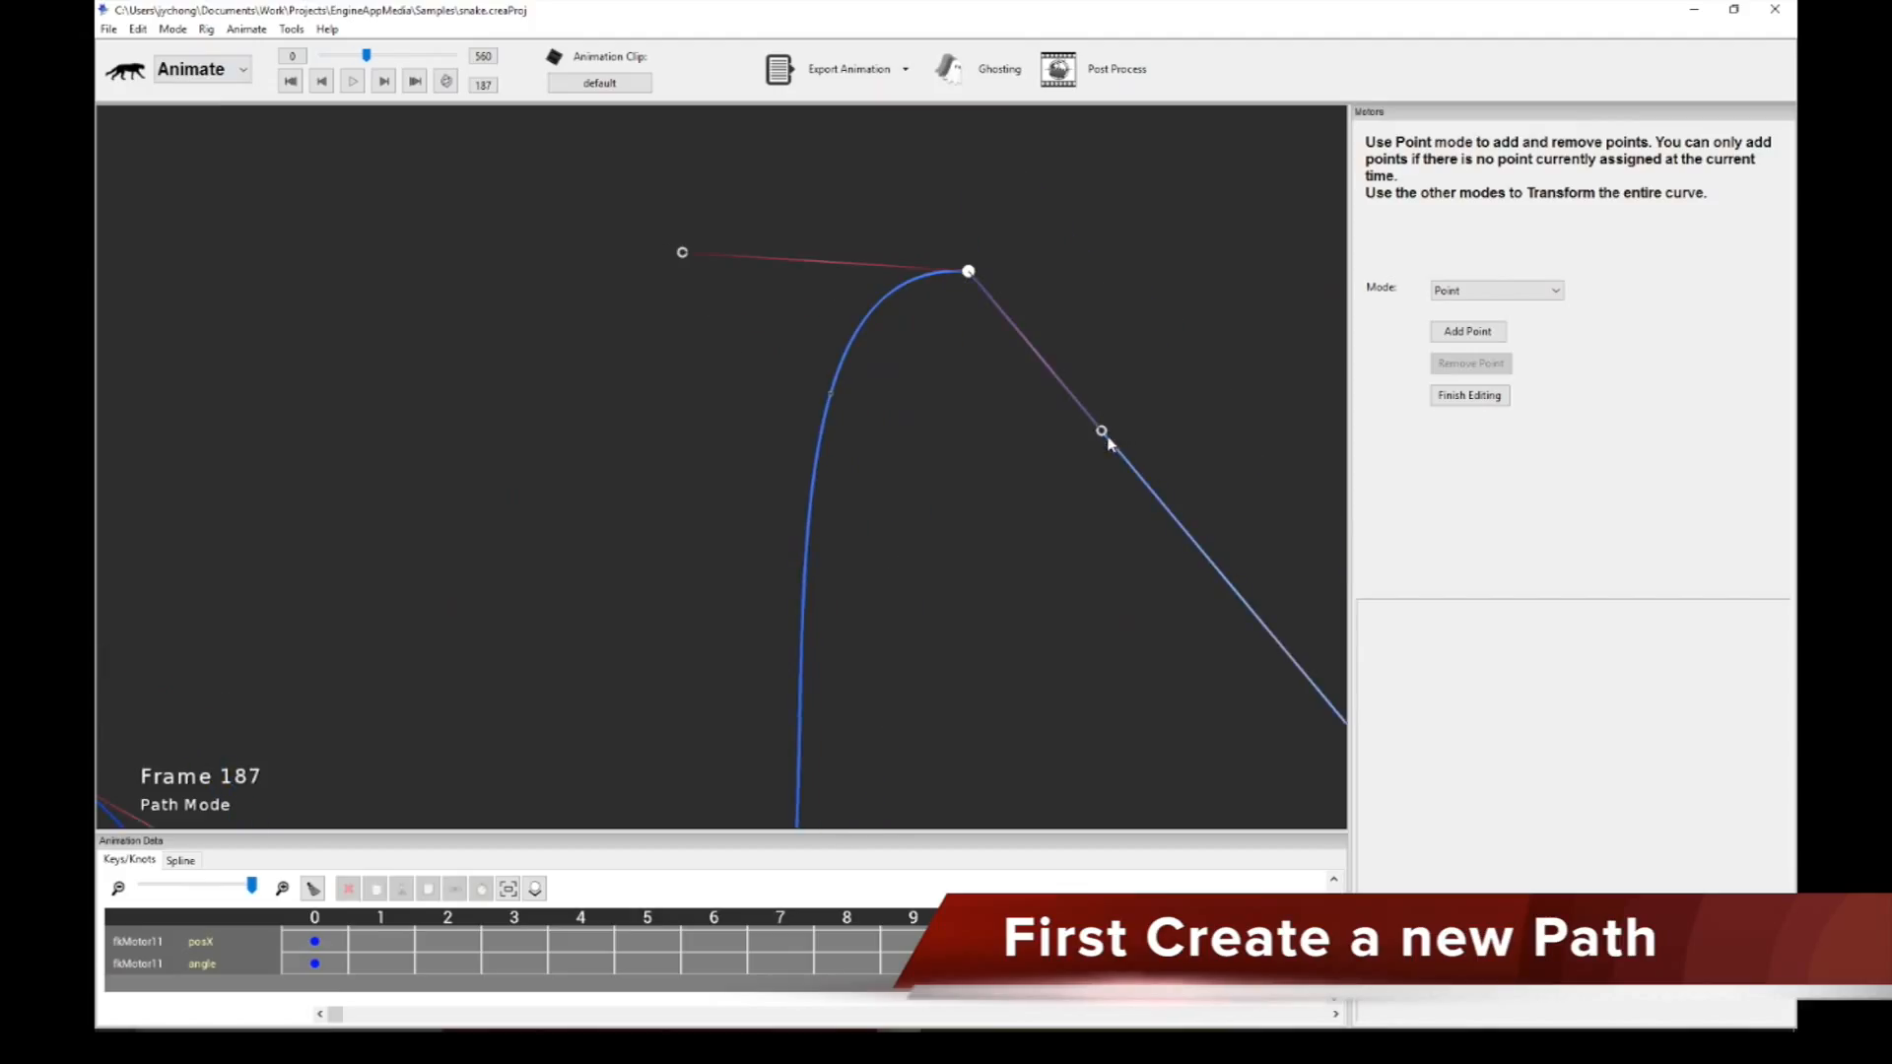
pyautogui.moveTo(1103, 433); pyautogui.dragTo(1163, 255)
pyautogui.moveTo(1158, 561); pyautogui.dragTo(818, 455)
pyautogui.scroll(-4, 1046, 471)
pyautogui.moveTo(926, 584); pyautogui.dragTo(858, 779)
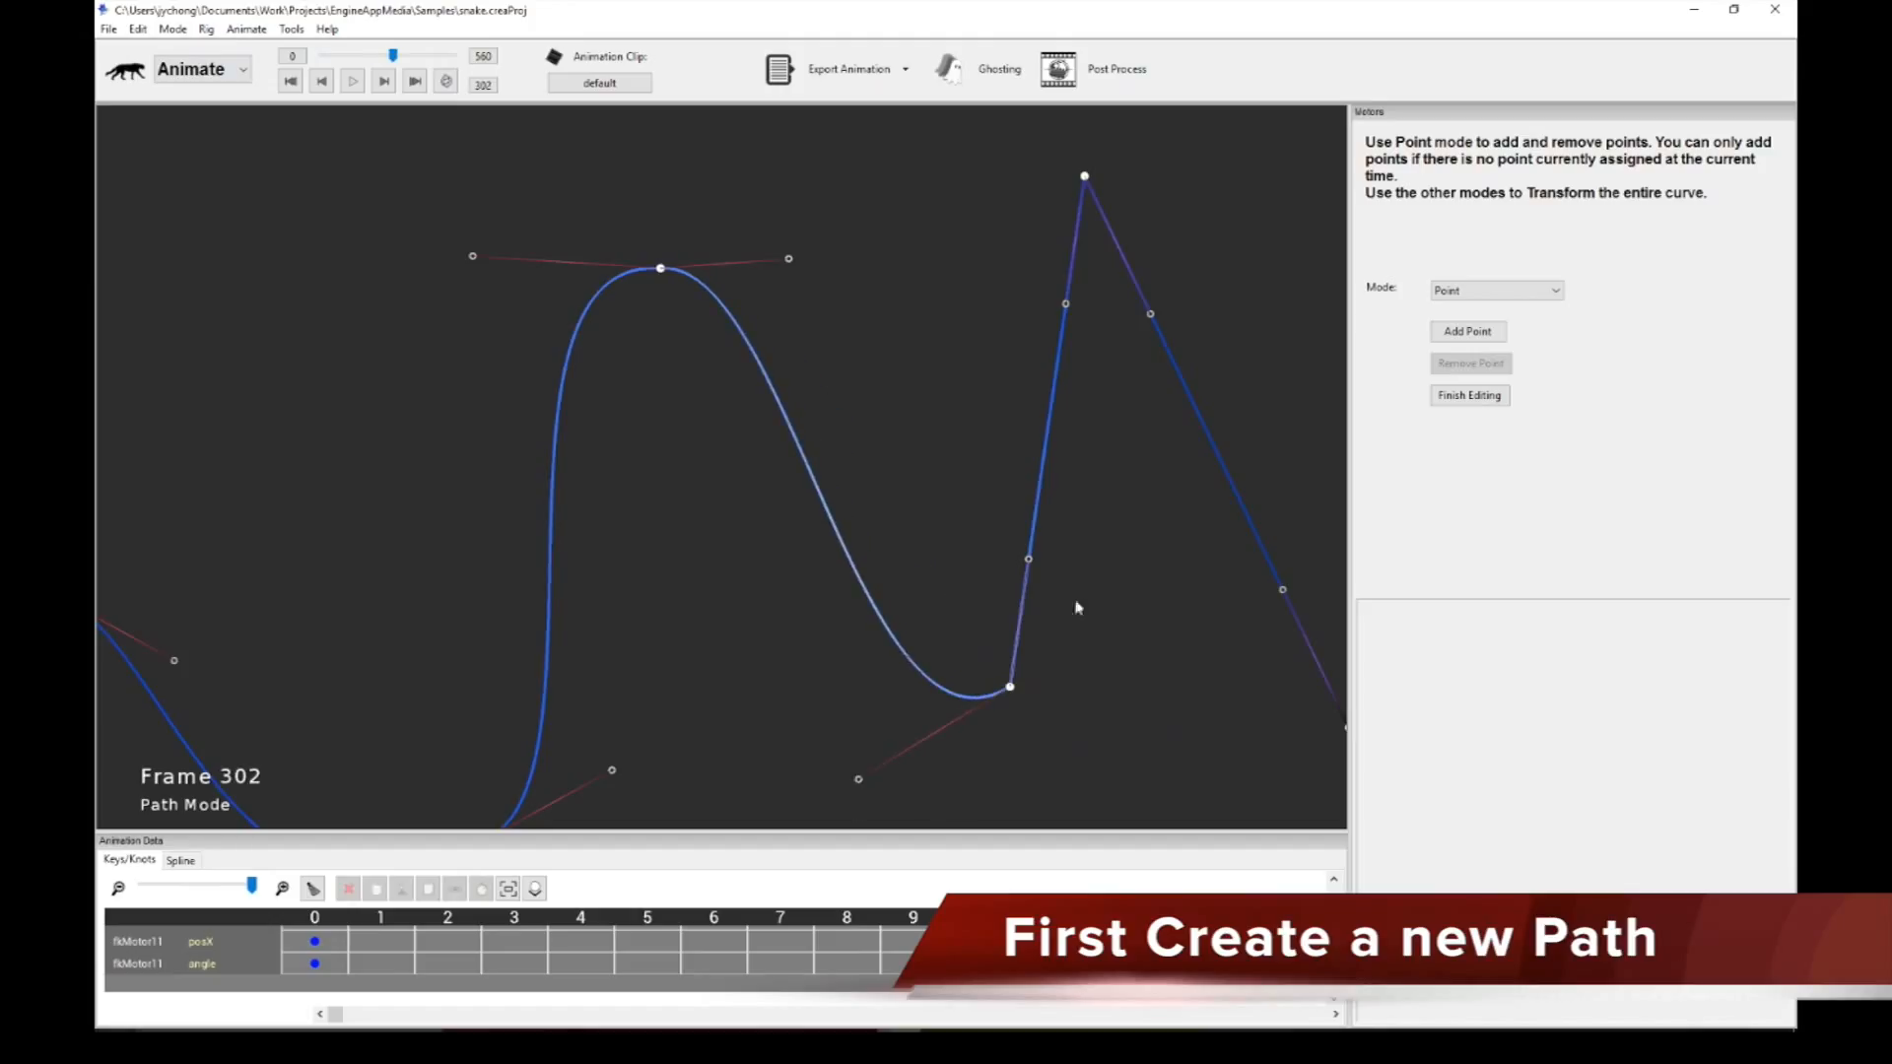
pyautogui.moveTo(1030, 563); pyautogui.dragTo(1125, 625)
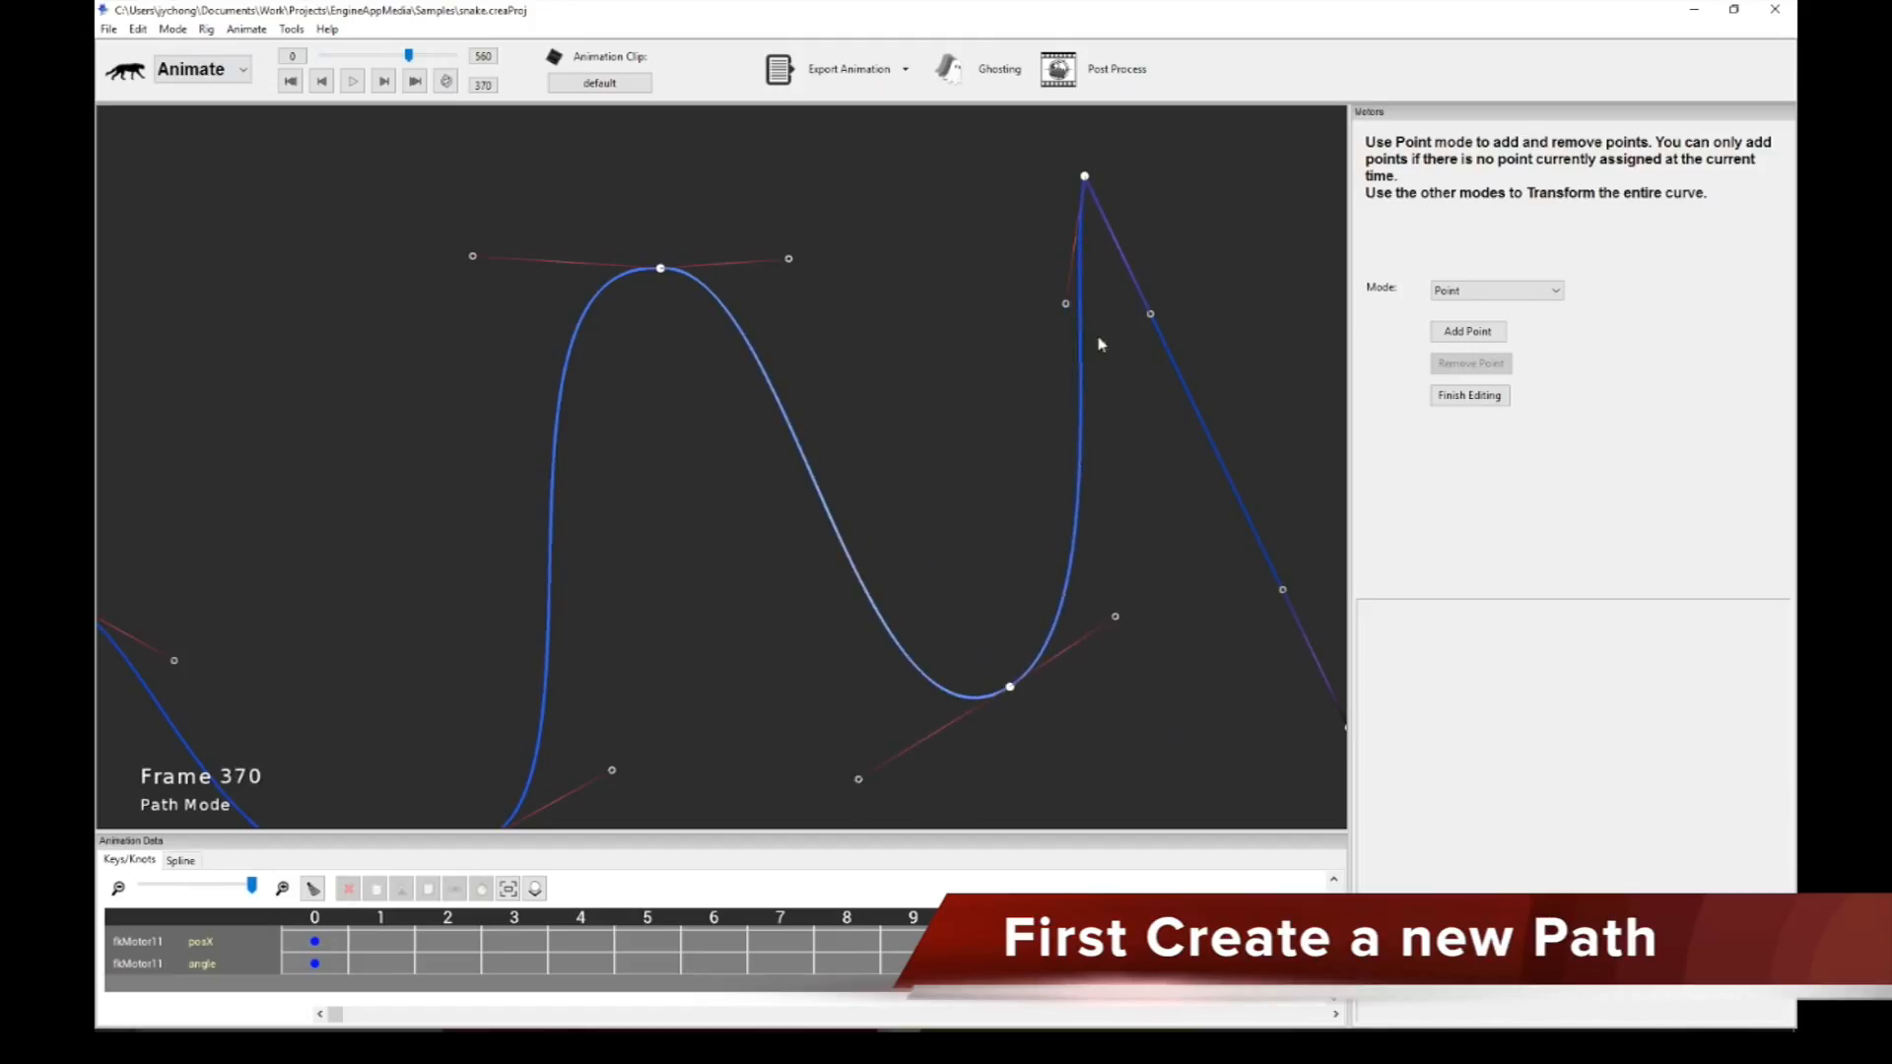
# Step: Round the path at its frame 475 and frame 560 points with their tangent handles and finish editing the path
pyautogui.moveTo(1065, 306); pyautogui.dragTo(939, 134)
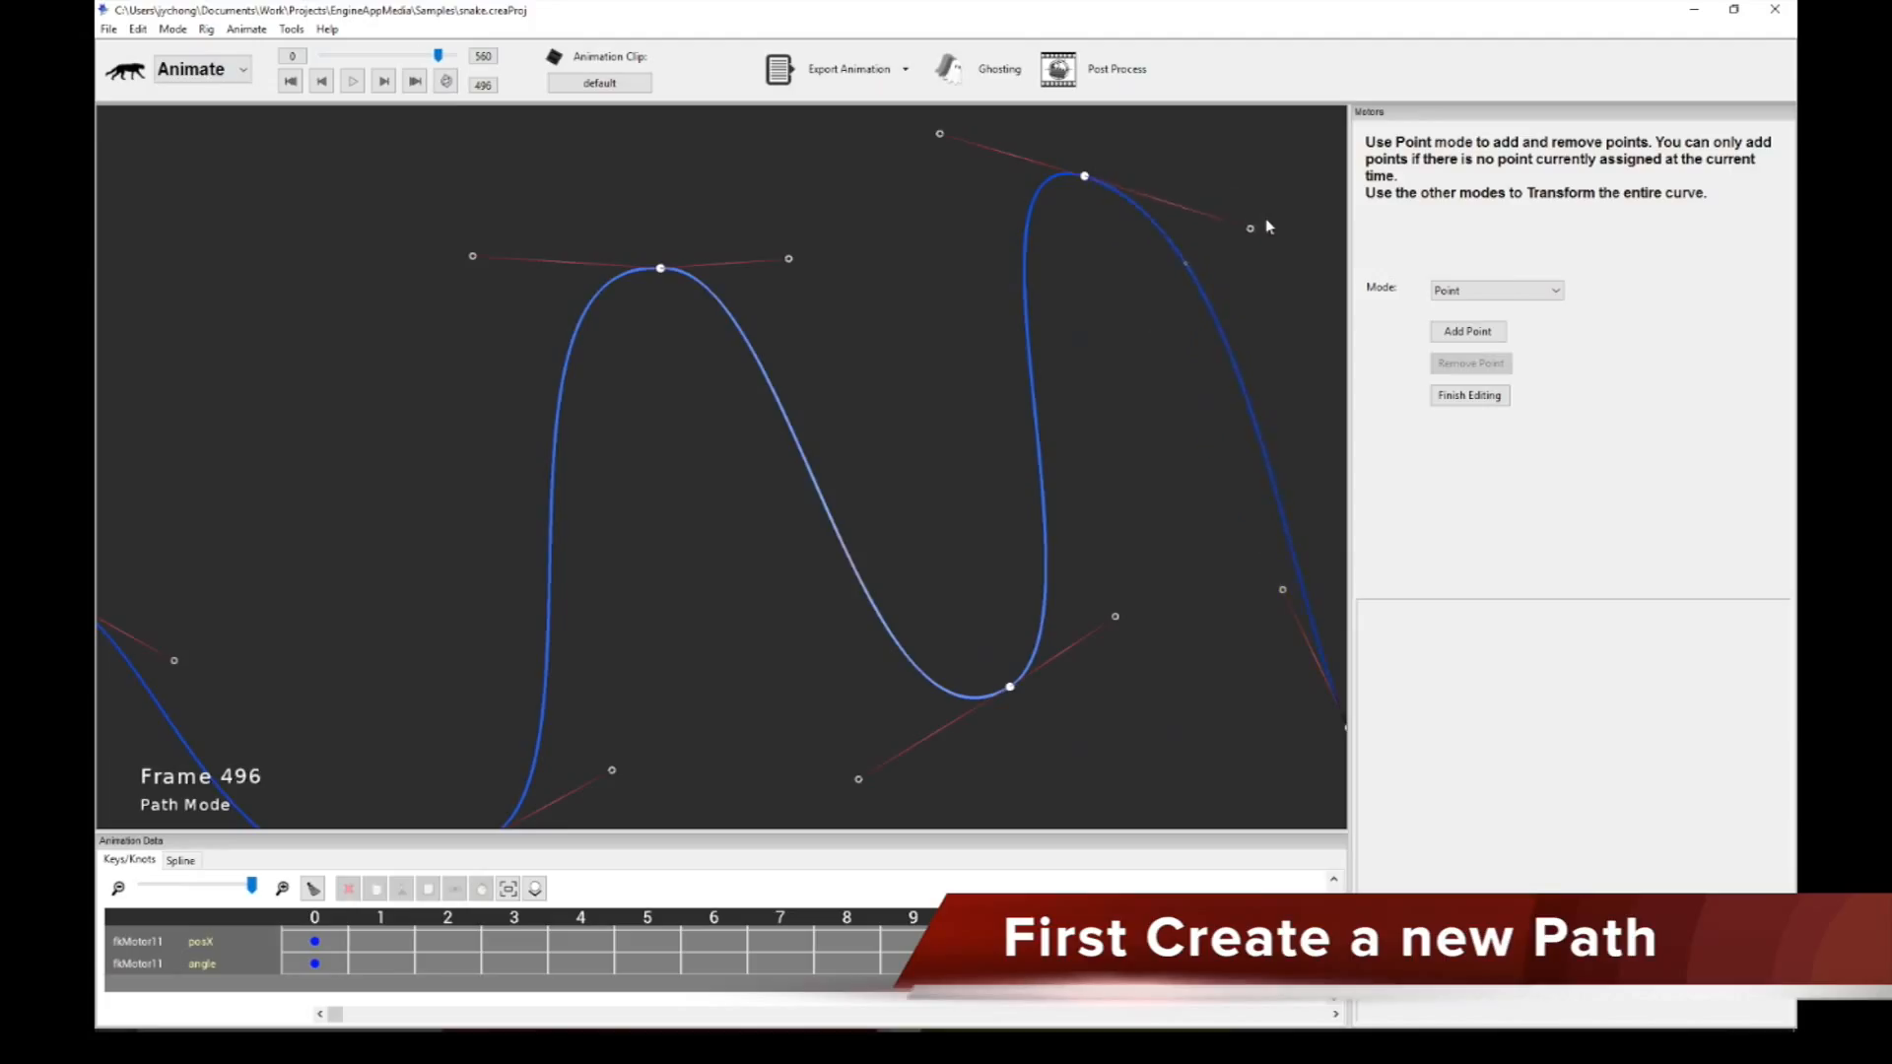
pyautogui.moveTo(1183, 375); pyautogui.dragTo(862, 307)
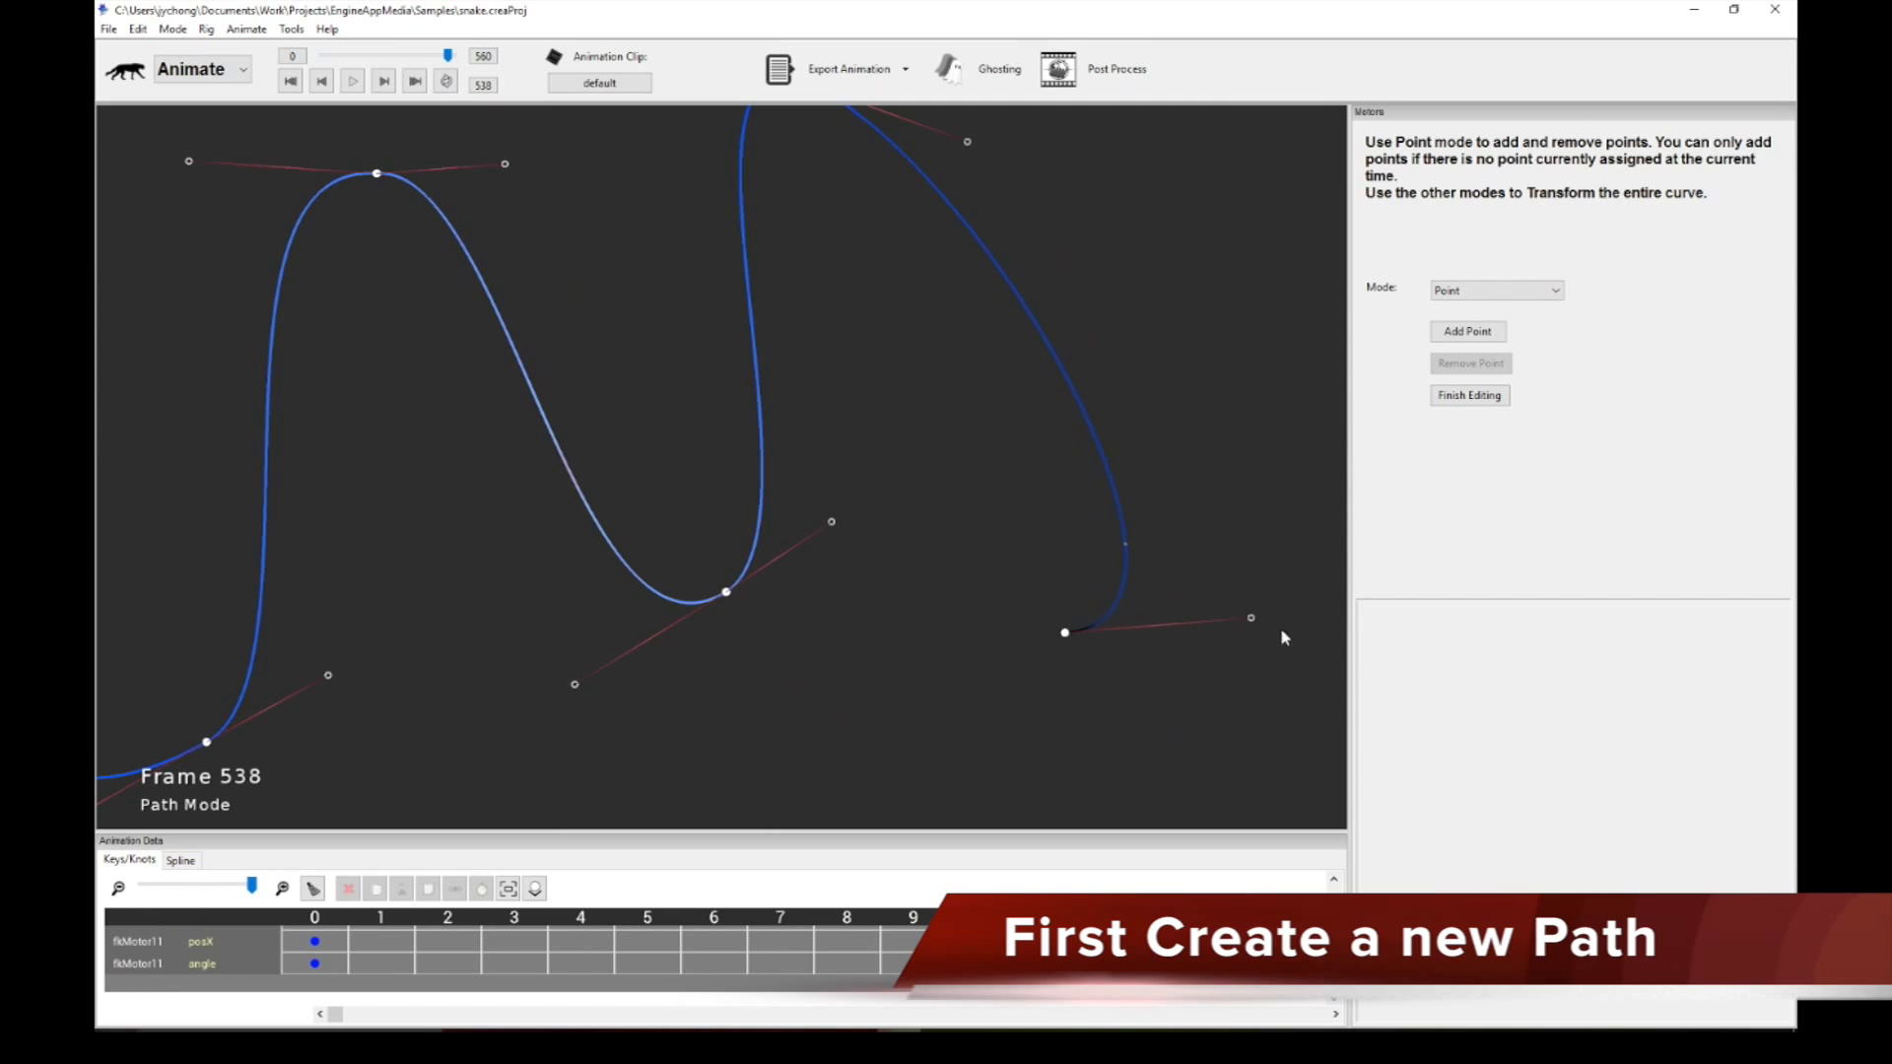
pyautogui.moveTo(1281, 629); pyautogui.dragTo(1375, 563)
pyautogui.moveTo(910, 614); pyautogui.dragTo(1109, 603)
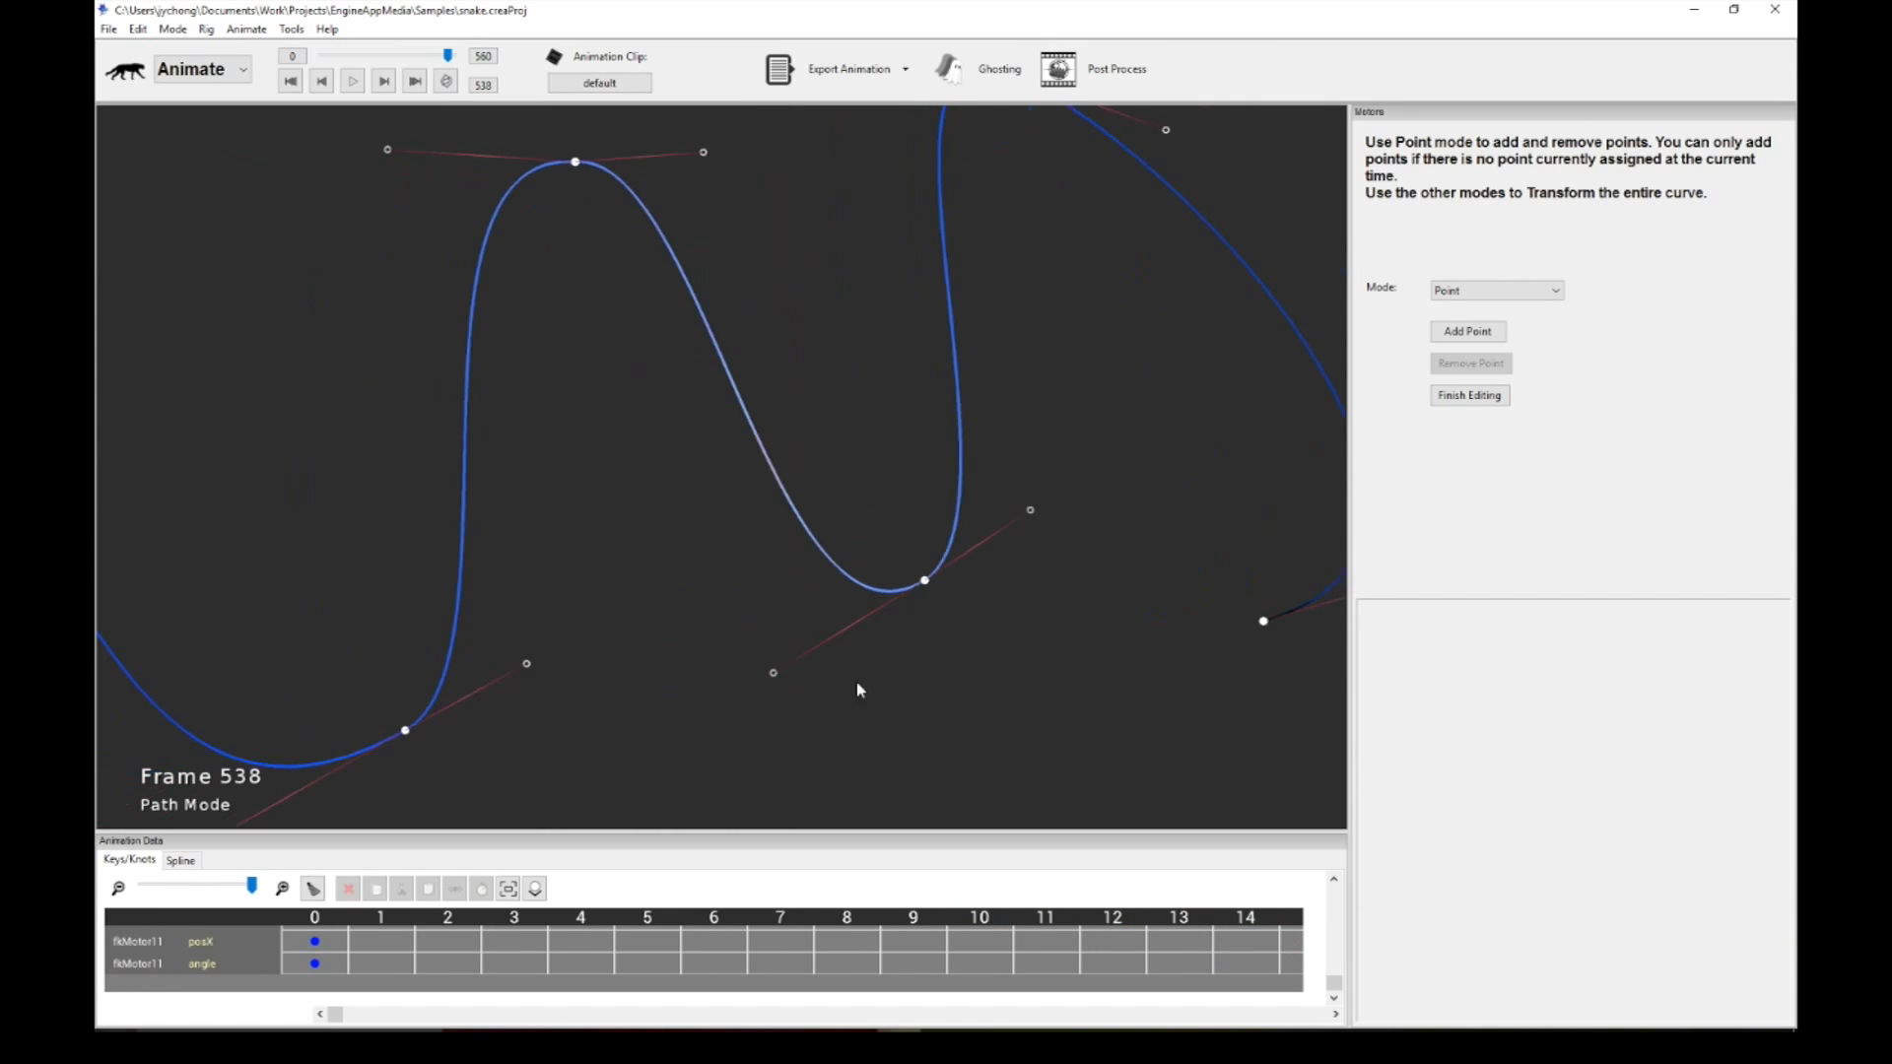
pyautogui.moveTo(856, 683); pyautogui.dragTo(1113, 658)
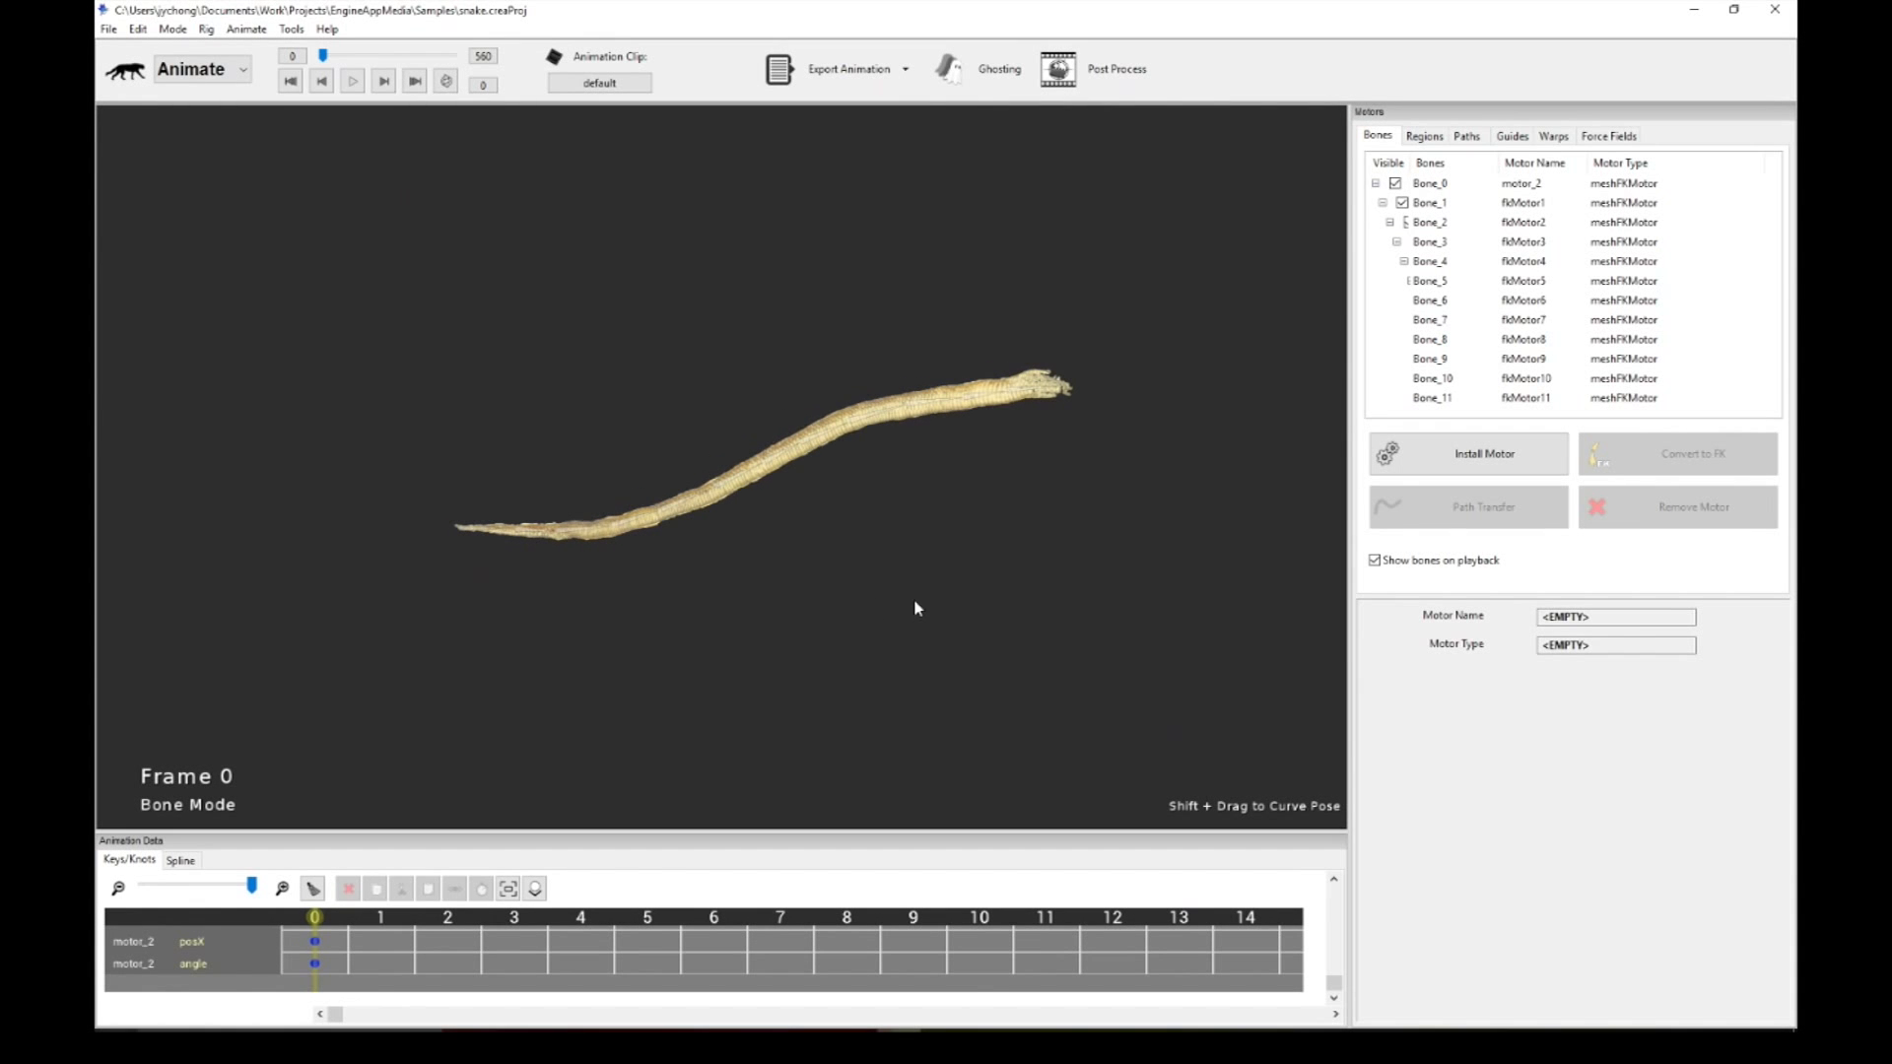
pyautogui.scroll(3, 815, 622)
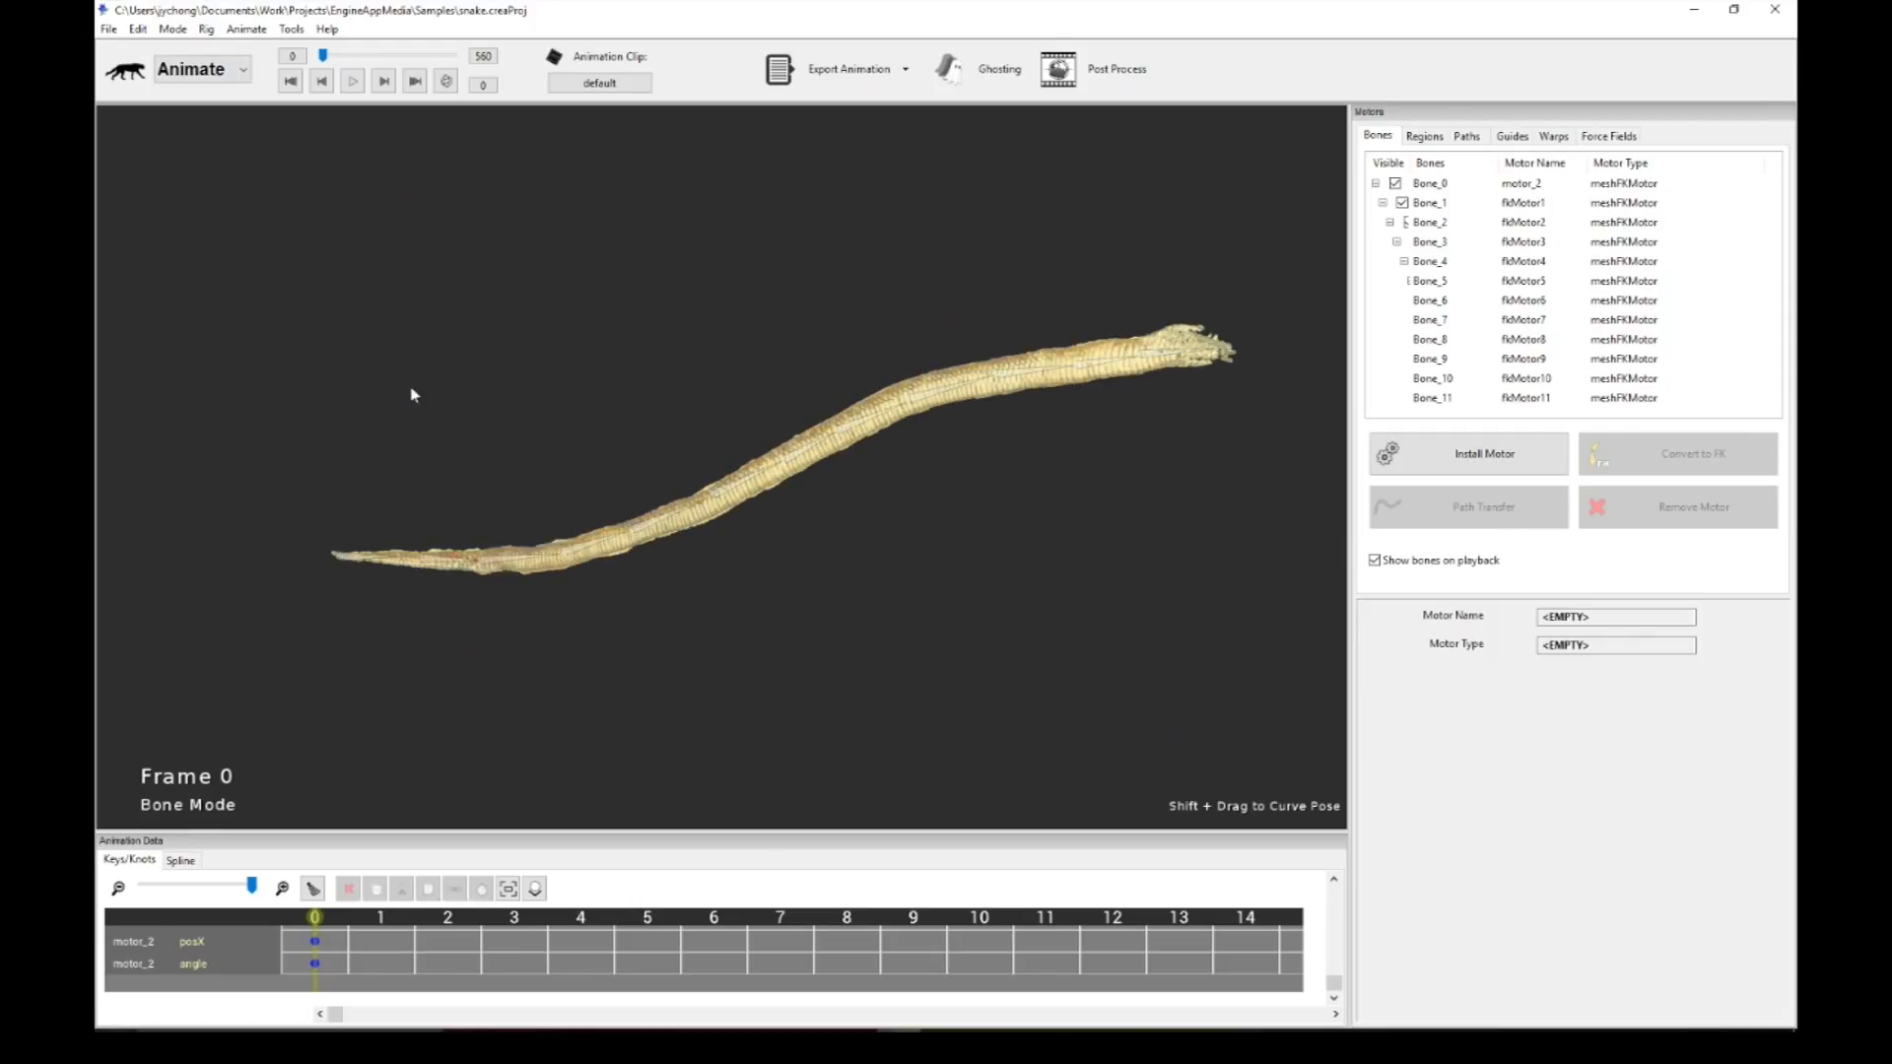
pyautogui.click(369, 562)
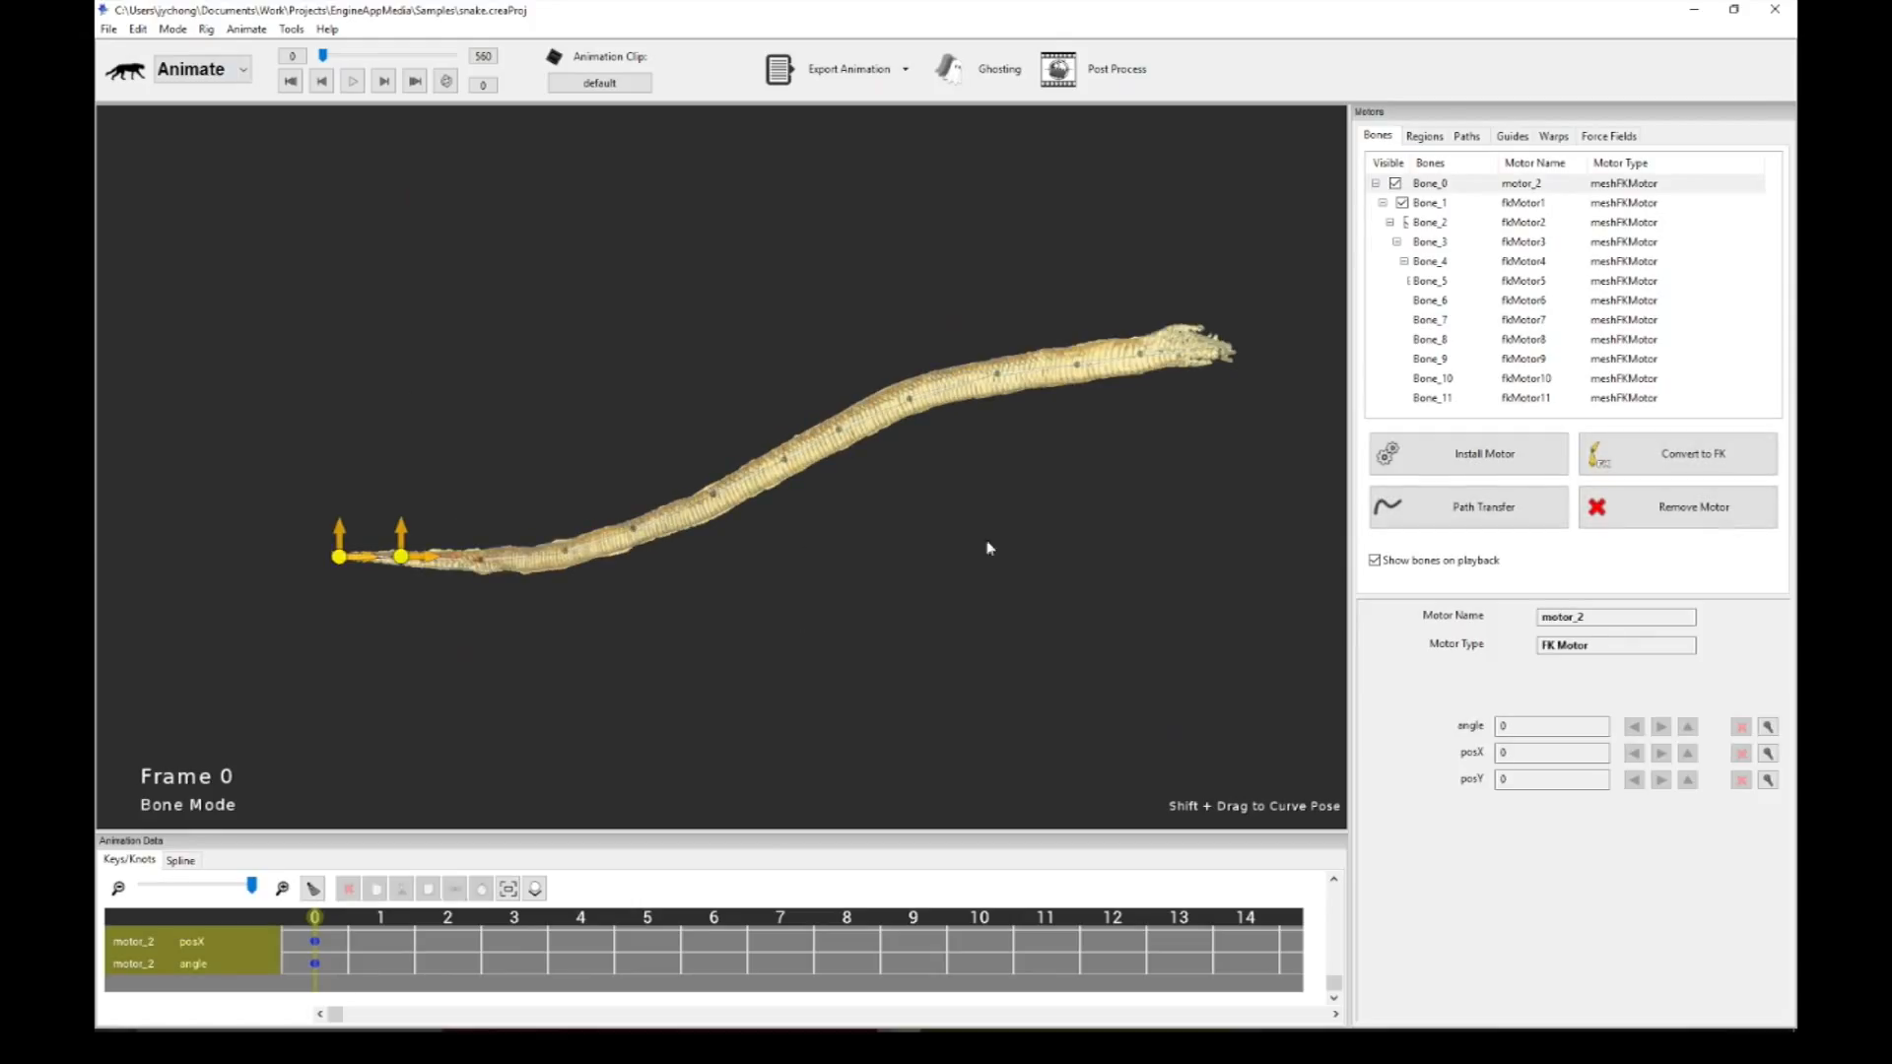
pyautogui.click(540, 563)
pyautogui.click(675, 514)
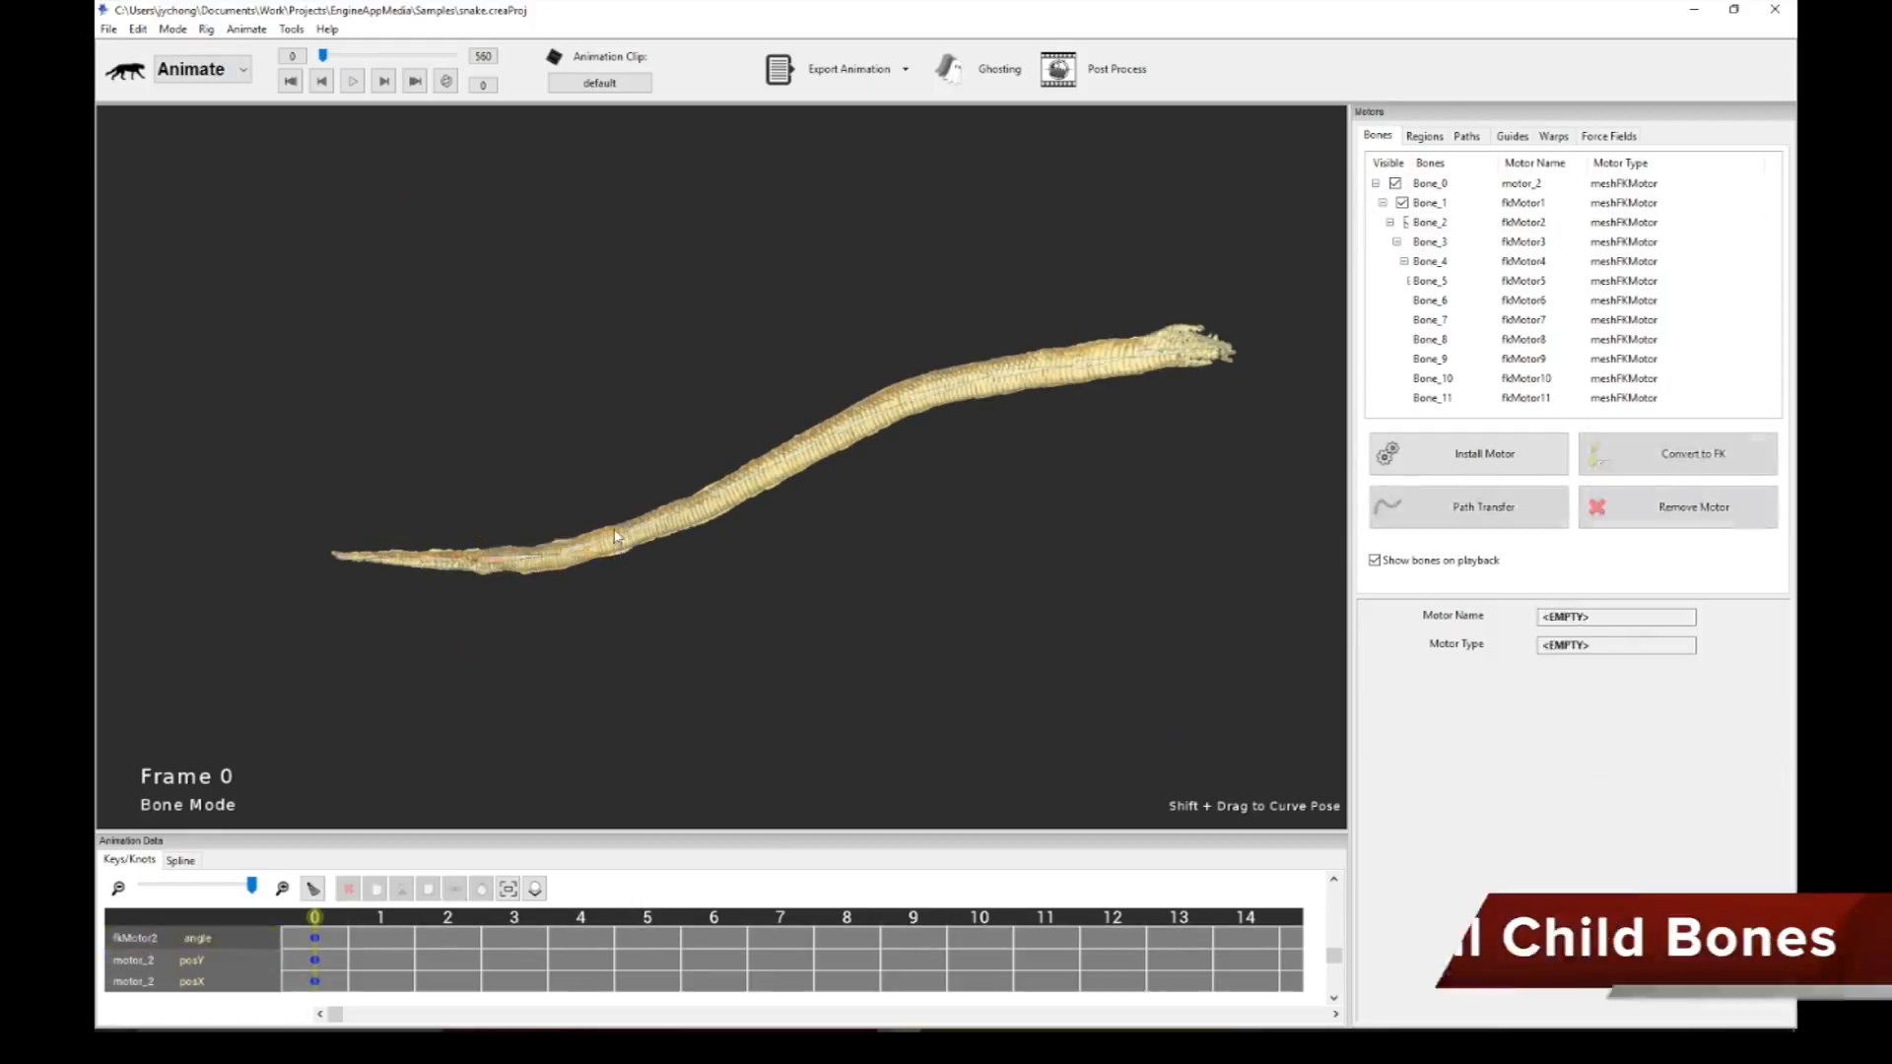
pyautogui.click(758, 472)
pyautogui.click(787, 457)
pyautogui.click(731, 433)
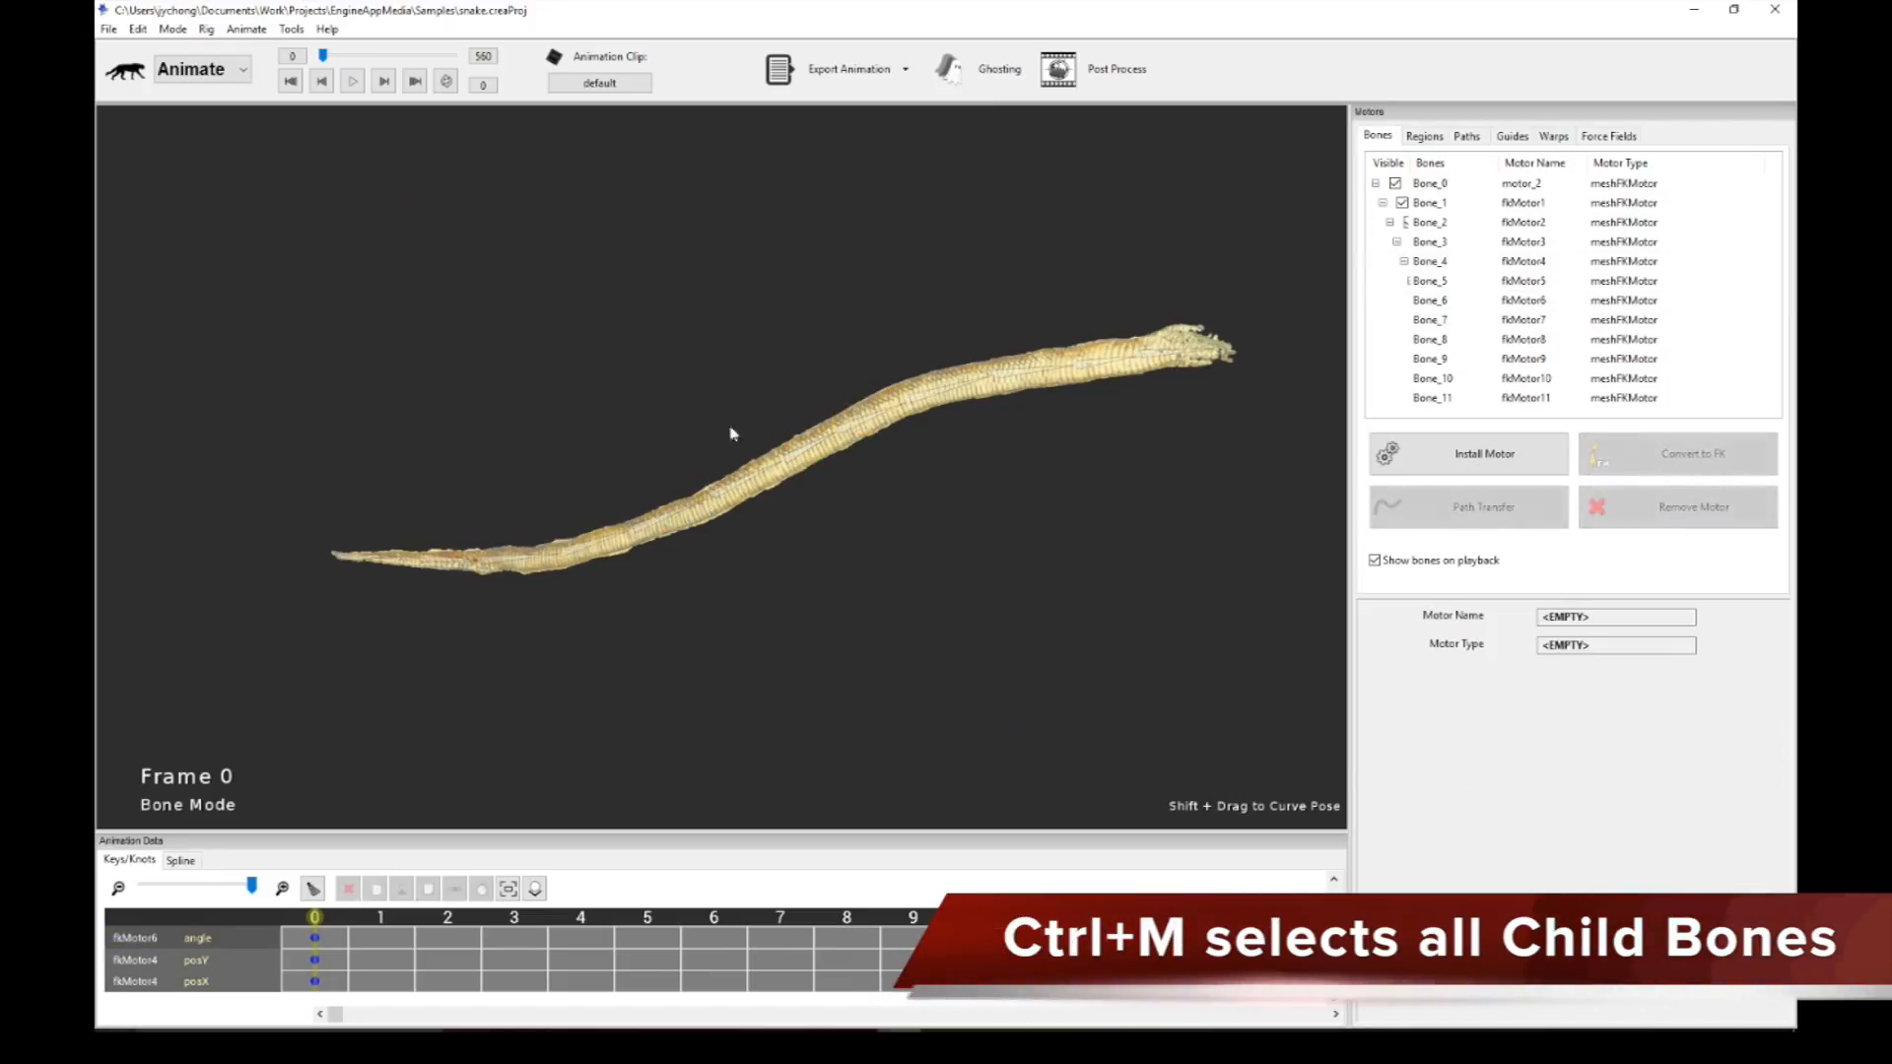
# Step: Select the tail bone Bone_0 with all its child bones and install a Path Bone Motor on them
pyautogui.click(340, 557)
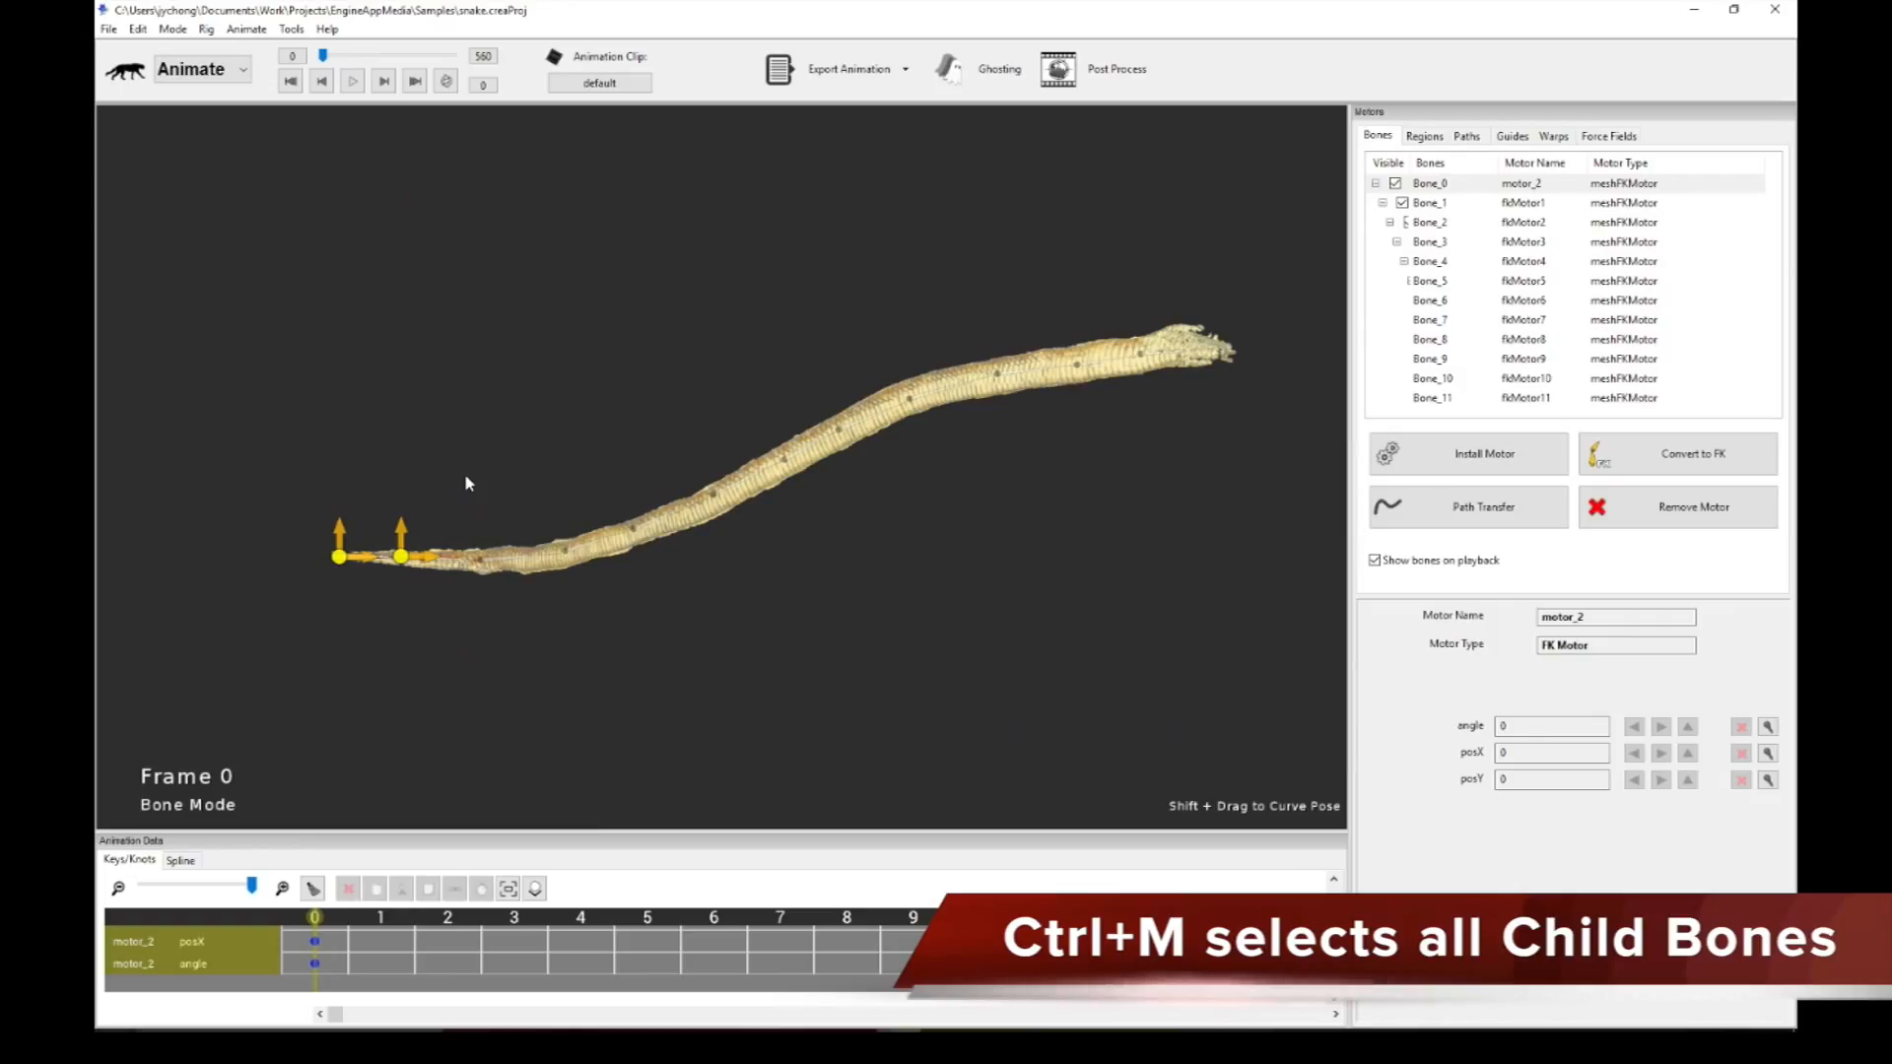
pyautogui.hotkey('ctrl', 'm')
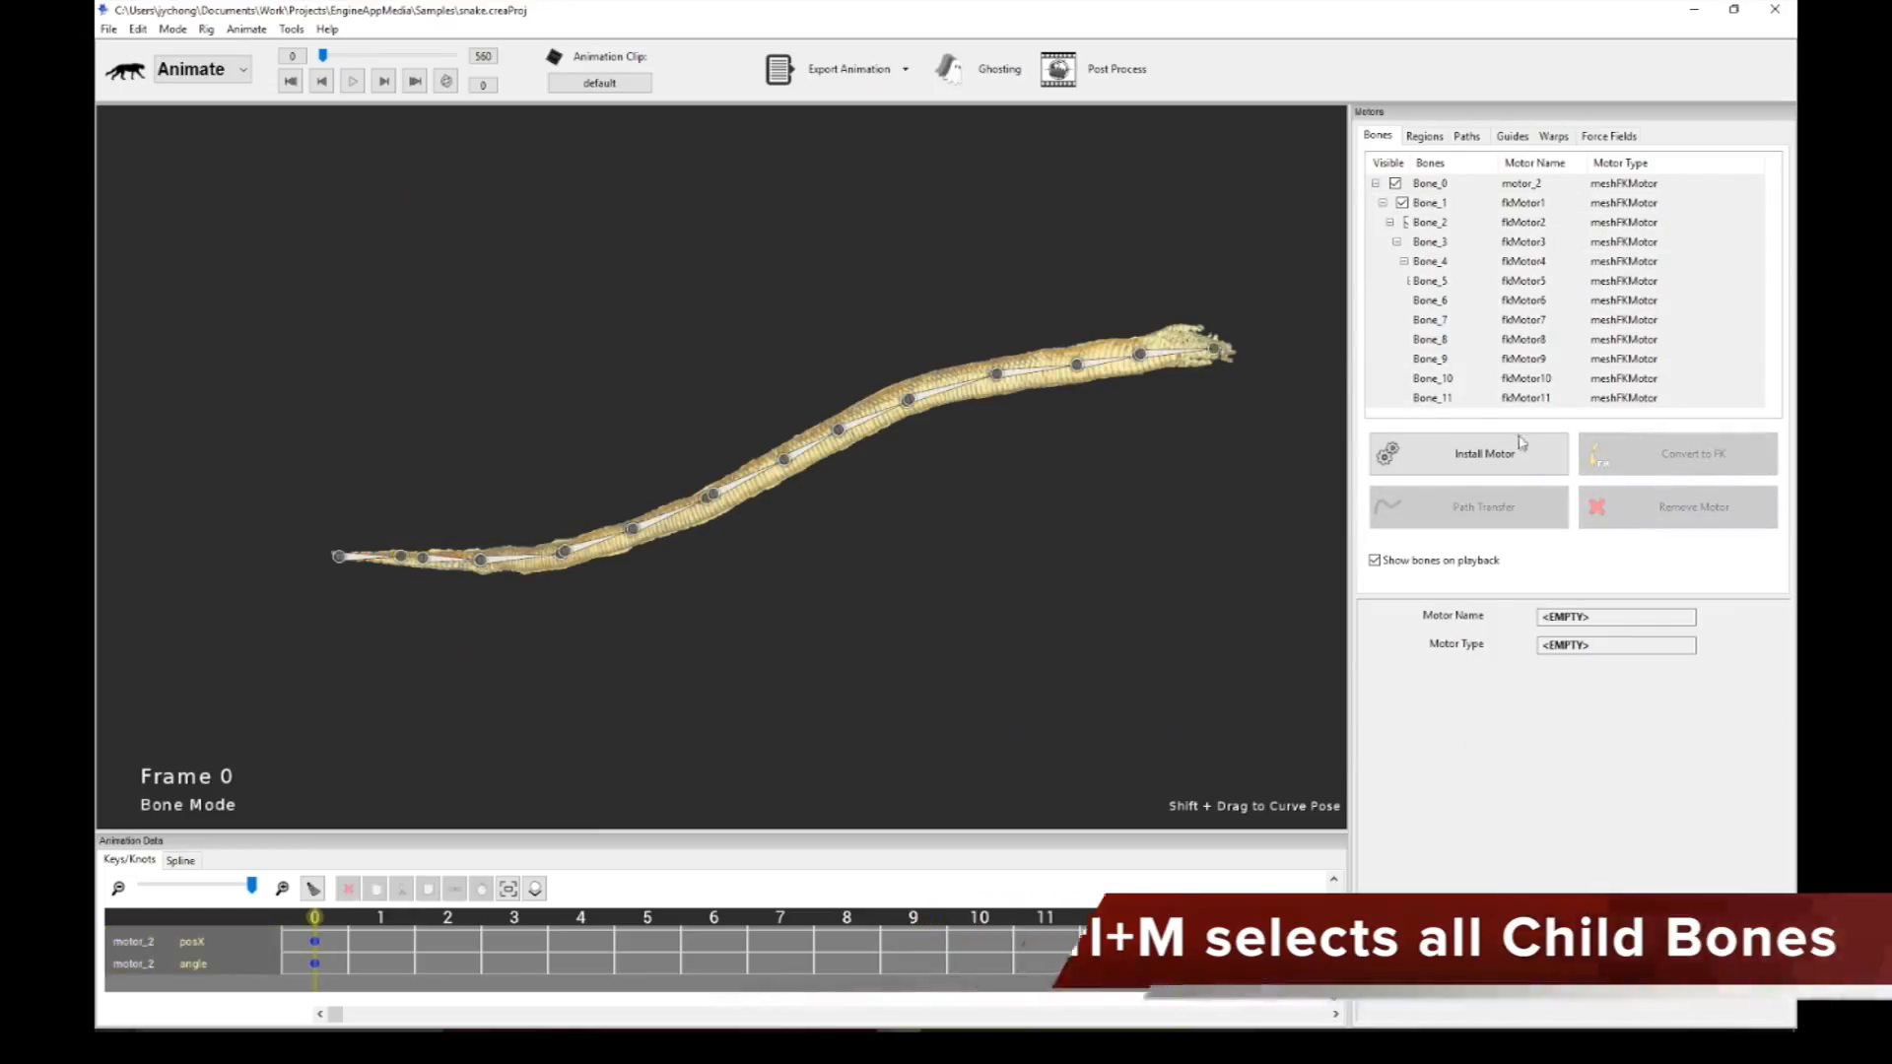
pyautogui.click(1473, 454)
pyautogui.scroll(-5, 1086, 478)
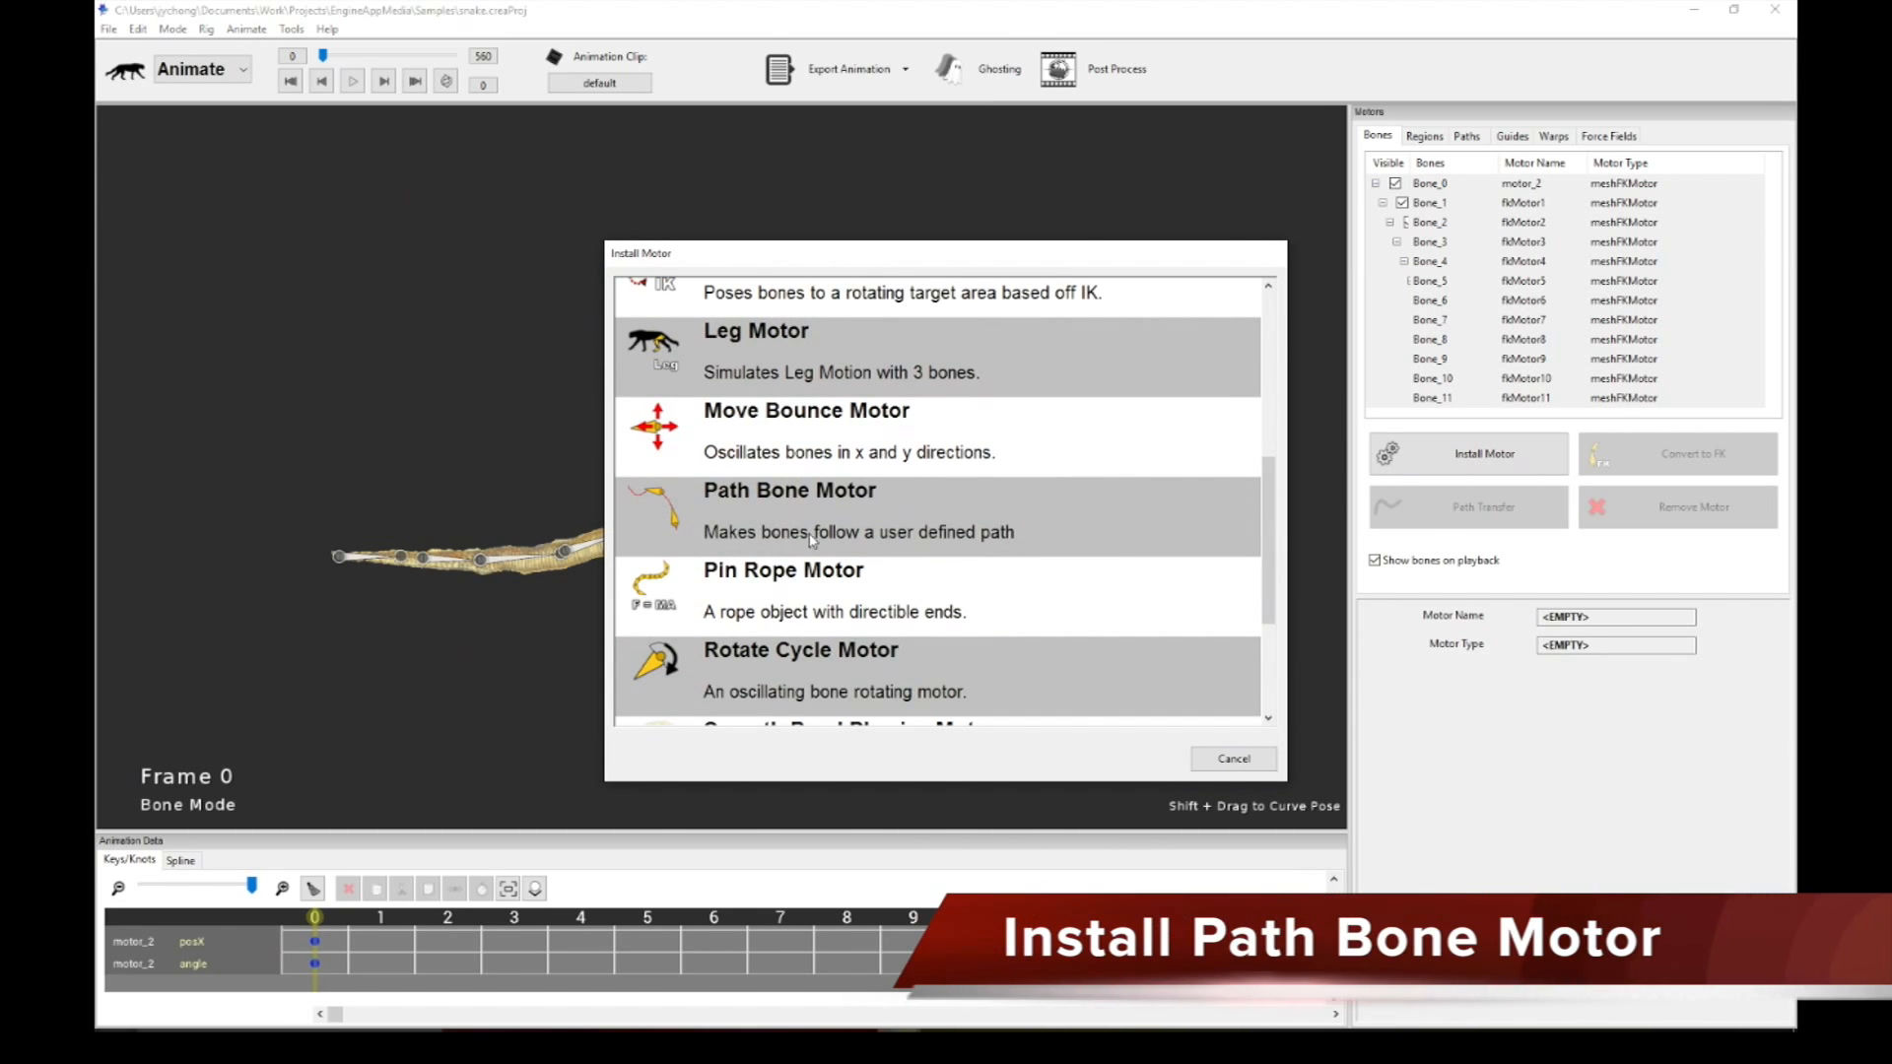
pyautogui.doubleClick(990, 532)
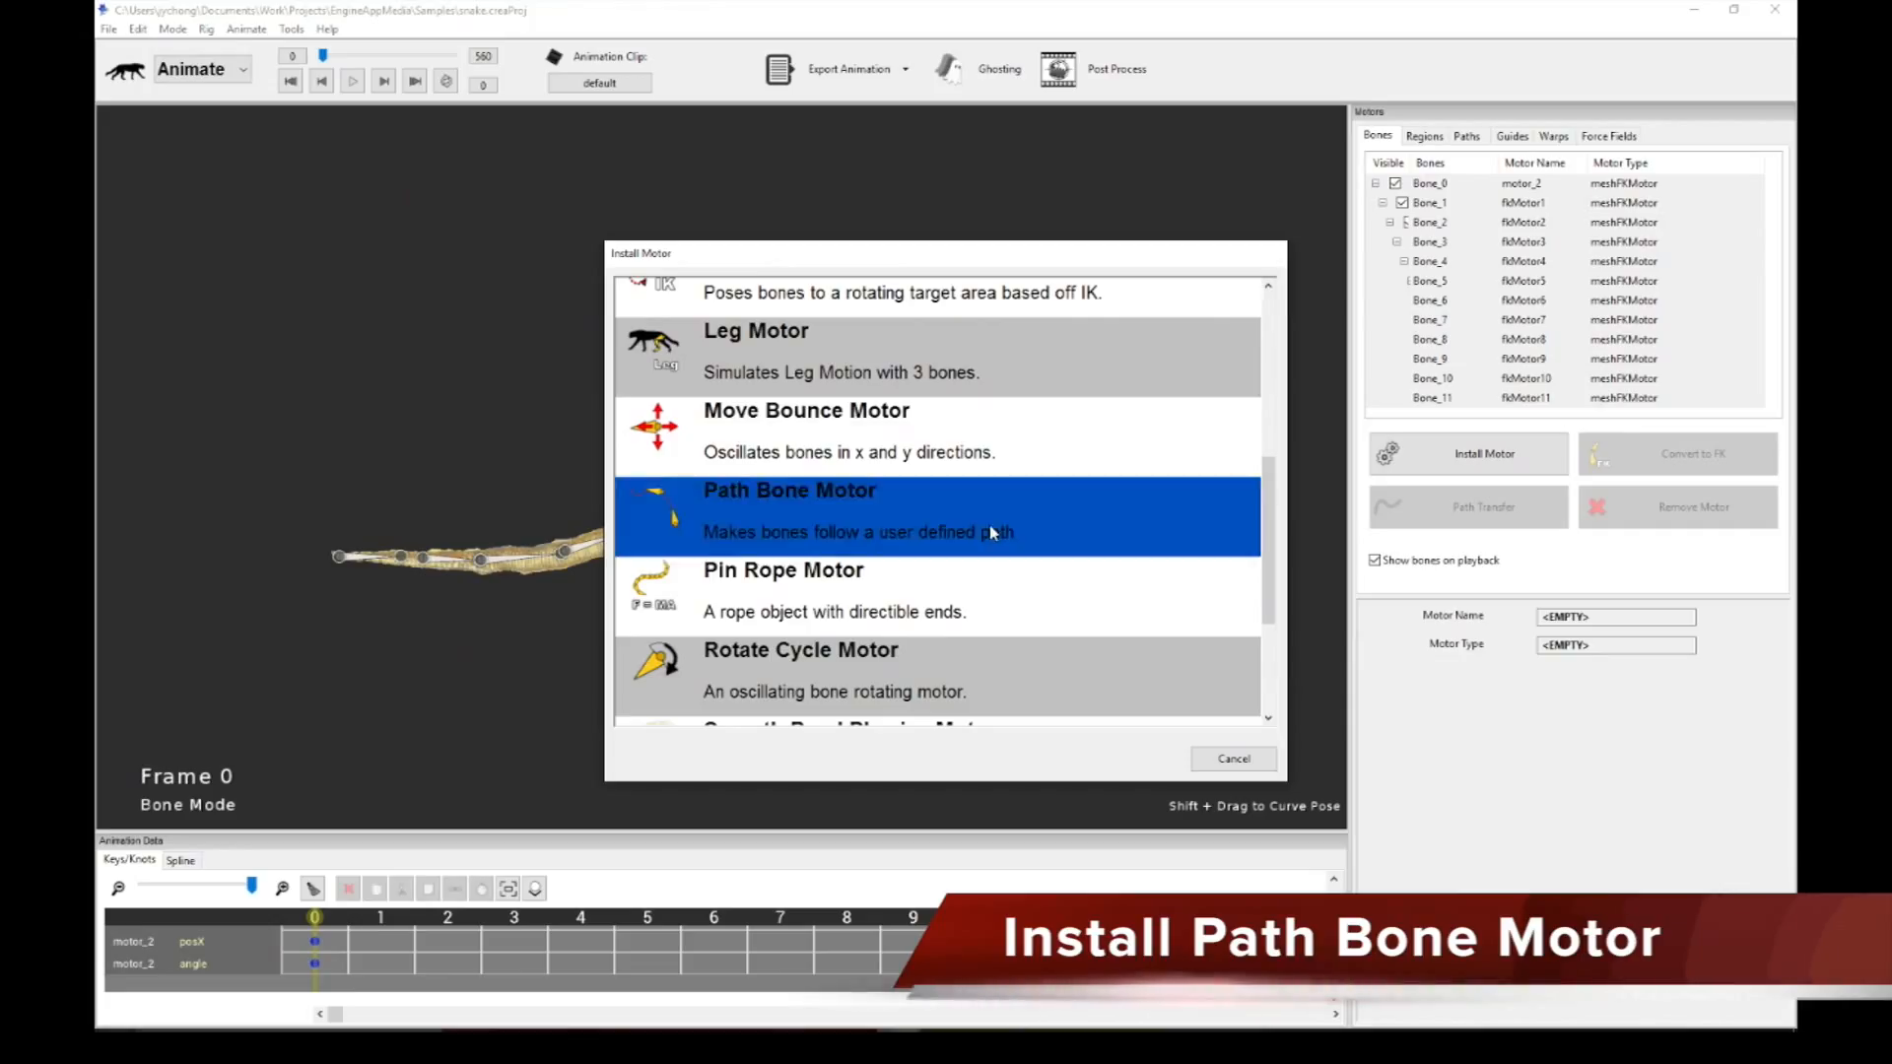
# Step: Set the scale of the snake's Path Bone Motor to 10 so the bones stretch along the path
pyautogui.scroll(3, 986, 551)
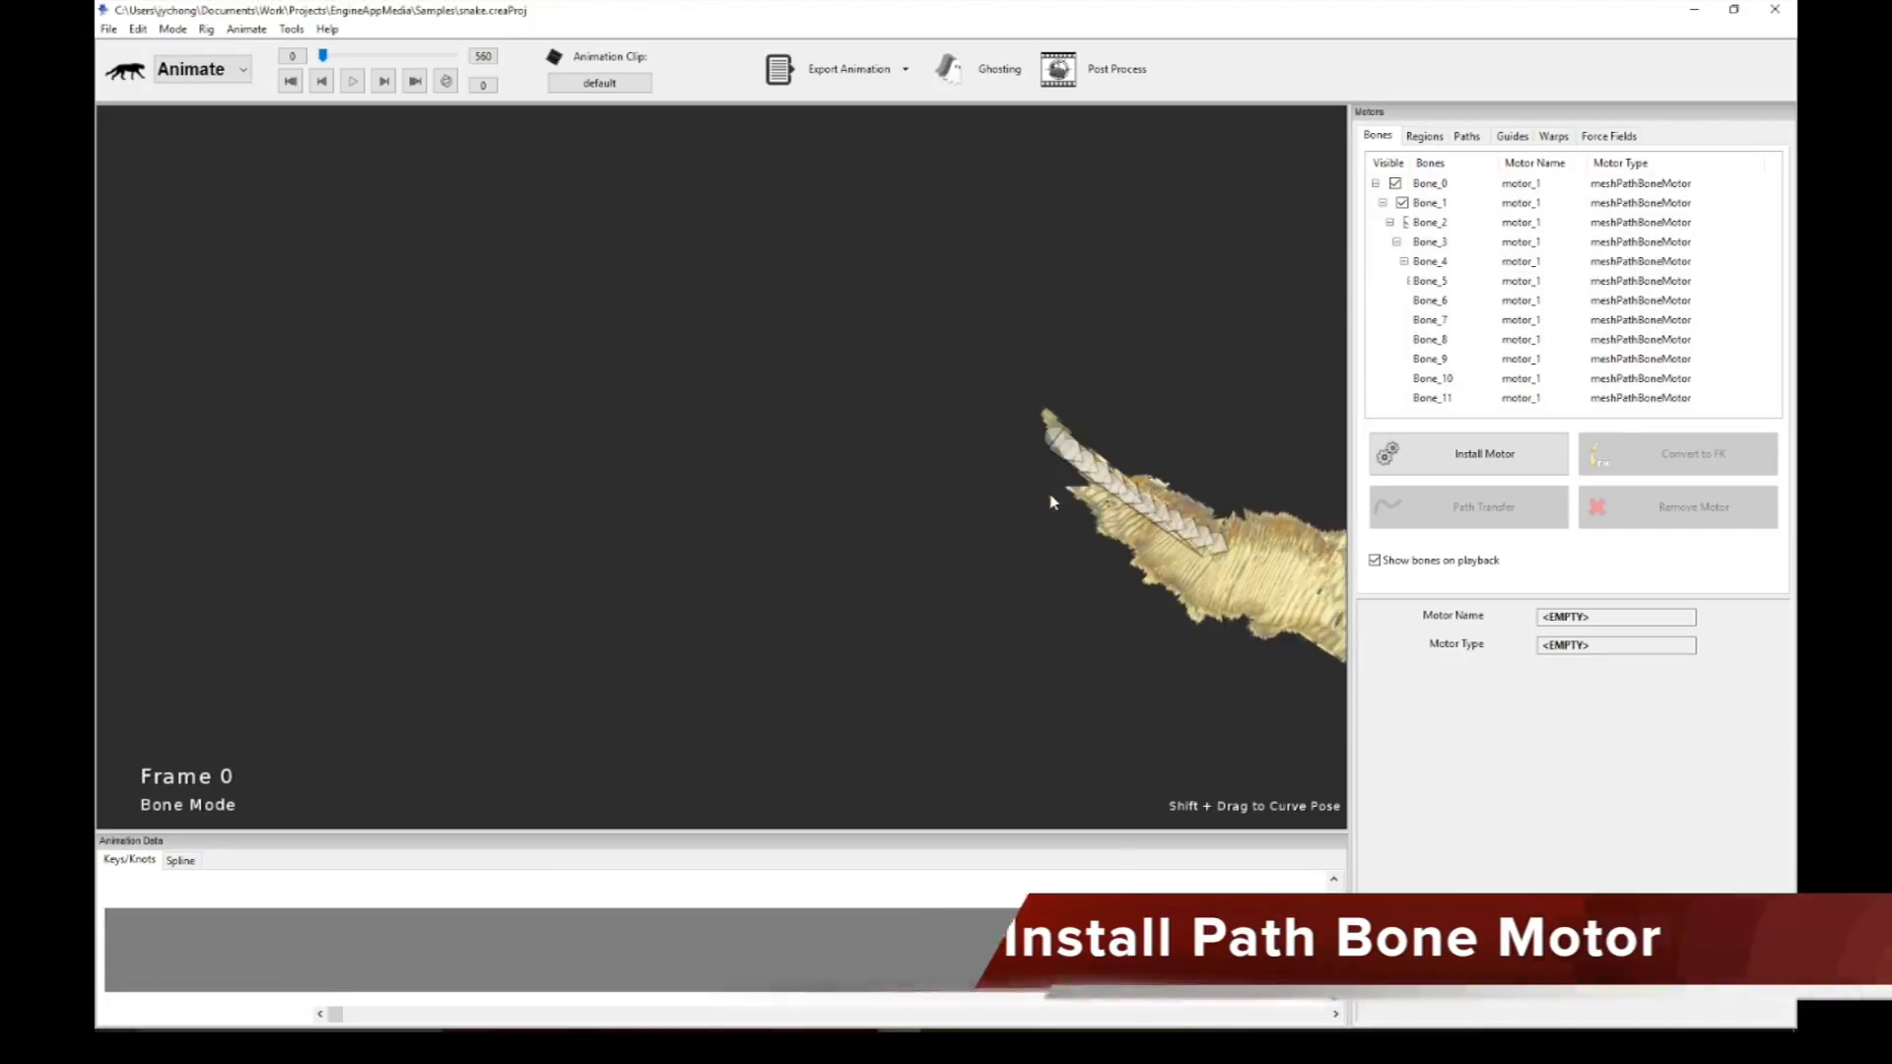
pyautogui.click(1621, 185)
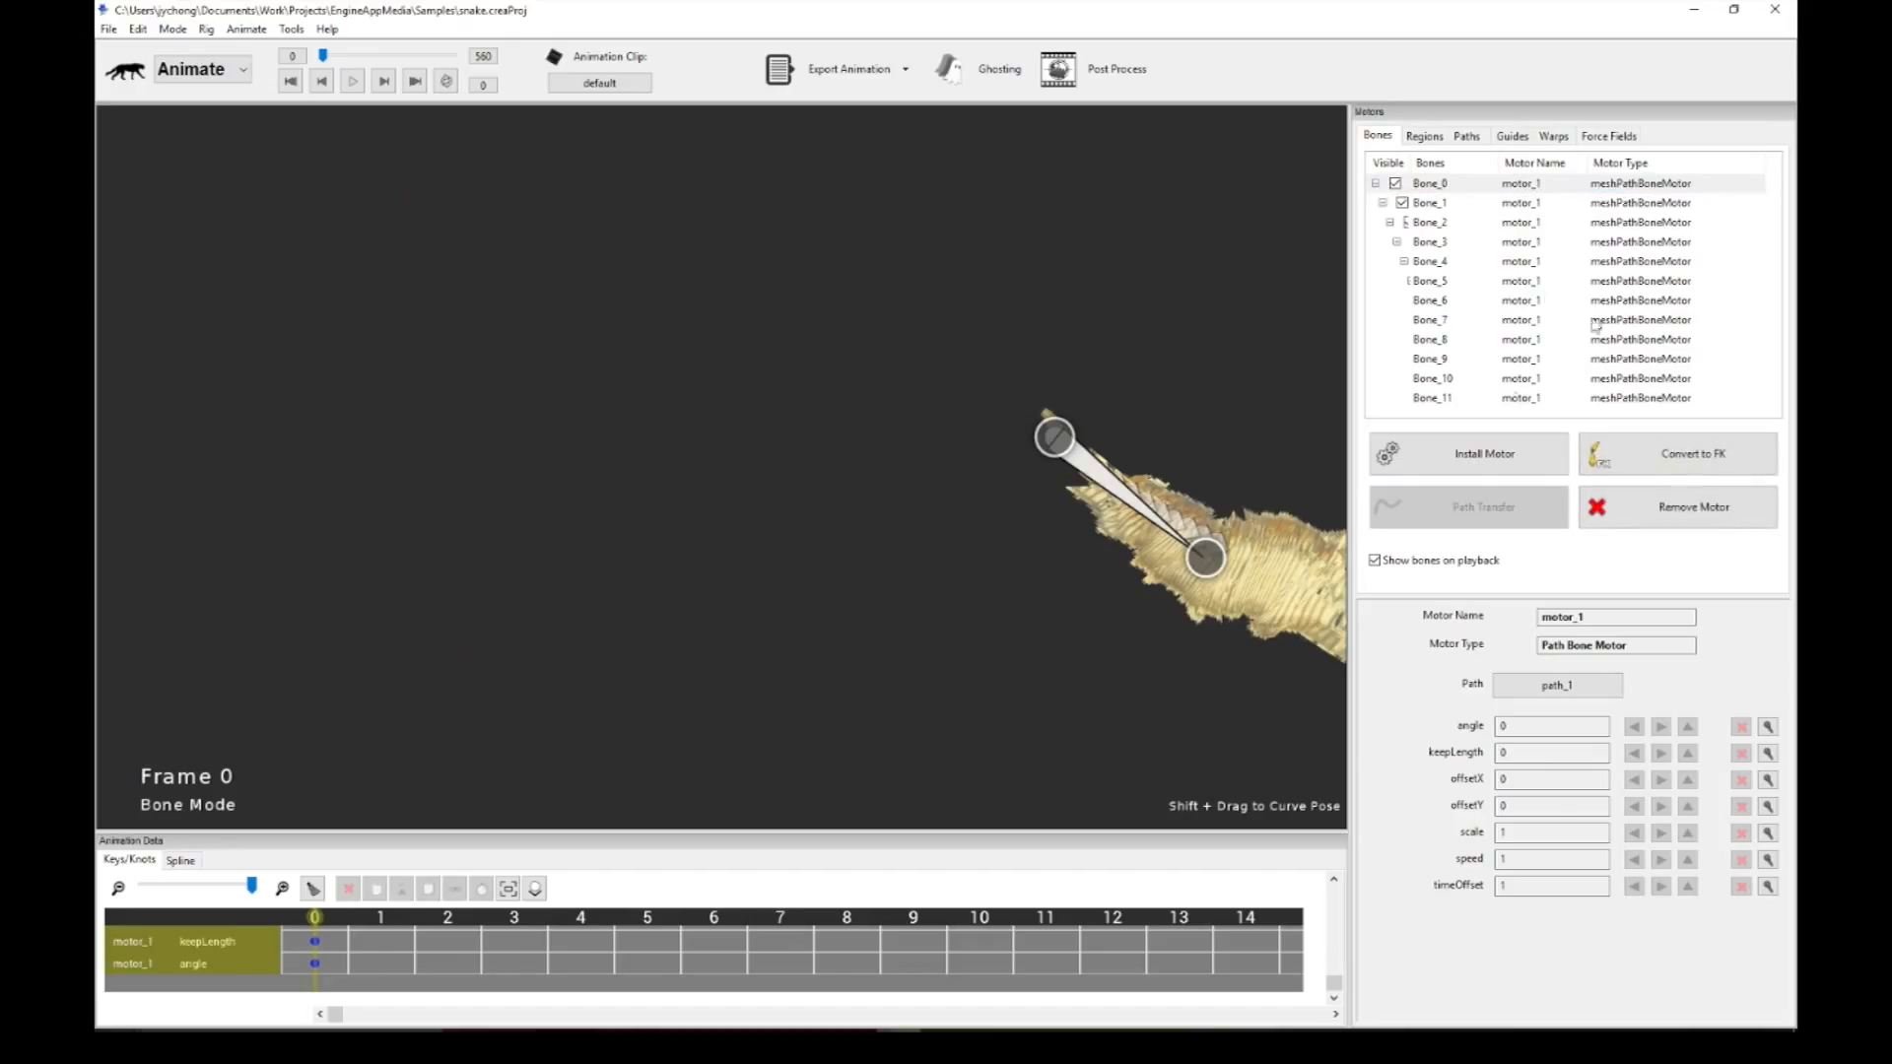
pyautogui.scroll(-4, 906, 492)
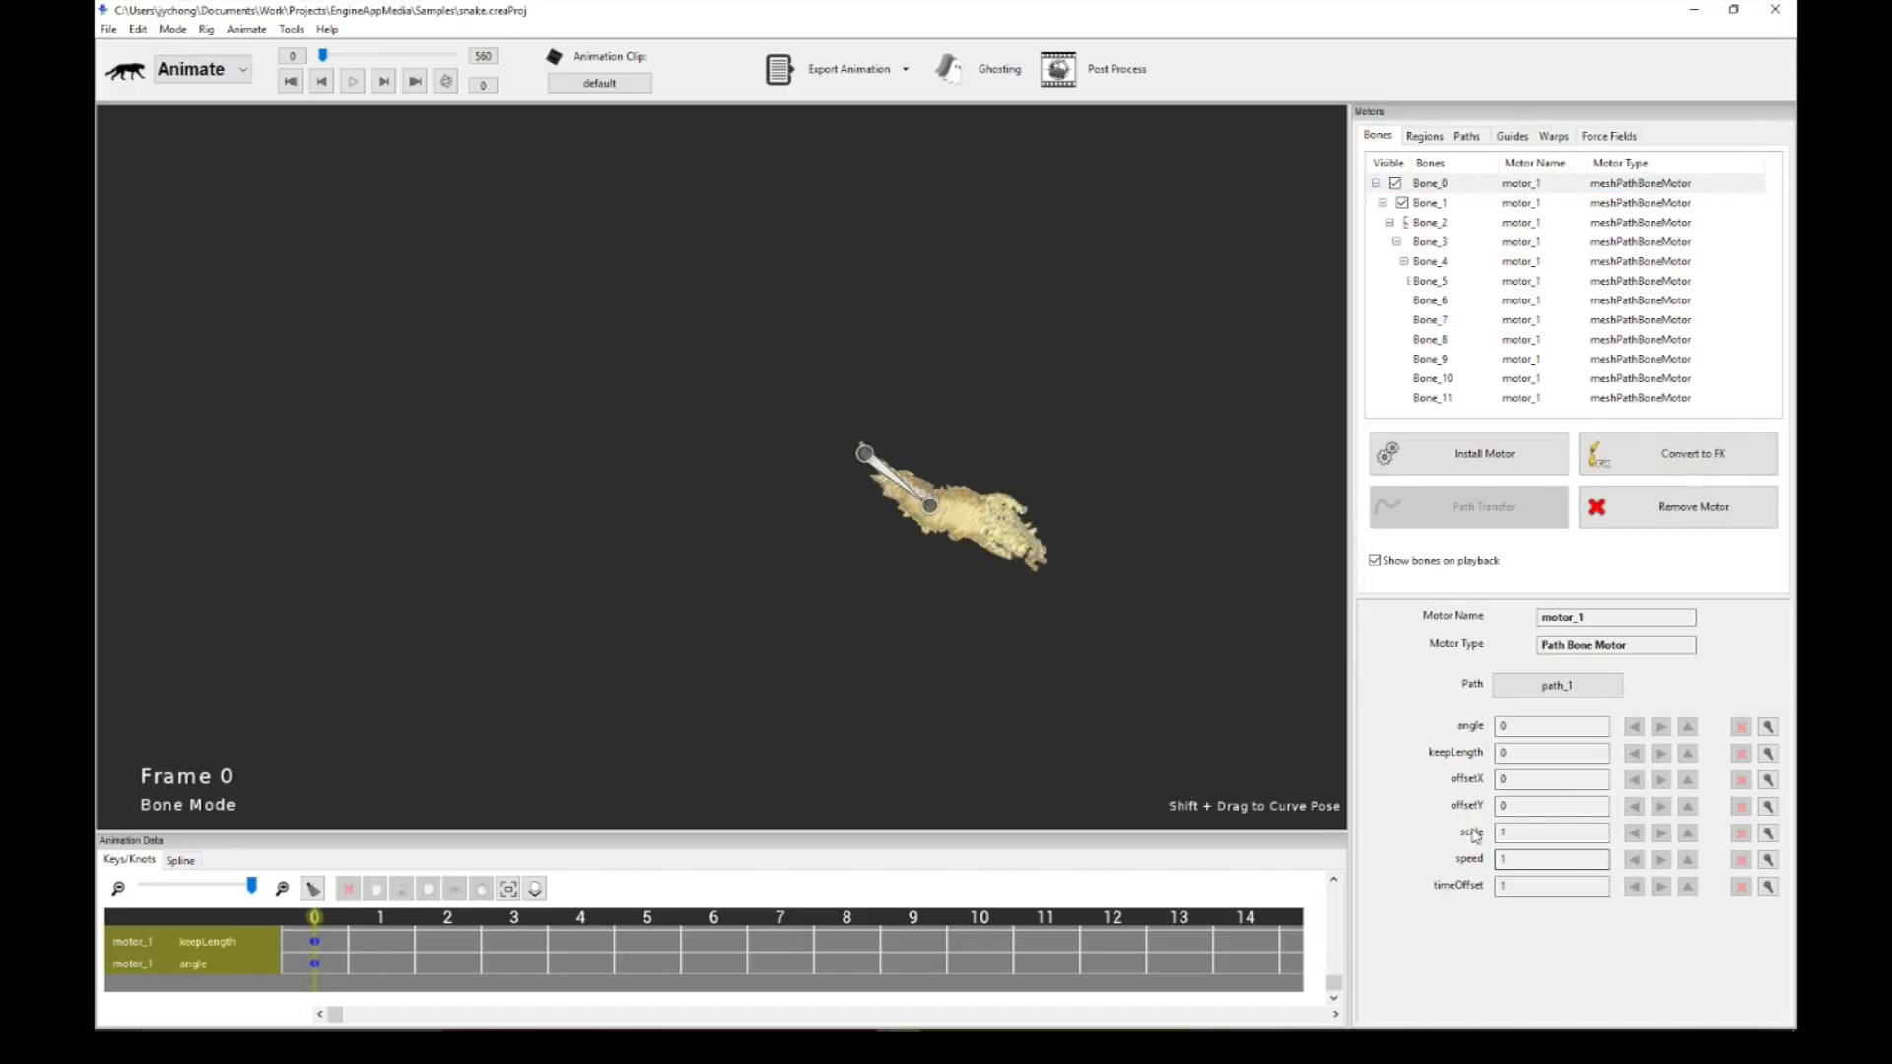
pyautogui.click(1532, 834)
pyautogui.write('0')
pyautogui.press('Return')
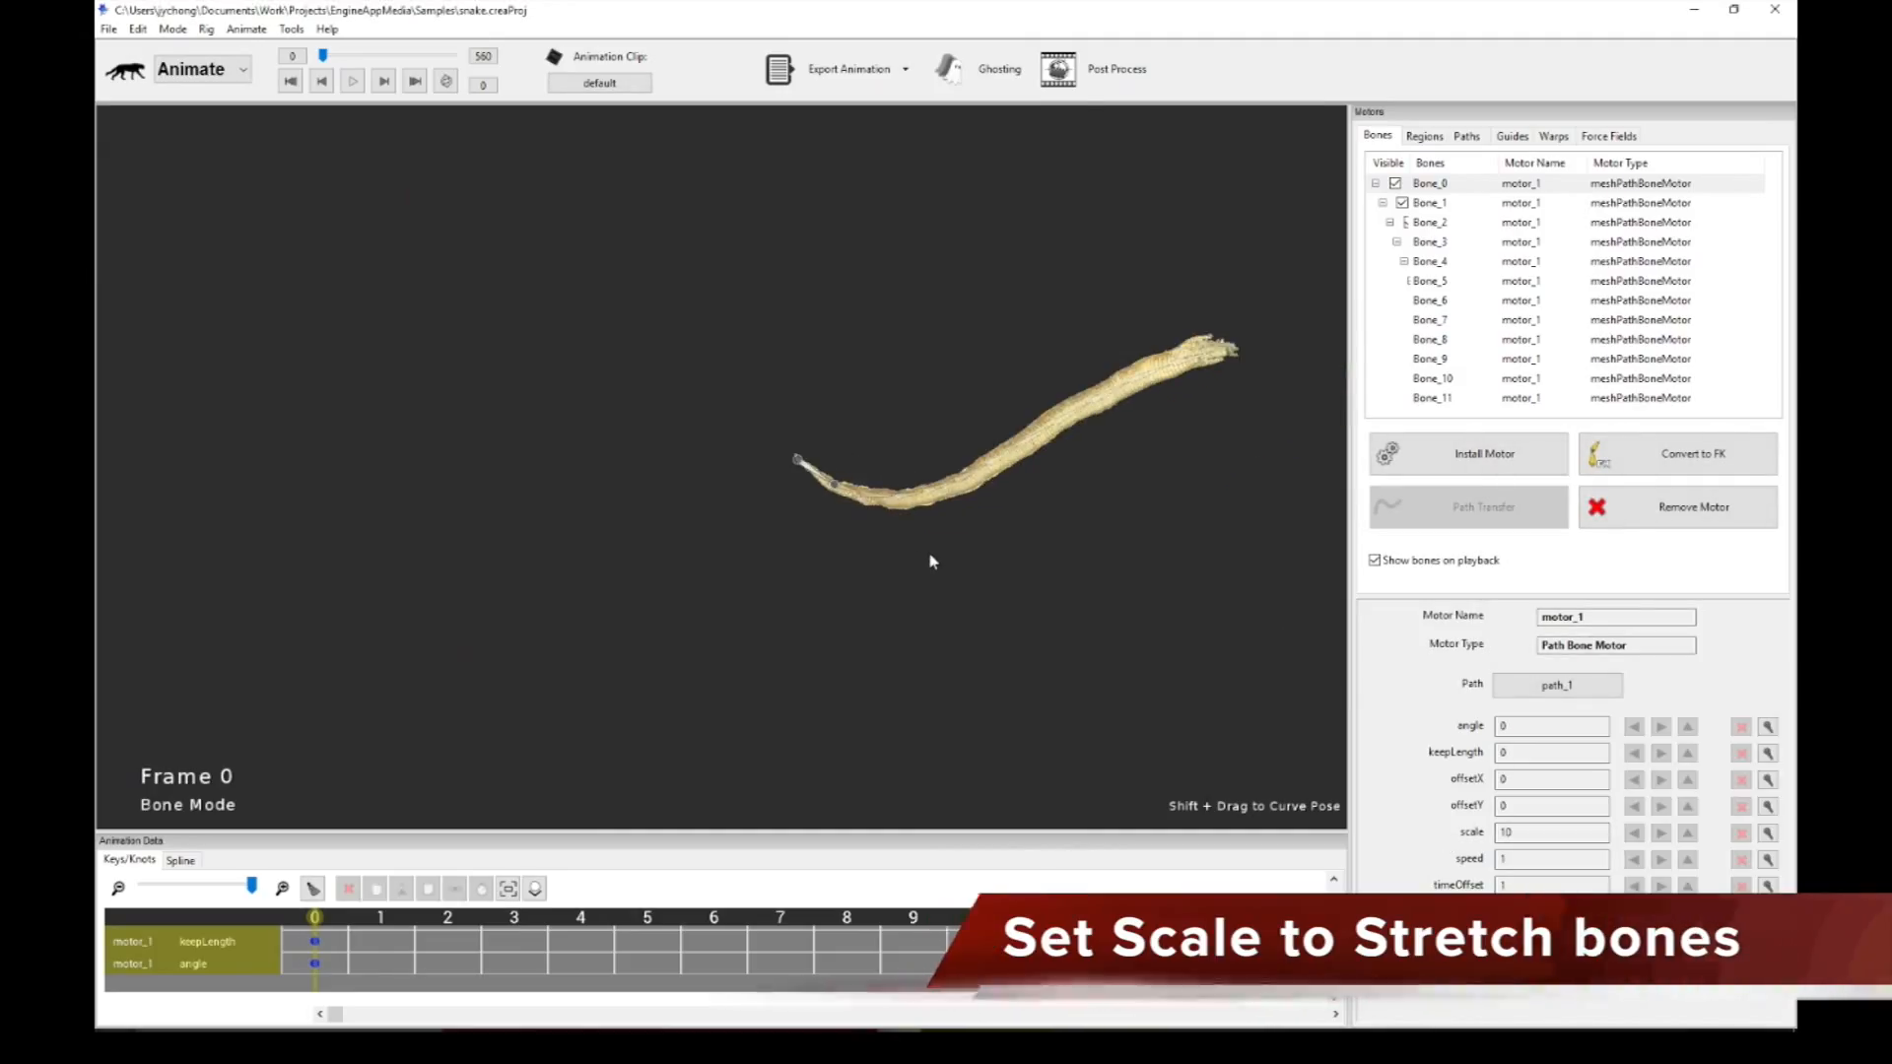
# Step: Play back the animation with path_1 displayed to examine how the snake follows the curve
pyautogui.click(1467, 137)
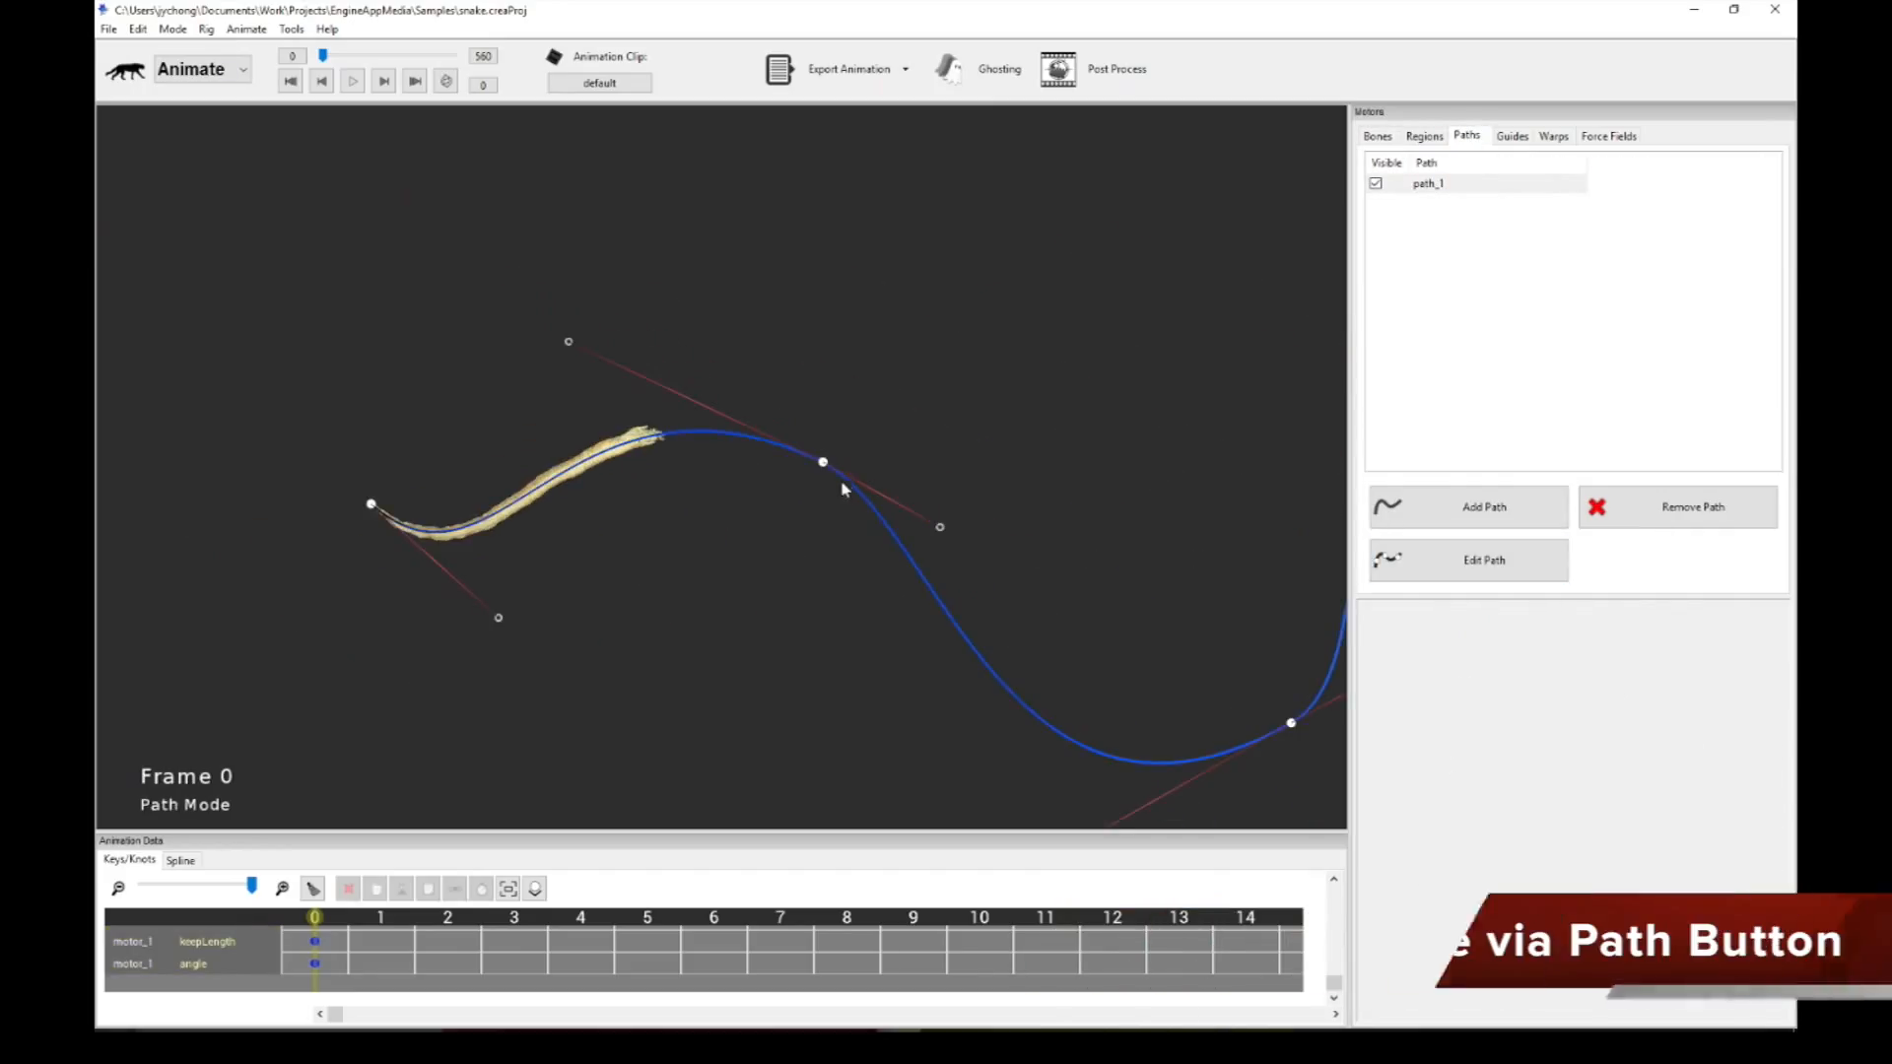
pyautogui.press('space')
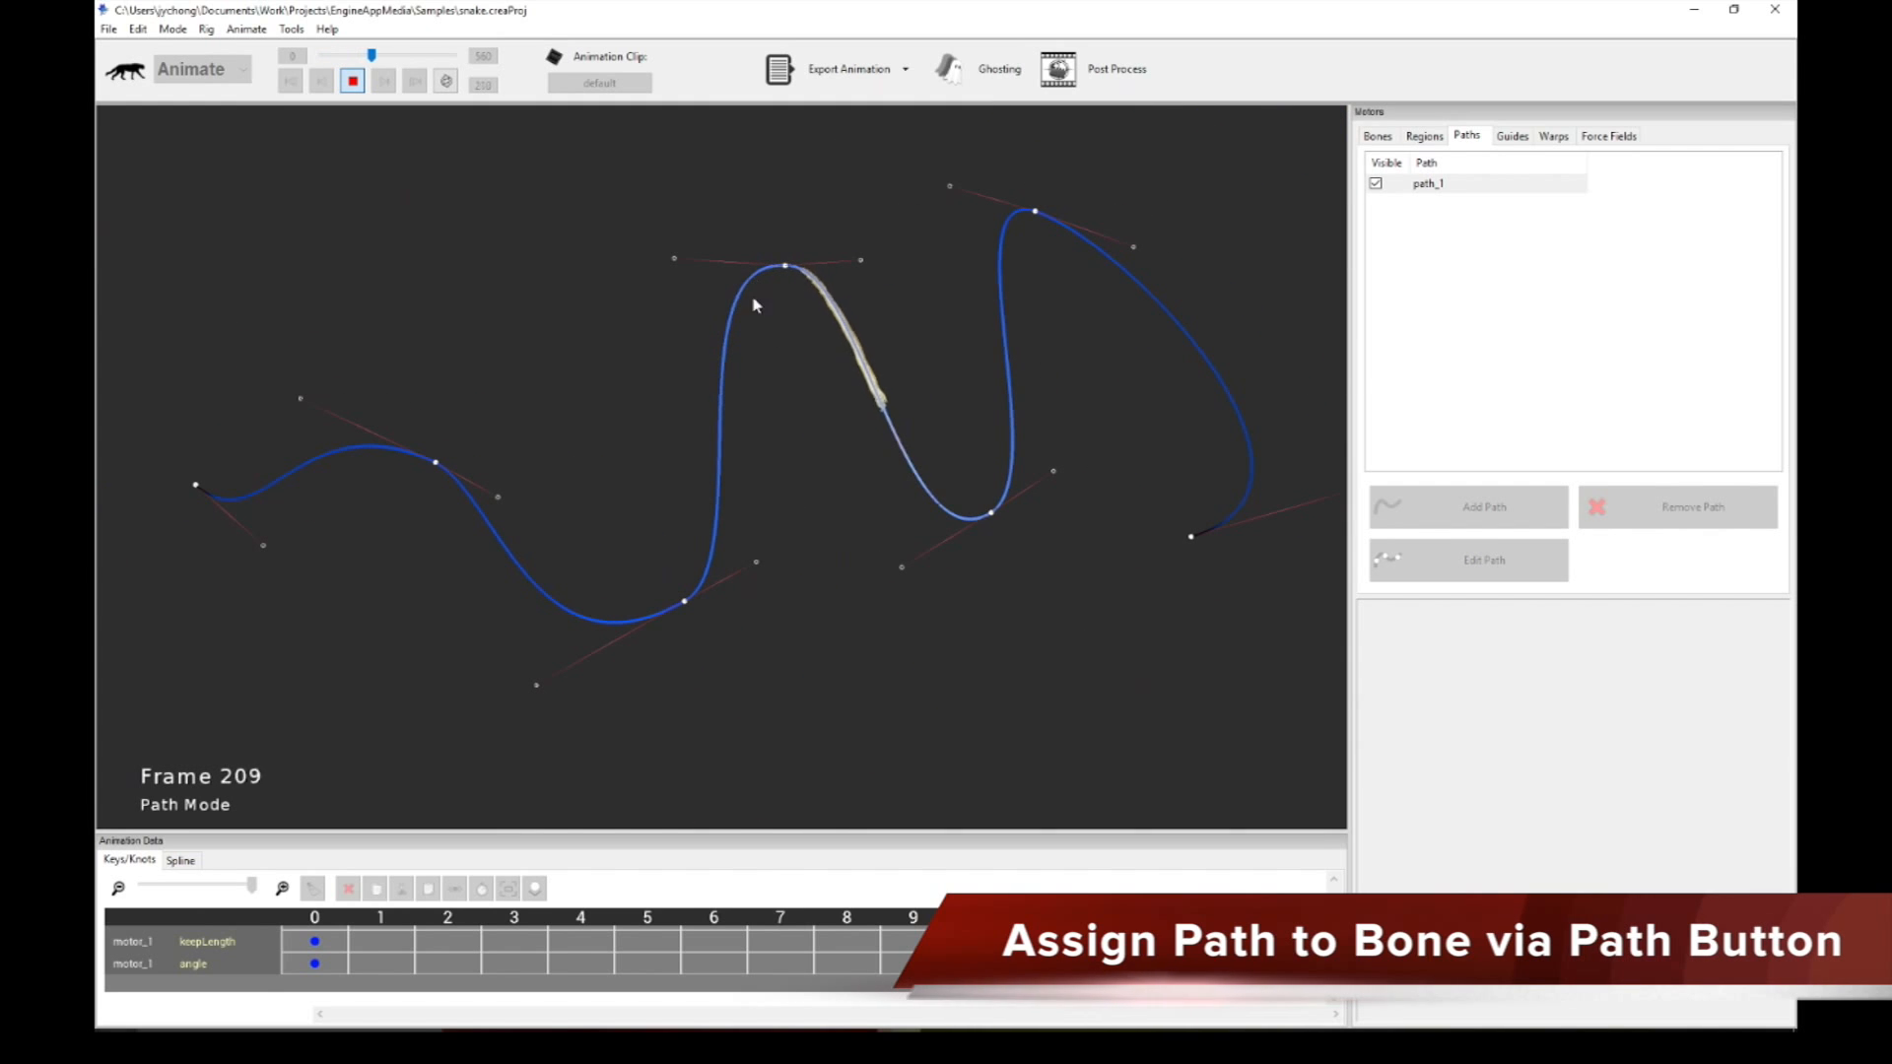
pyautogui.scroll(3, 937, 355)
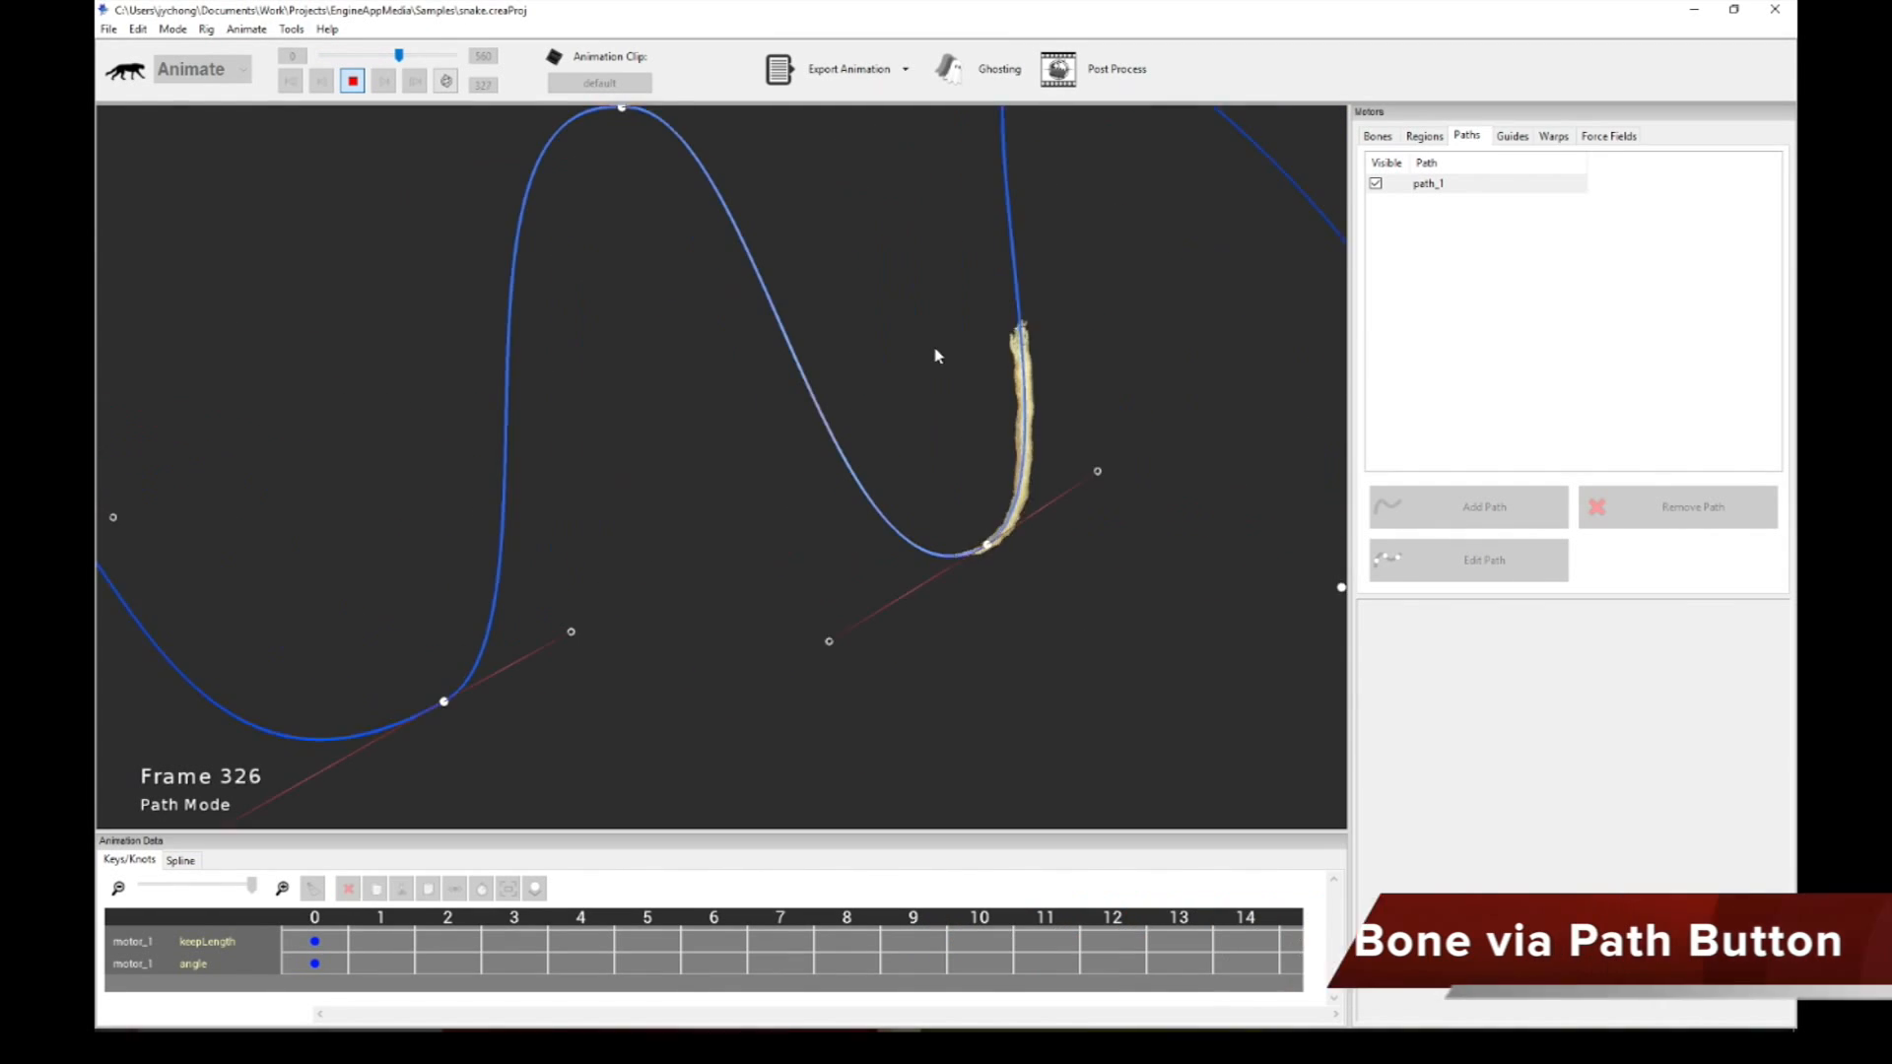
pyautogui.scroll(-3, 1085, 320)
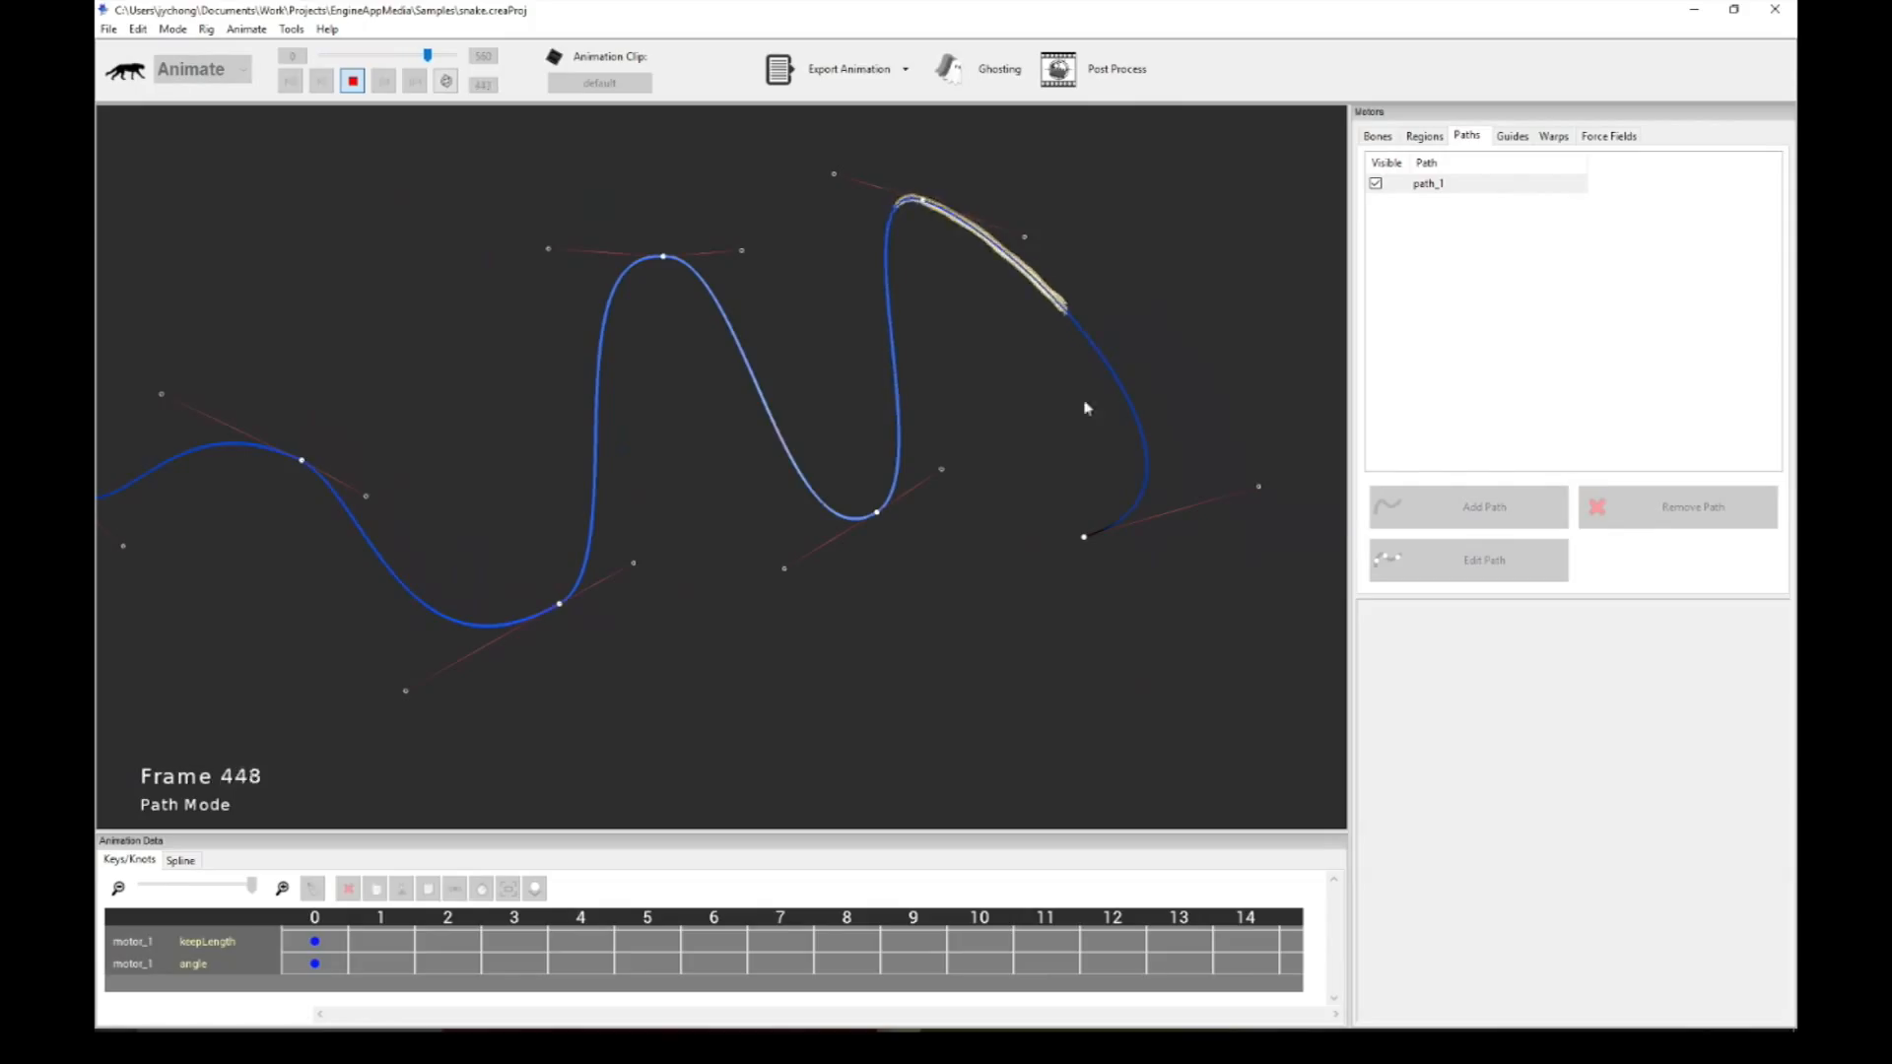
pyautogui.press('space')
pyautogui.moveTo(536, 578); pyautogui.dragTo(987, 519)
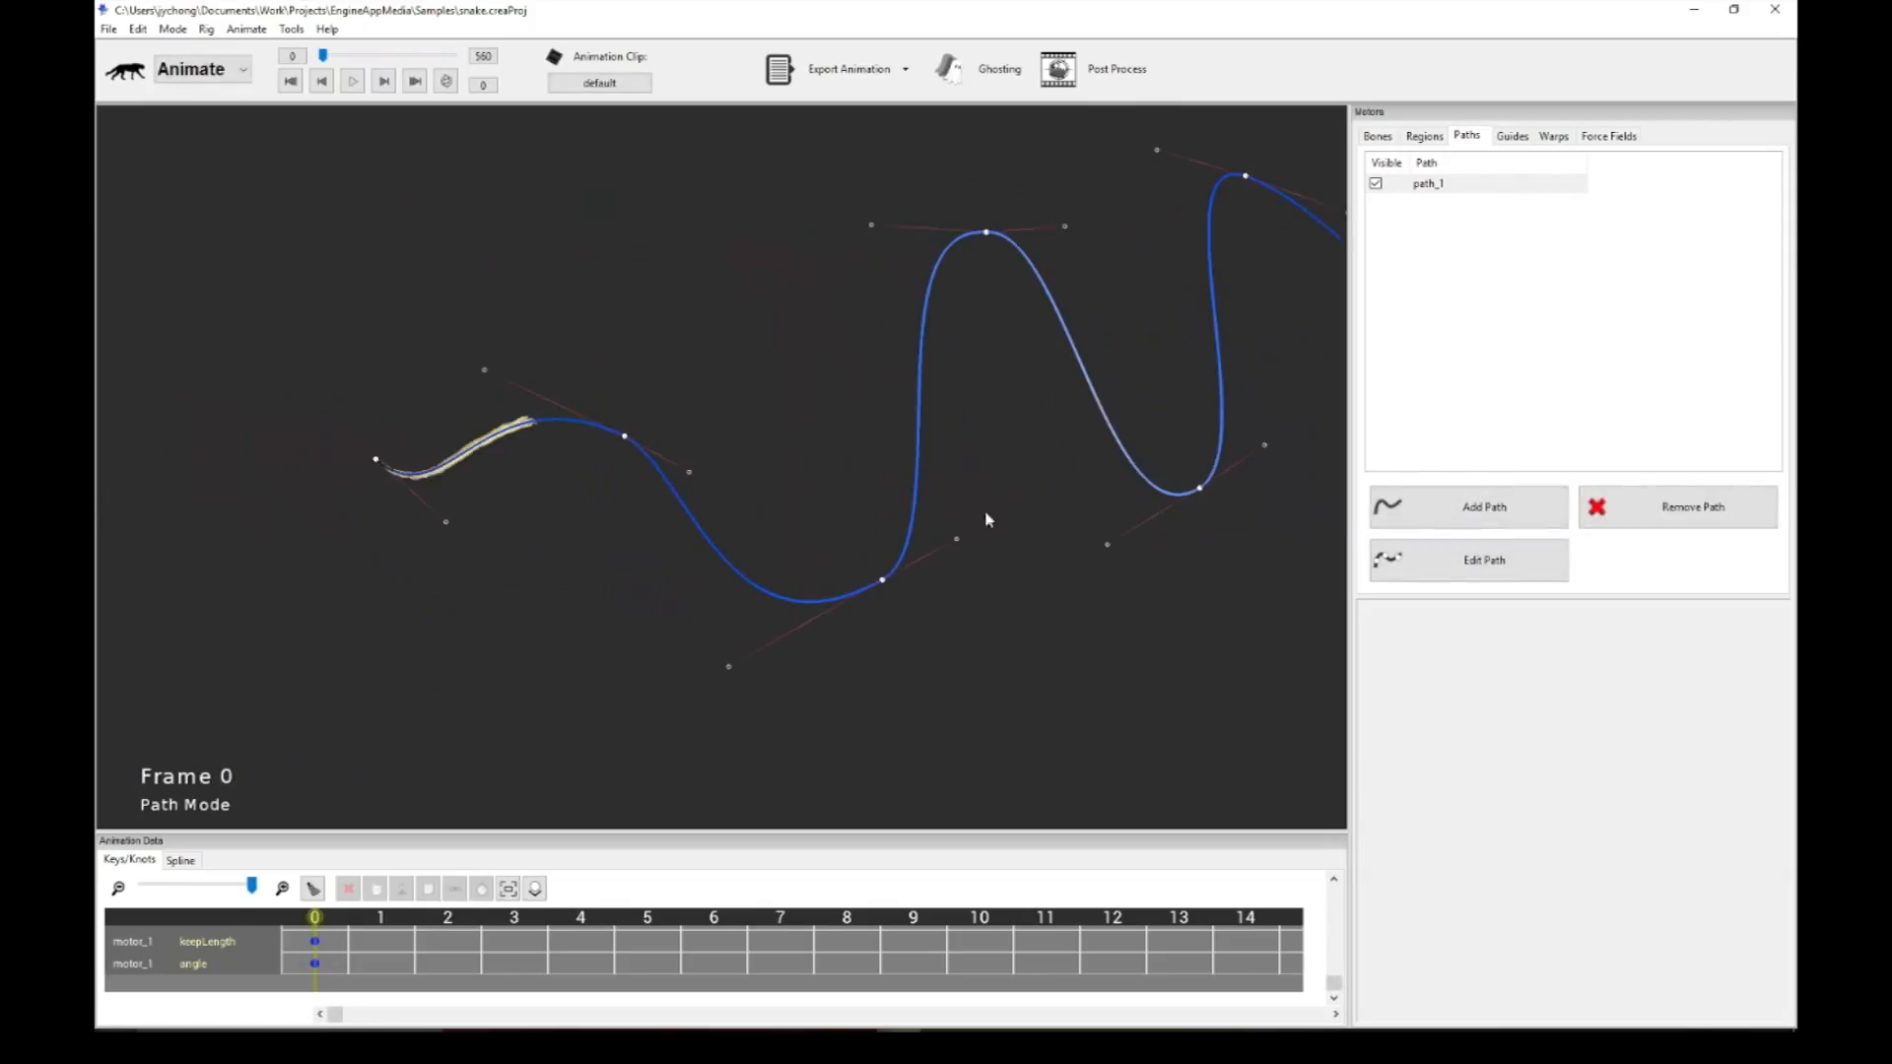
pyautogui.press('space')
pyautogui.press('space')
# Step: Set the Path Bone Motor's scale on Bone_0 to 15
pyautogui.click(1377, 136)
pyautogui.scroll(3, 1268, 198)
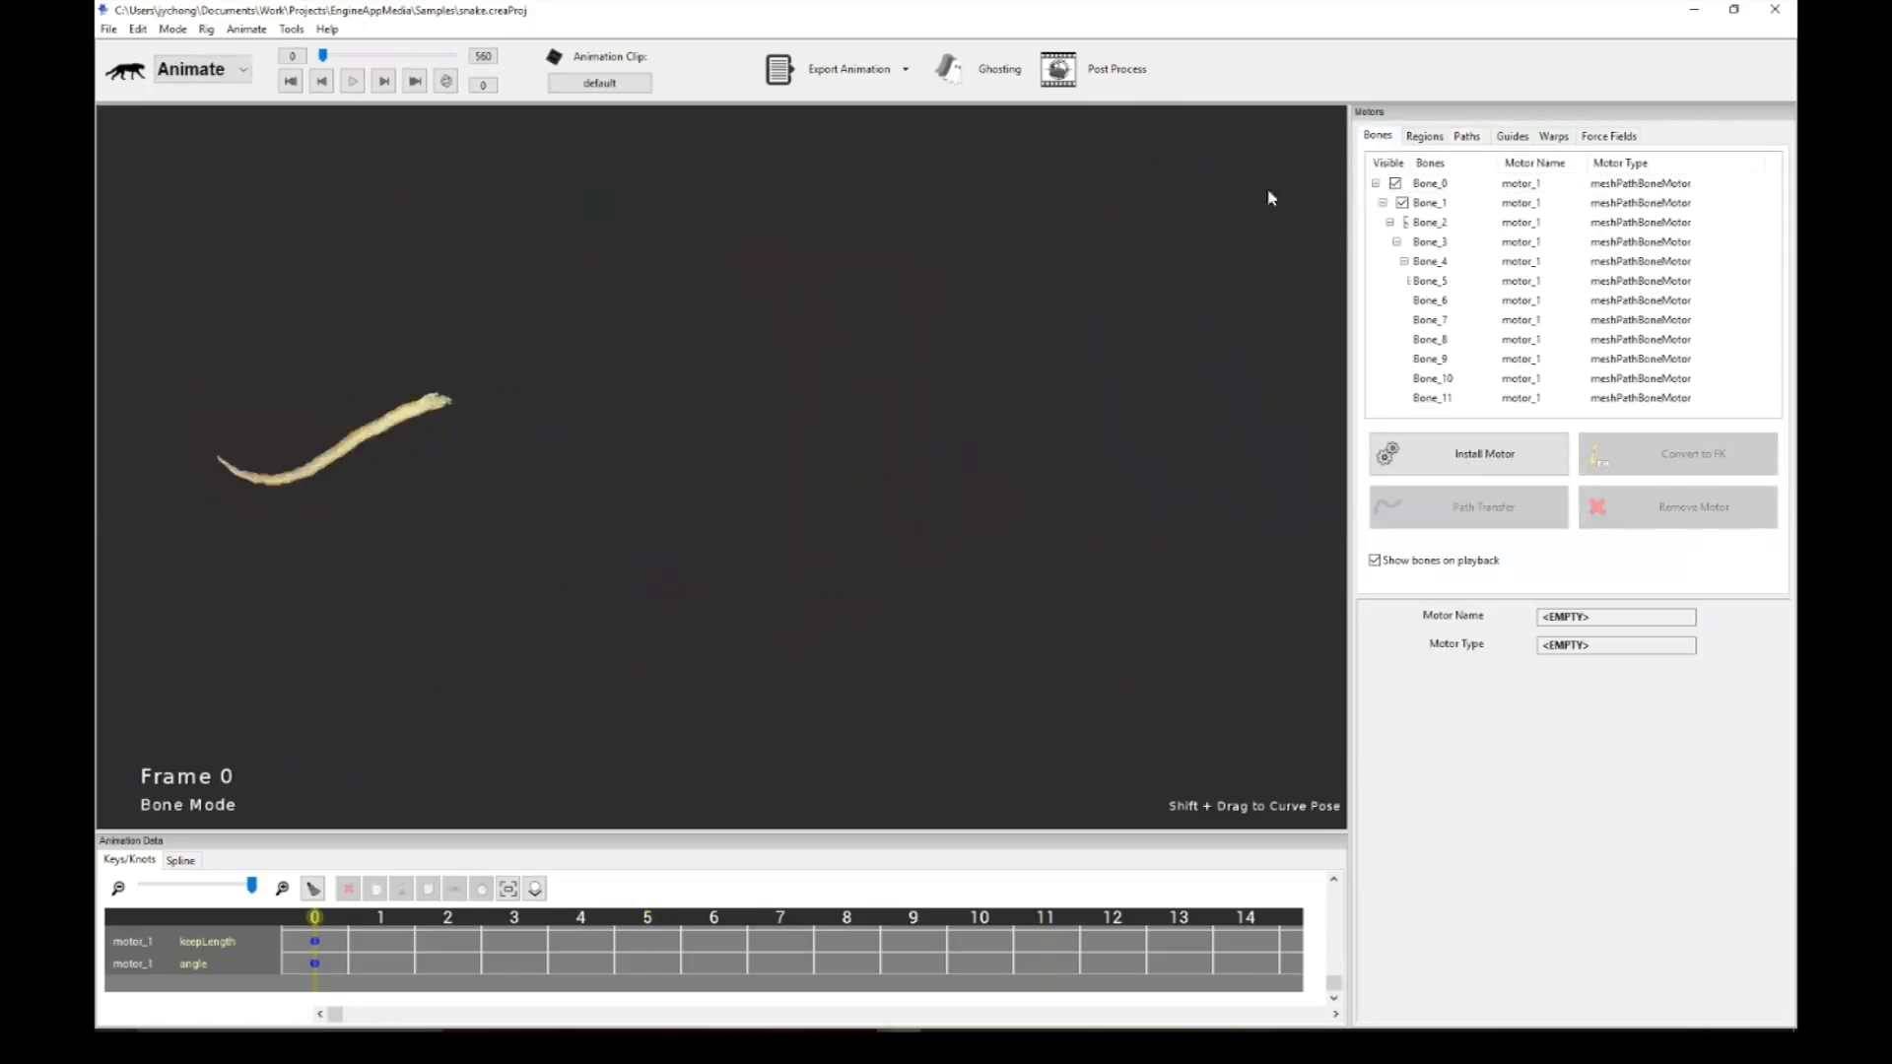
pyautogui.click(1616, 186)
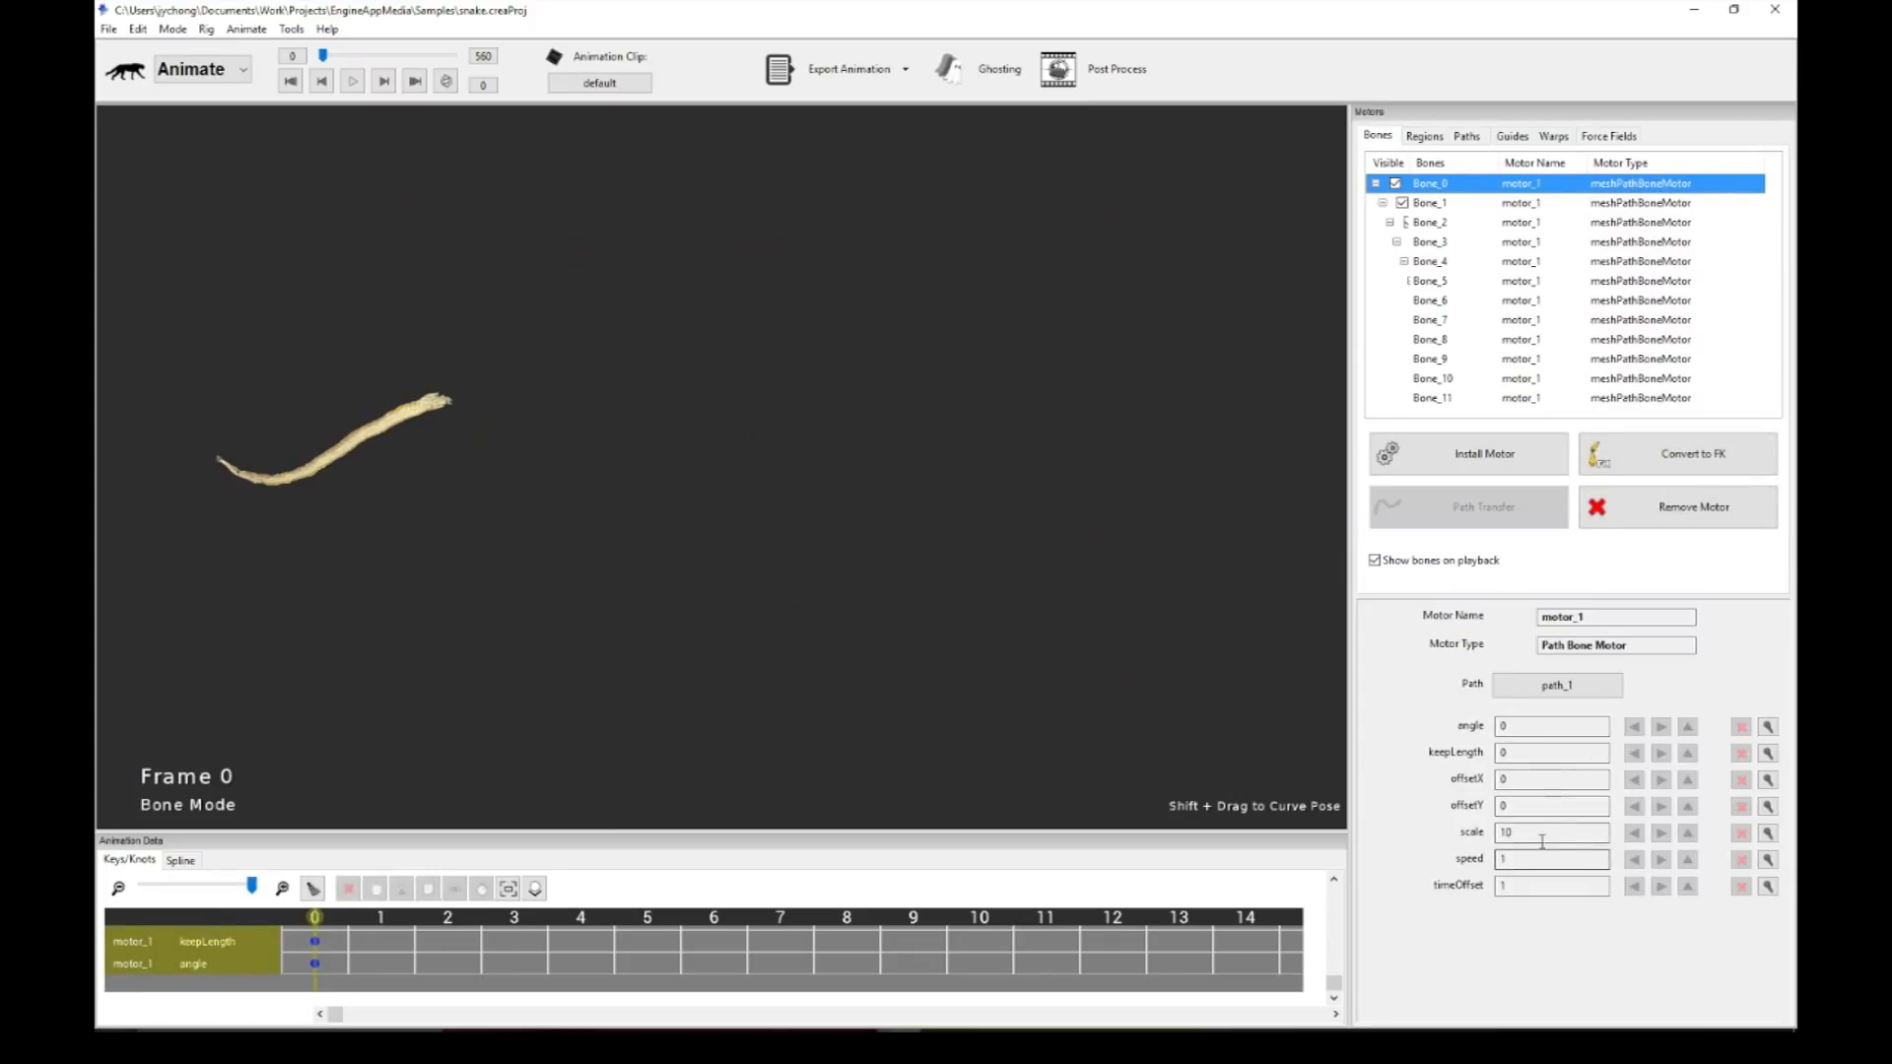
pyautogui.doubleClick(1542, 835)
pyautogui.write('15')
pyautogui.press('Return')
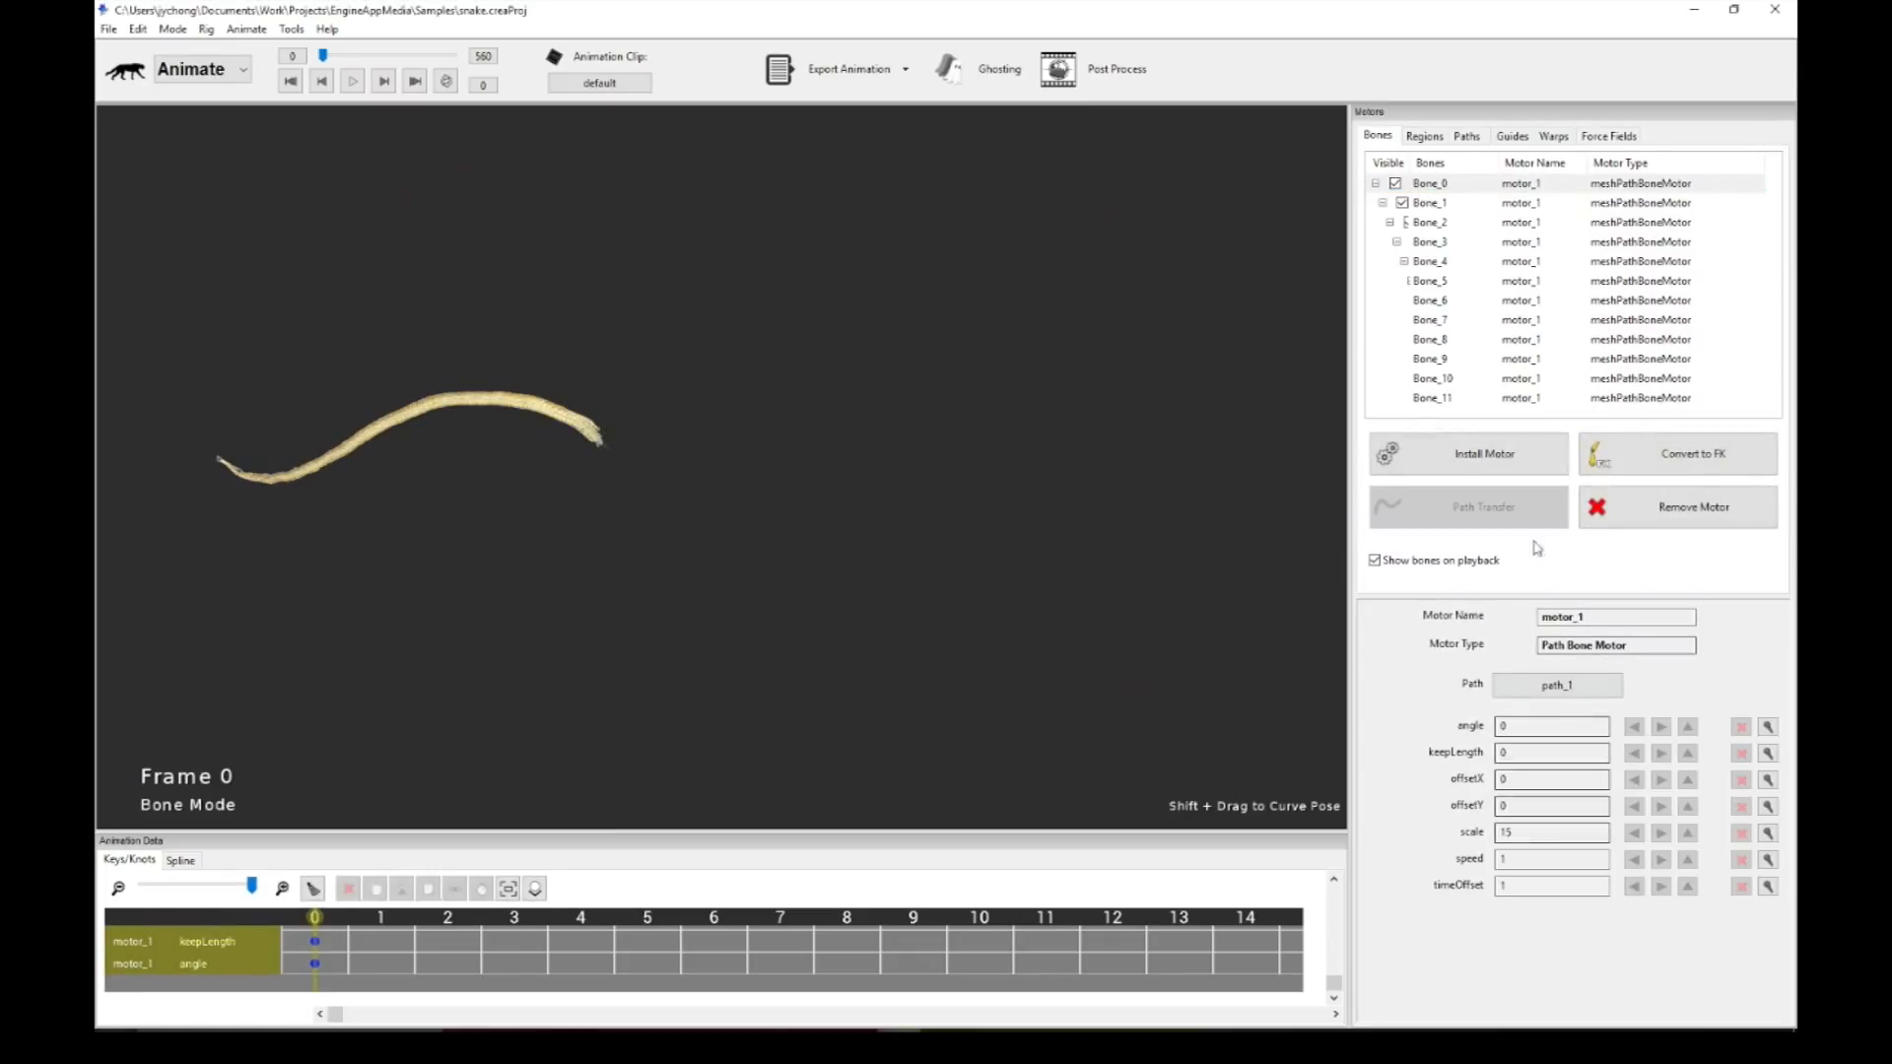
# Step: Play back the animation with path_1 displayed to examine how the rescaled snake follows the curve
pyautogui.click(1462, 143)
pyautogui.press('space')
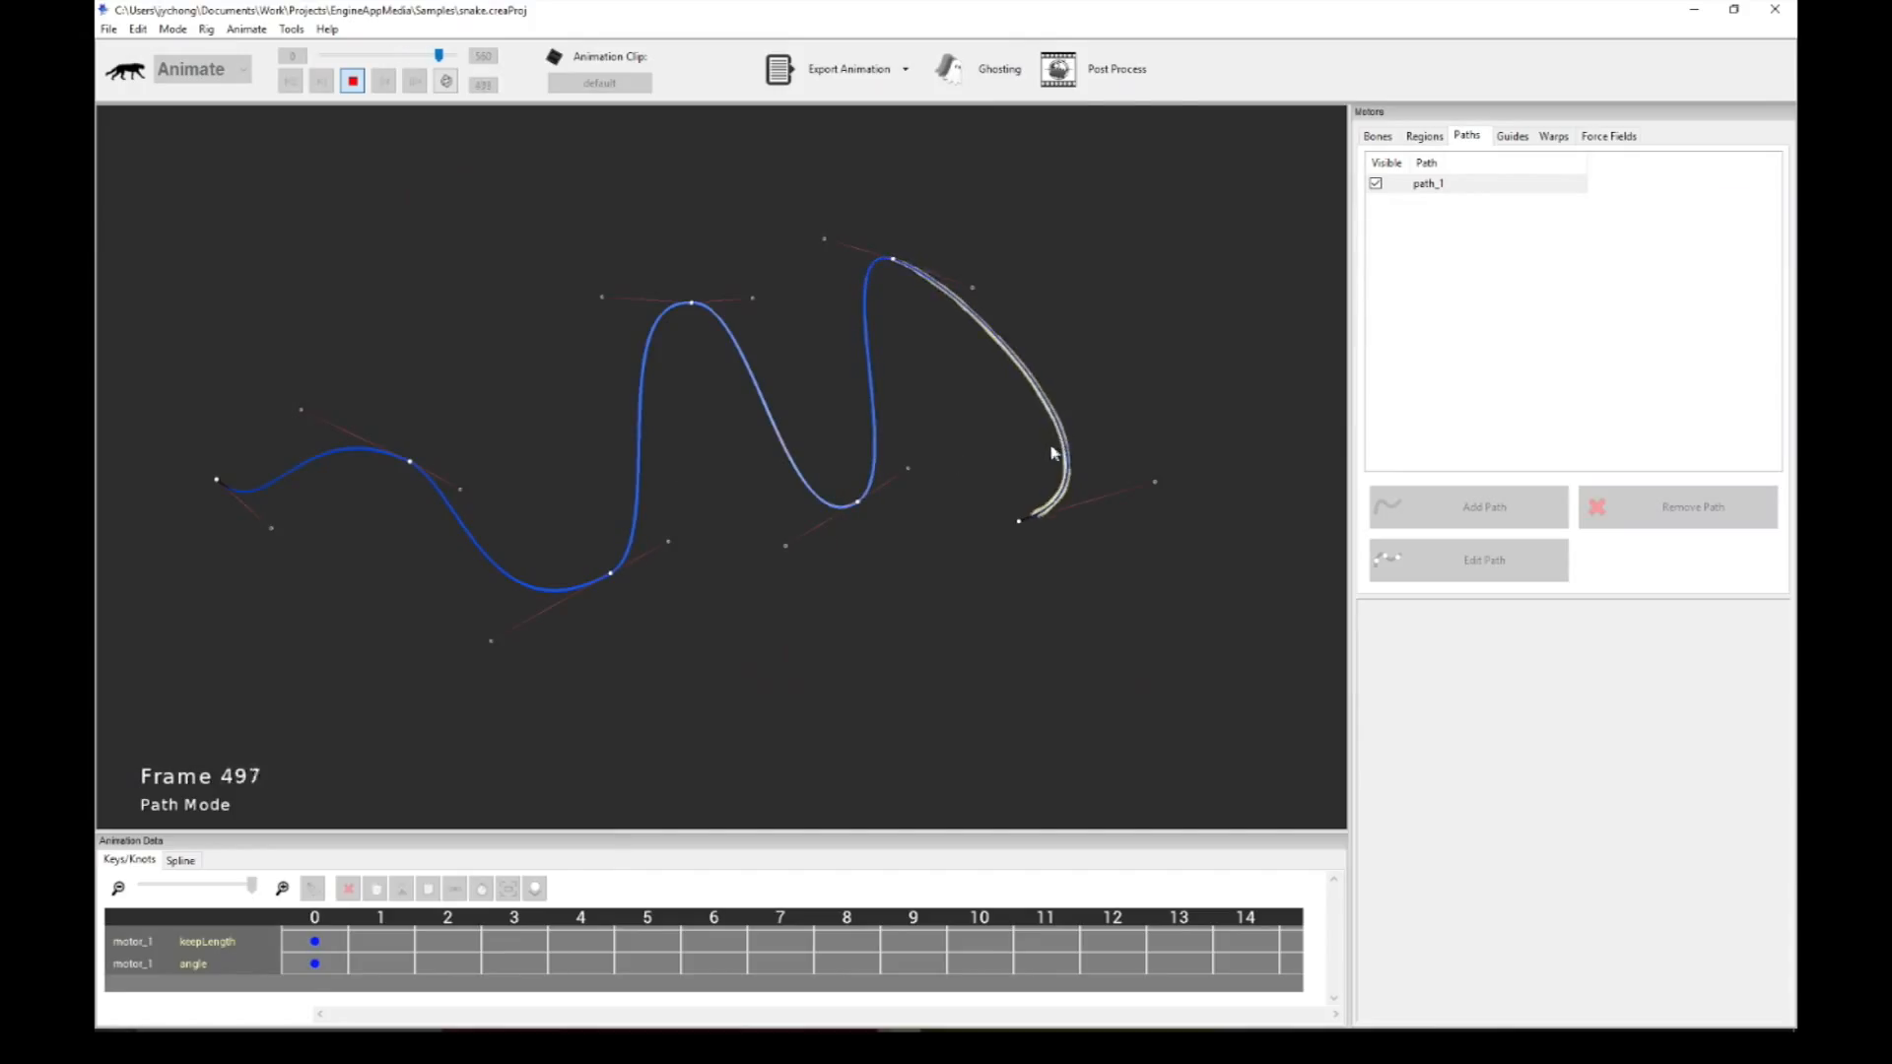
pyautogui.click(1379, 139)
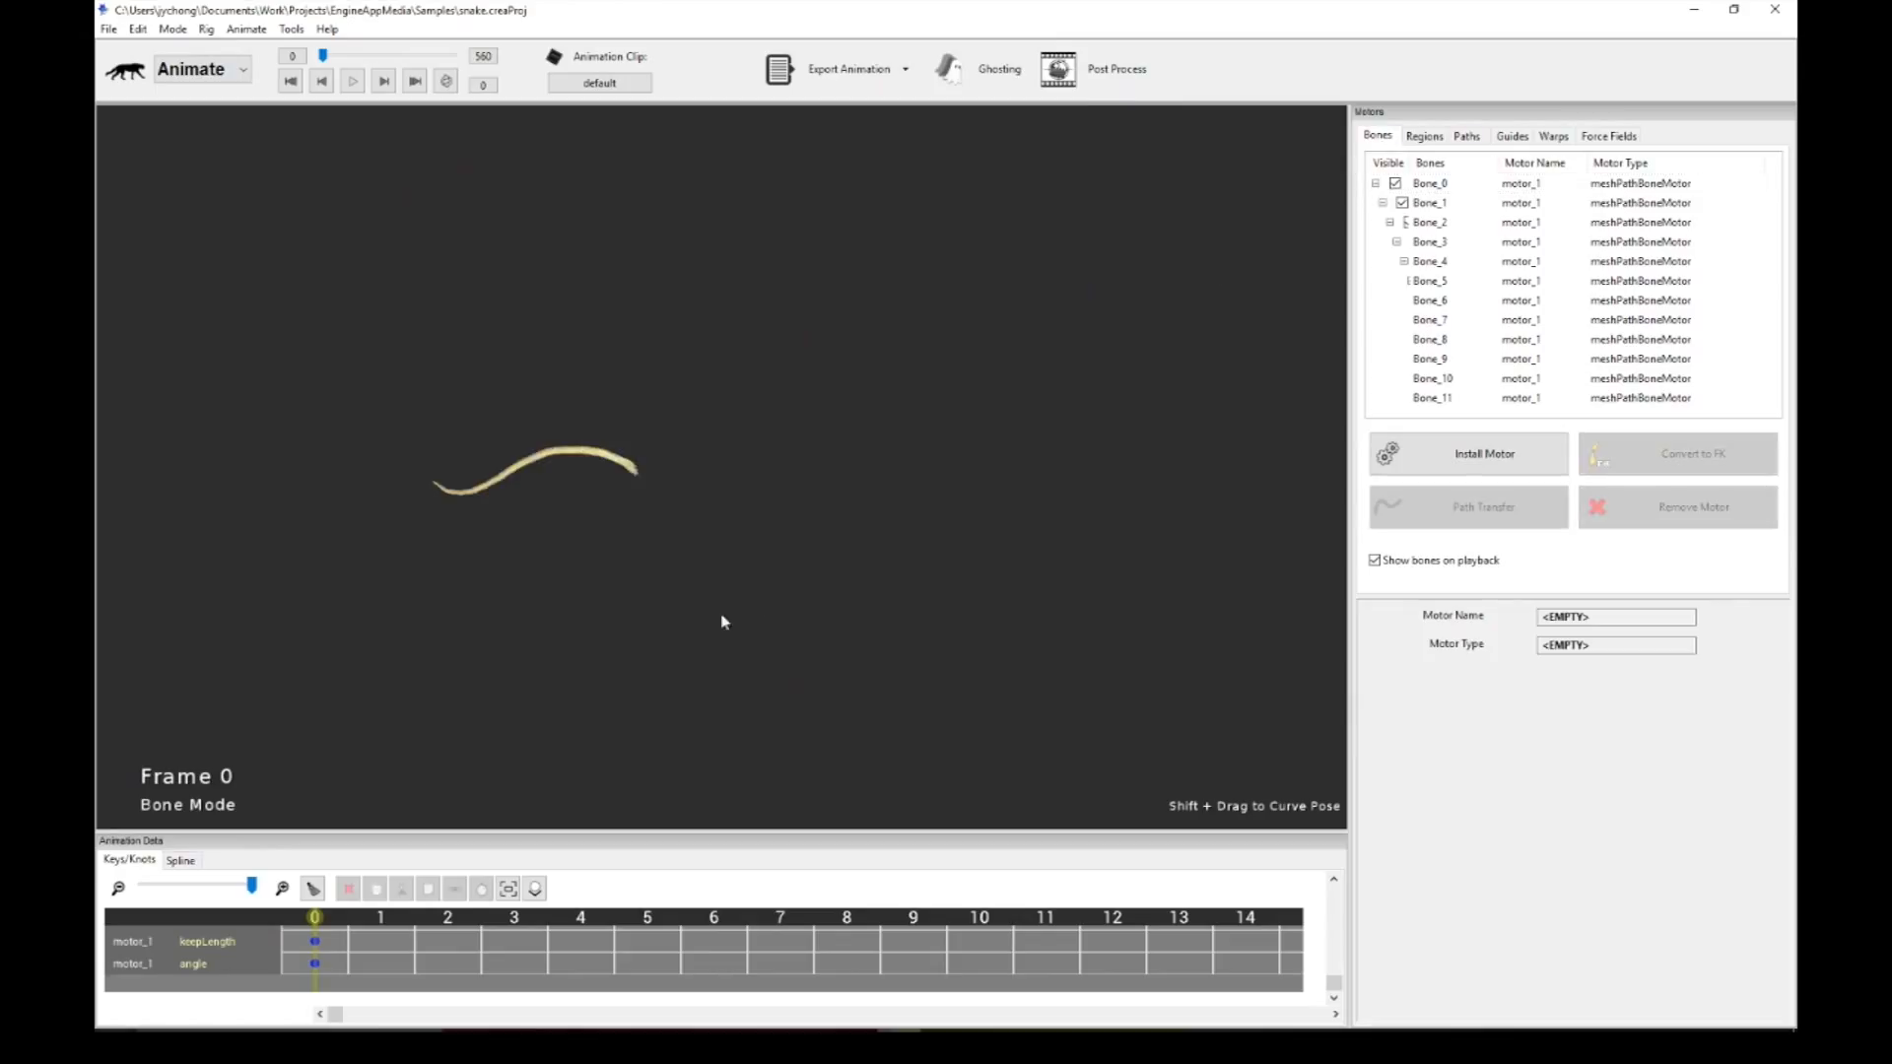
# Step: Set the Path Bone Motor's offsetY on Bone_0 to 5 and play back the snake against path_1
pyautogui.click(1482, 189)
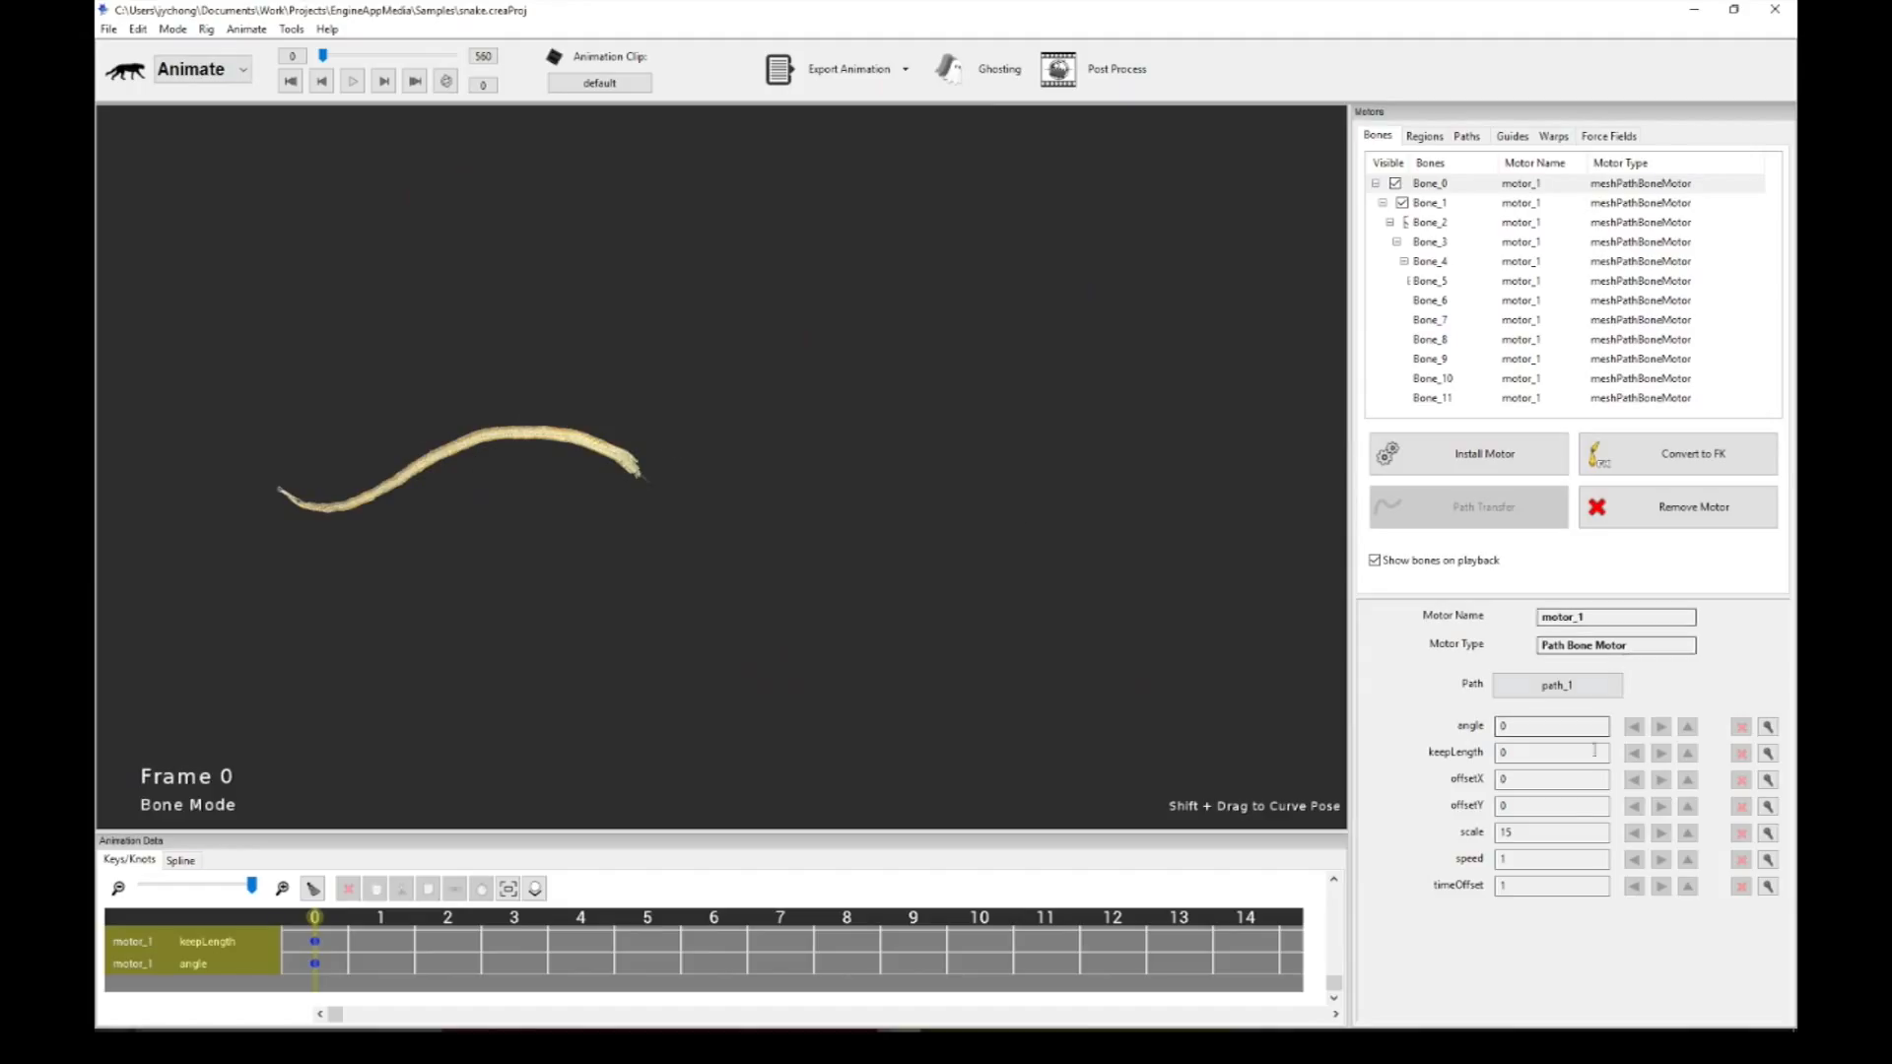
pyautogui.click(1520, 808)
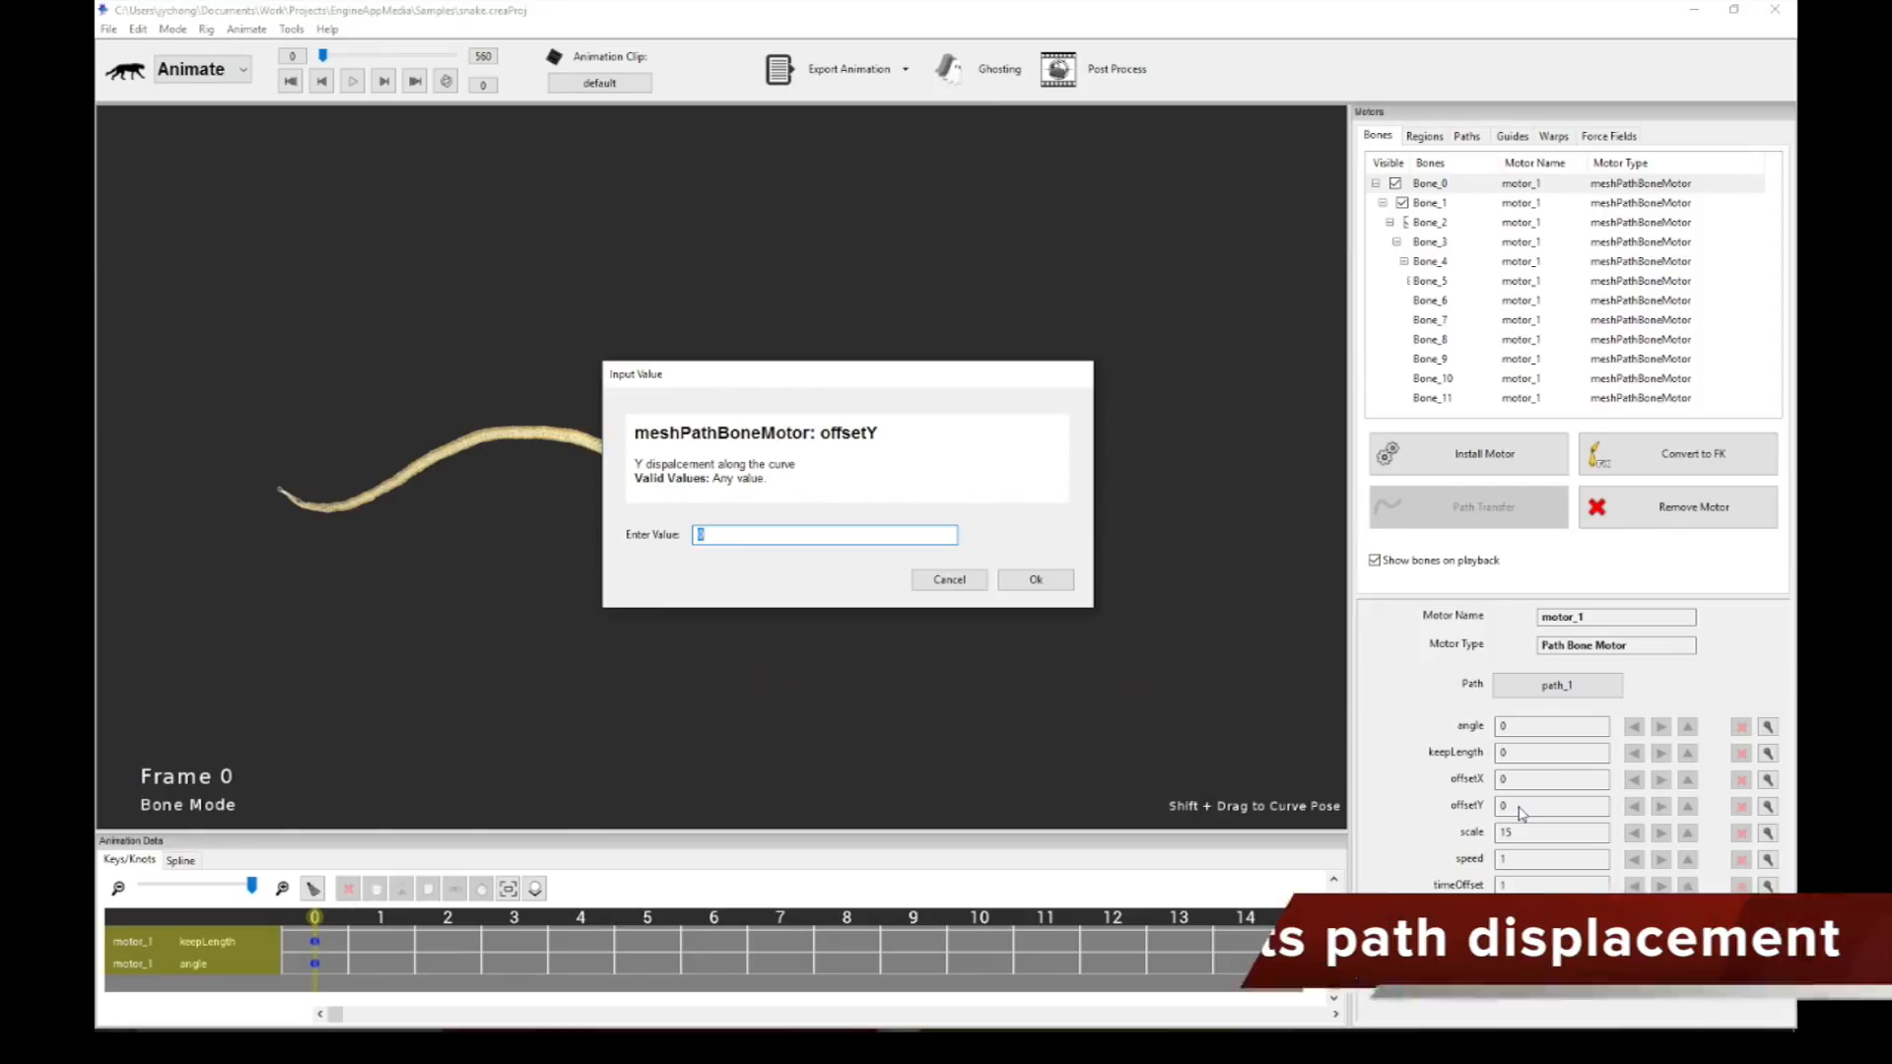
pyautogui.write('5')
pyautogui.press('Return')
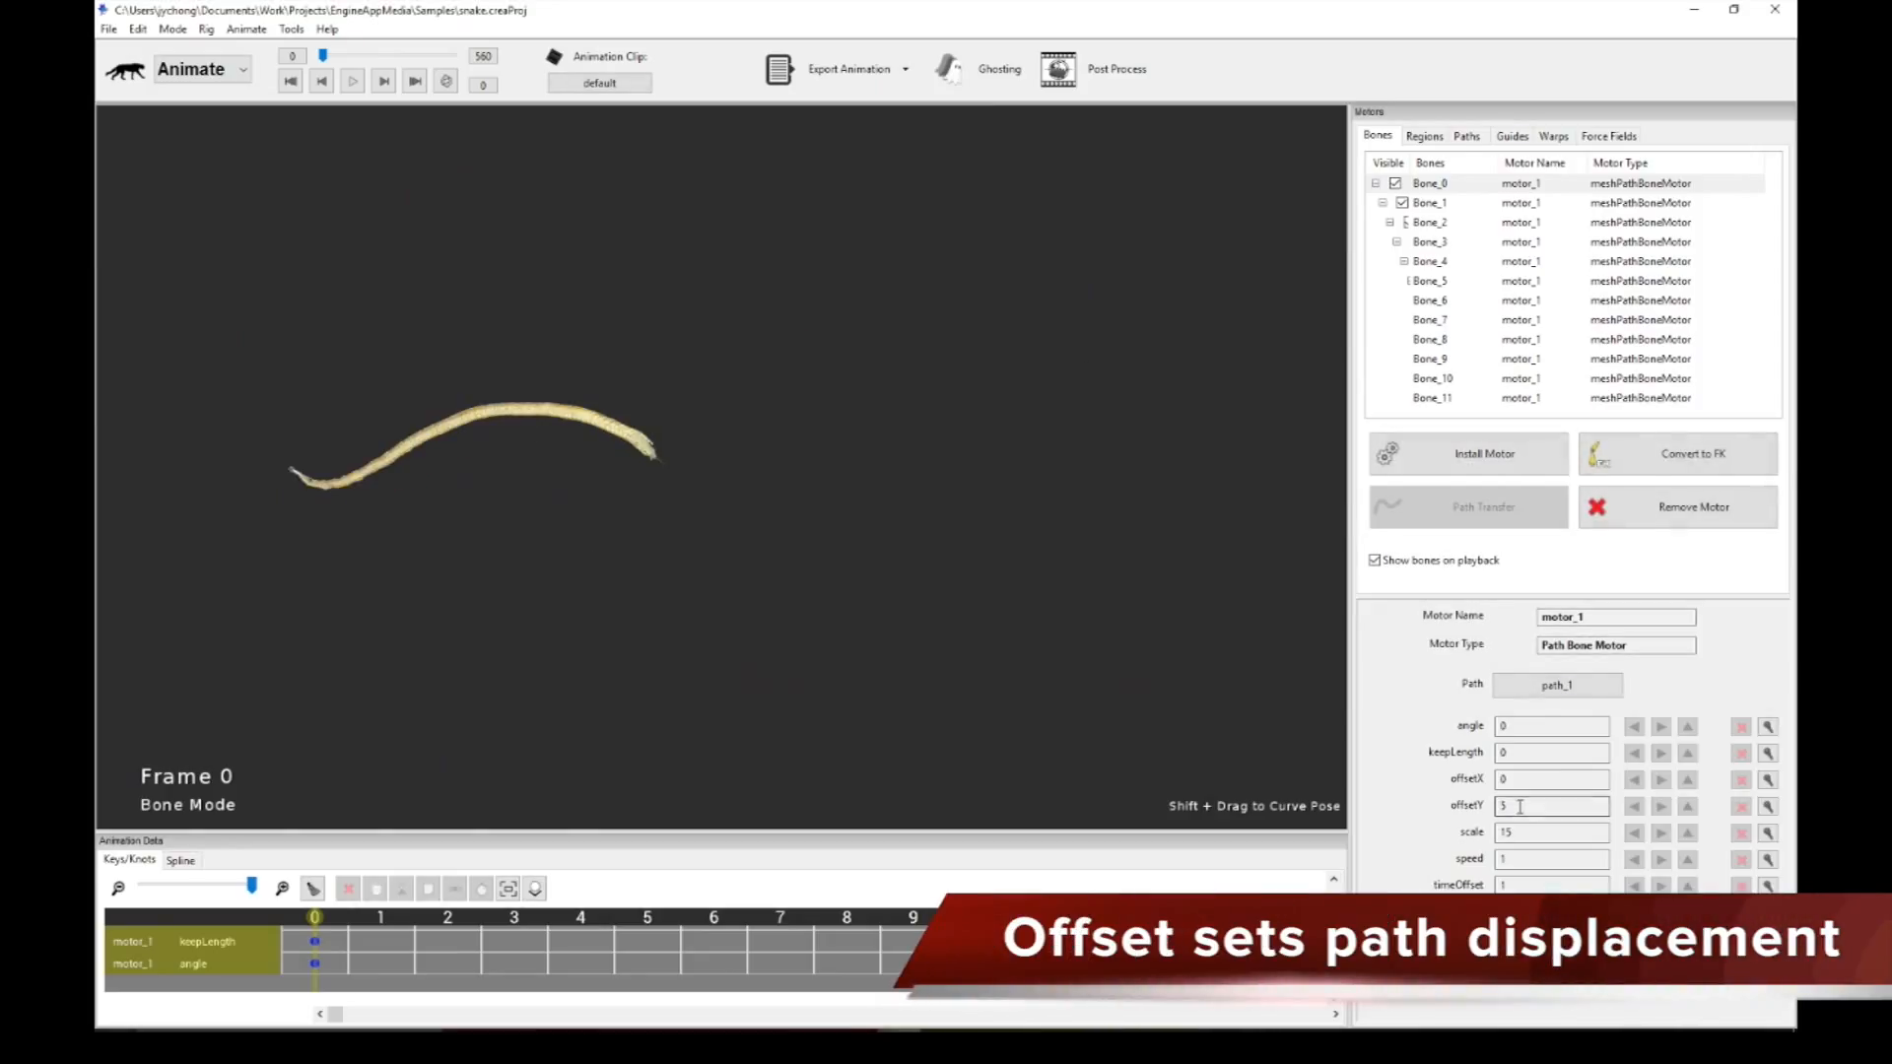
pyautogui.click(1466, 136)
pyautogui.press('space')
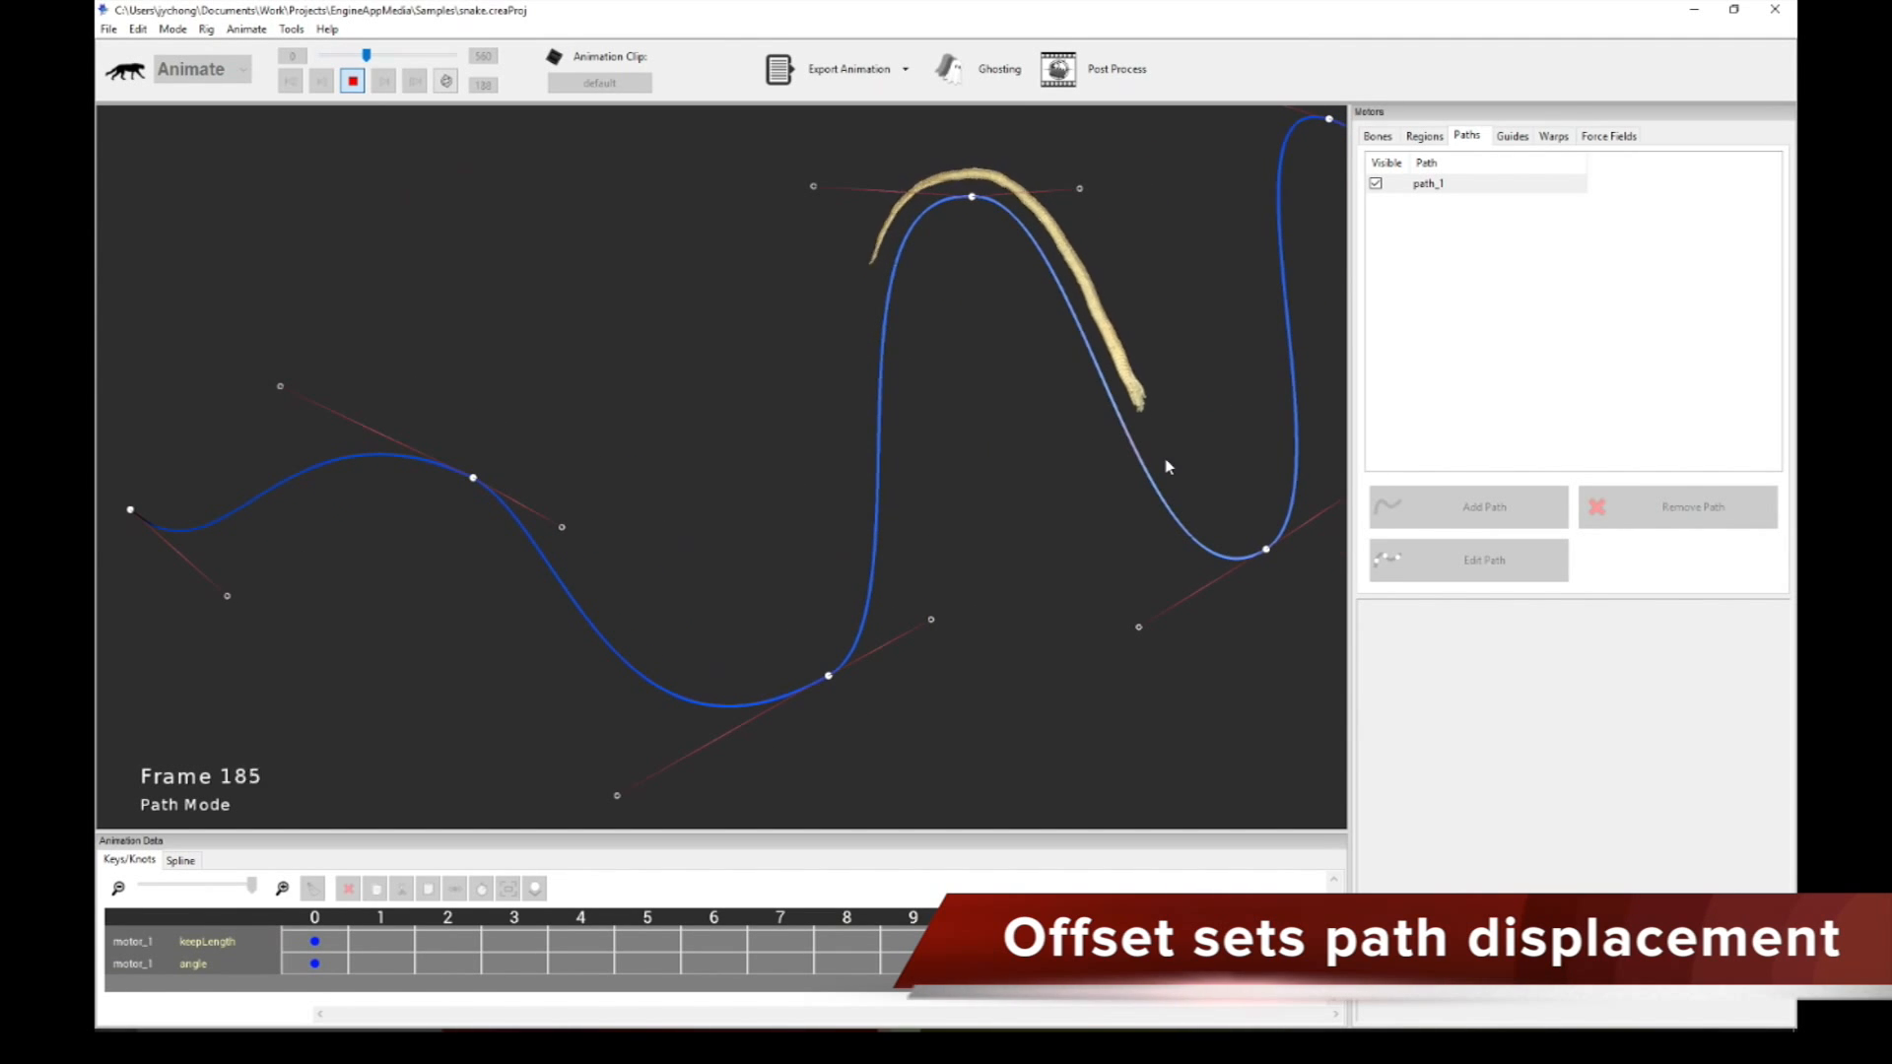
pyautogui.press('space')
# Step: Set the Path Bone Motor's offsetY on Bone_0 to -5 and play back the snake against path_1
pyautogui.click(1378, 138)
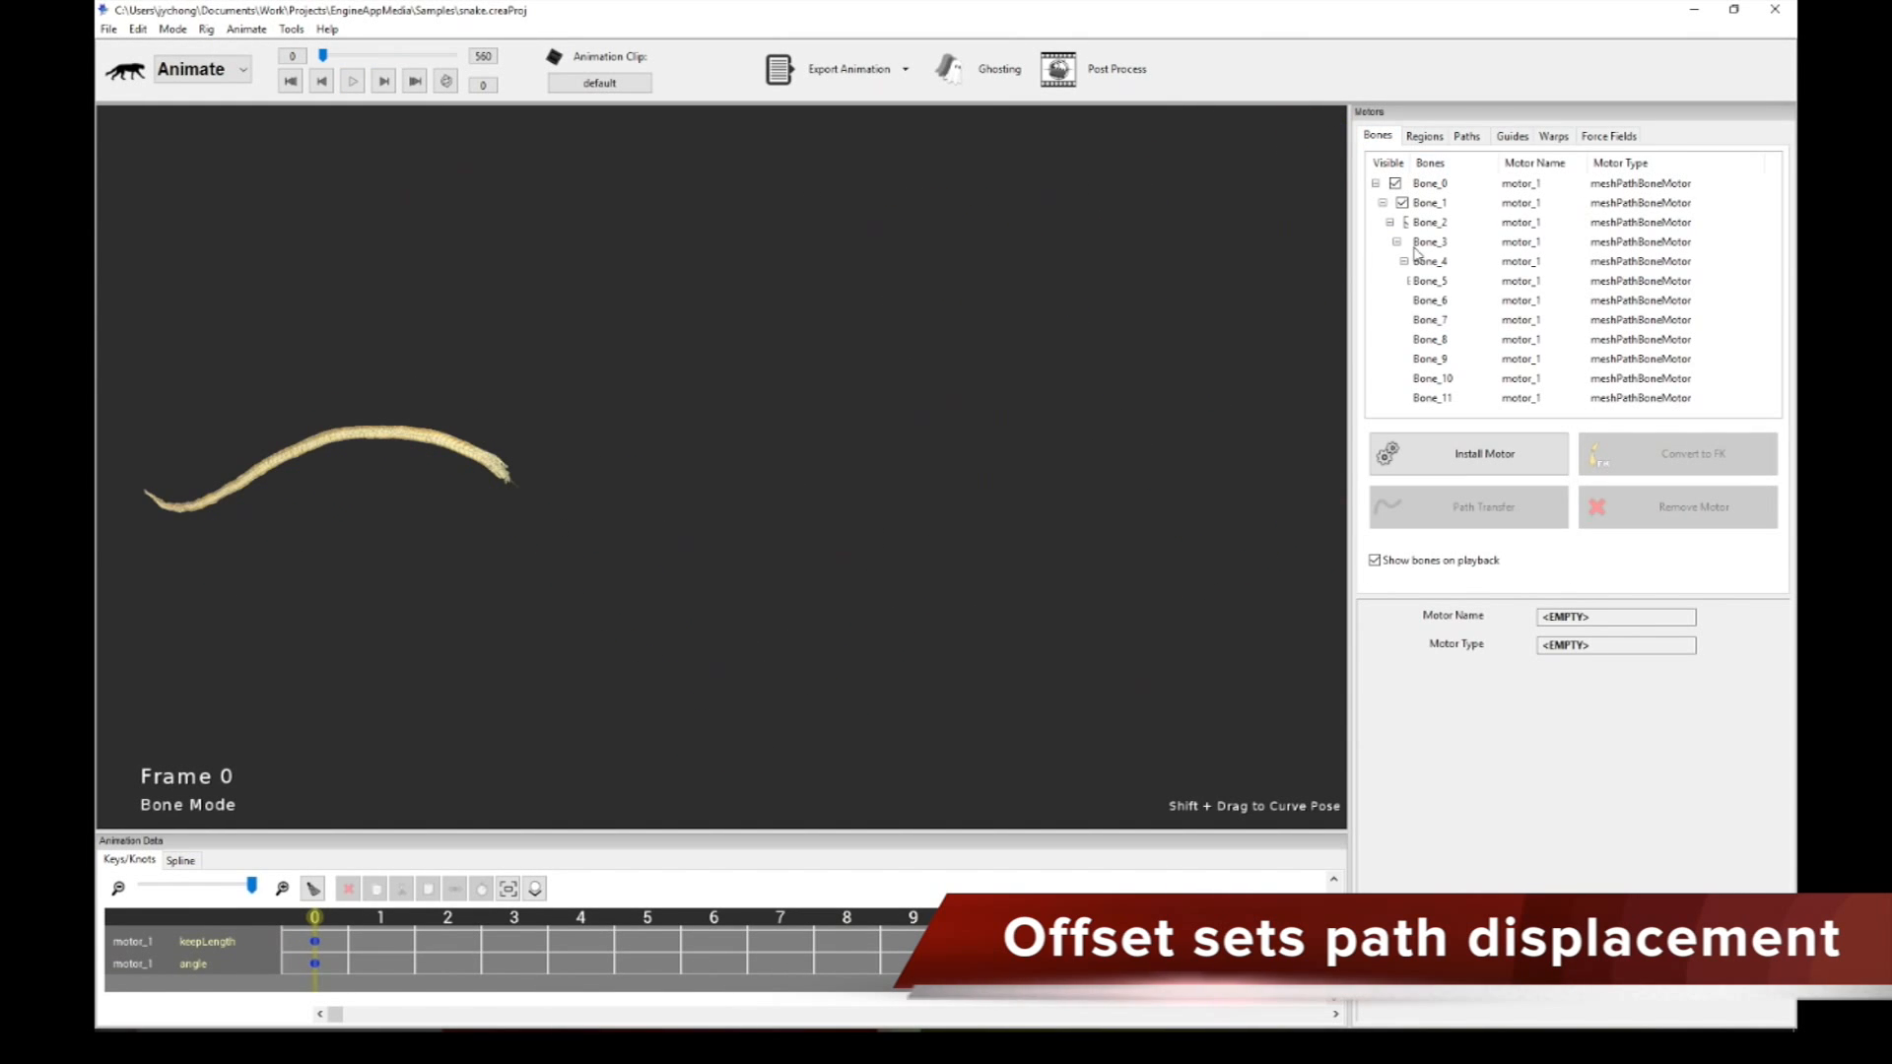
pyautogui.click(1524, 187)
pyautogui.click(1532, 802)
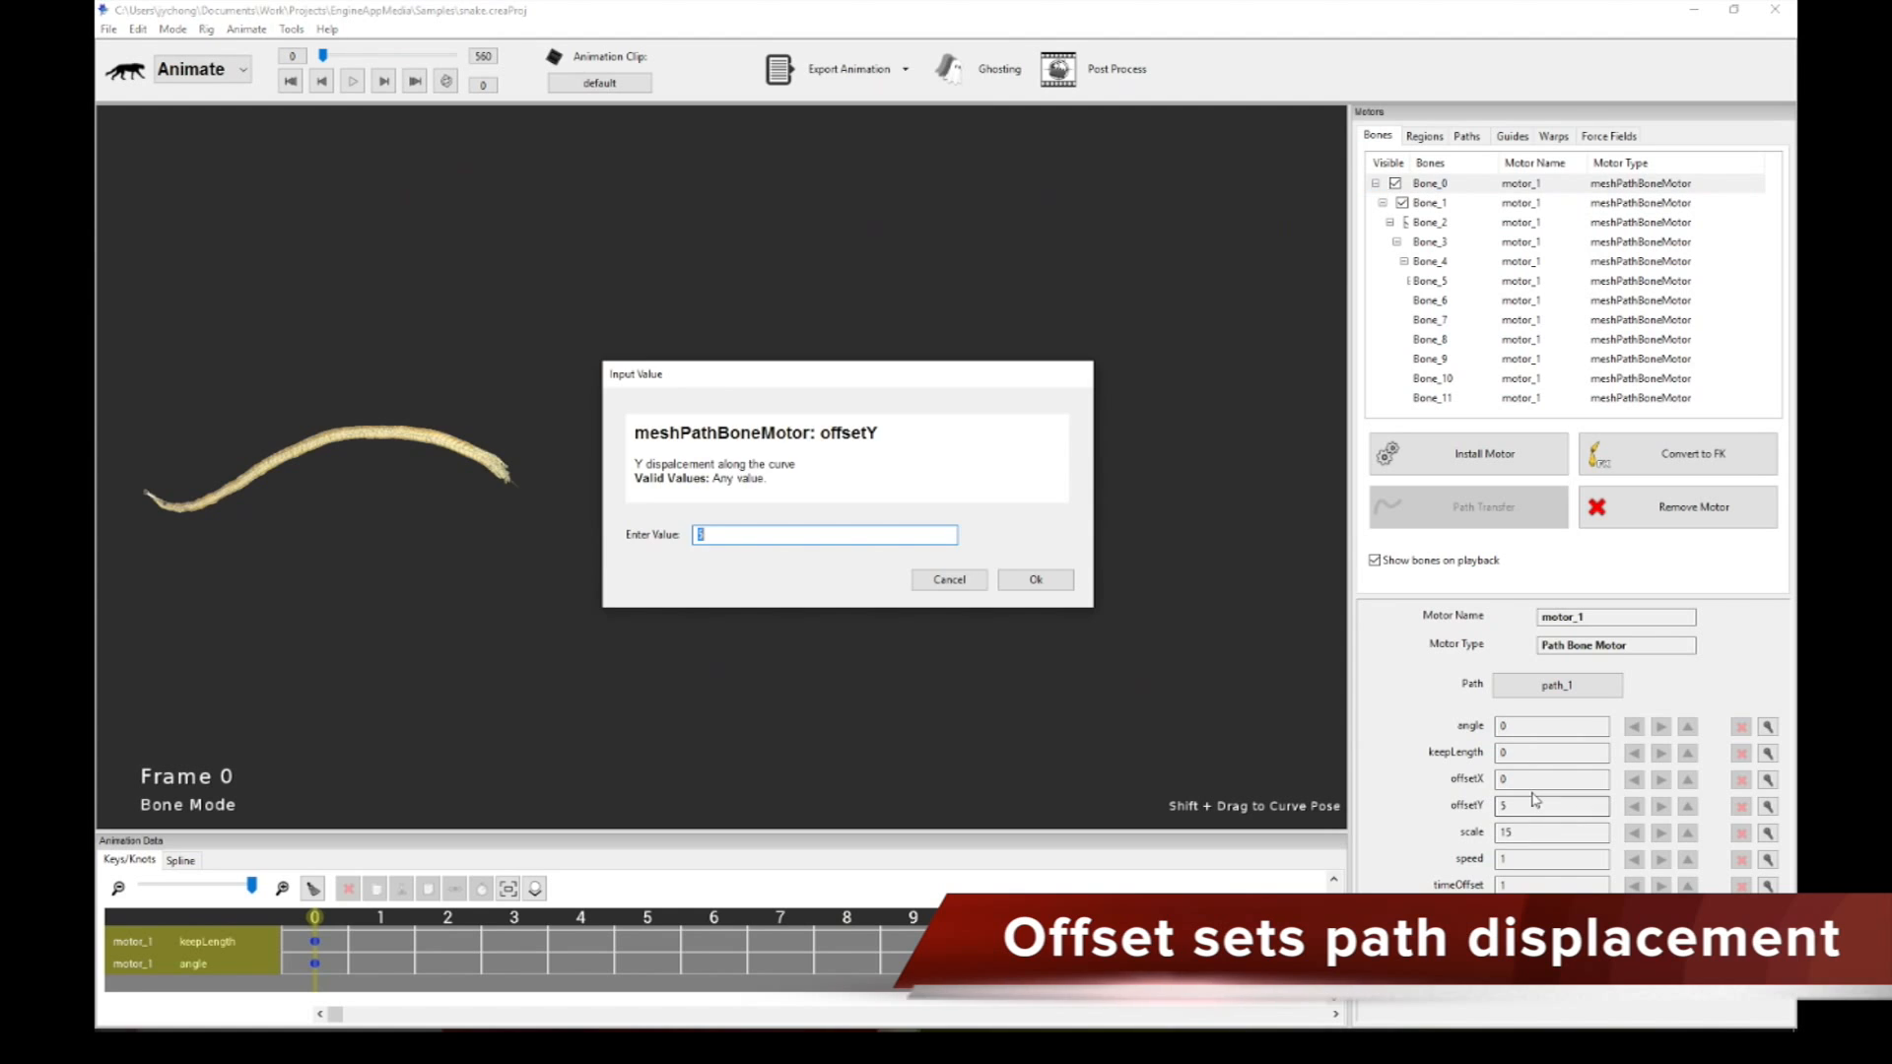
pyautogui.write('-5')
pyautogui.press('Return')
pyautogui.click(1465, 138)
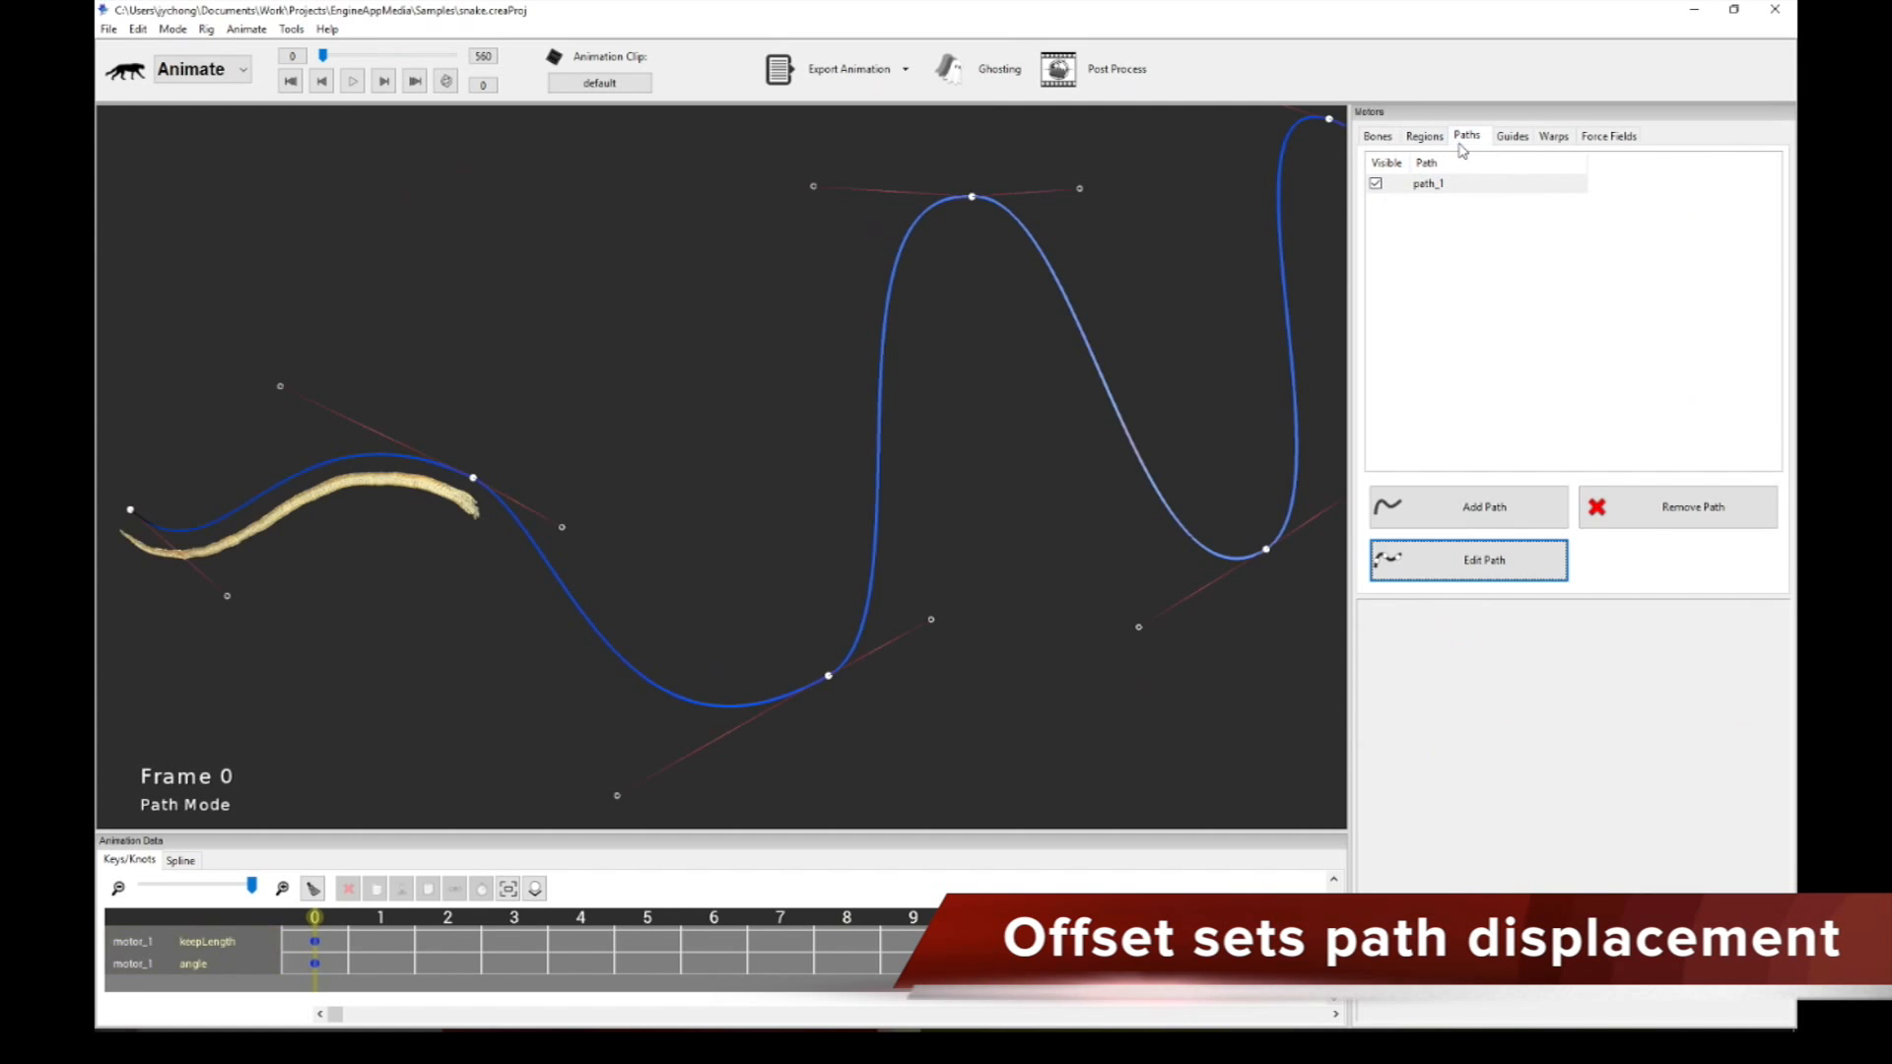
pyautogui.press('space')
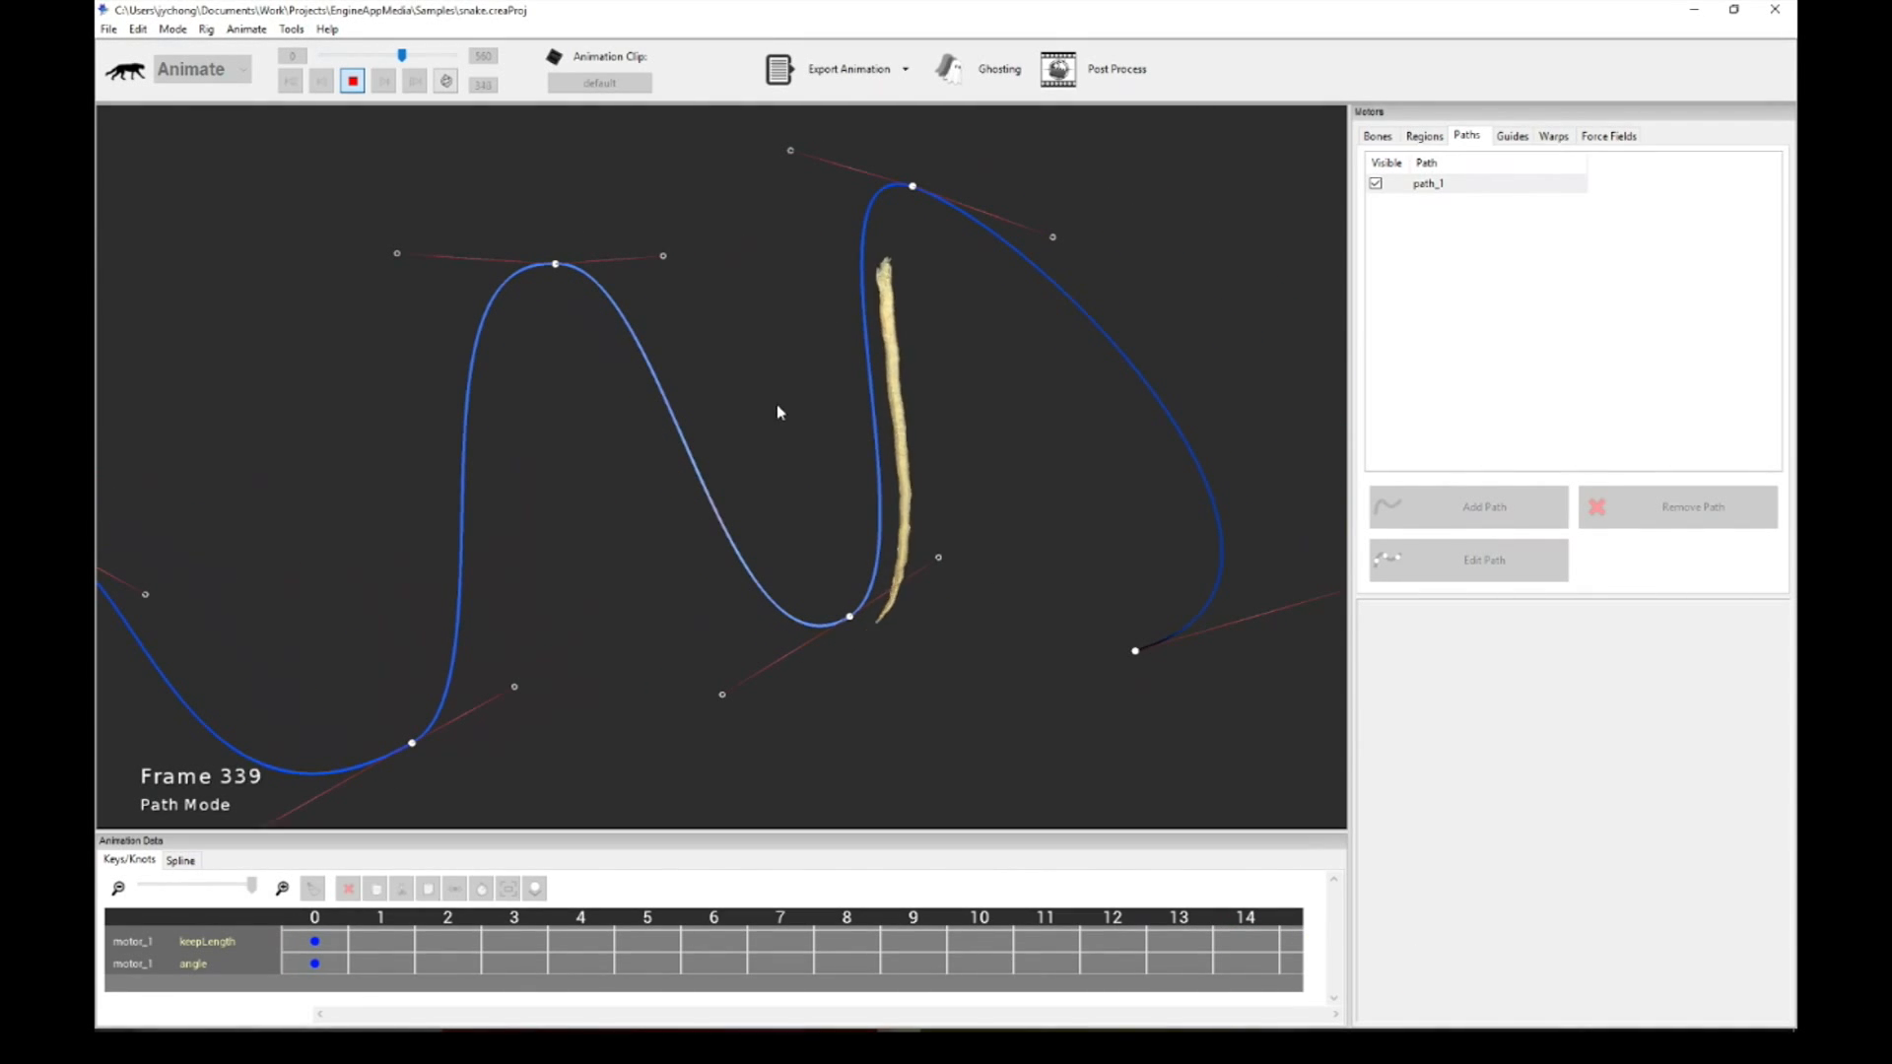
# Step: Set the Path Bone Motor's offsetY on Bone_0 back to 0
pyautogui.click(1378, 135)
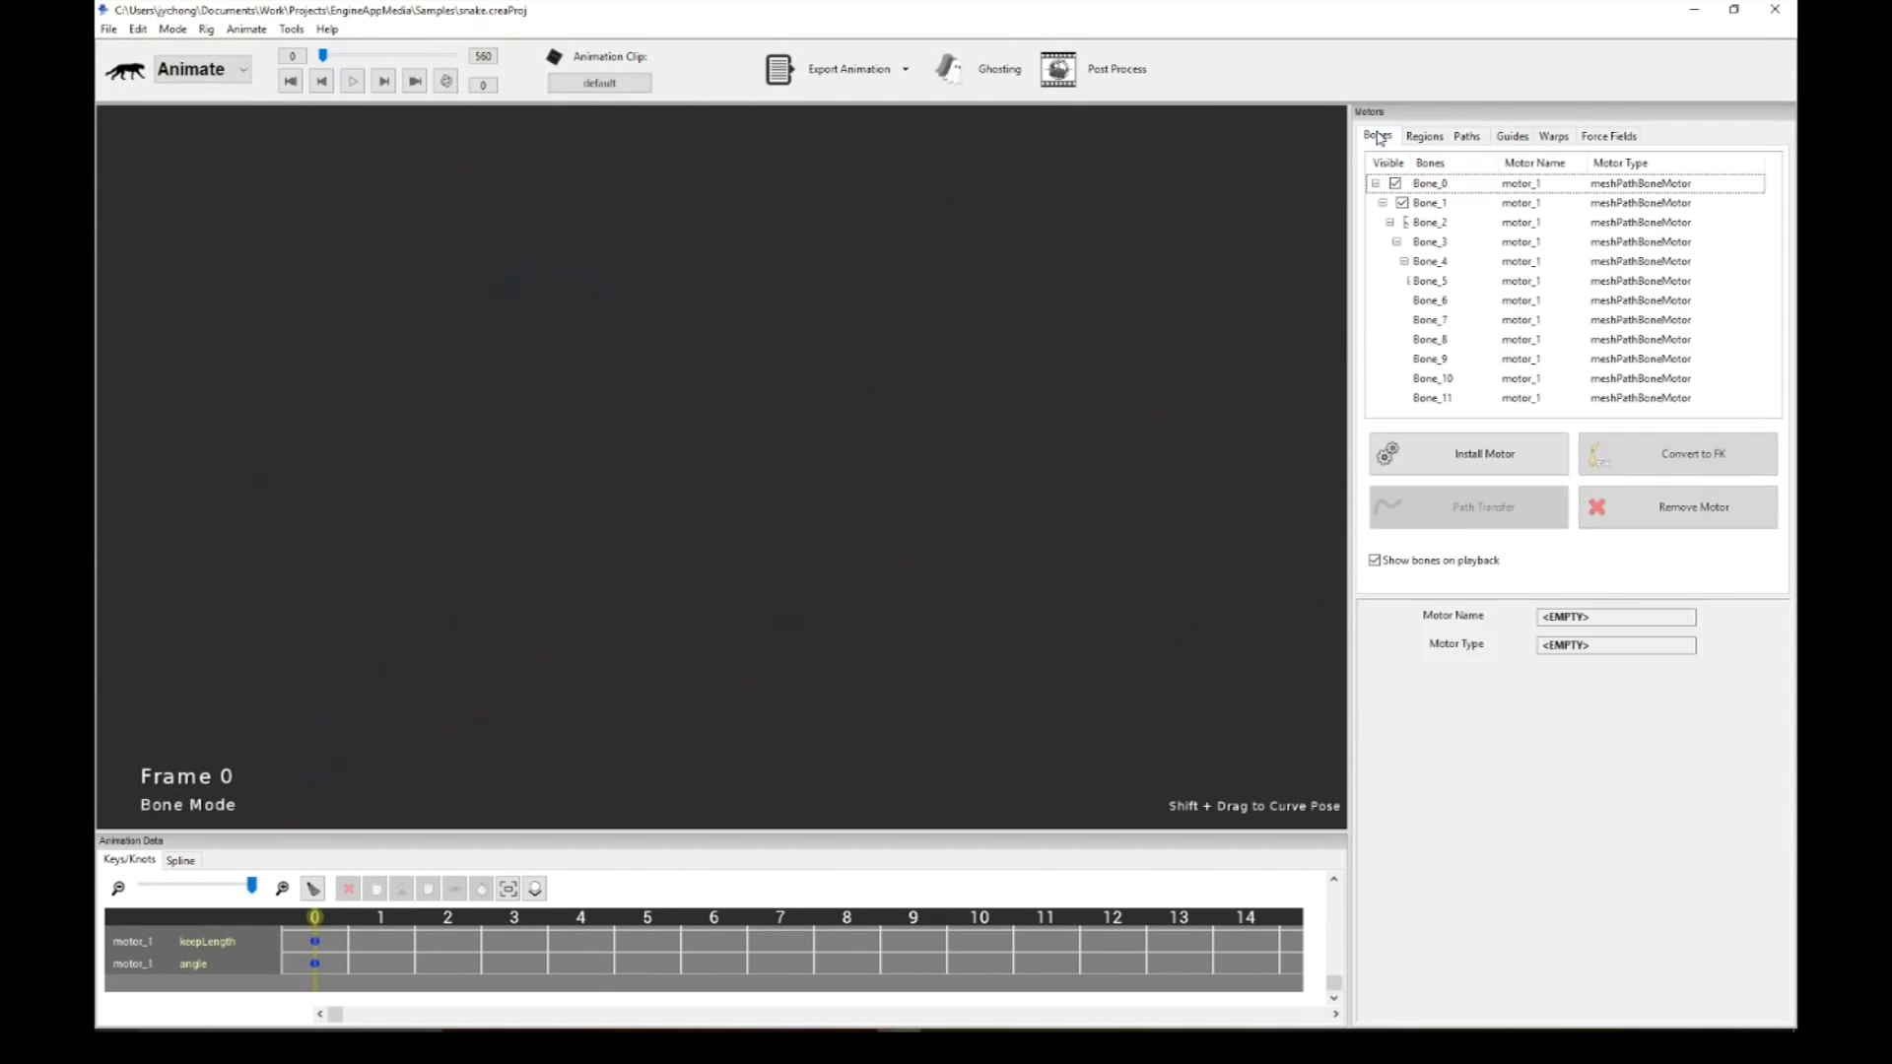
pyautogui.click(1458, 198)
pyautogui.click(1457, 188)
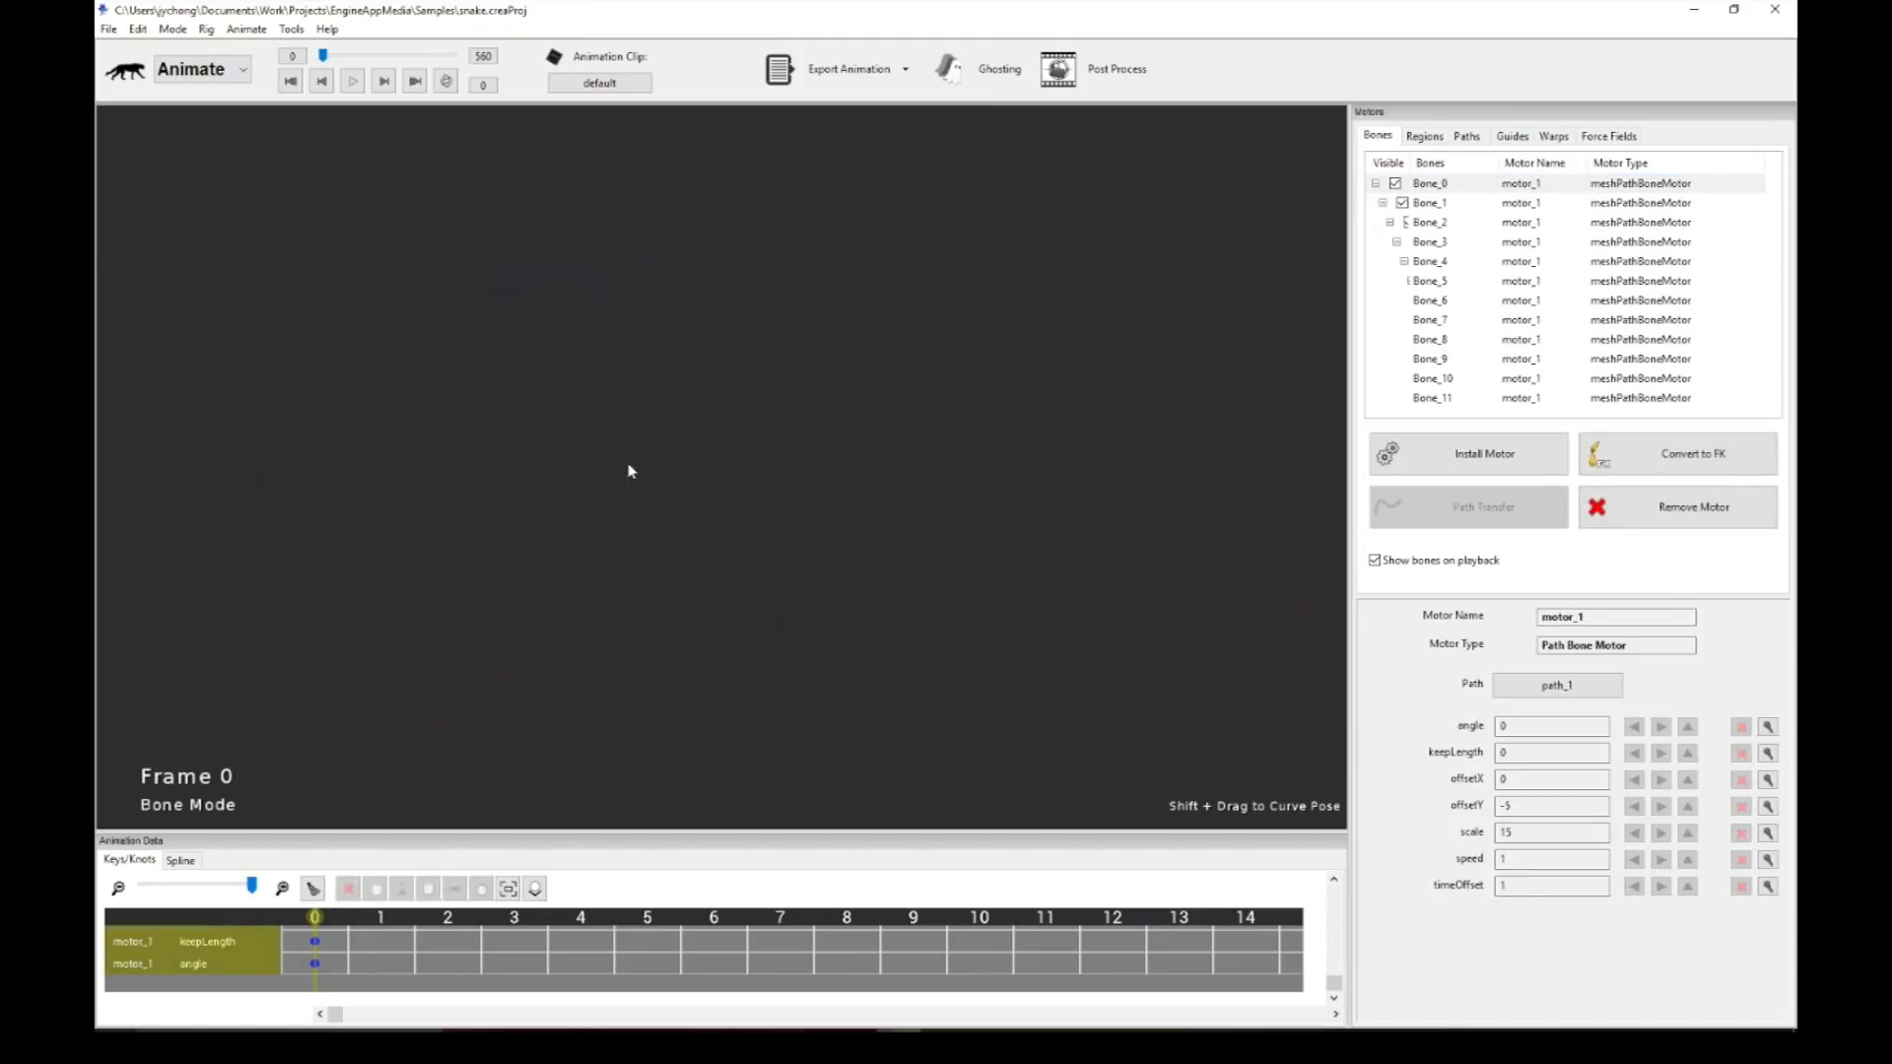
pyautogui.scroll(-5, 641, 488)
pyautogui.press('a')
pyautogui.scroll(3, 721, 535)
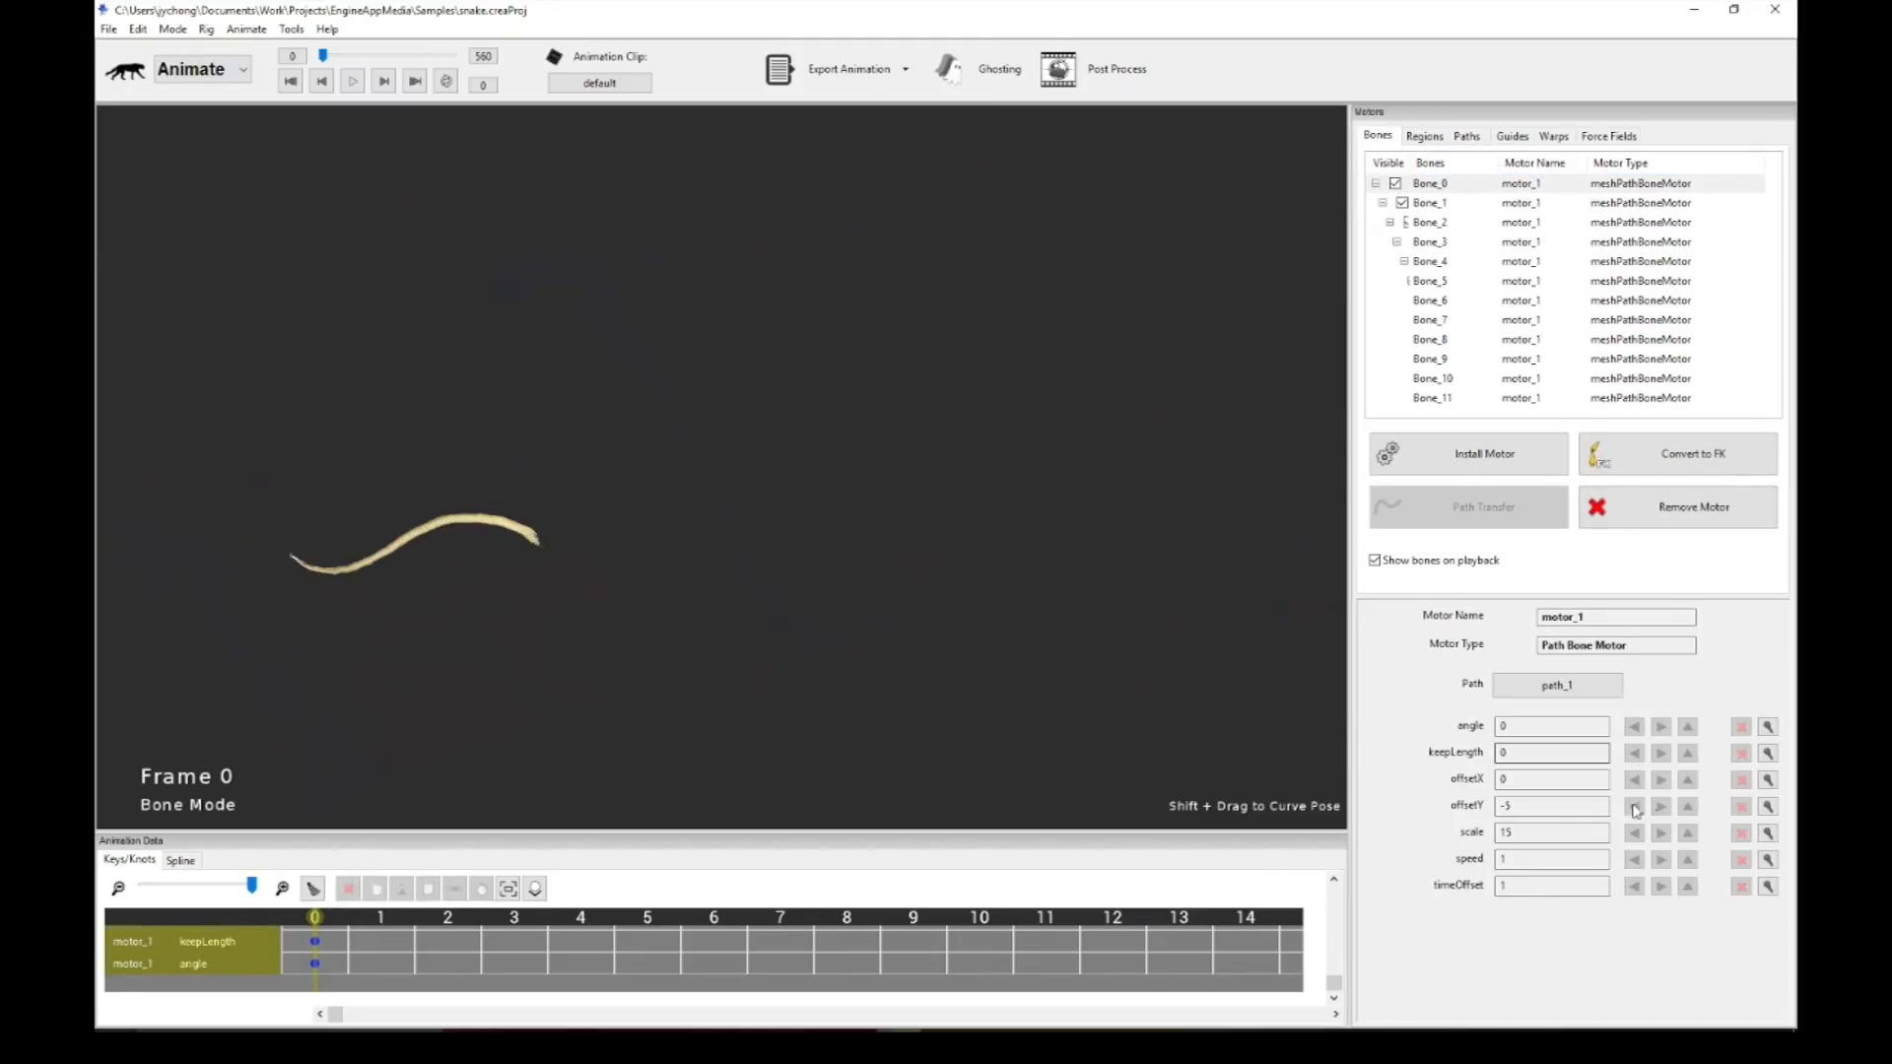
pyautogui.click(1550, 808)
pyautogui.write('0')
pyautogui.press('Return')
# Step: Set the Path Bone Motor's speed to 0.5 and play back the slowed motion with path_1 displayed
pyautogui.moveTo(619, 615); pyautogui.dragTo(720, 601)
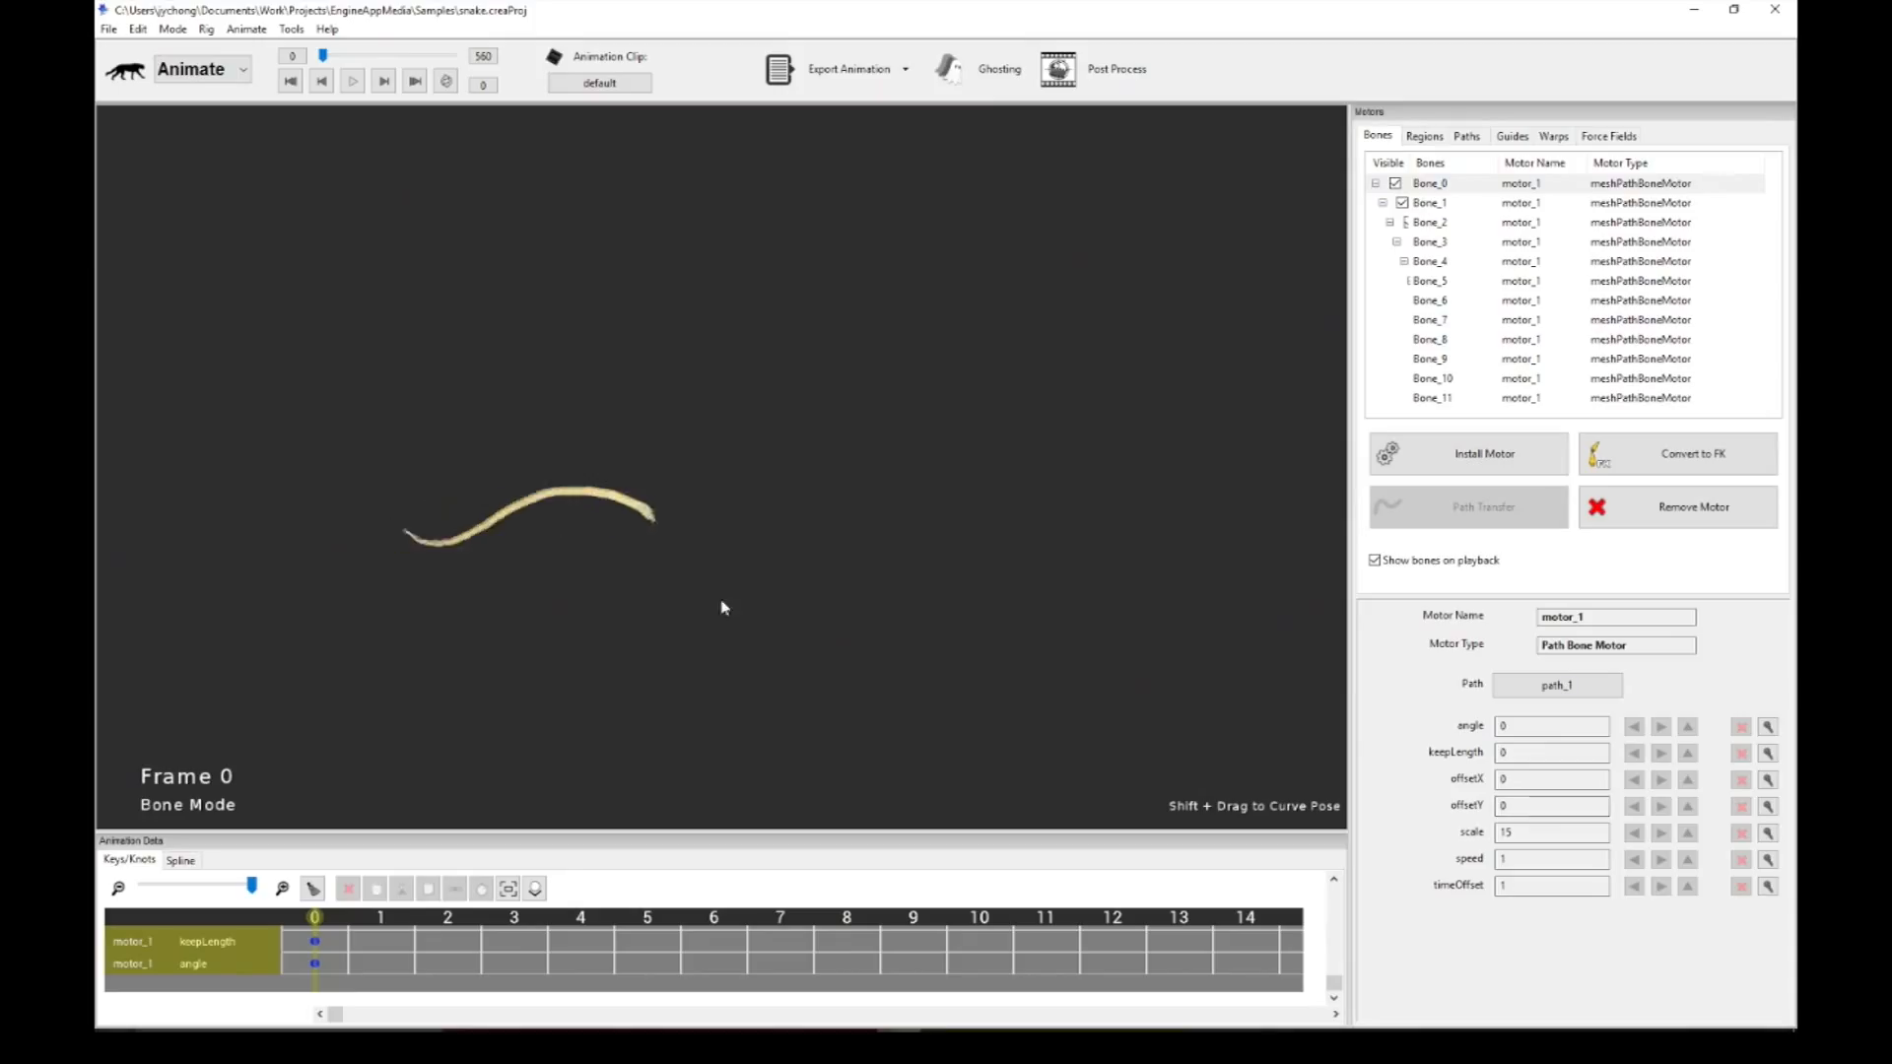
pyautogui.scroll(2, 724, 608)
pyautogui.click(1523, 859)
pyautogui.write('0.5')
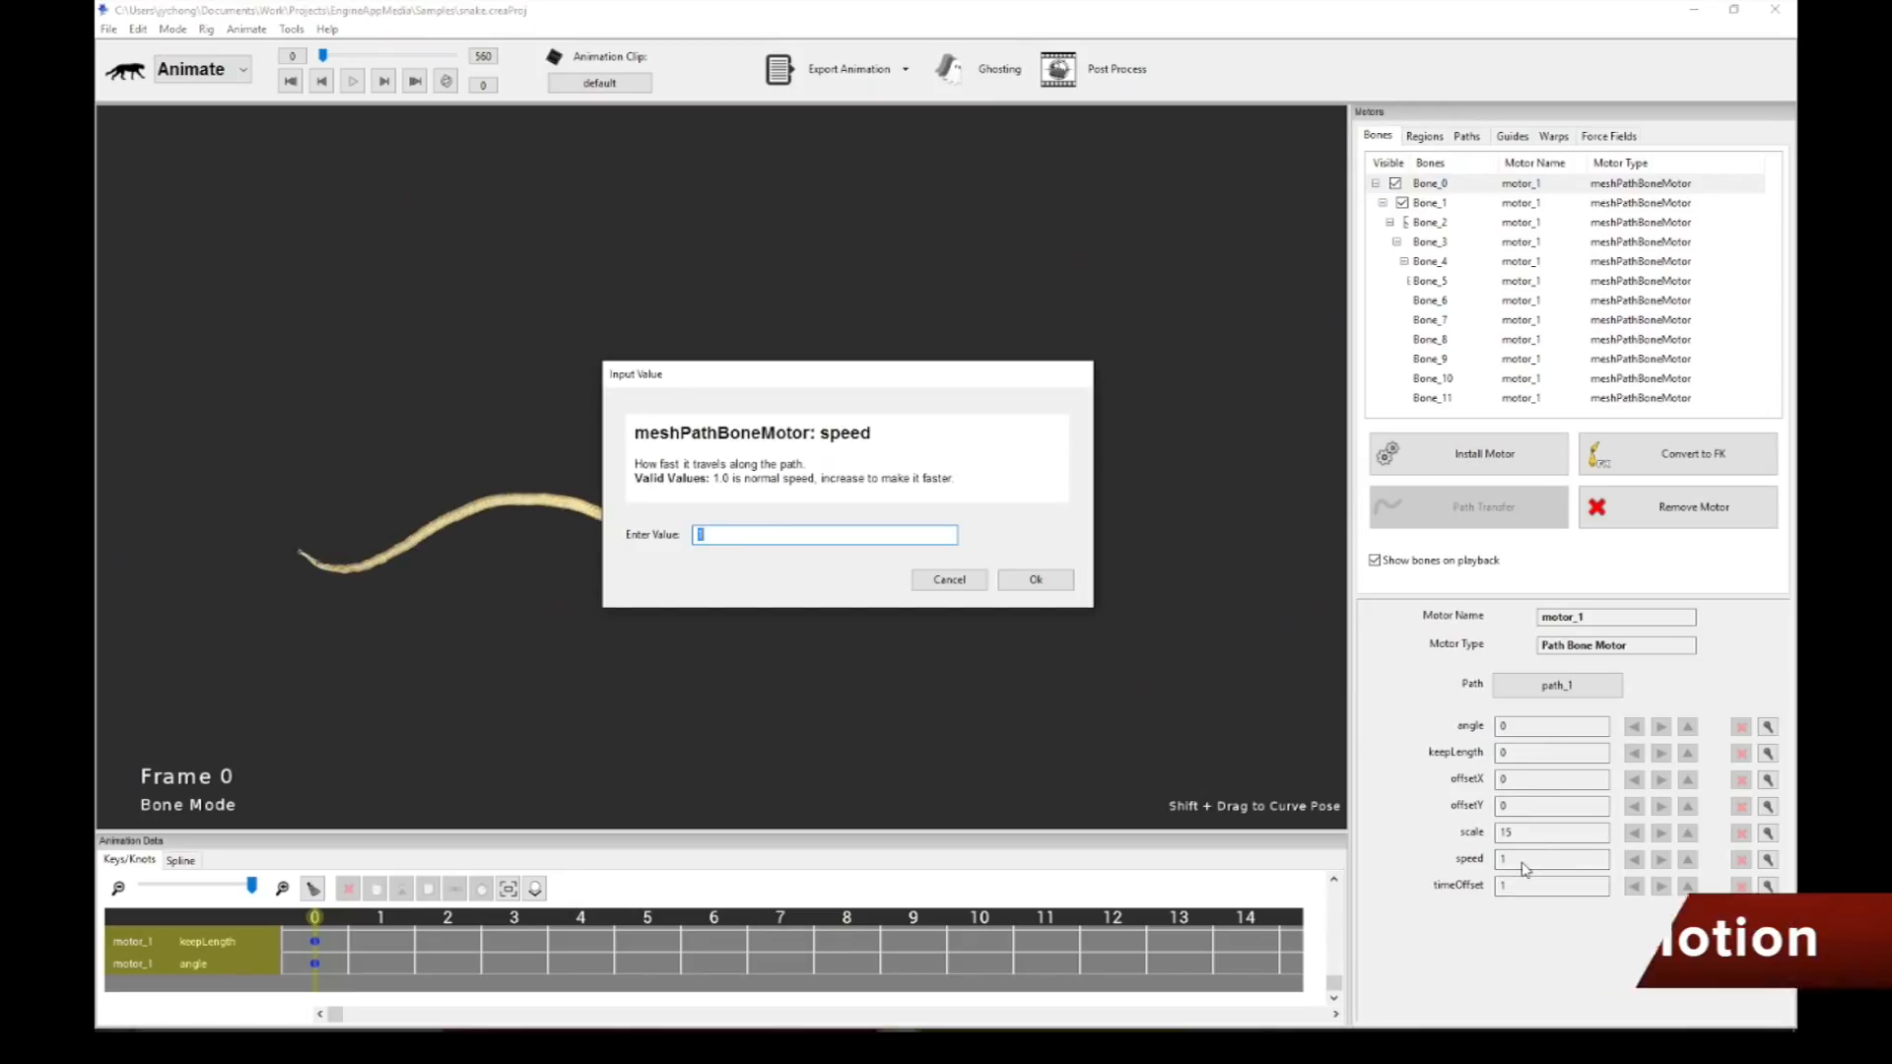
pyautogui.press('Return')
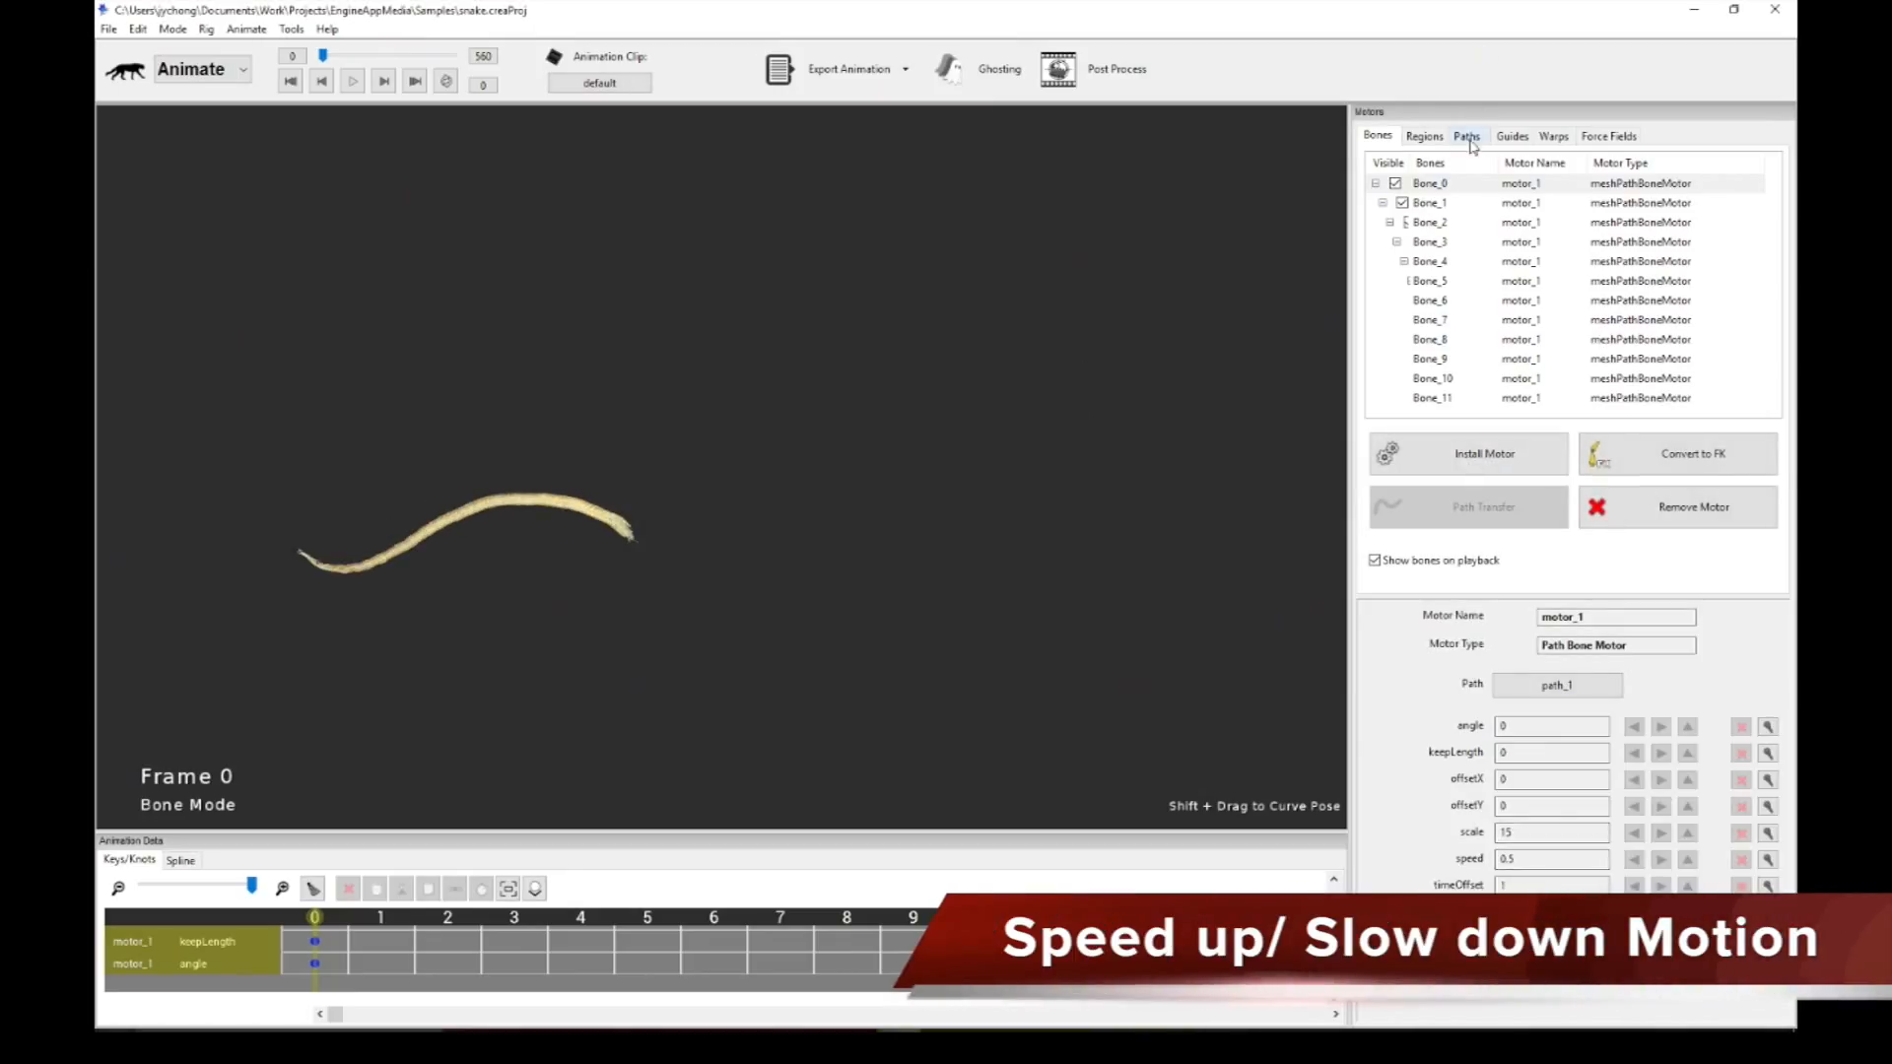
pyautogui.click(1466, 135)
pyautogui.press('space')
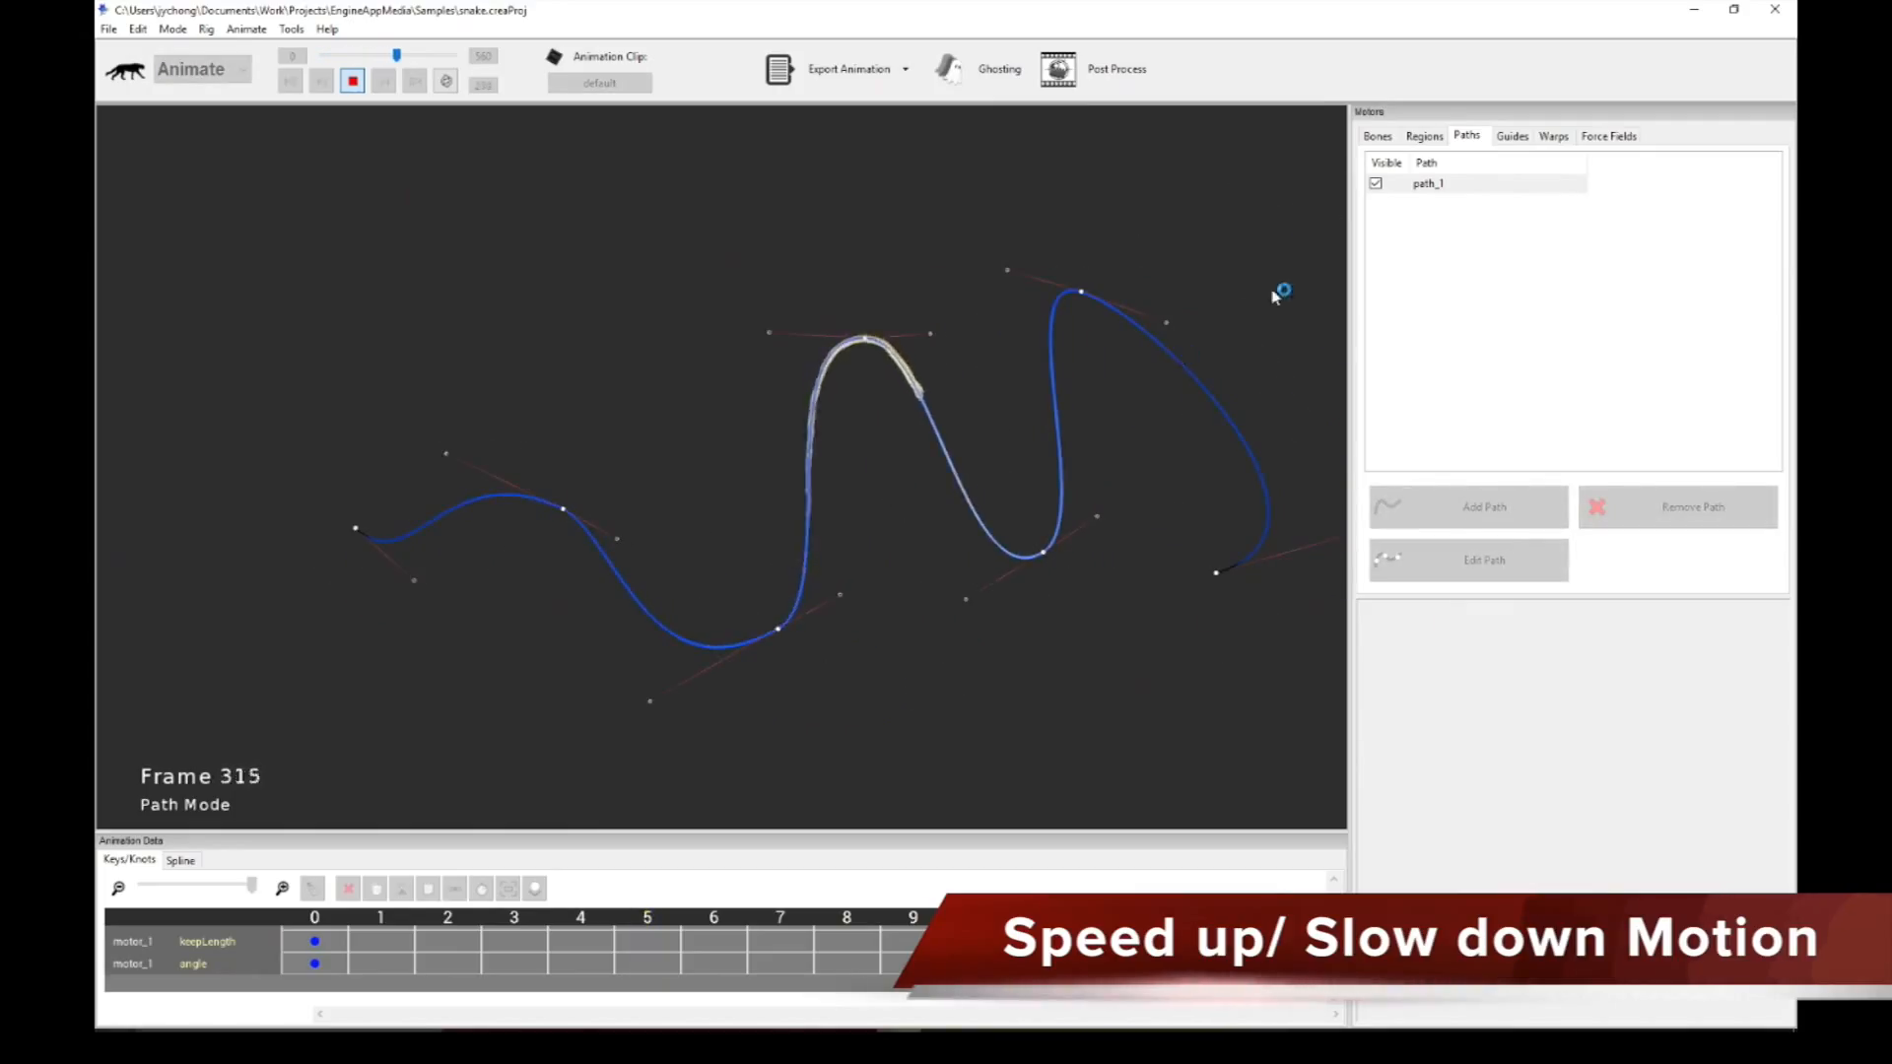
# Step: Set the Path Bone Motor's speed on Bone_0 to 2 and play back the faster motion along path_1
pyautogui.click(1376, 137)
pyautogui.click(1522, 184)
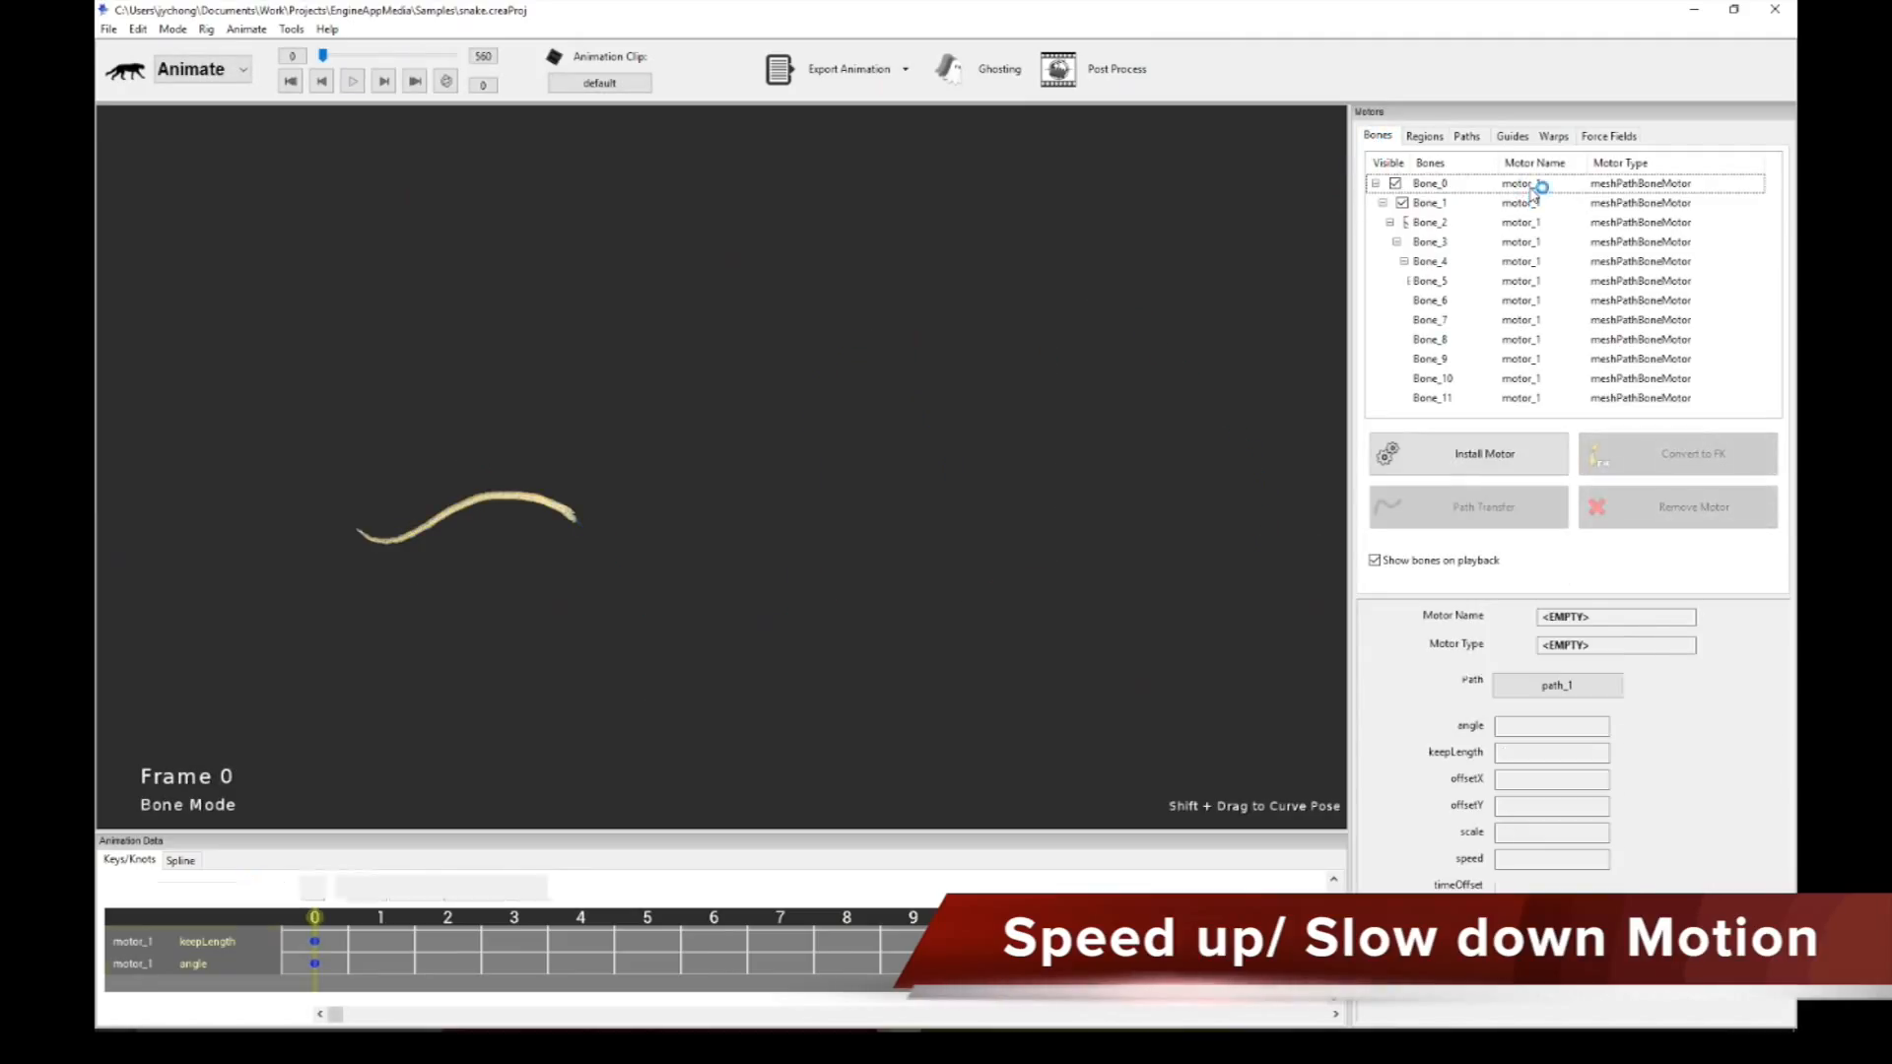
pyautogui.click(1525, 860)
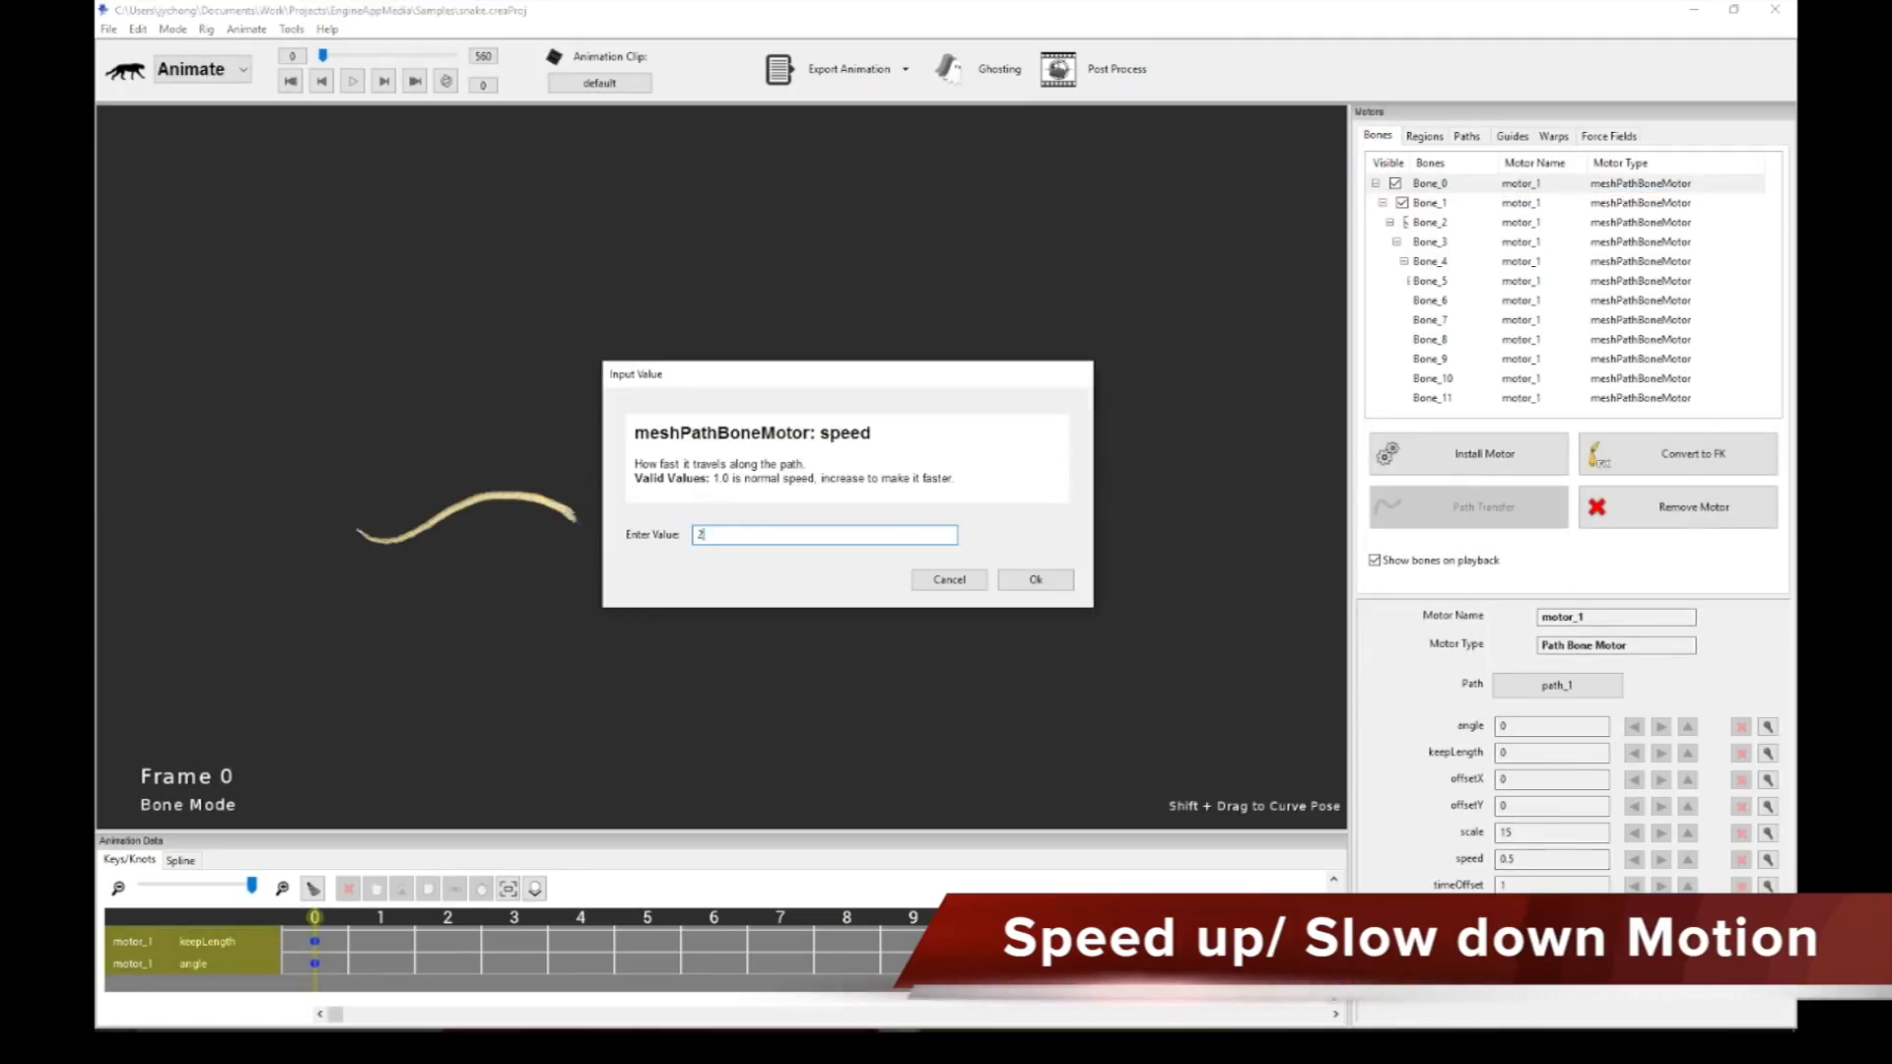
pyautogui.press('Return')
pyautogui.click(1466, 137)
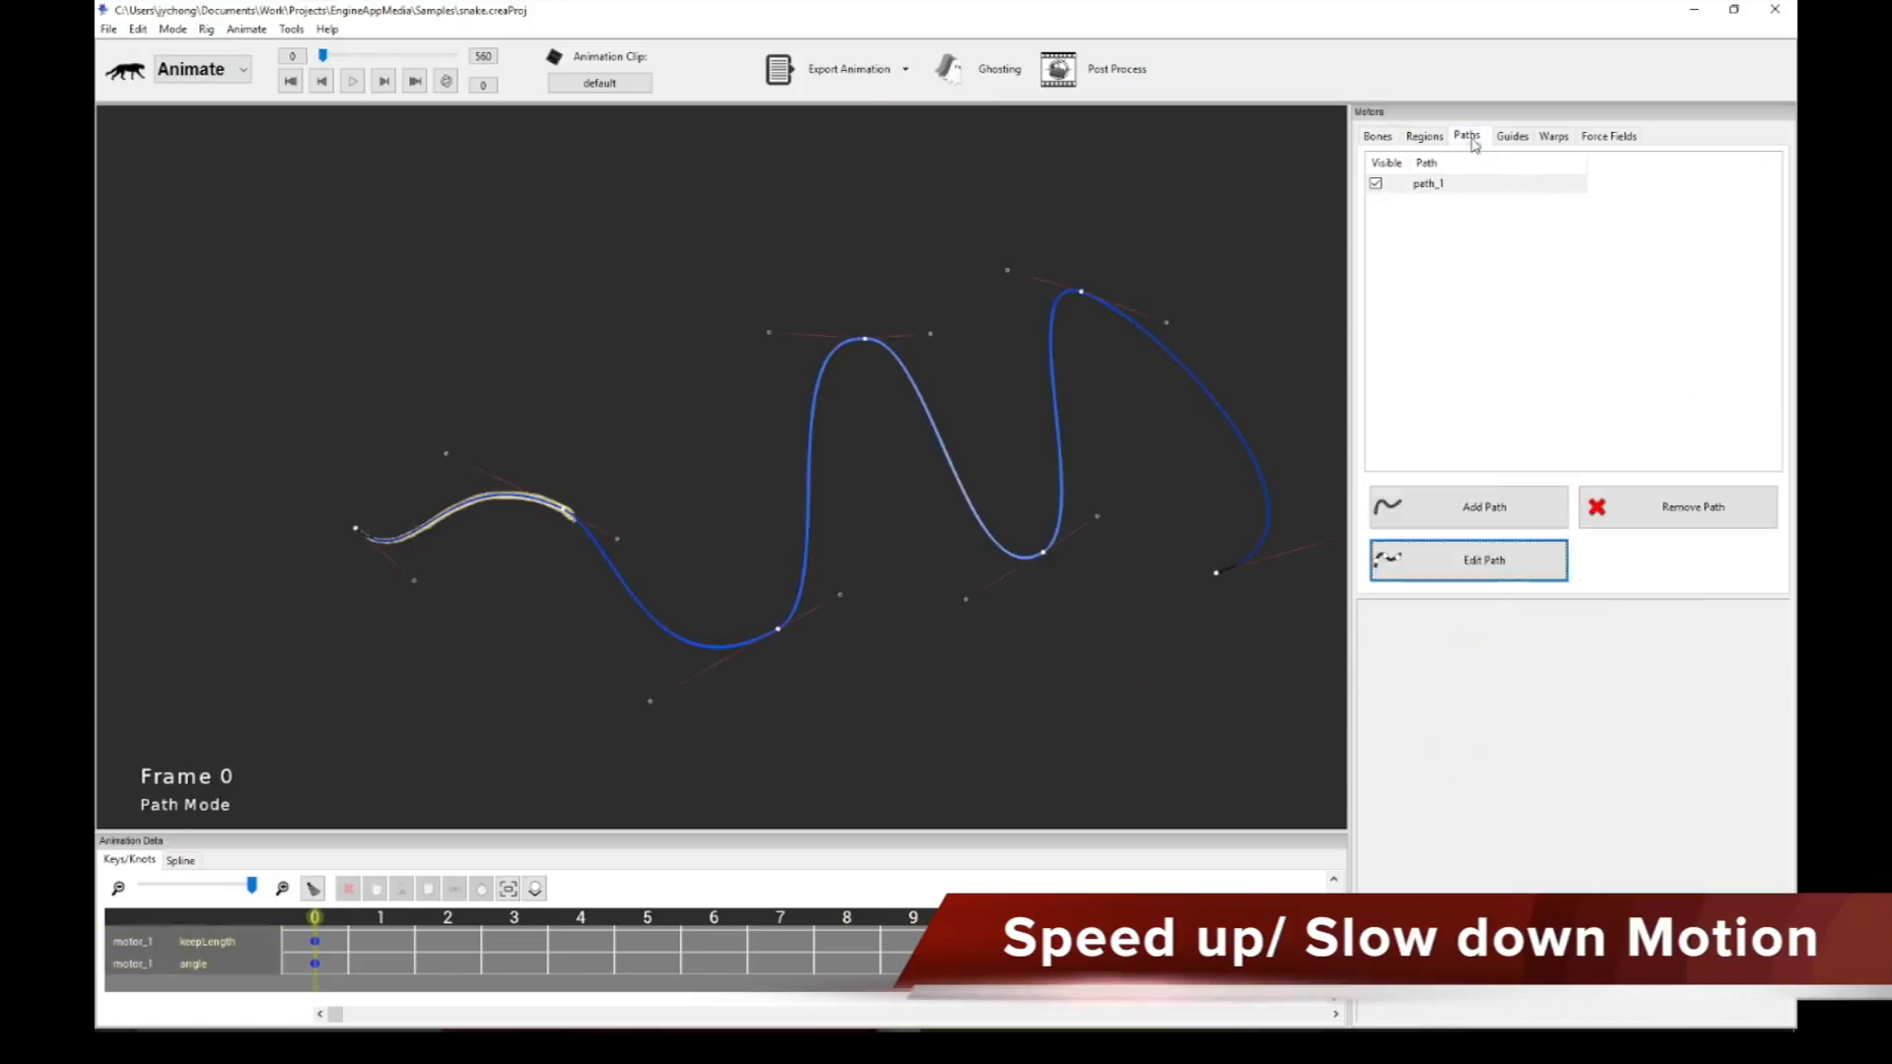
pyautogui.press('space')
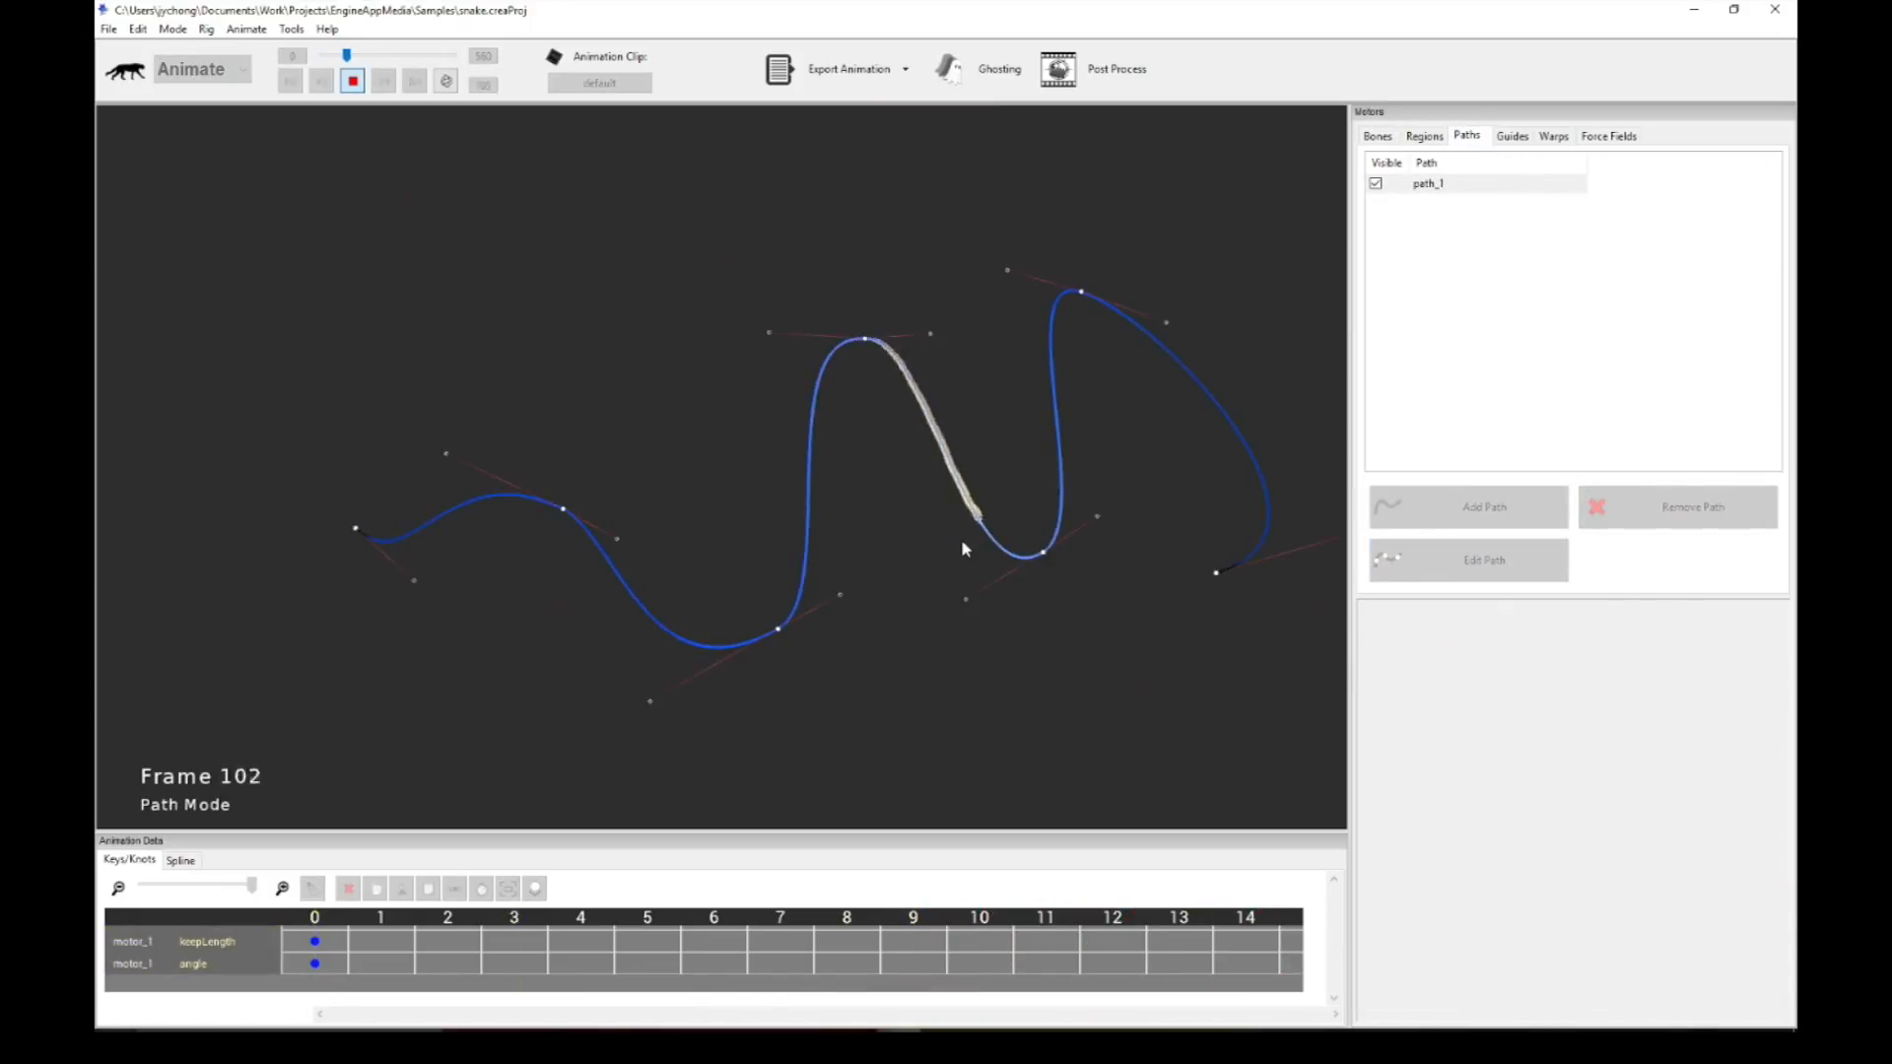
pyautogui.press('space')
# Step: Select Bone_1 and set the Path Bone Motor's speed back to 1
pyautogui.click(1377, 135)
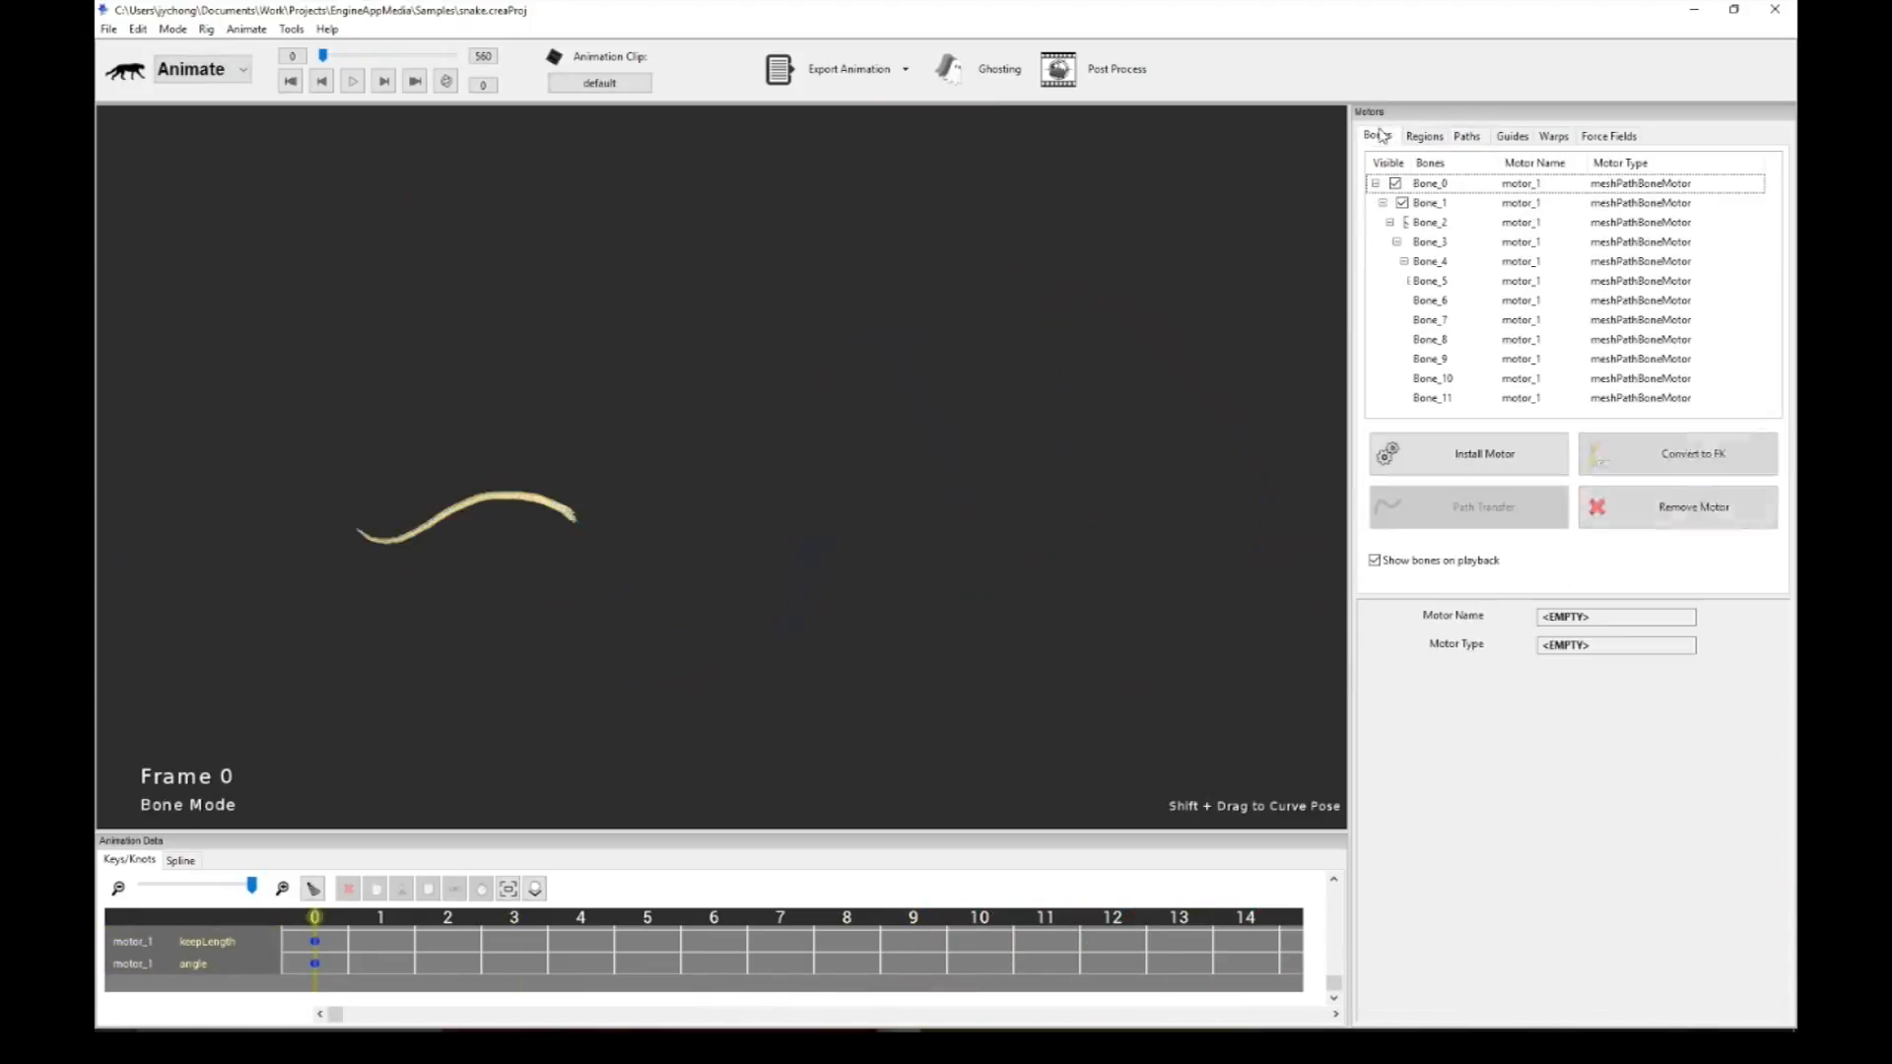
pyautogui.click(1542, 203)
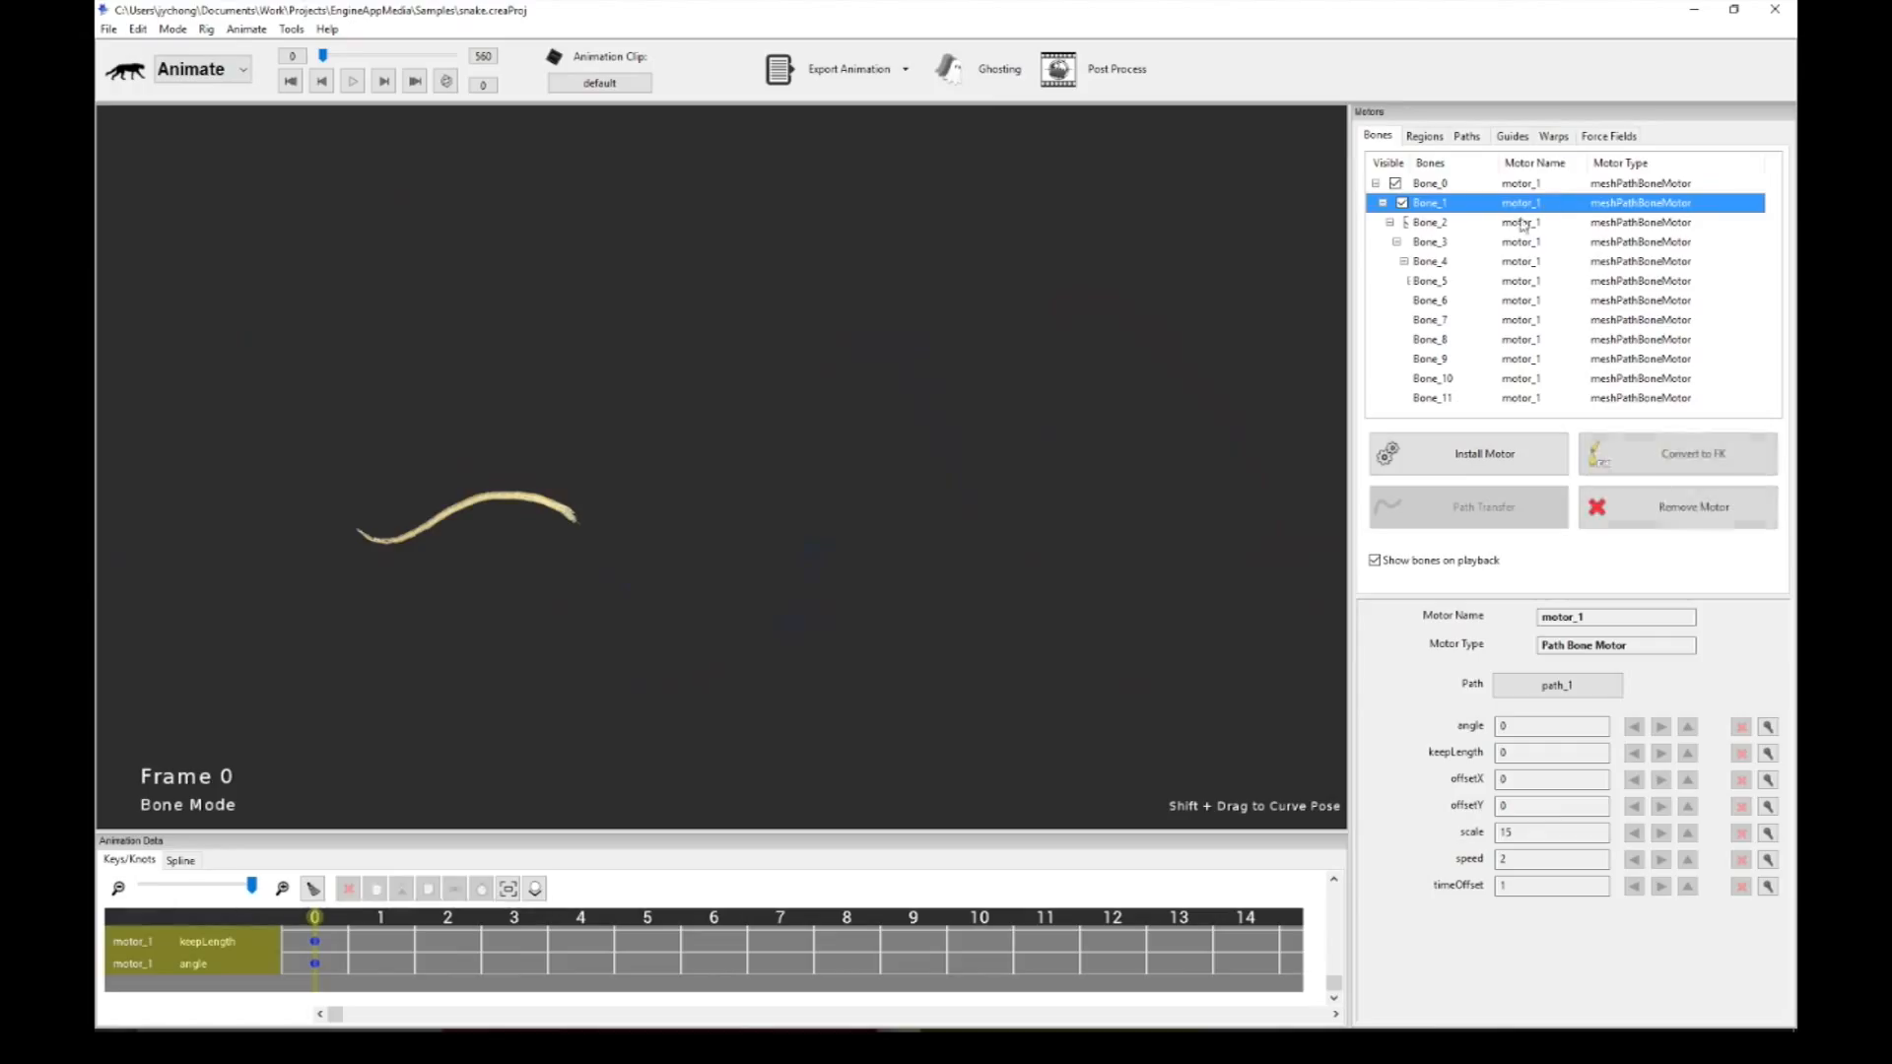
pyautogui.click(1536, 863)
pyautogui.write('1')
pyautogui.press('Return')
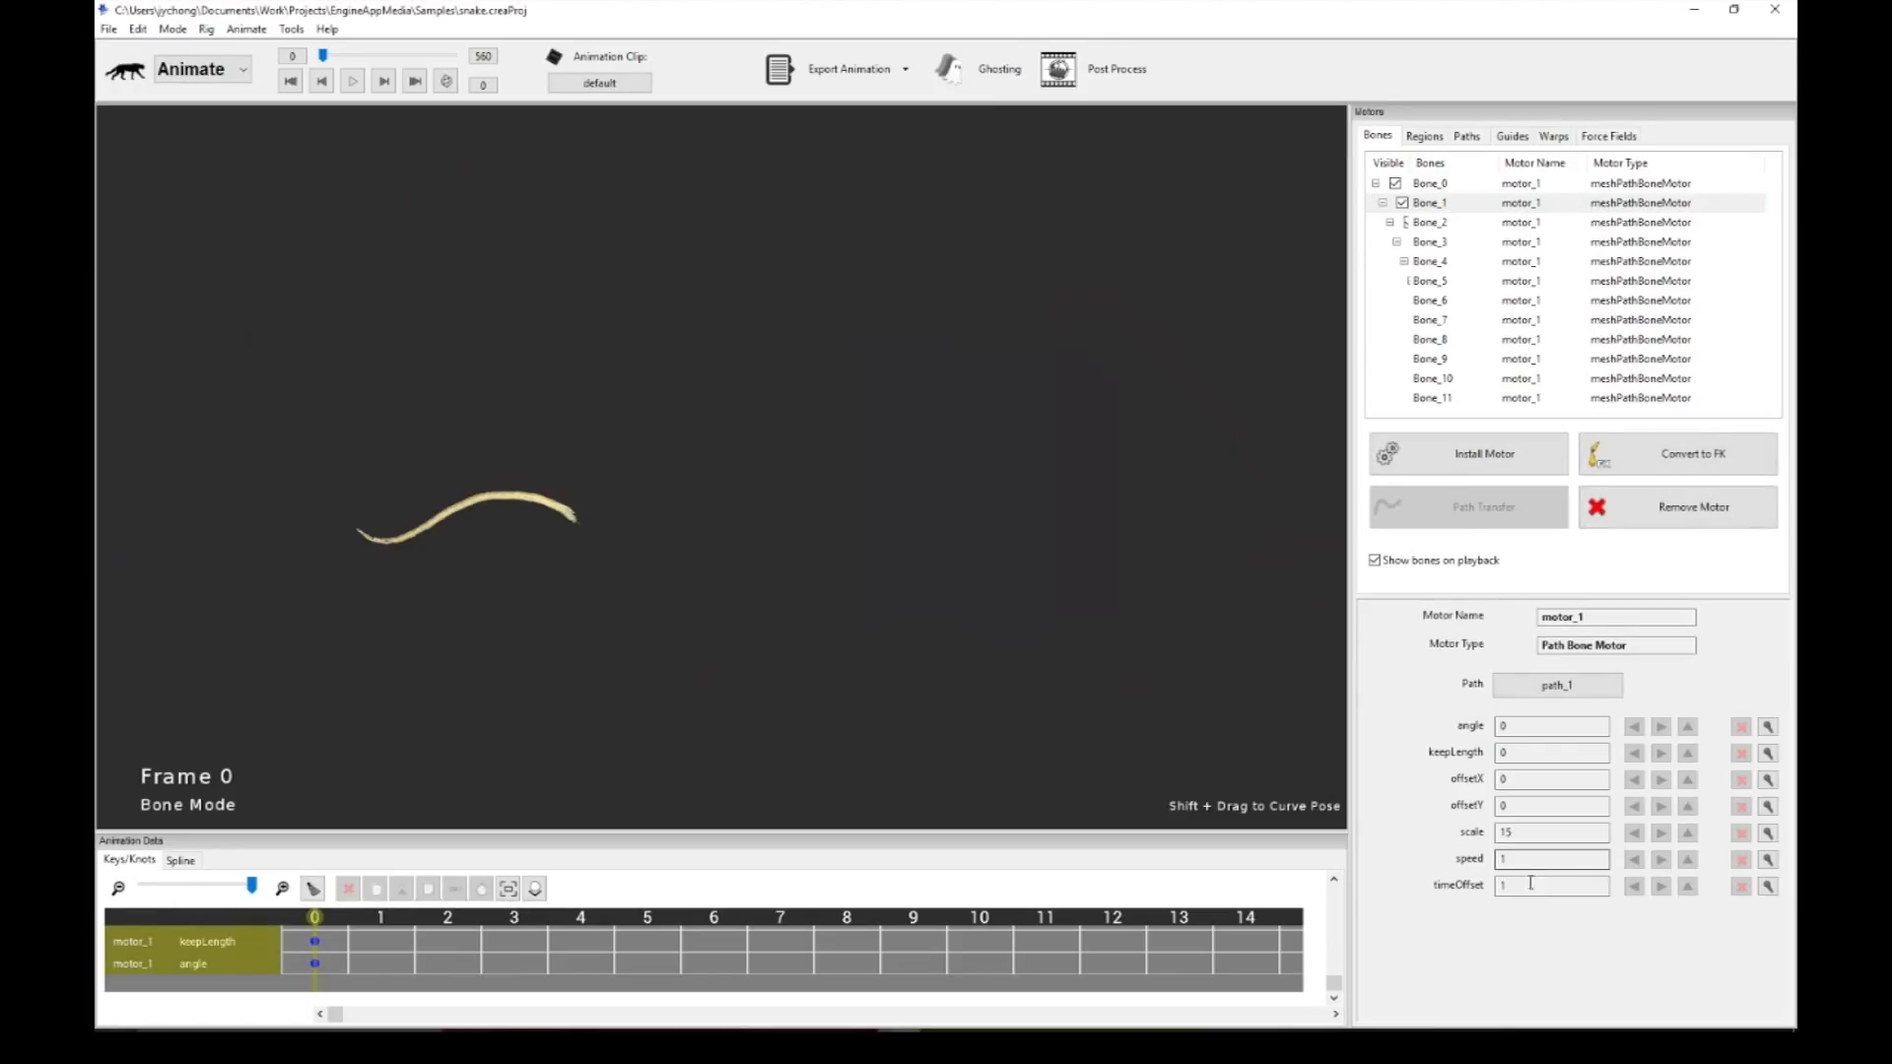
# Step: Set the Path Bone Motor's timeOffset to 50 and play back the snake from its shifted starting position
pyautogui.click(1519, 888)
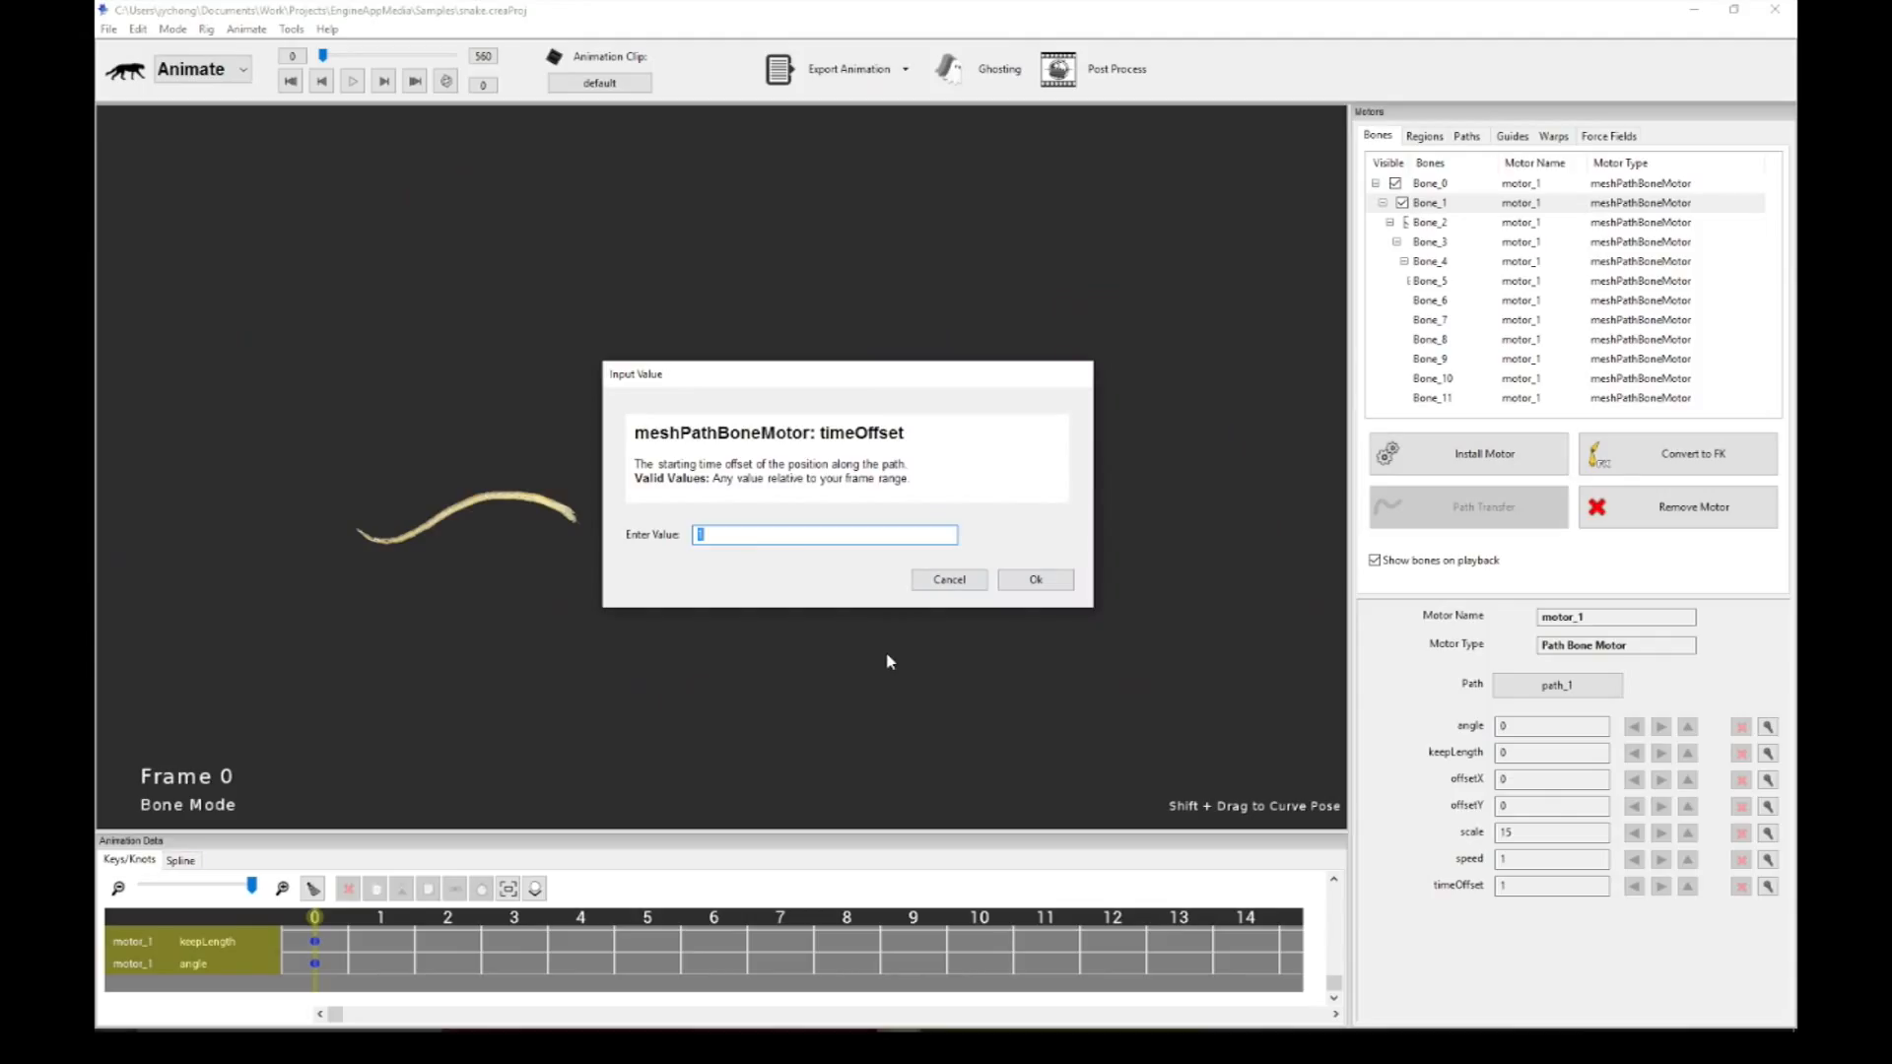
pyautogui.press('Return')
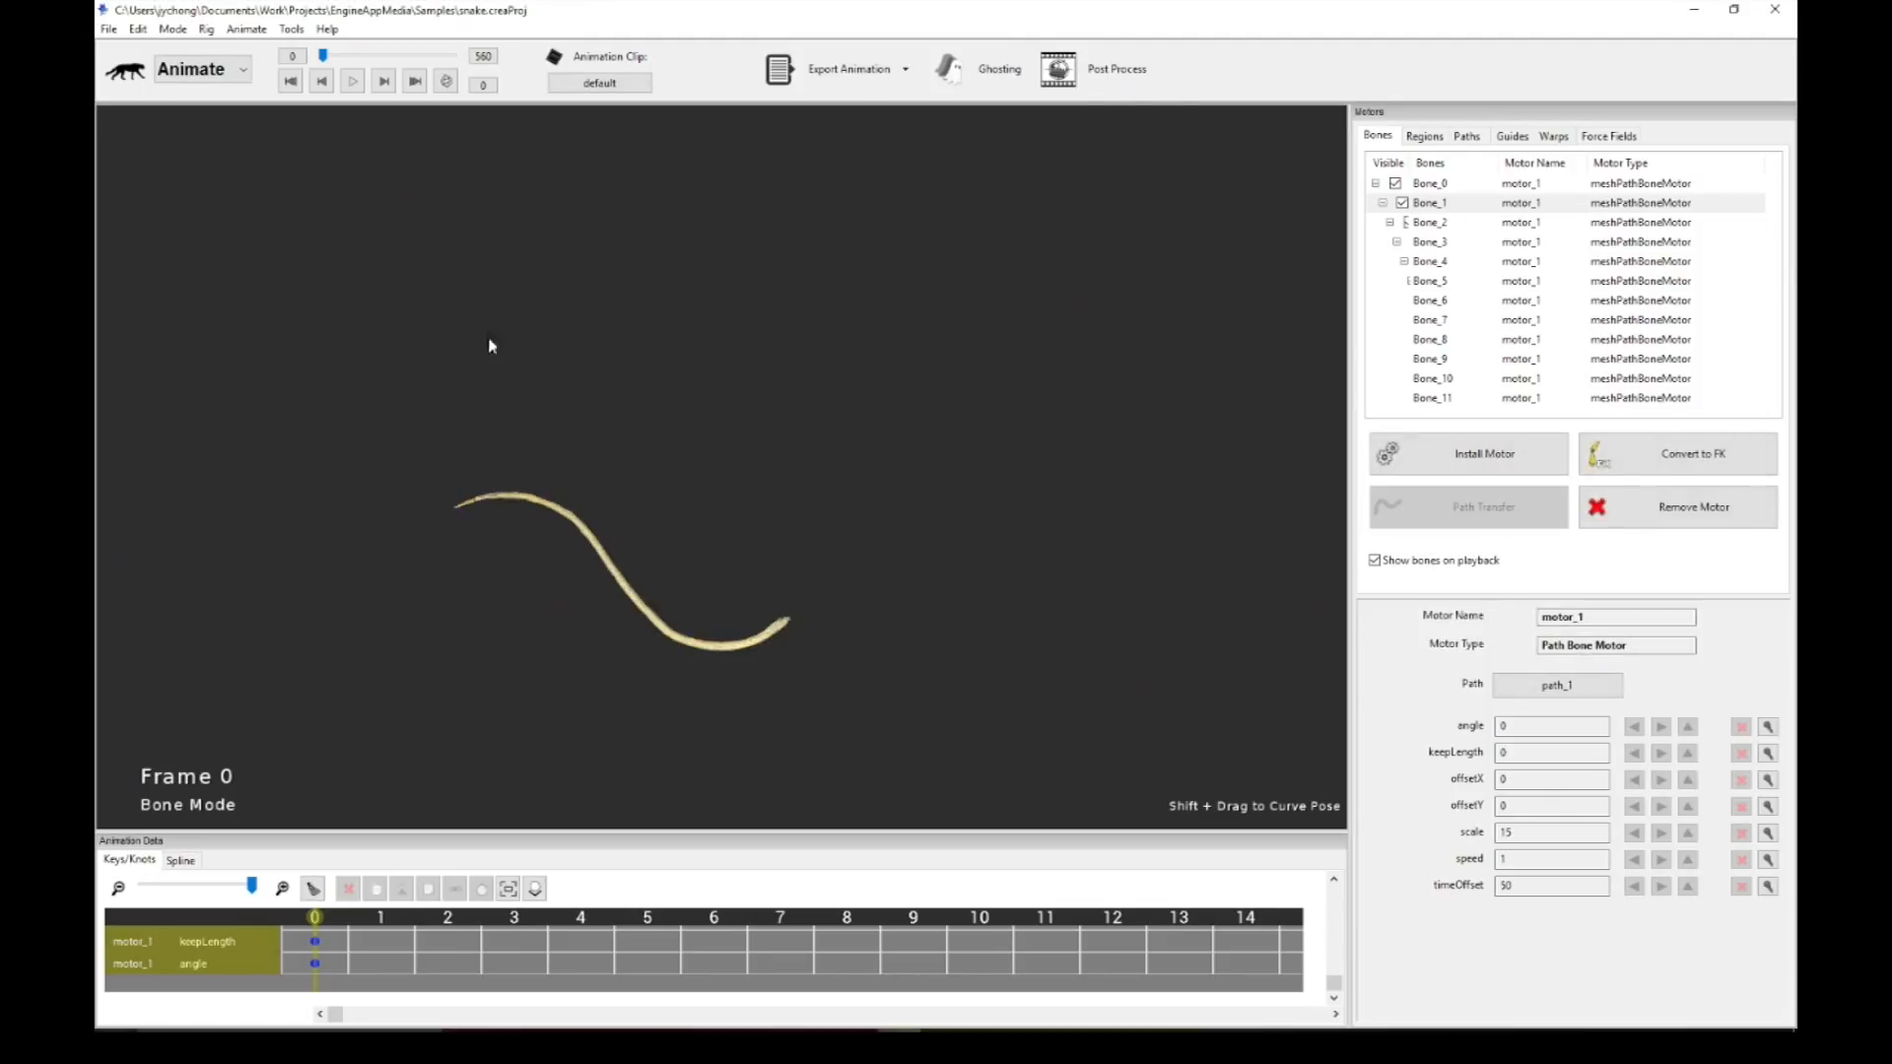
pyautogui.press('space')
pyautogui.press('space')
# Step: Set the Path Bone Motor's timeOffset to 0 and play back the snake with path_1 displayed
pyautogui.click(1573, 888)
pyautogui.write('0')
pyautogui.press('Return')
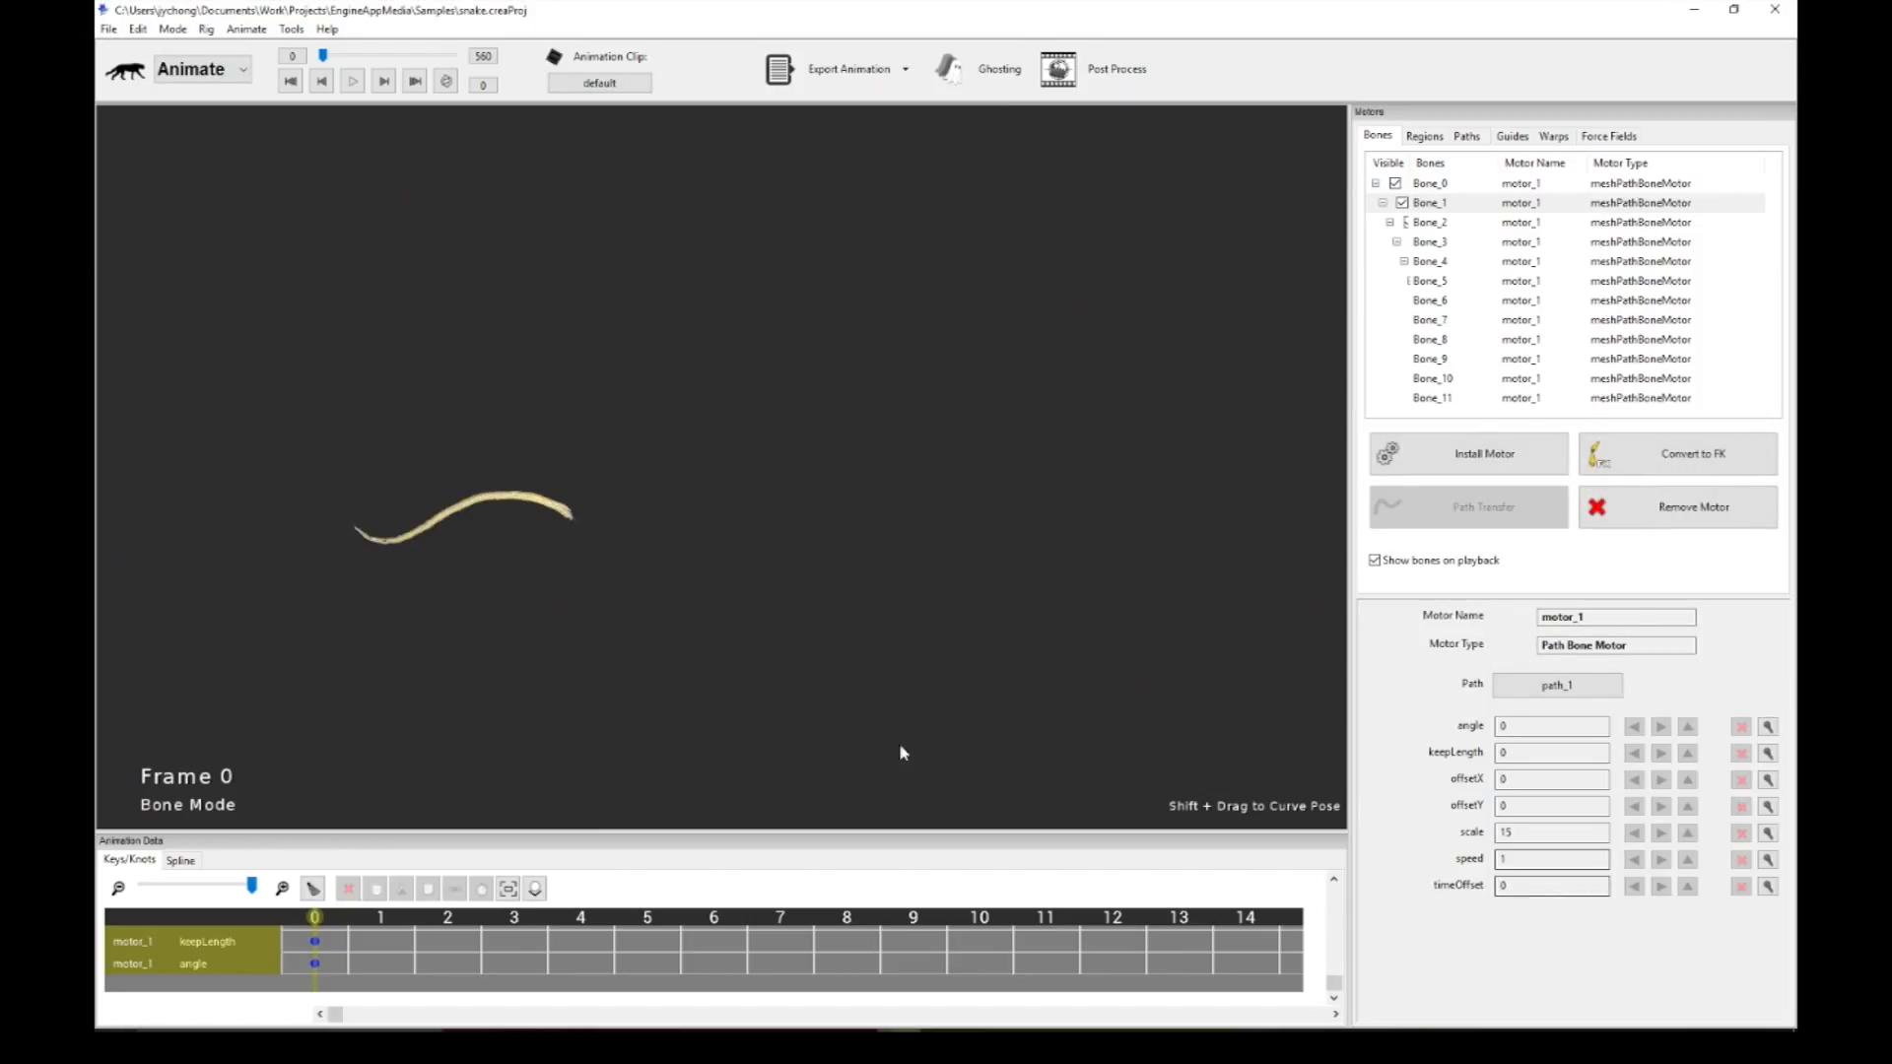
pyautogui.click(1466, 138)
pyautogui.press('space')
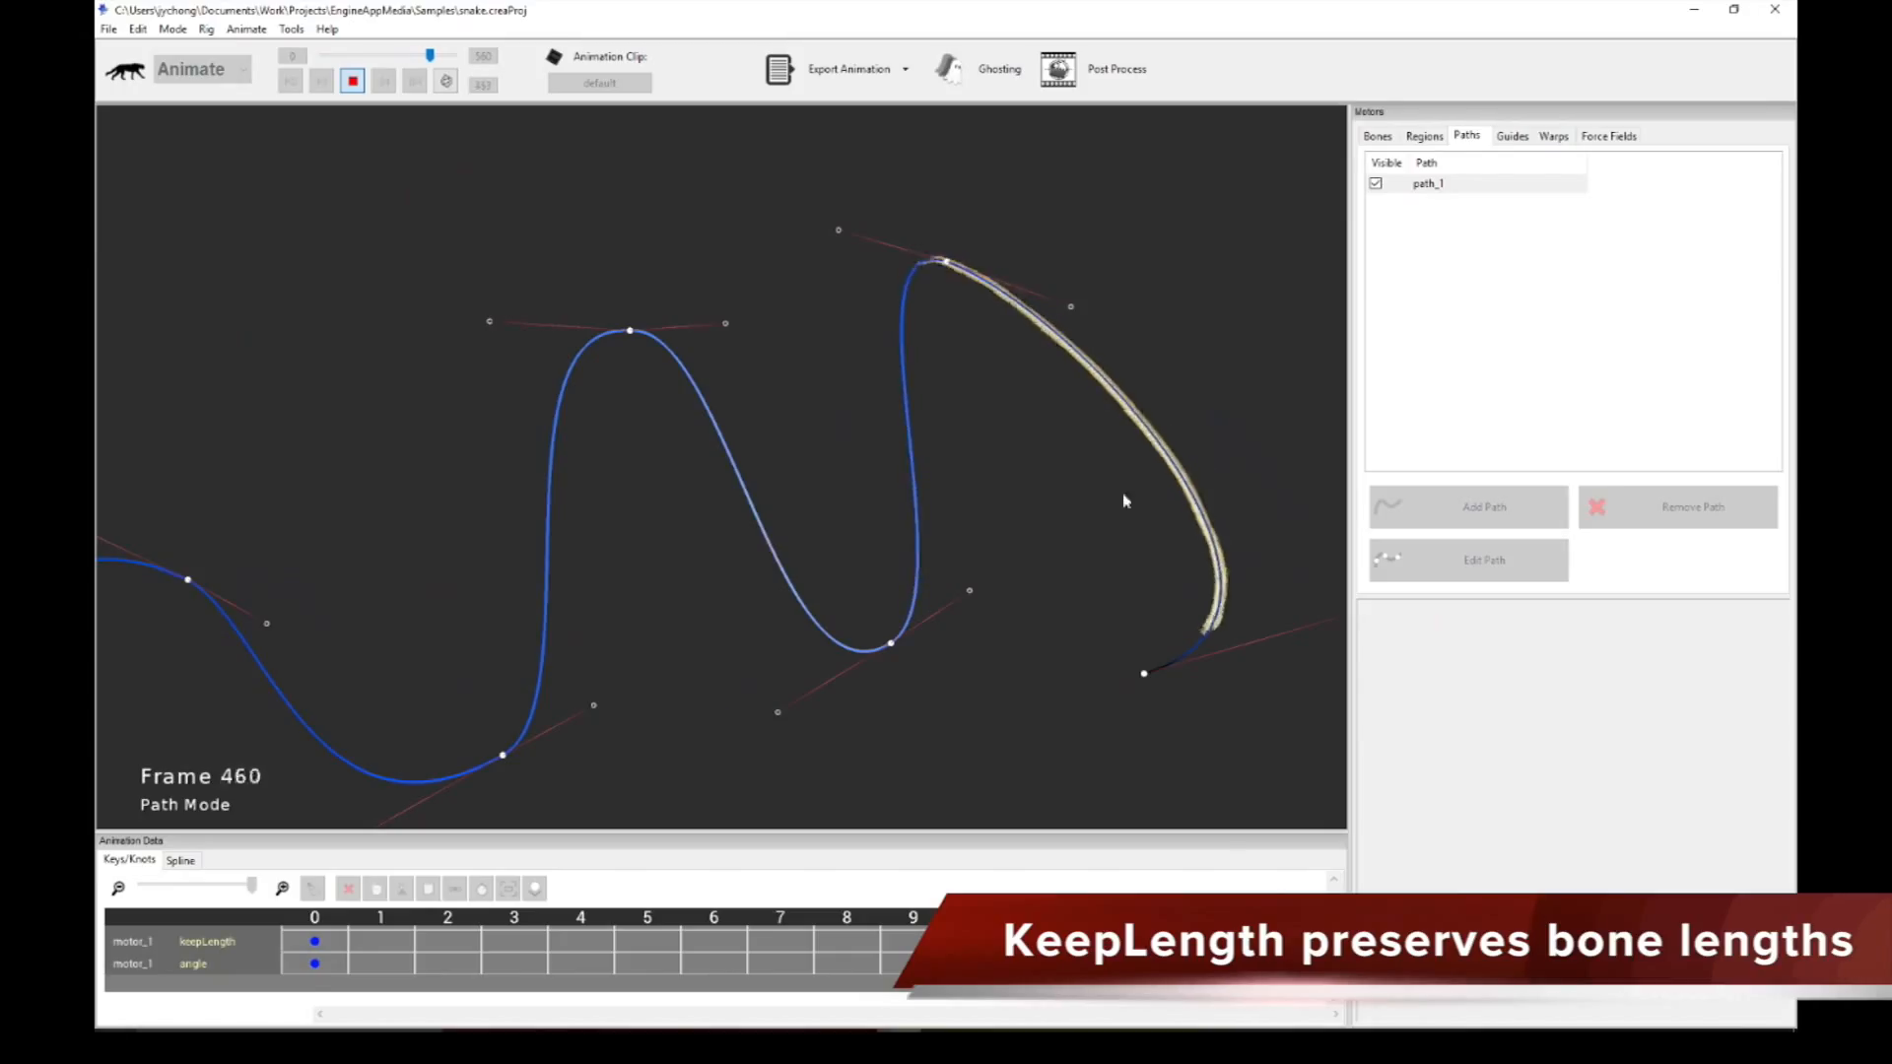
pyautogui.press('space')
# Step: Set the Path Bone Motor's keepLength on Bone_0 to 100 and play back the snake against path_1
pyautogui.moveTo(912, 445); pyautogui.dragTo(1081, 413)
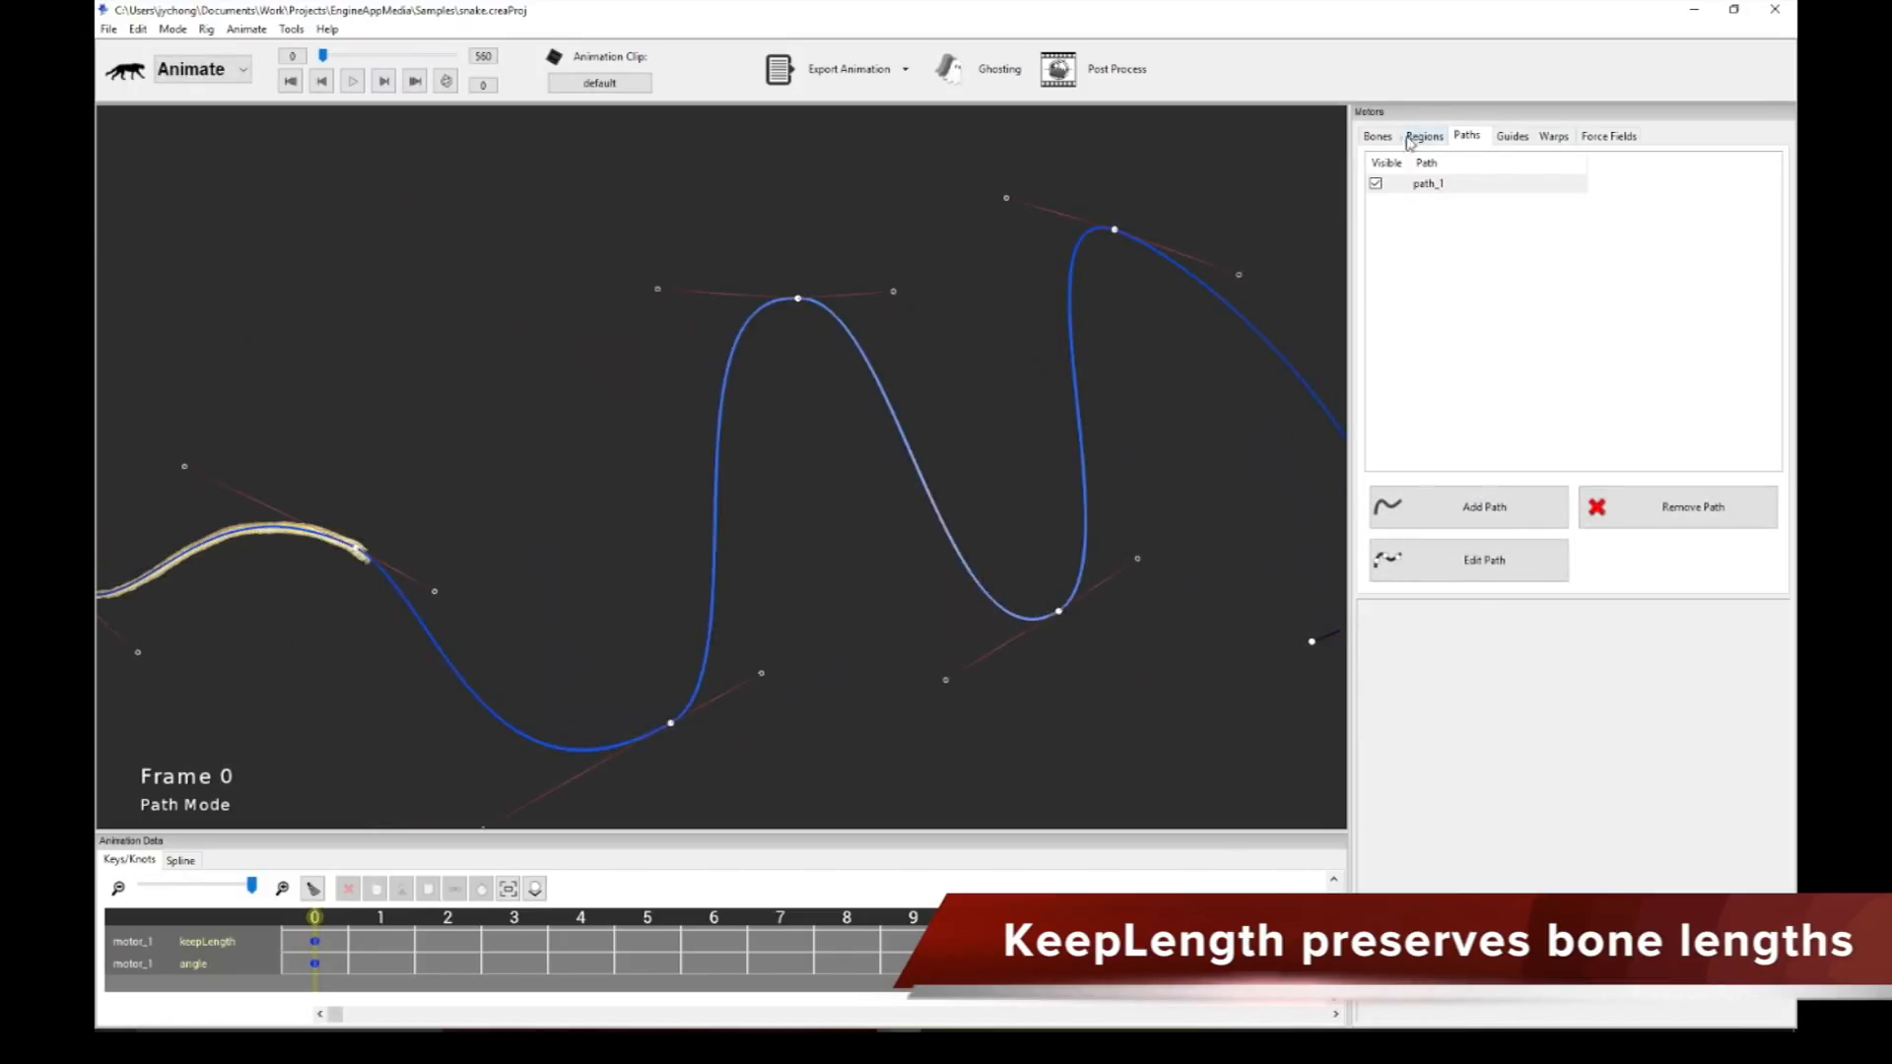
pyautogui.click(1377, 136)
pyautogui.click(1532, 186)
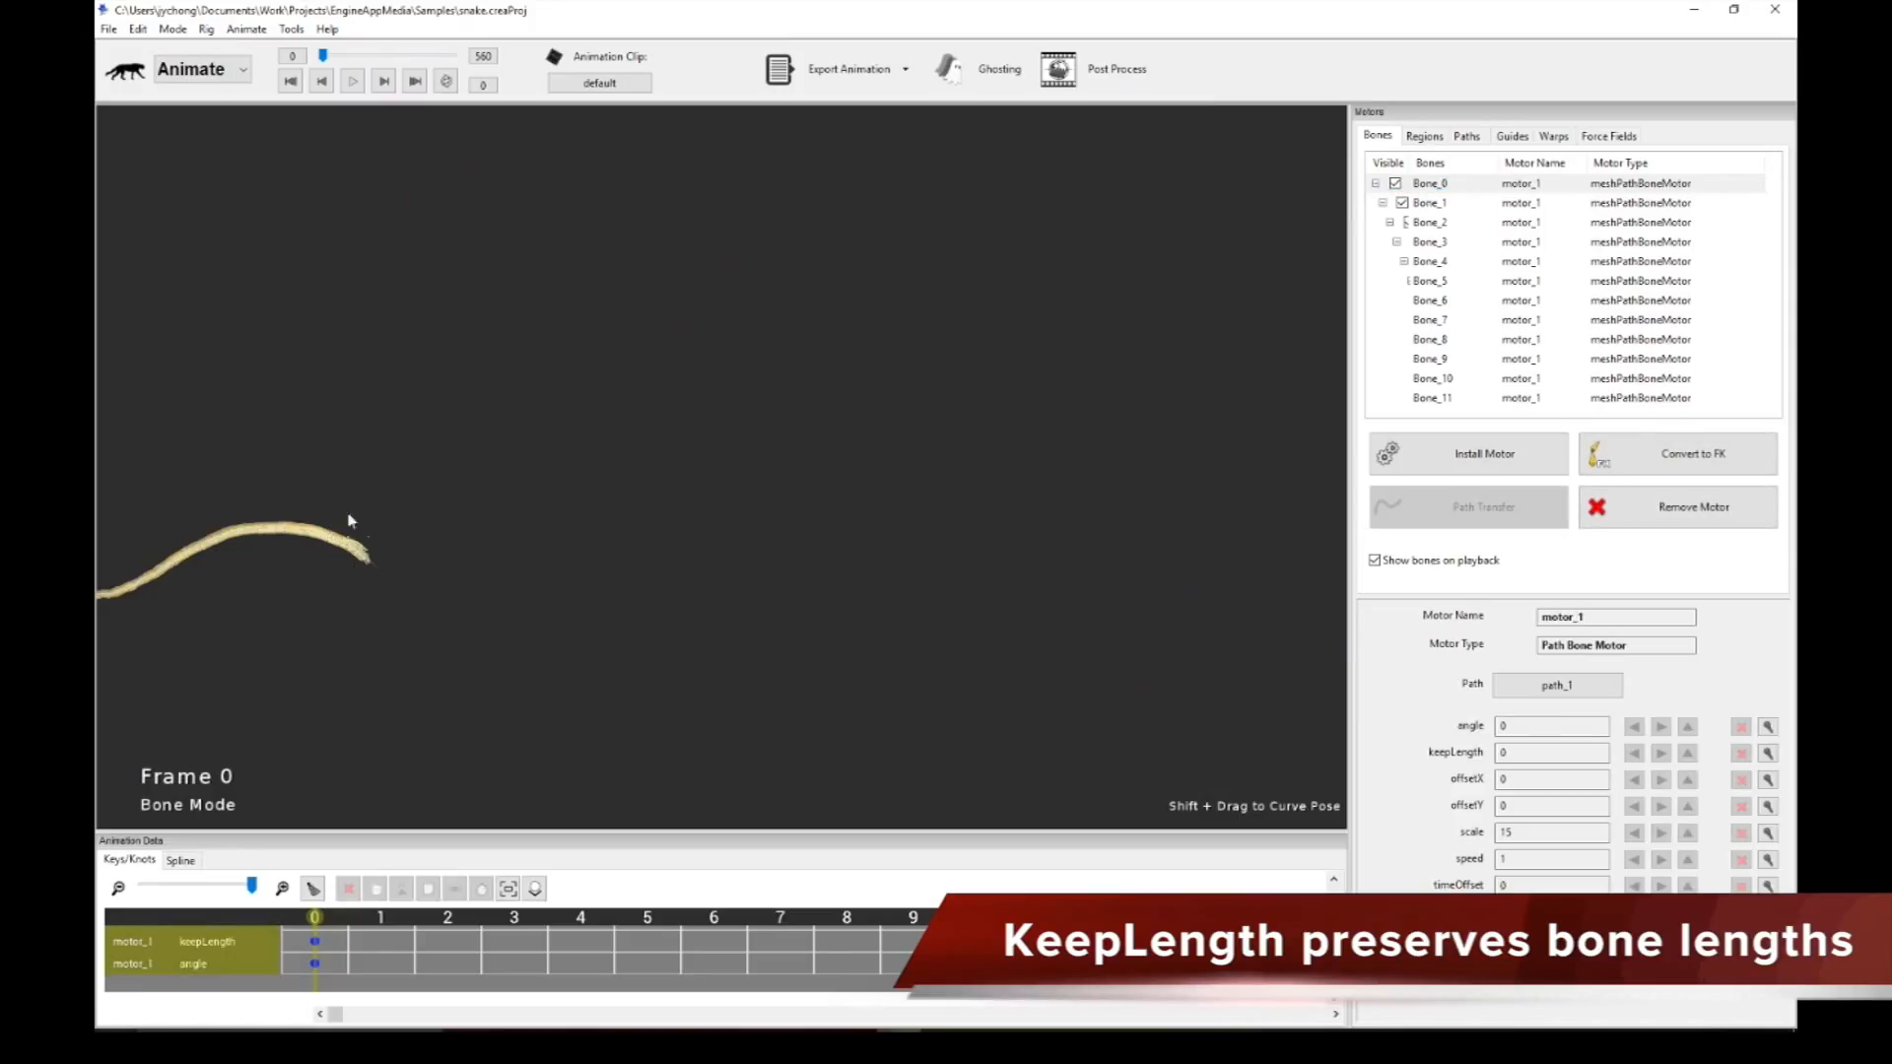
pyautogui.moveTo(463, 678); pyautogui.dragTo(739, 604)
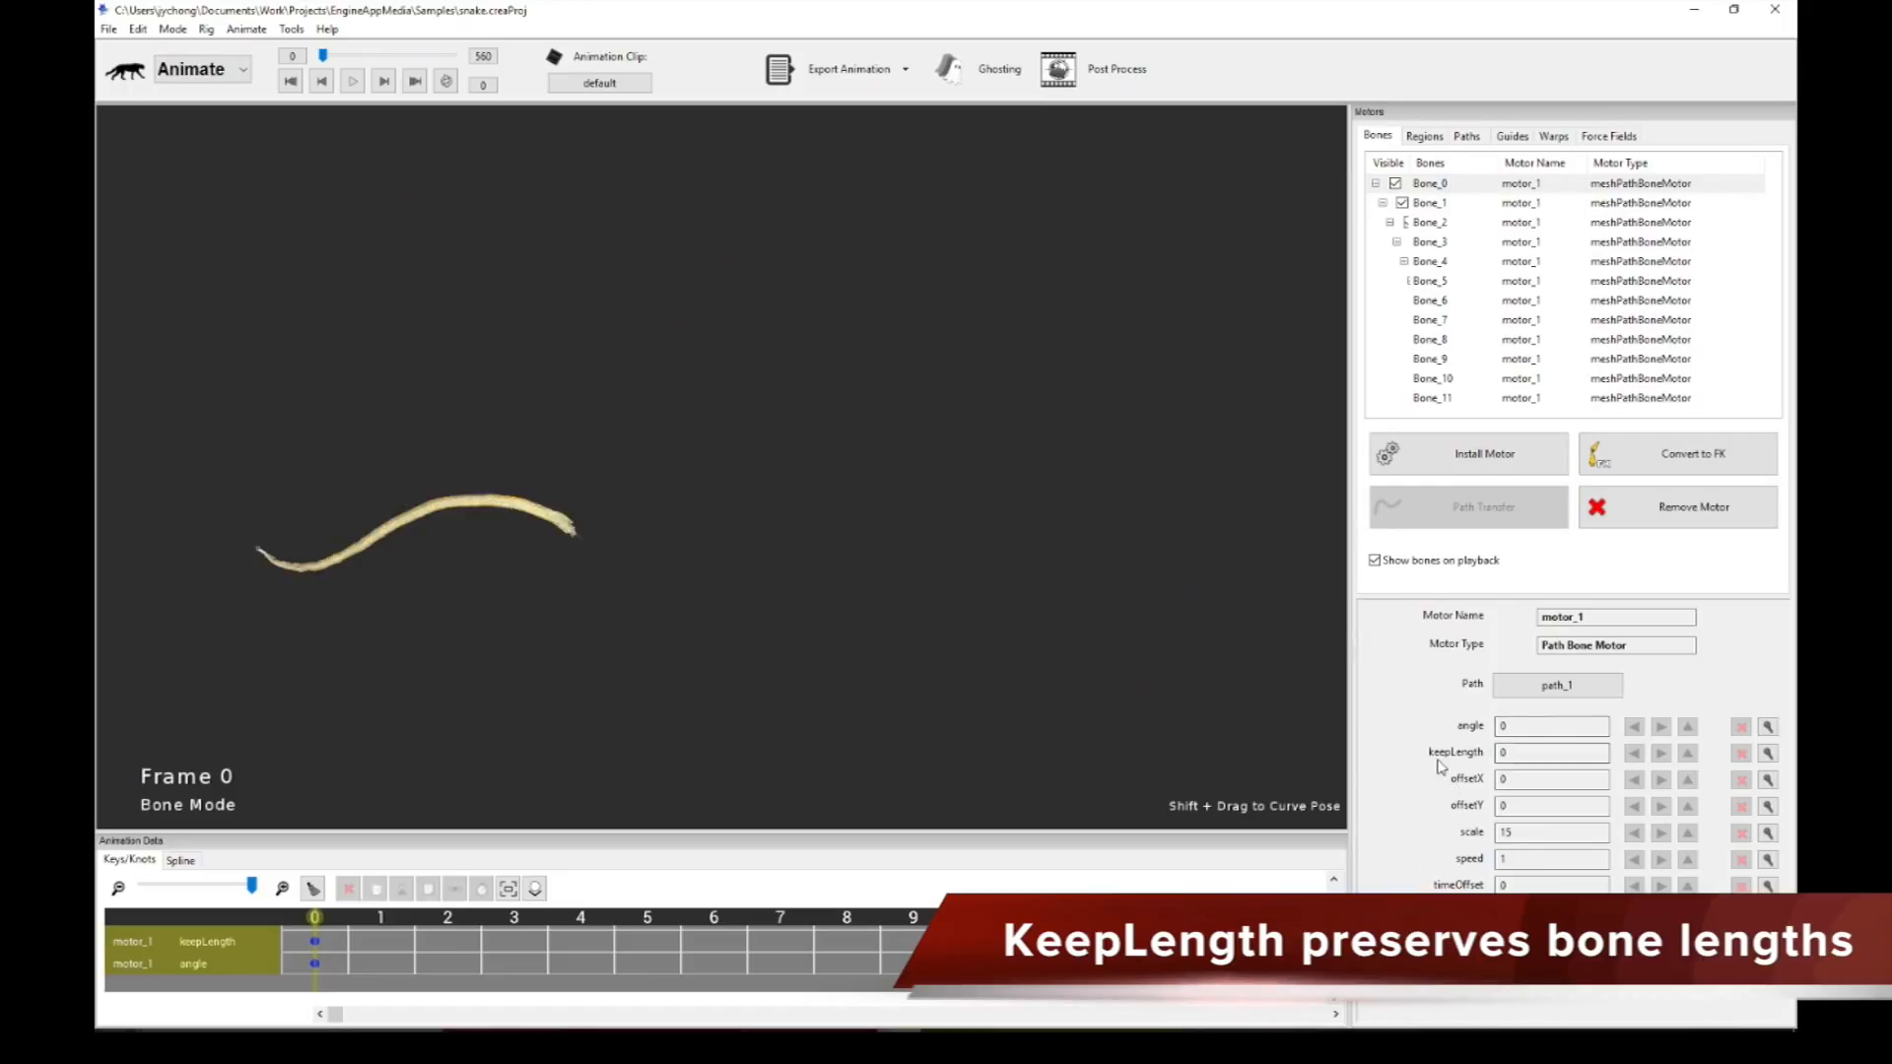
pyautogui.click(1531, 754)
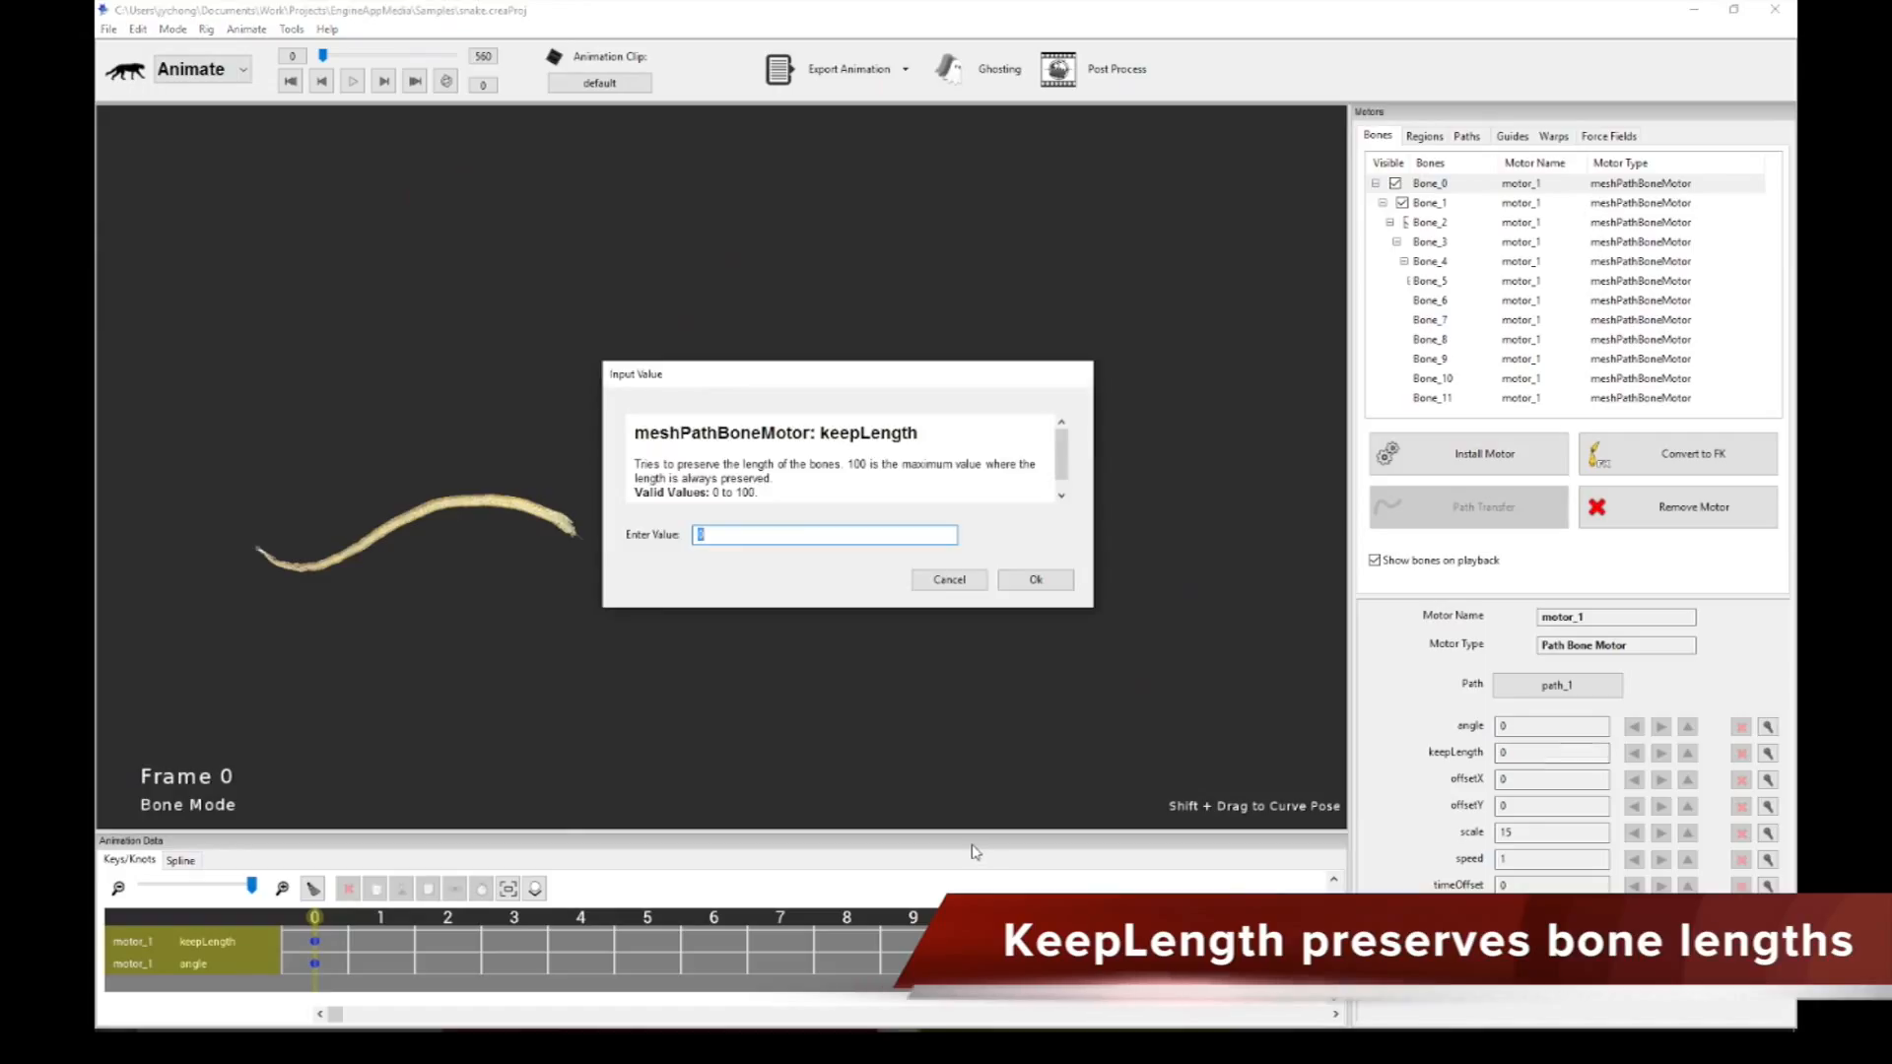
pyautogui.write('100')
pyautogui.press('Return')
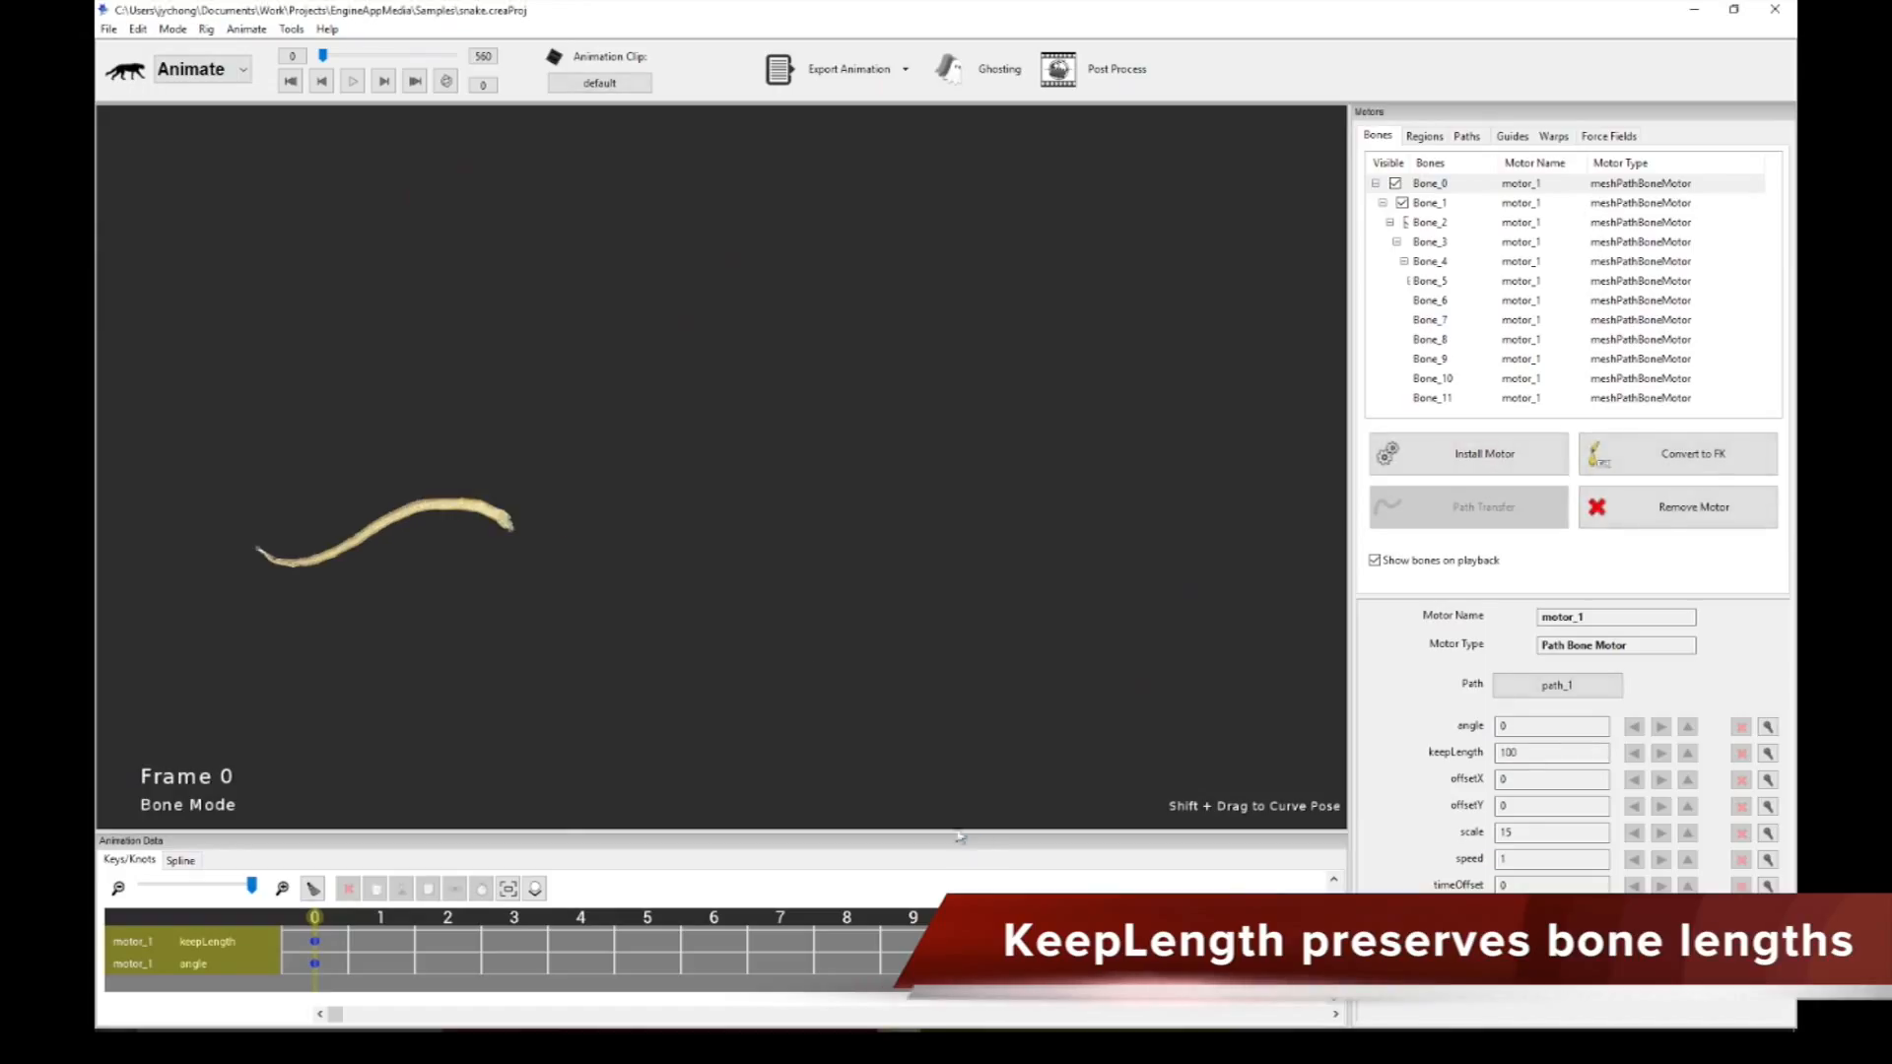
pyautogui.click(1467, 136)
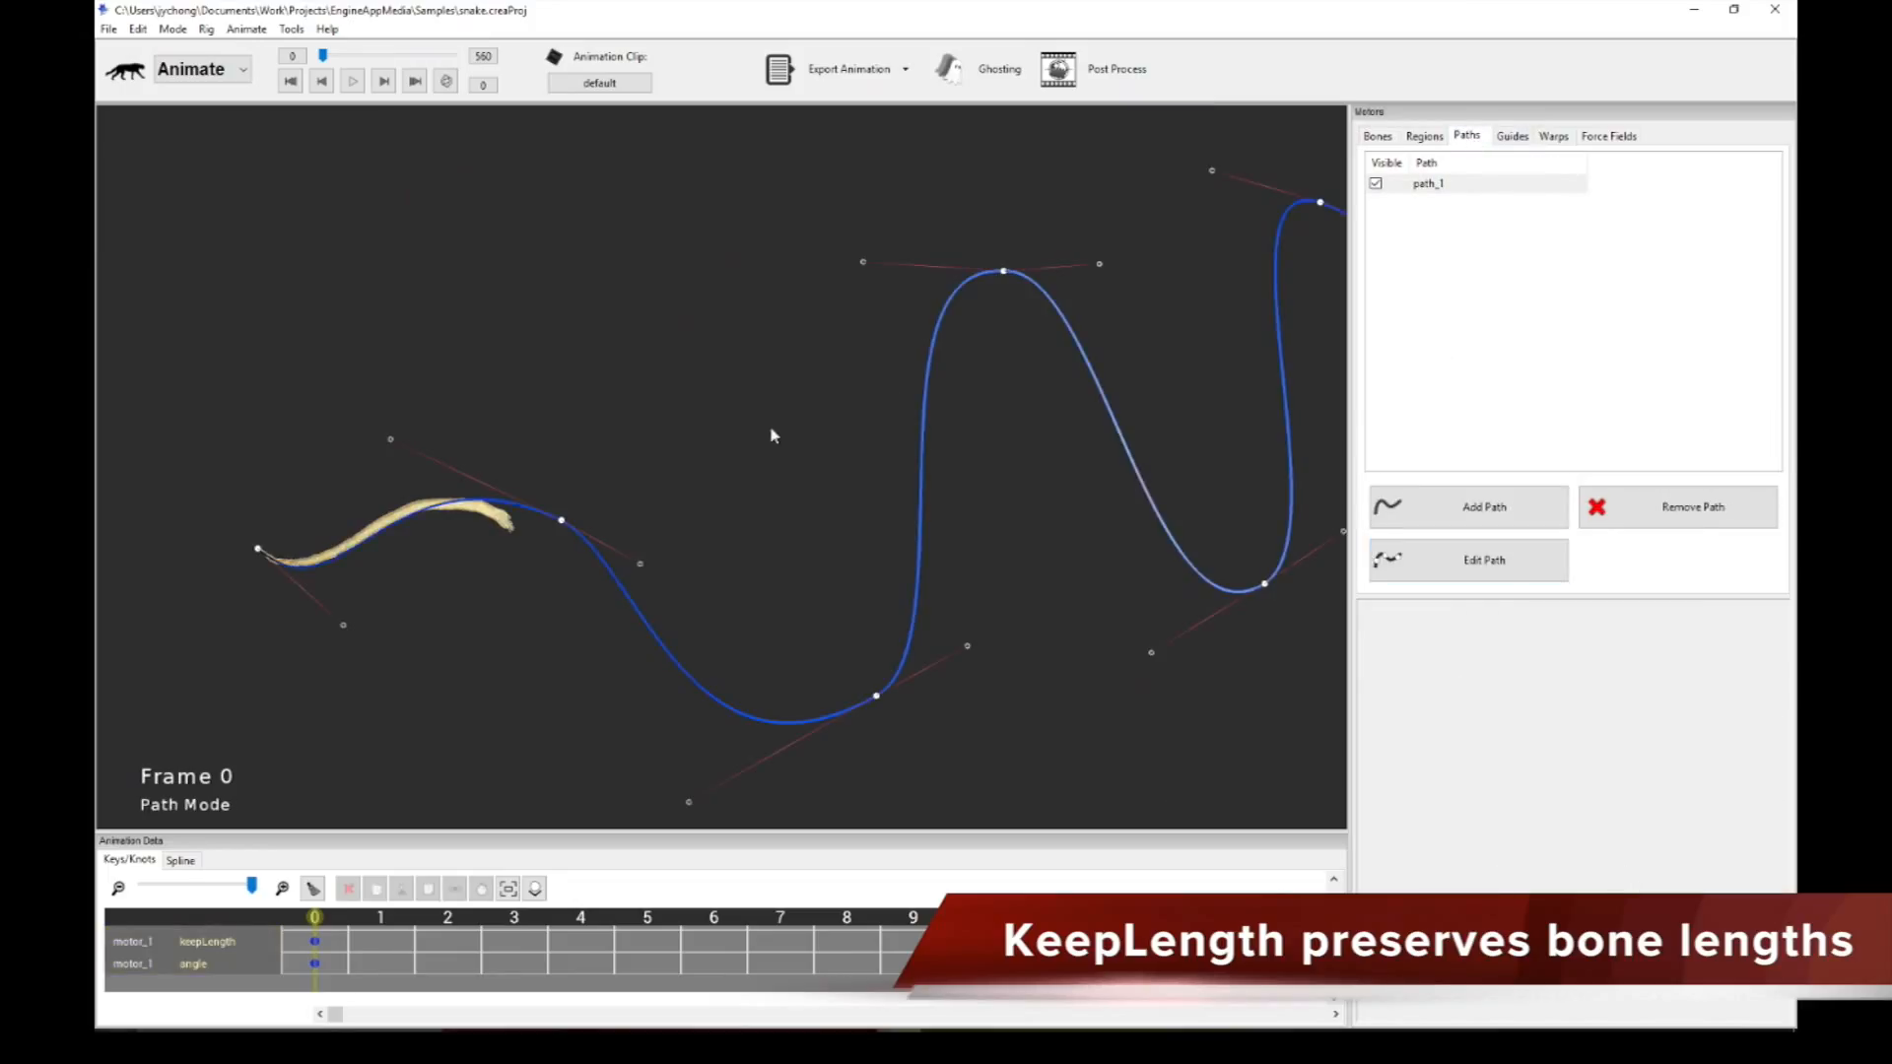
pyautogui.press('space')
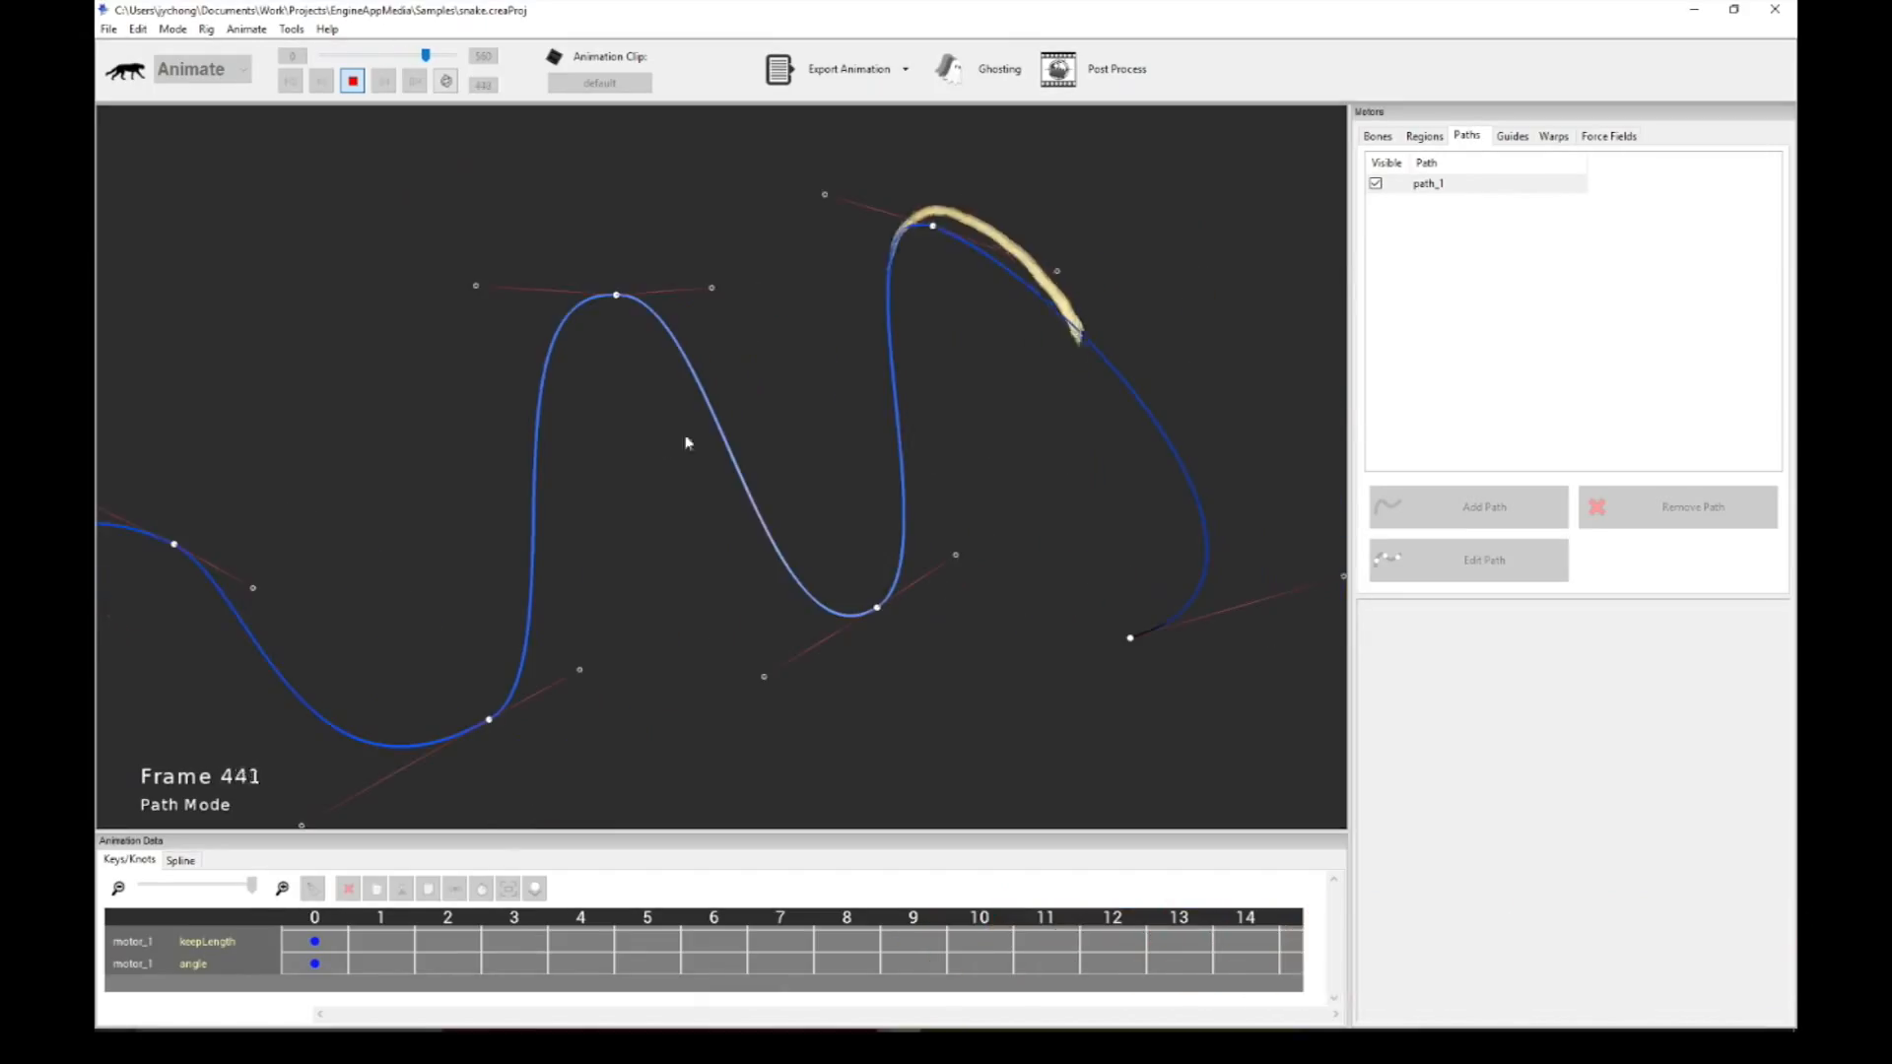
# Step: Set the Path Bone Motor's keepLength on Bone_0 to 60 and play back the snake
pyautogui.press('space')
pyautogui.click(1383, 137)
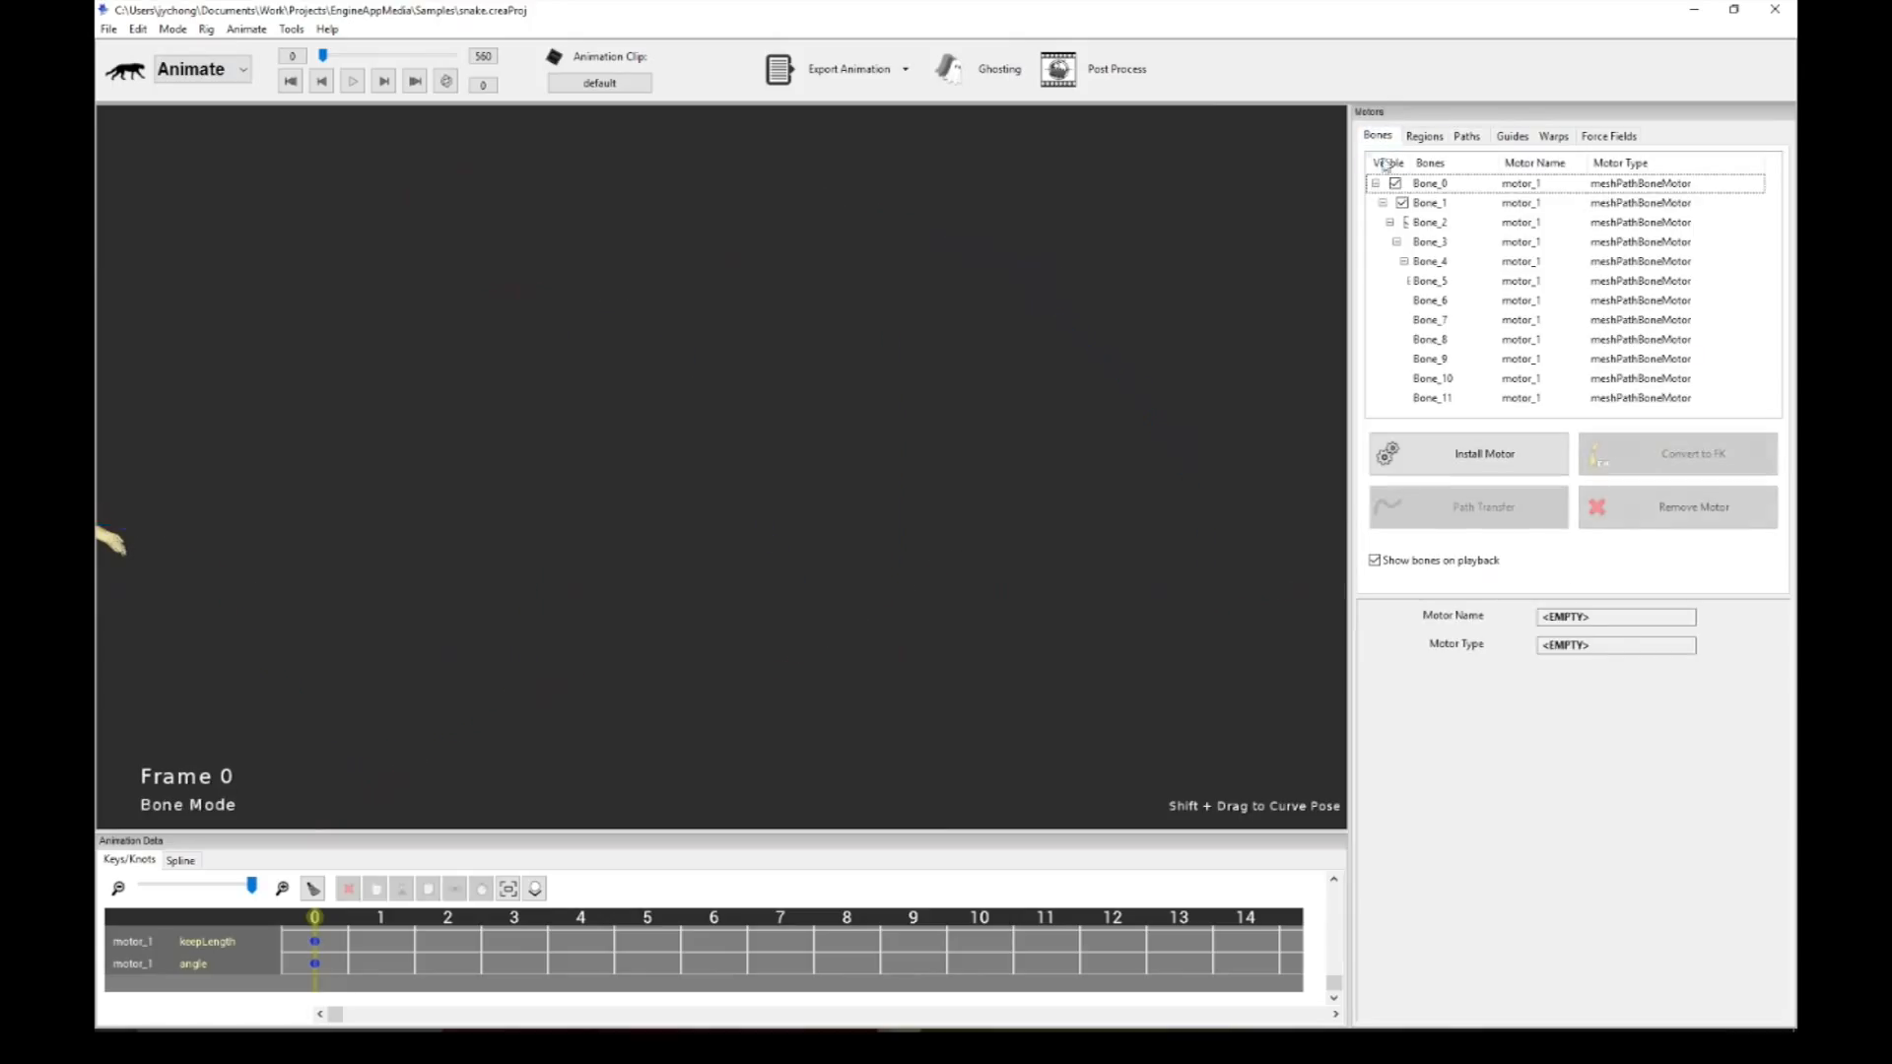
pyautogui.click(1500, 186)
pyautogui.doubleClick(1536, 754)
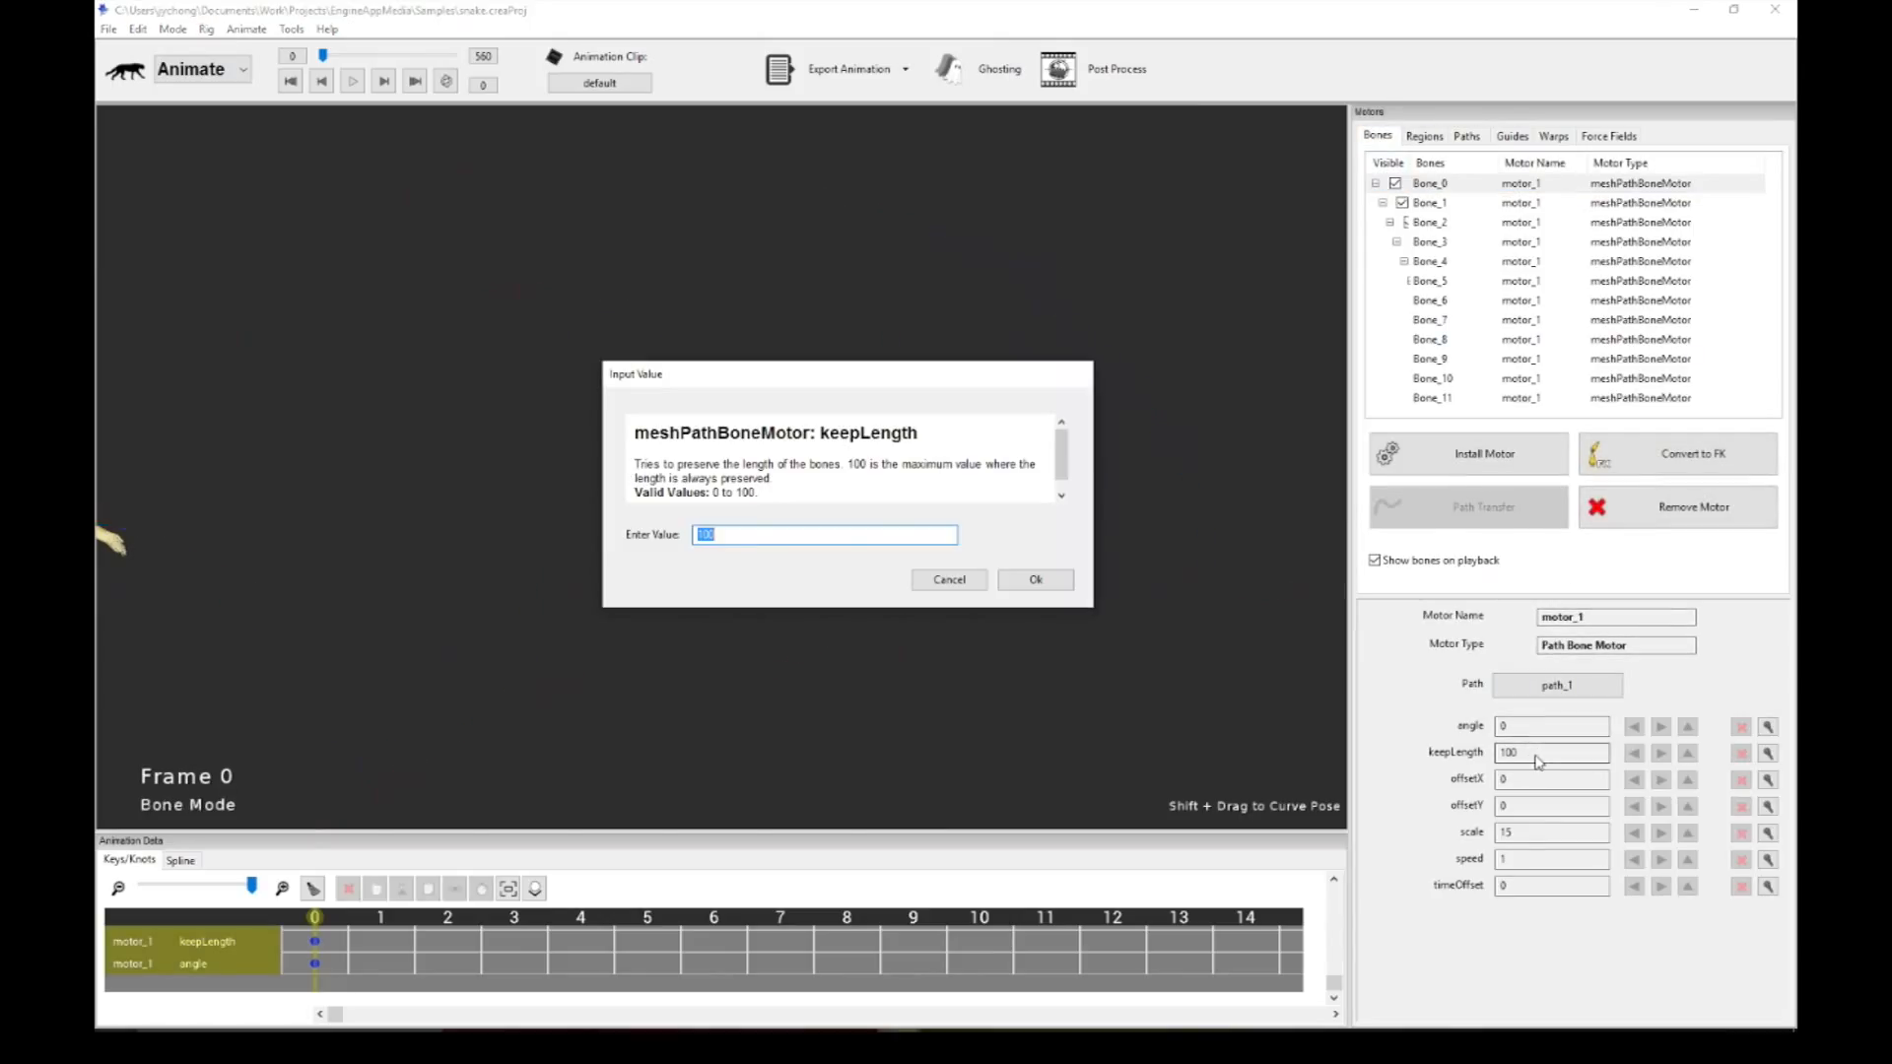
pyautogui.press('Return')
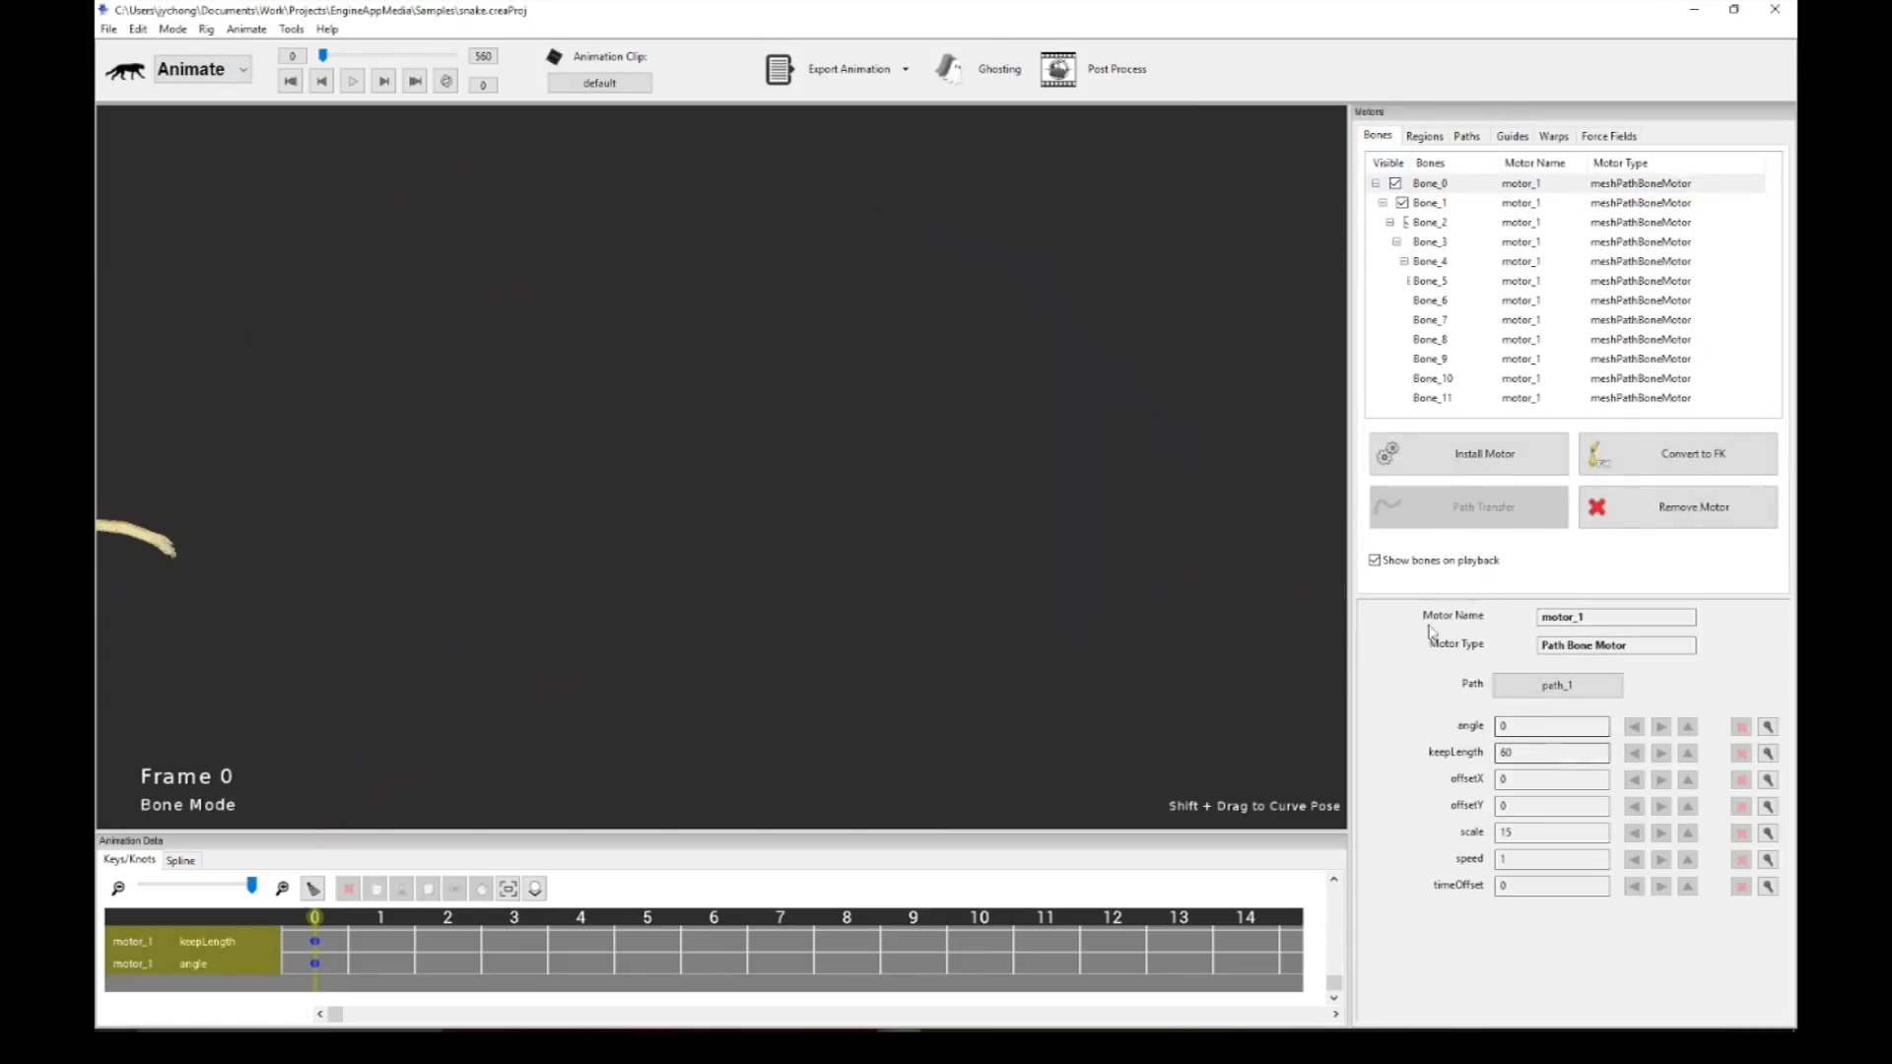
pyautogui.press('space')
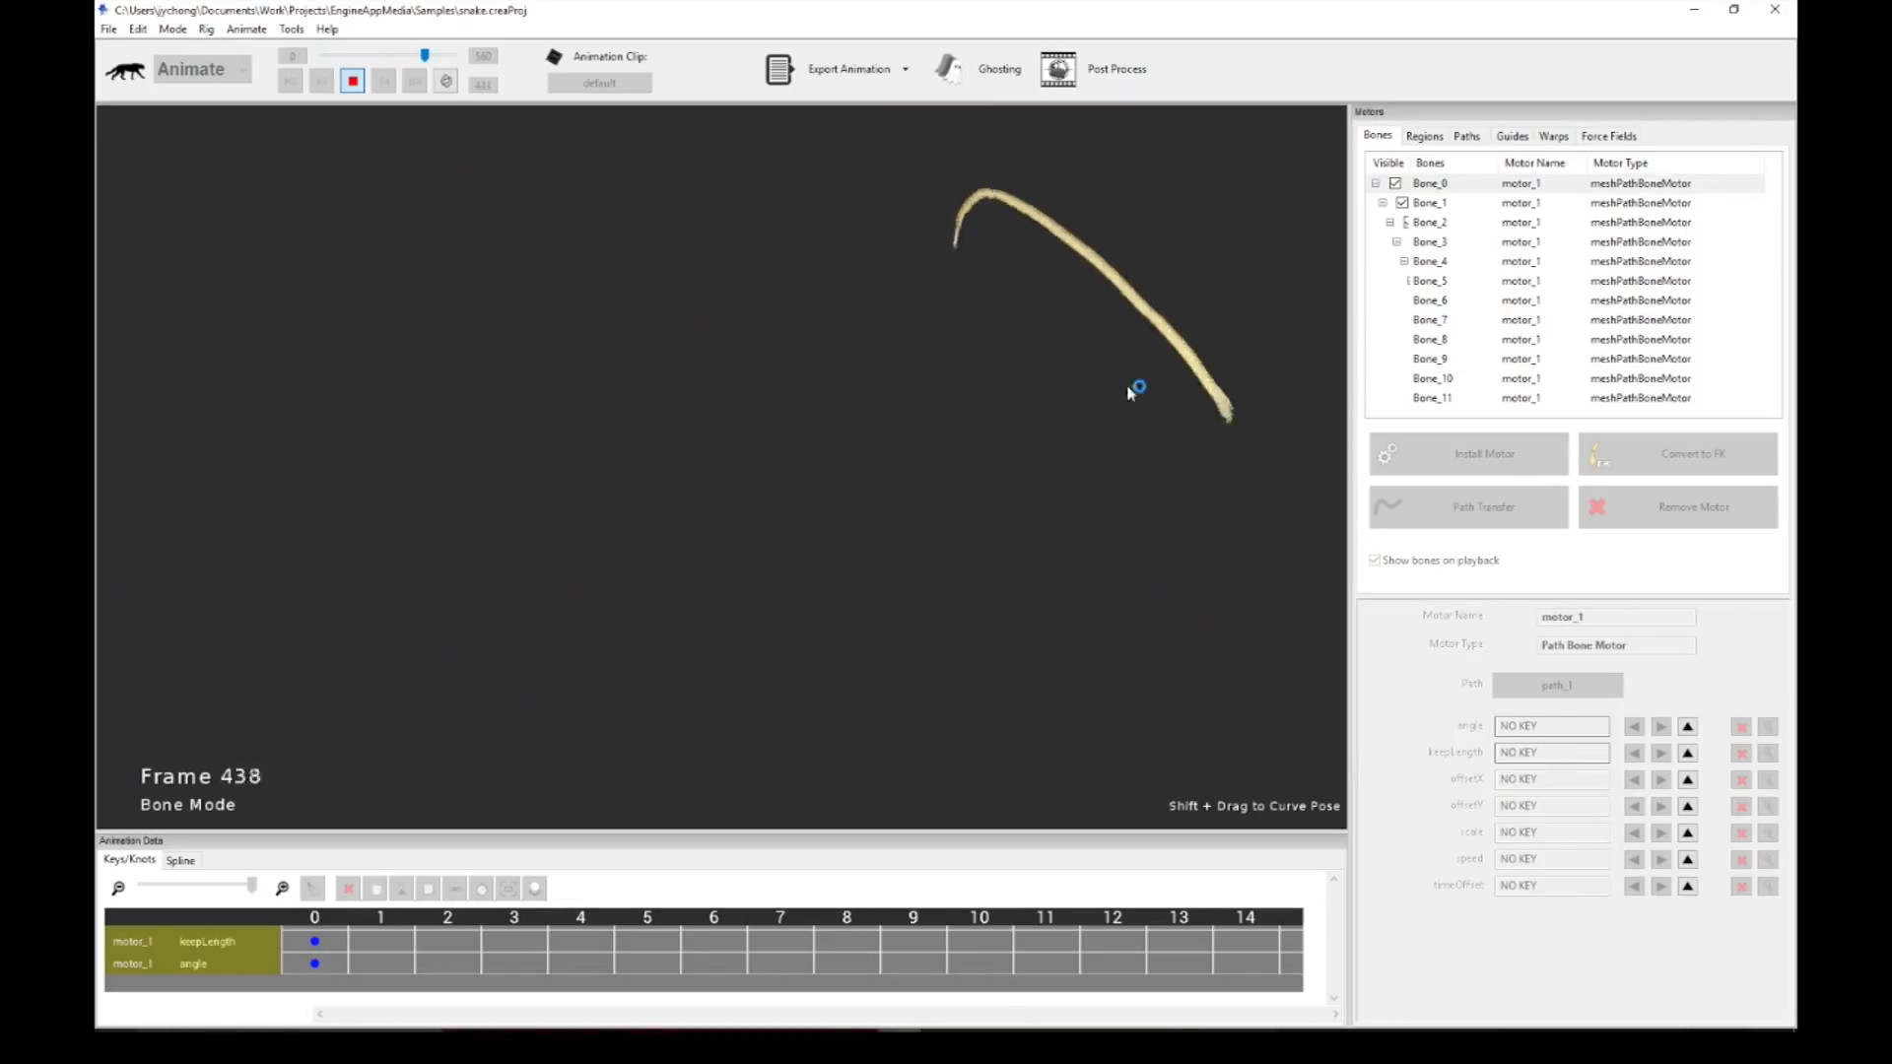
pyautogui.press('space')
pyautogui.press('space')
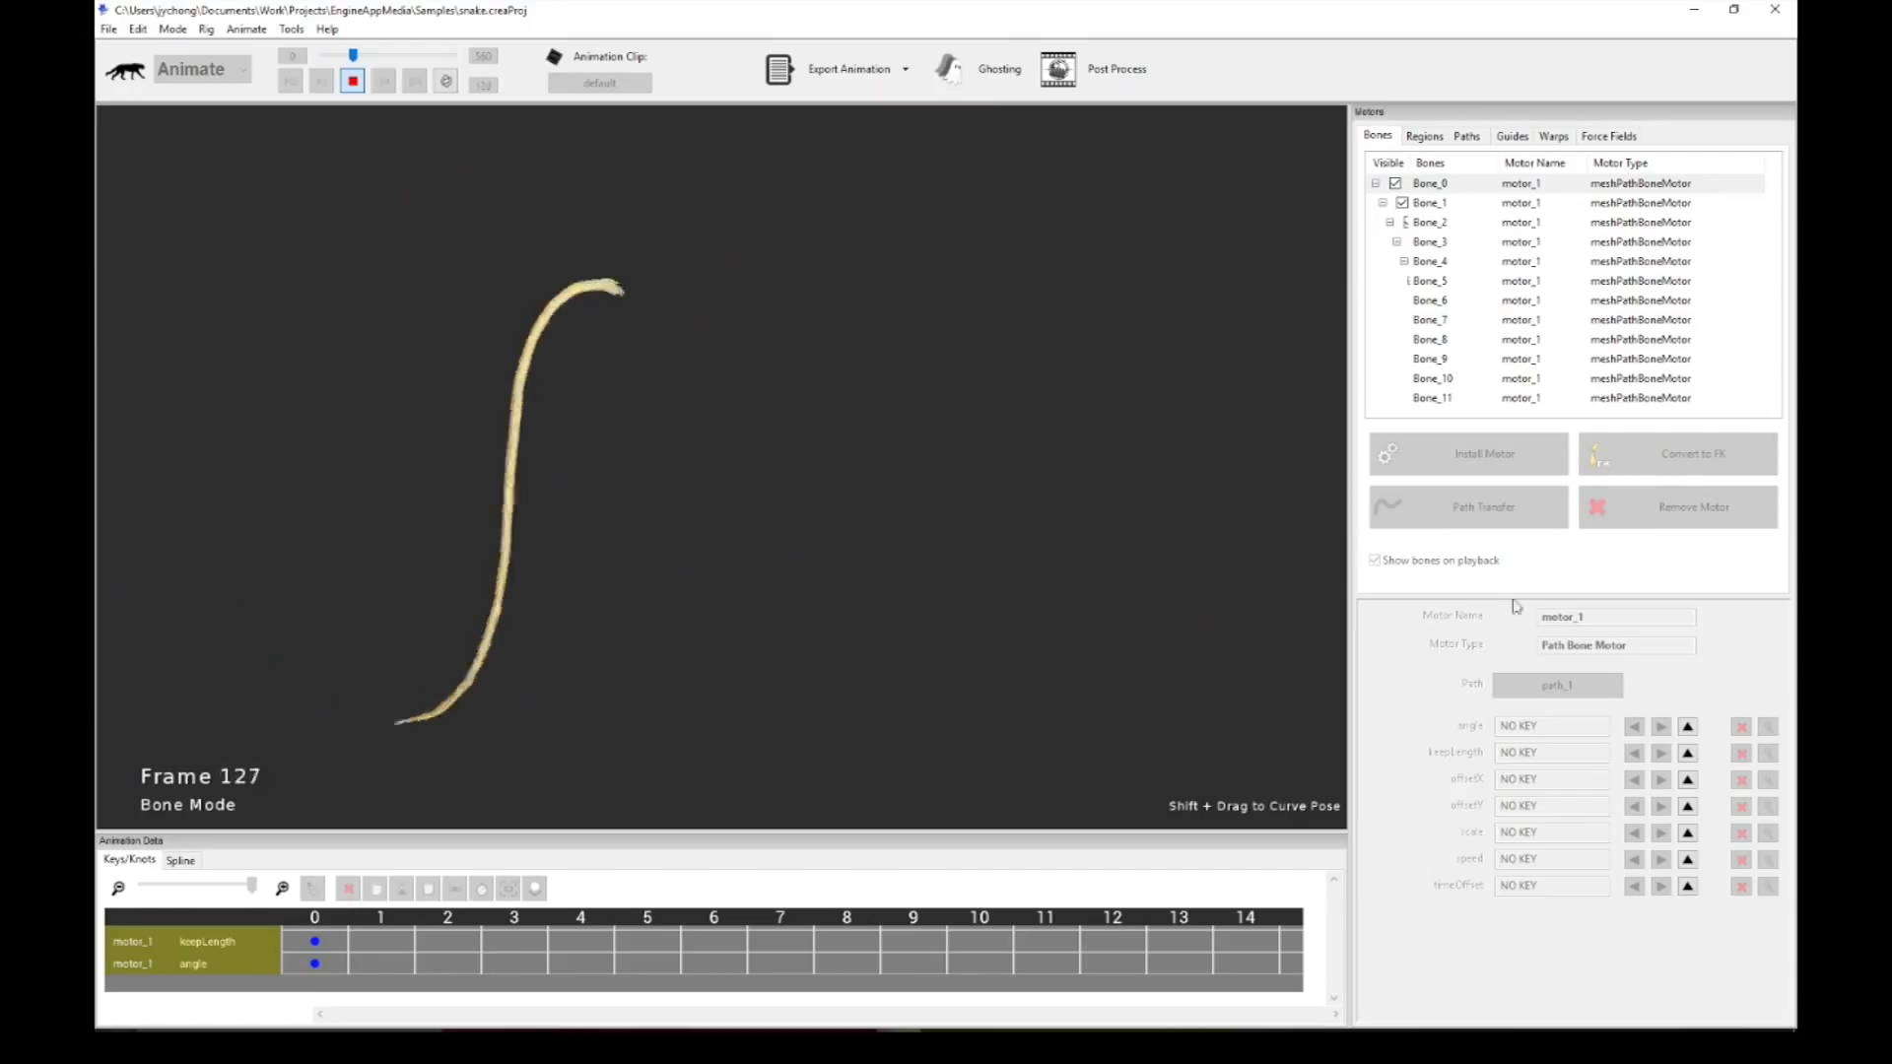
pyautogui.press('space')
# Step: Set the Path Bone Motor's keepLength on Bone_0 to 80 and play back the snake
pyautogui.doubleClick(1536, 755)
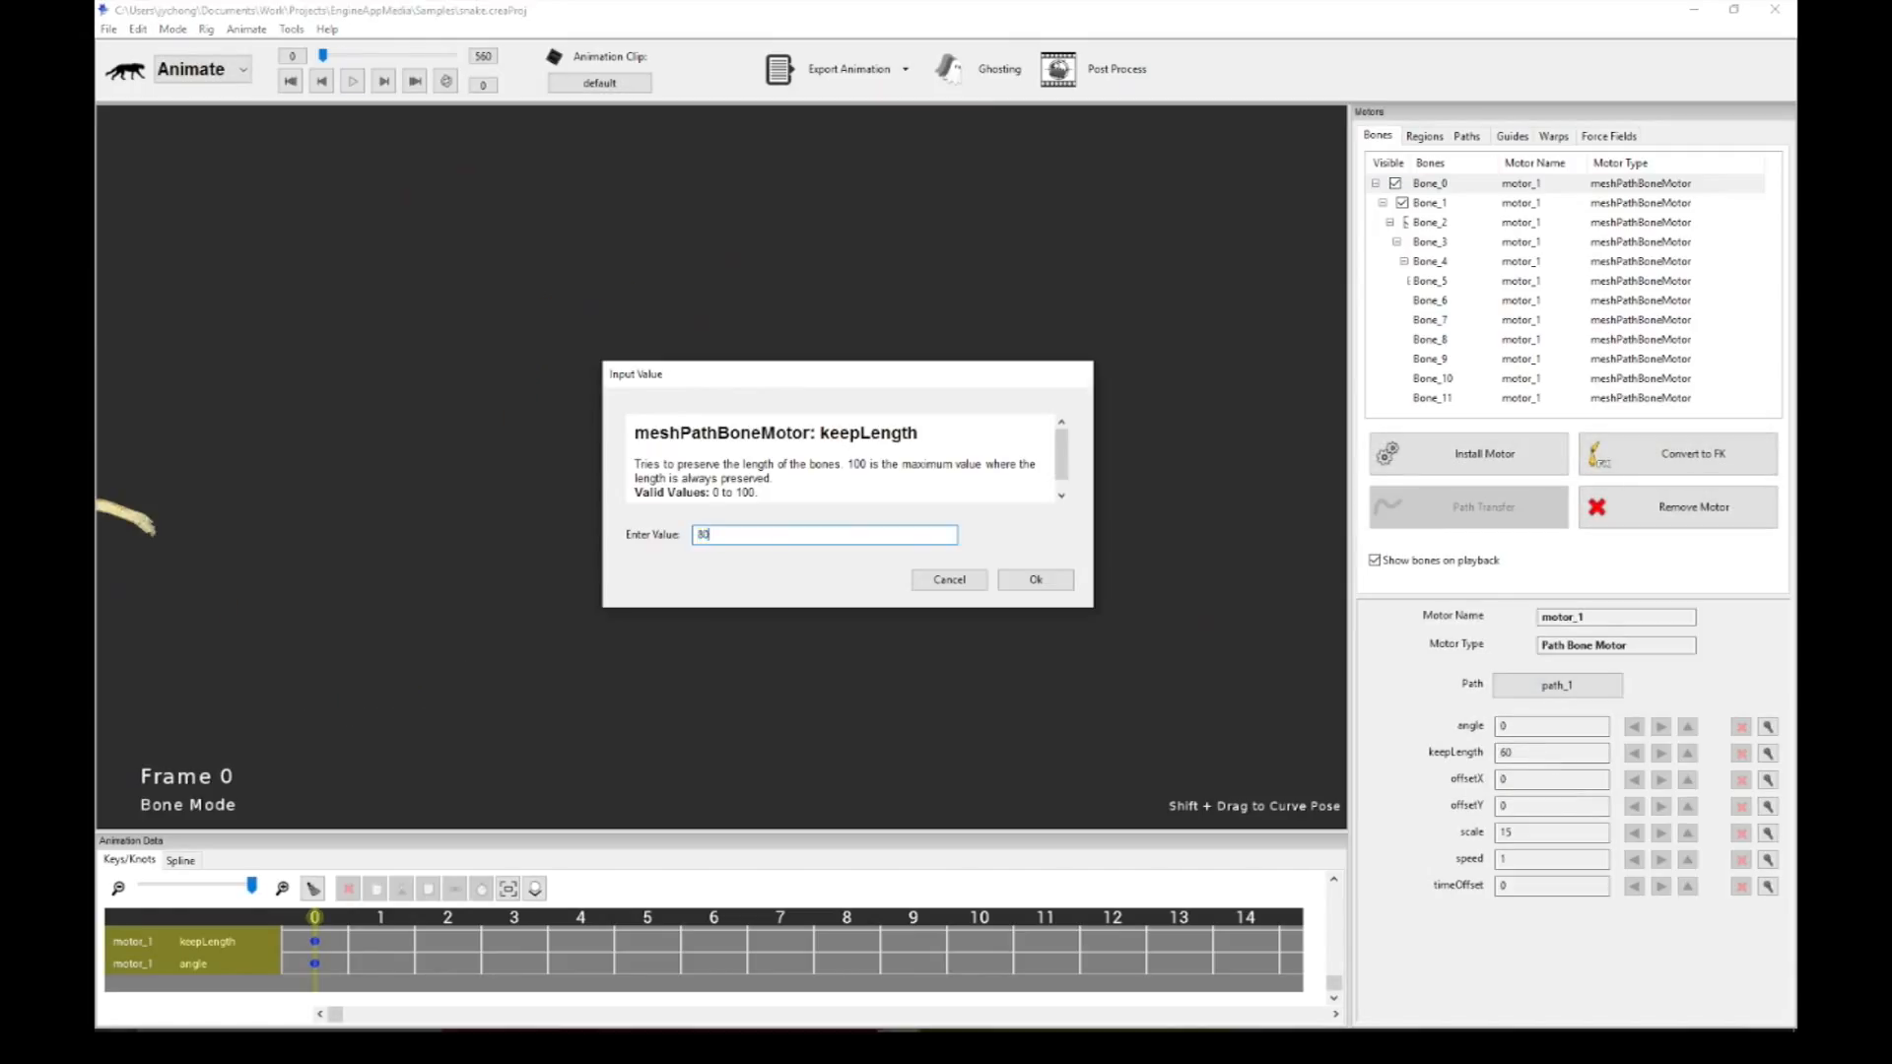
pyautogui.press('Return')
pyautogui.press('space')
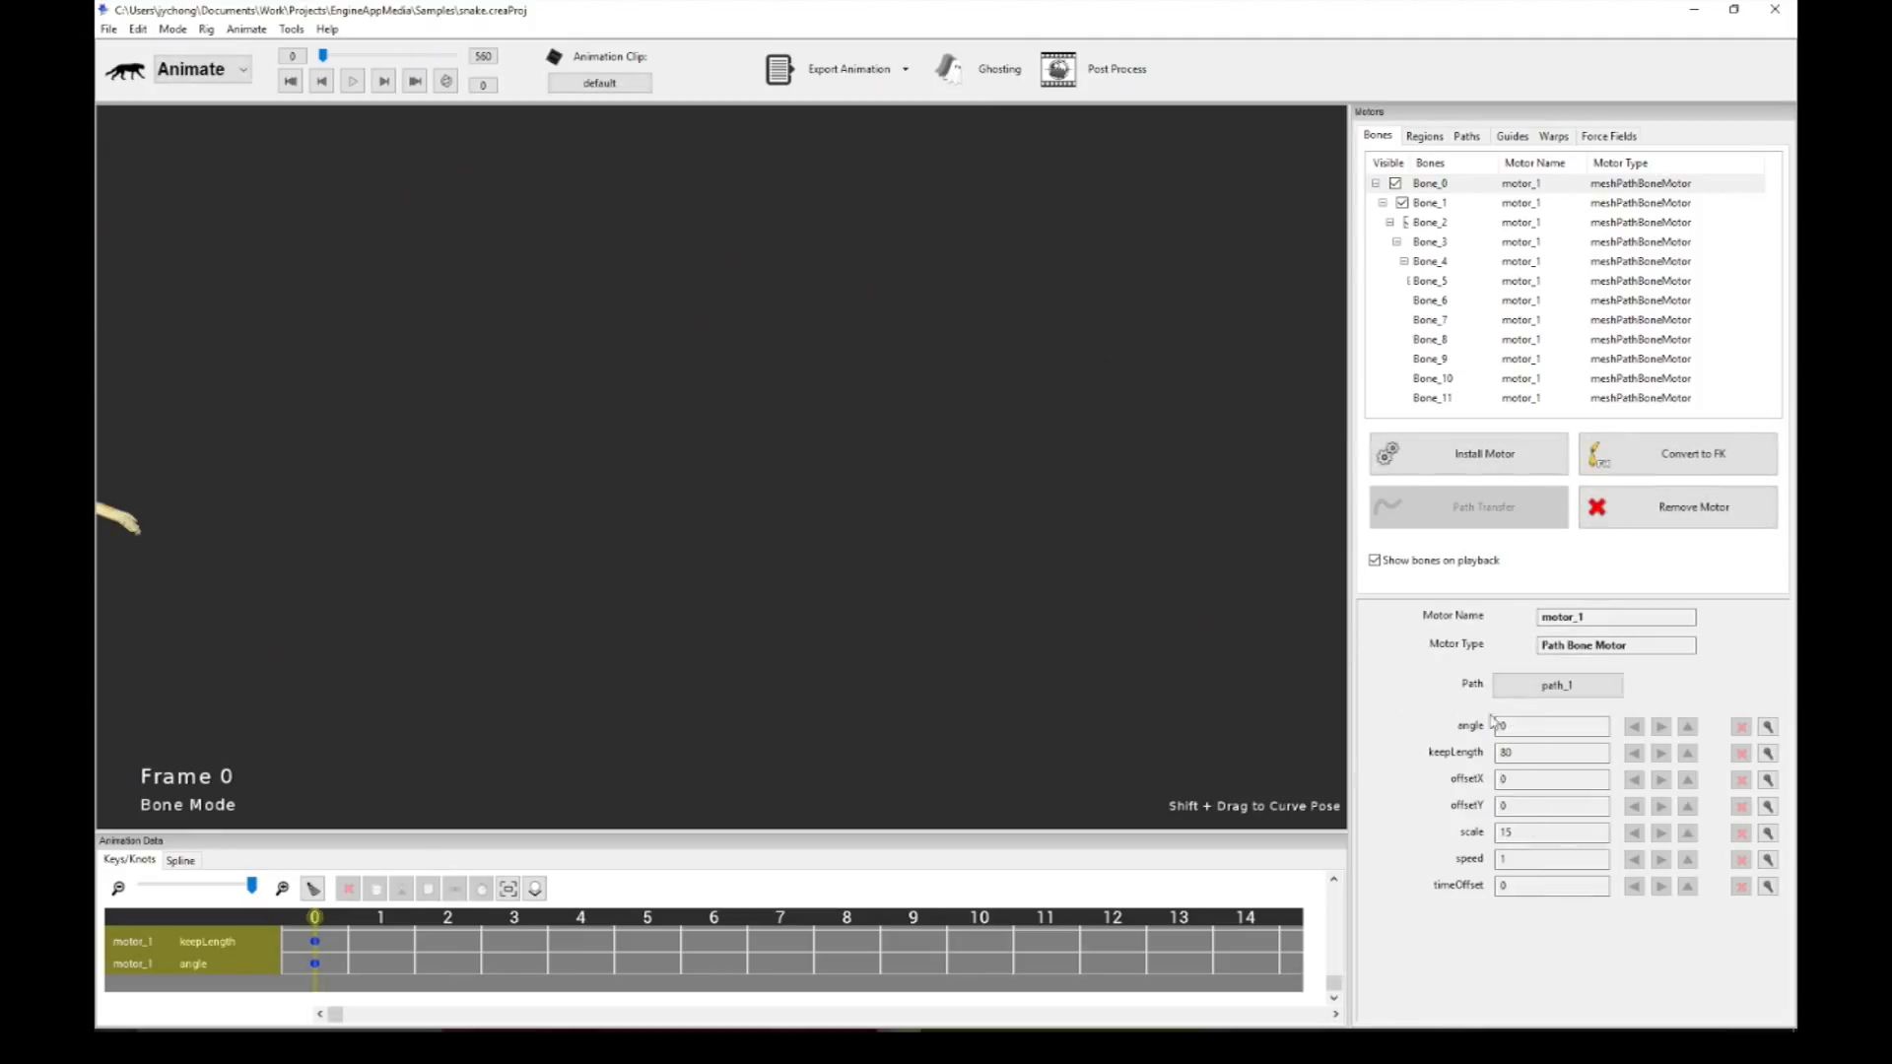
# Step: Set the Path Bone Motor's keepLength on Bone_0 to 30 and play back the snake
pyautogui.click(1537, 752)
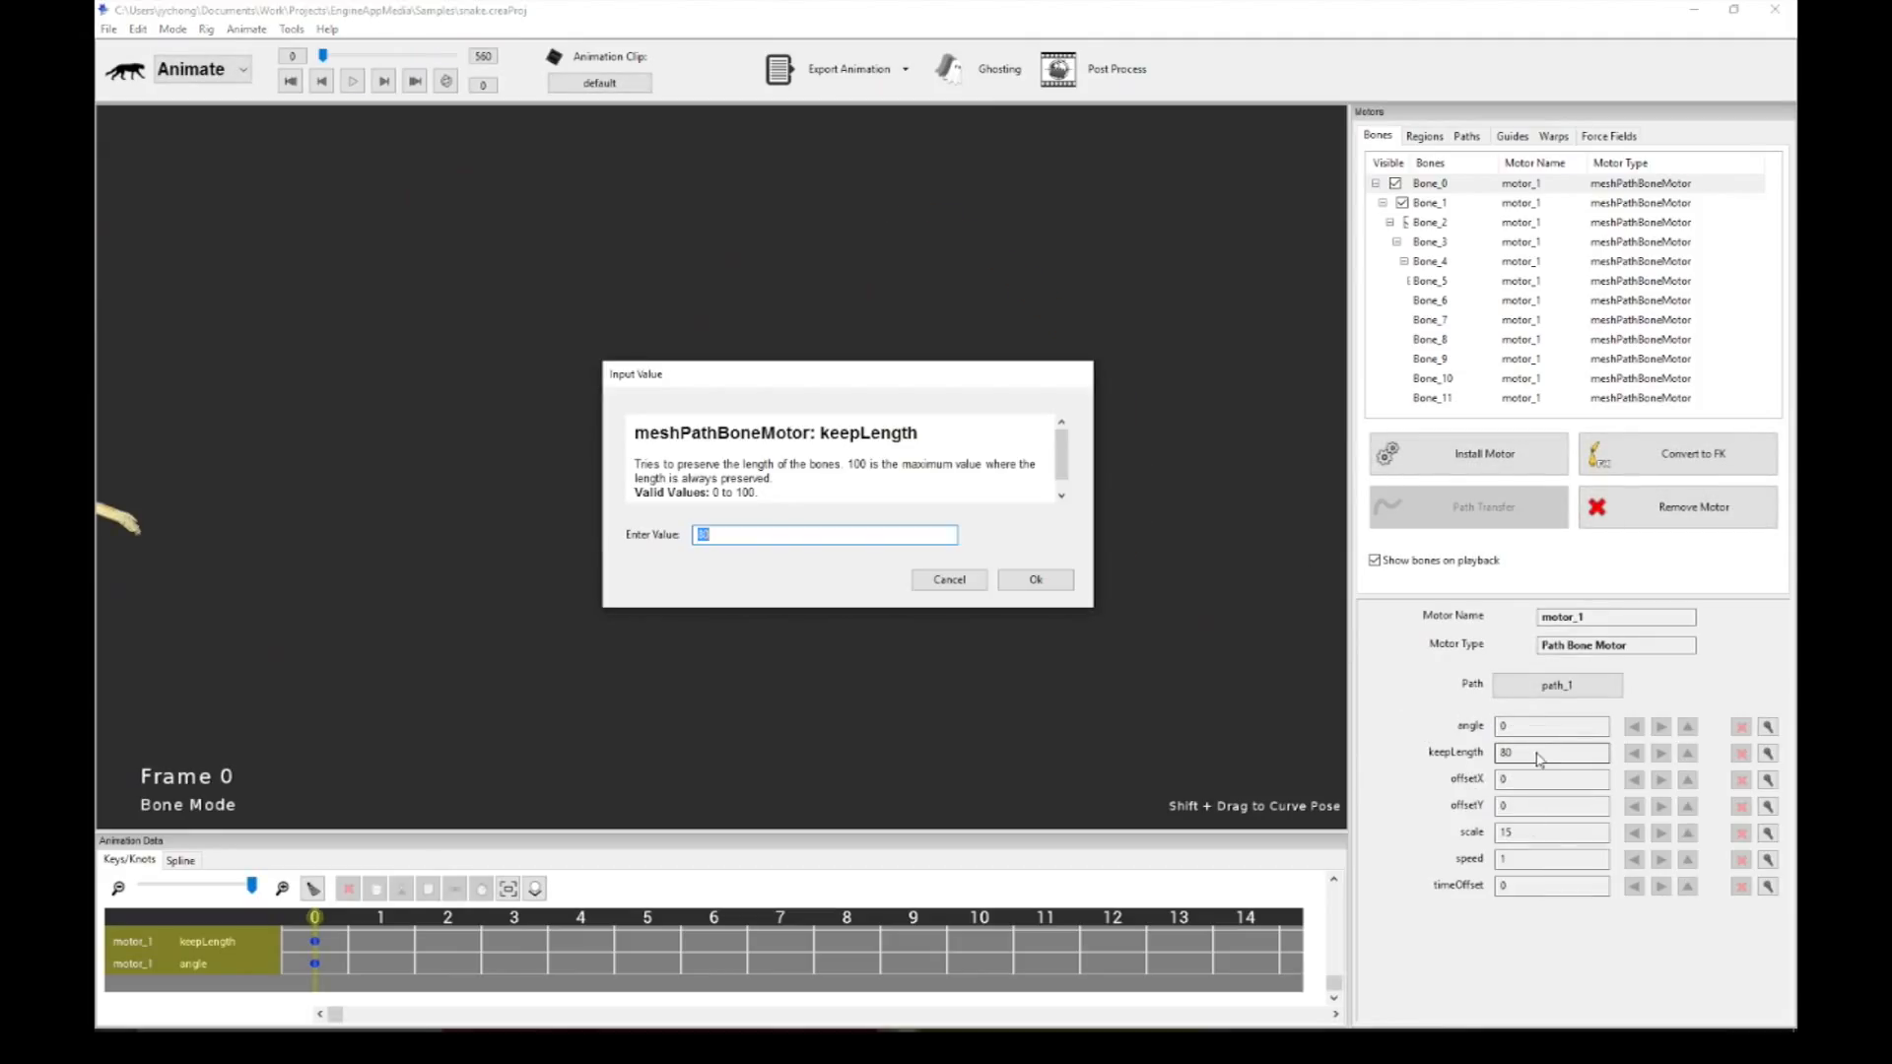
pyautogui.write('30')
pyautogui.press('Return')
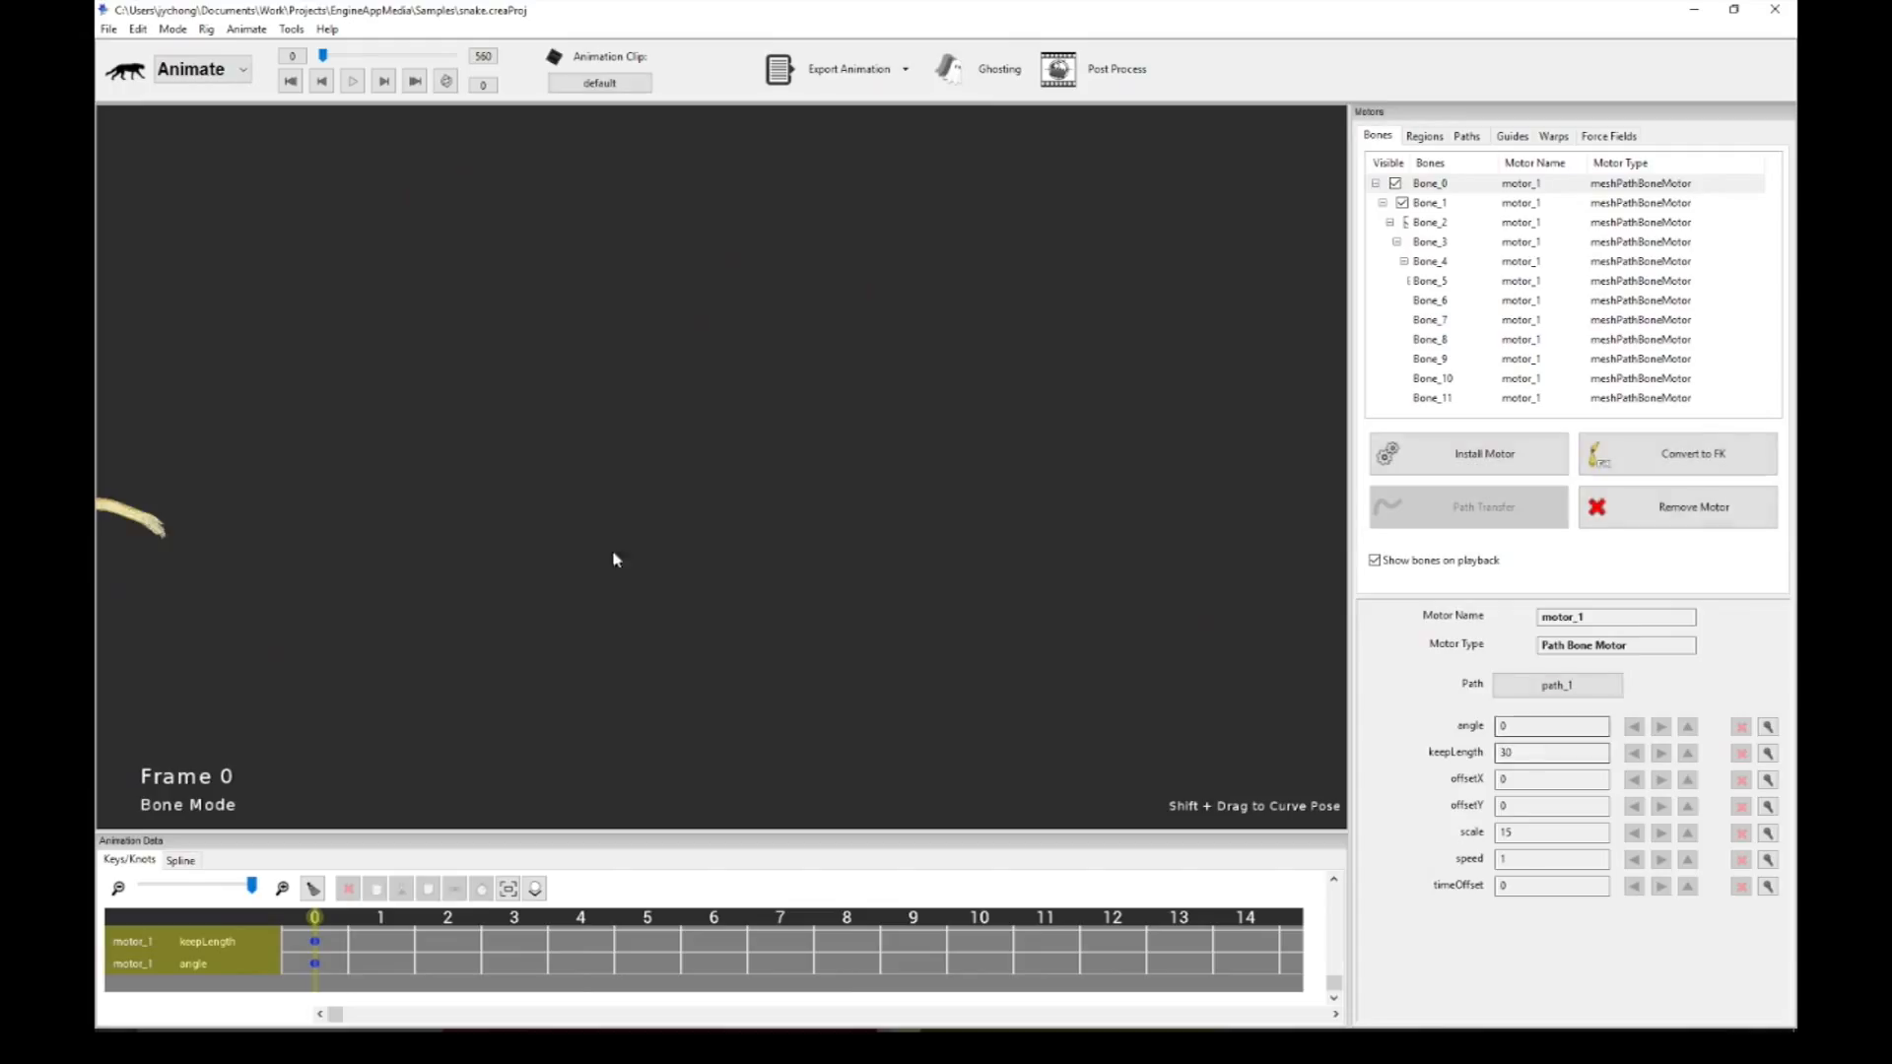
pyautogui.press('space')
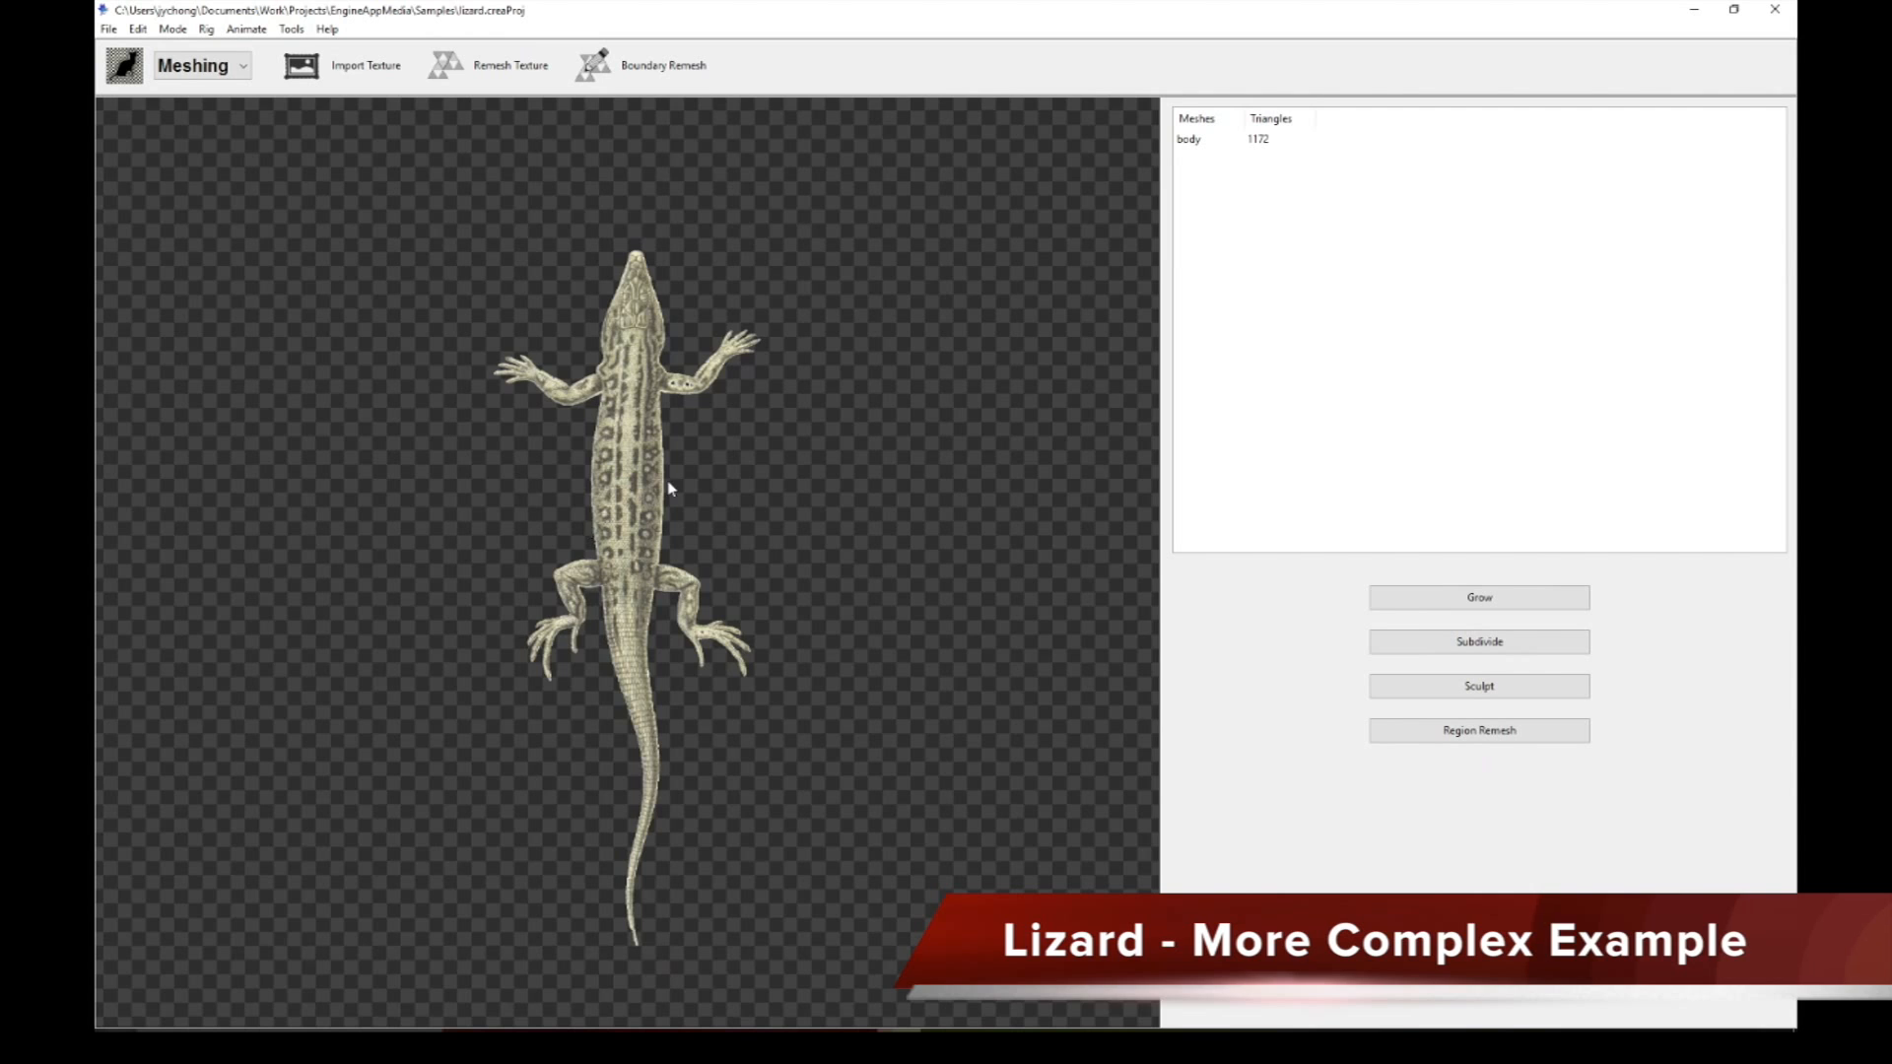
# Step: Select the lizard's body mesh and examine its triangle wireframe
pyautogui.click(669, 489)
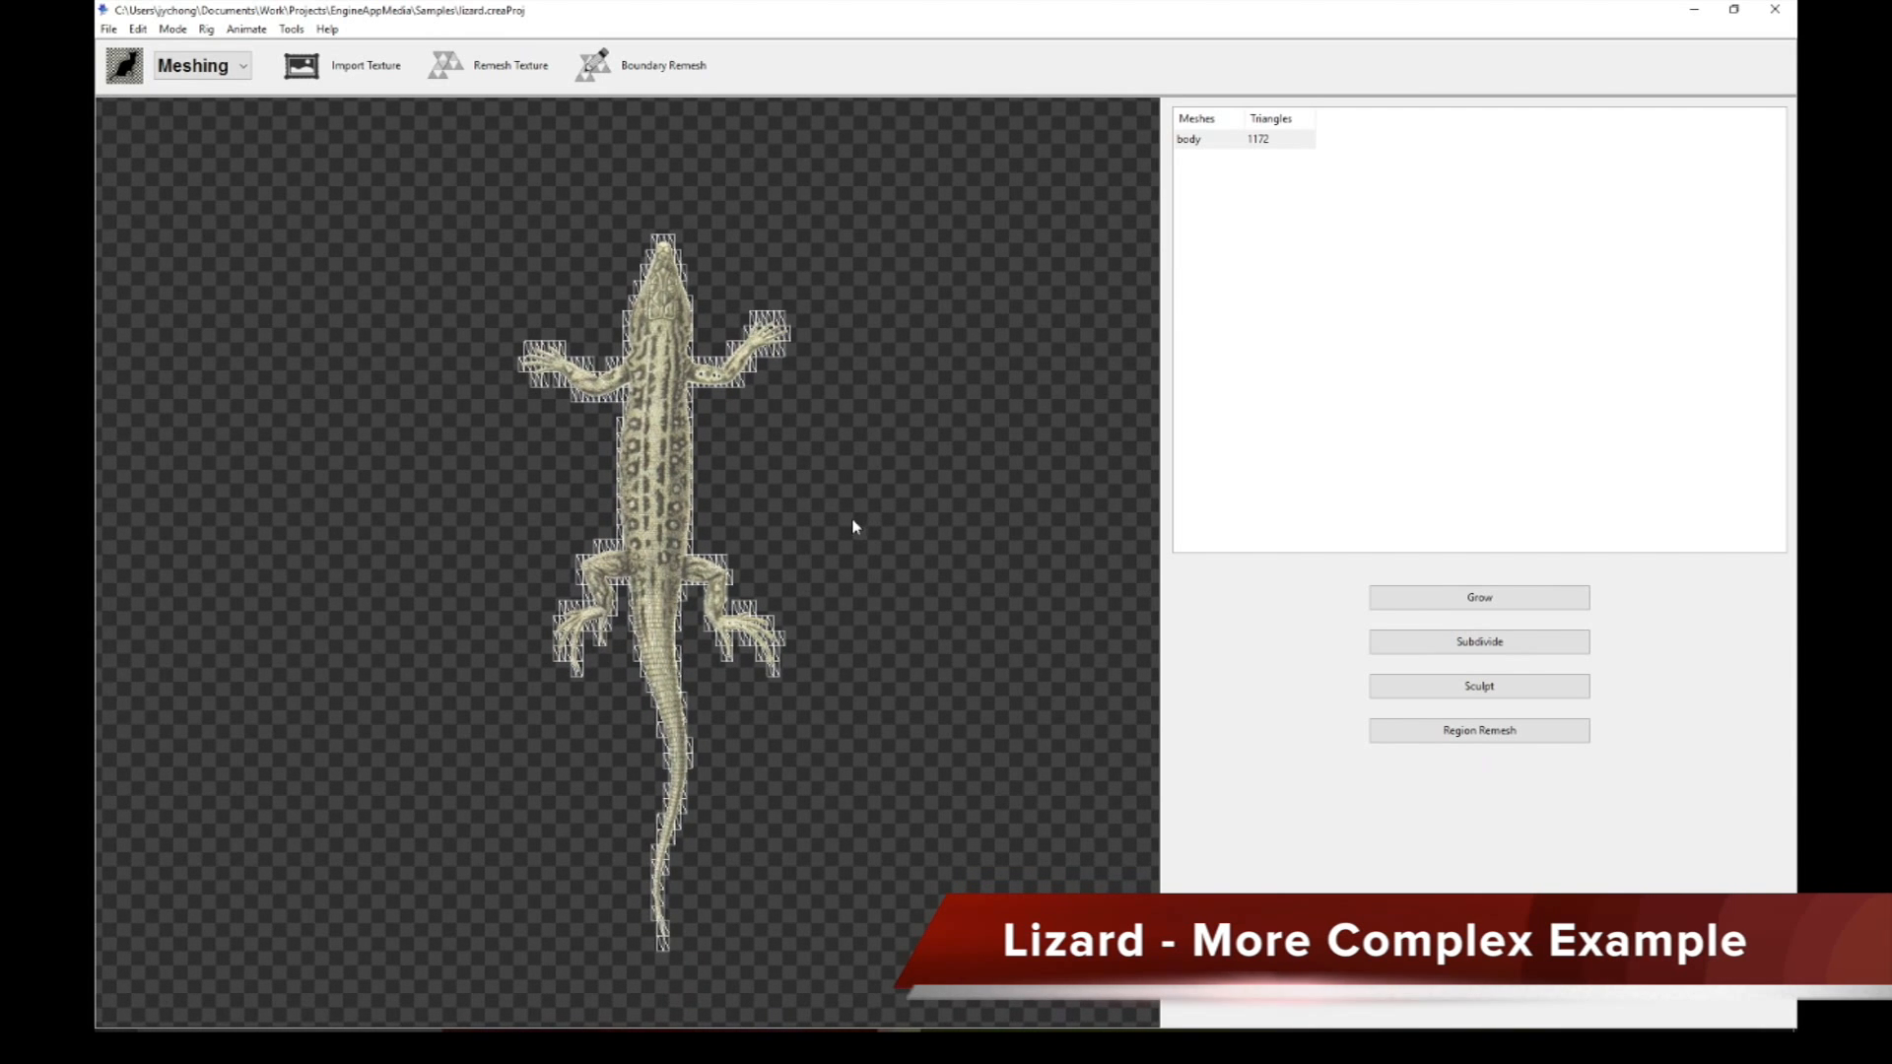
pyautogui.scroll(1, 853, 525)
pyautogui.scroll(-1, 853, 528)
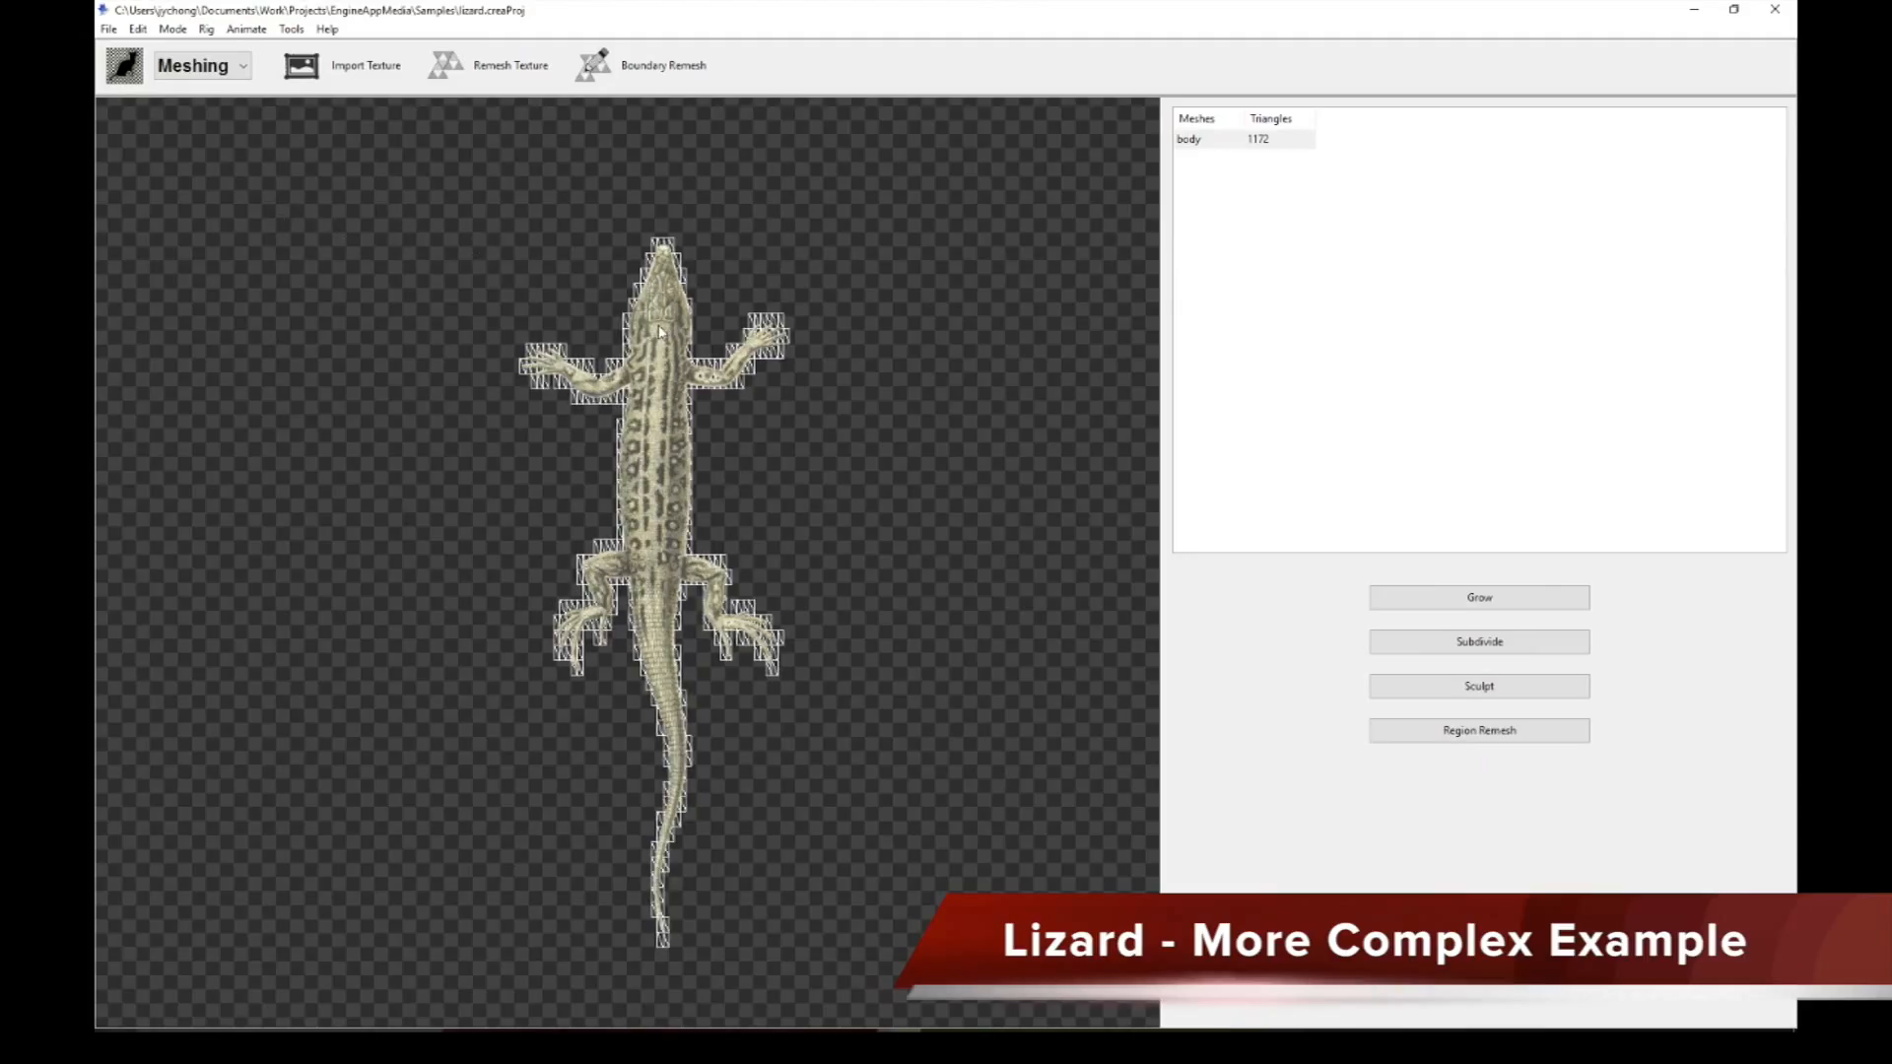
# Step: Switch the lizard project to Rig in Bone Mode and widen the viewport around the lizard's skeleton
pyautogui.click(200, 65)
pyautogui.click(171, 113)
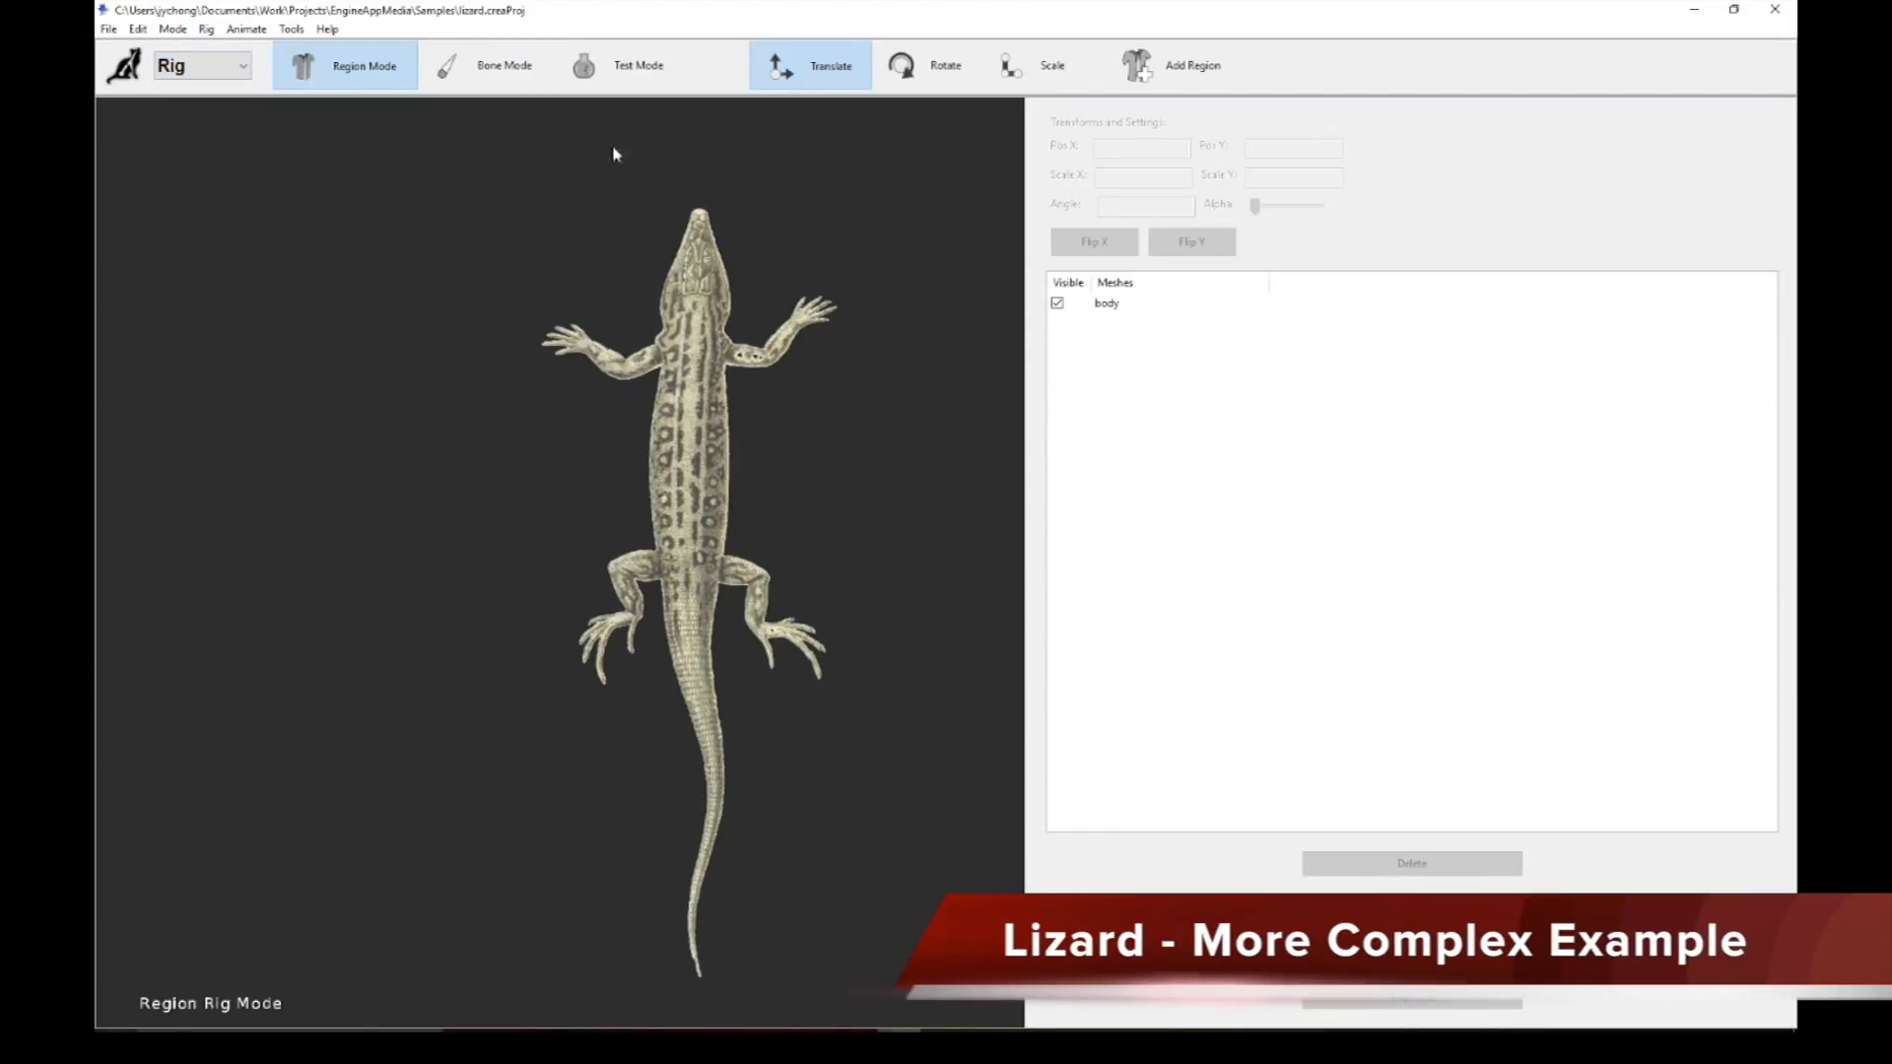
pyautogui.click(486, 67)
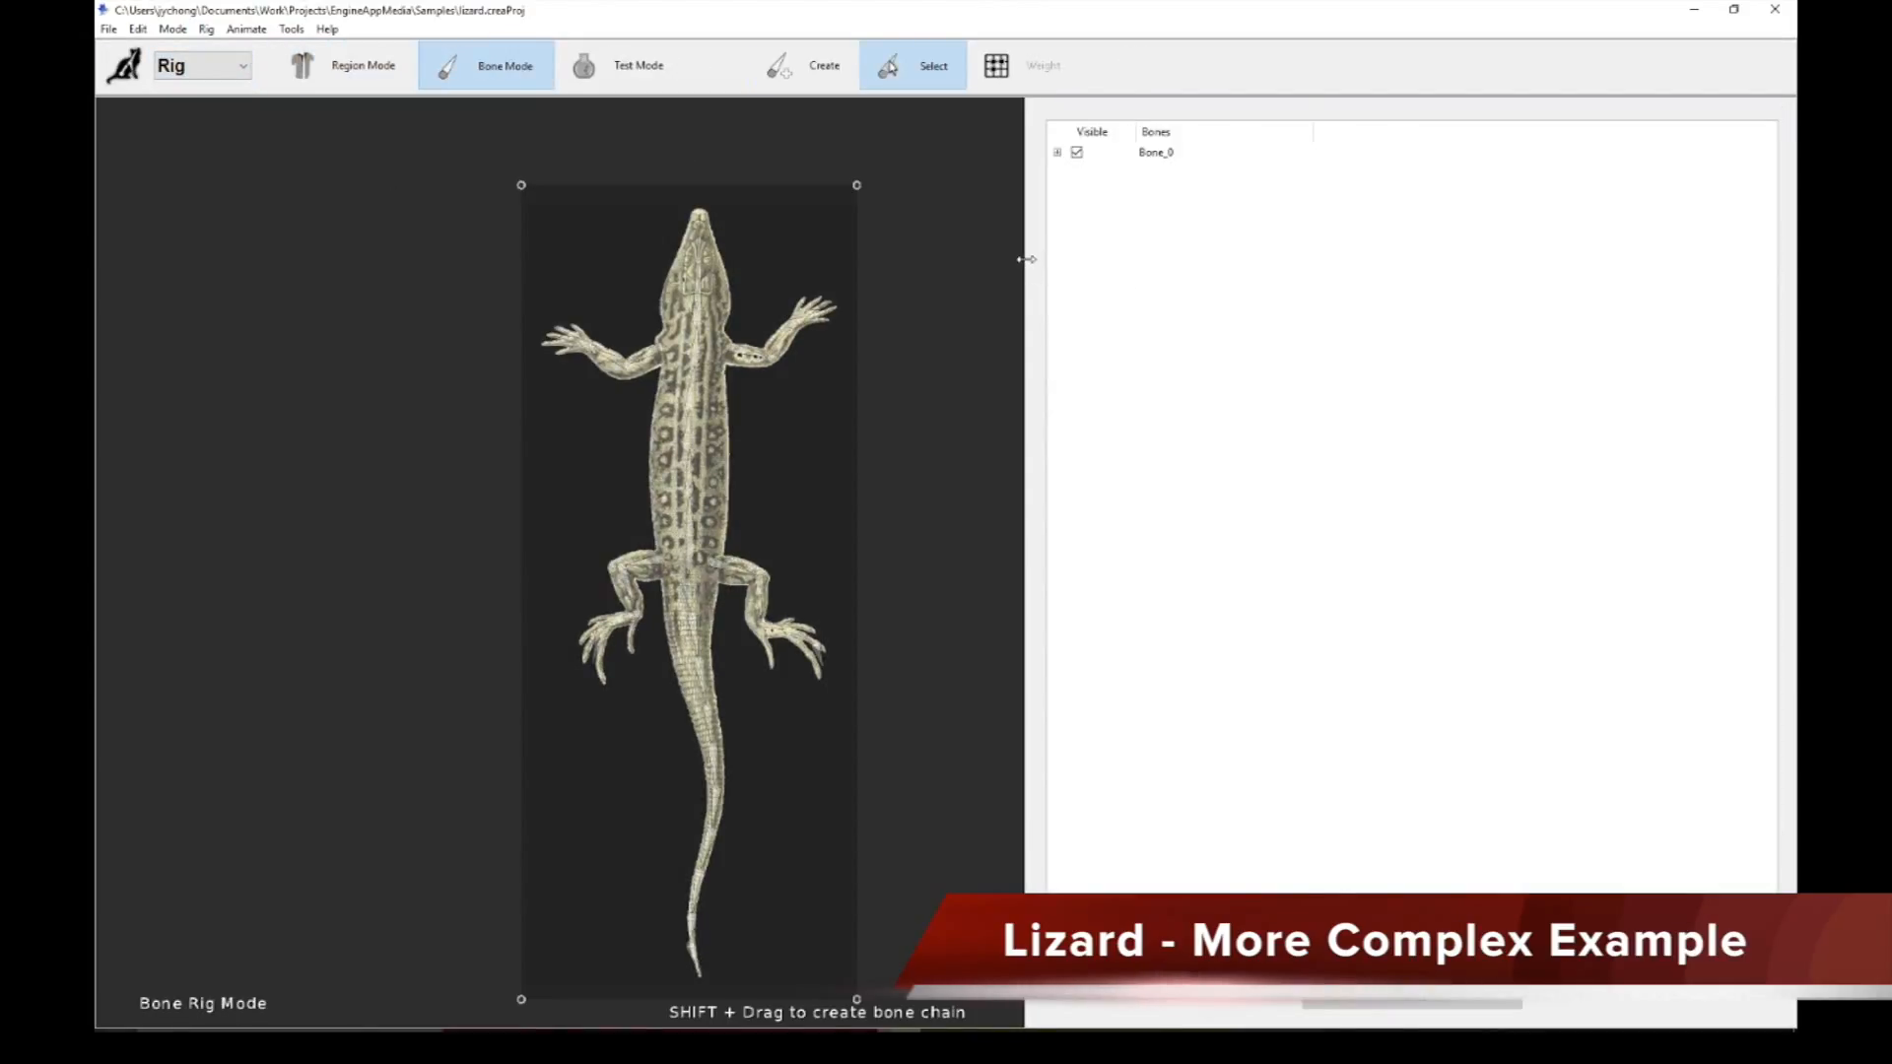
pyautogui.moveTo(1026, 259); pyautogui.dragTo(1313, 279)
pyautogui.scroll(5, 815, 506)
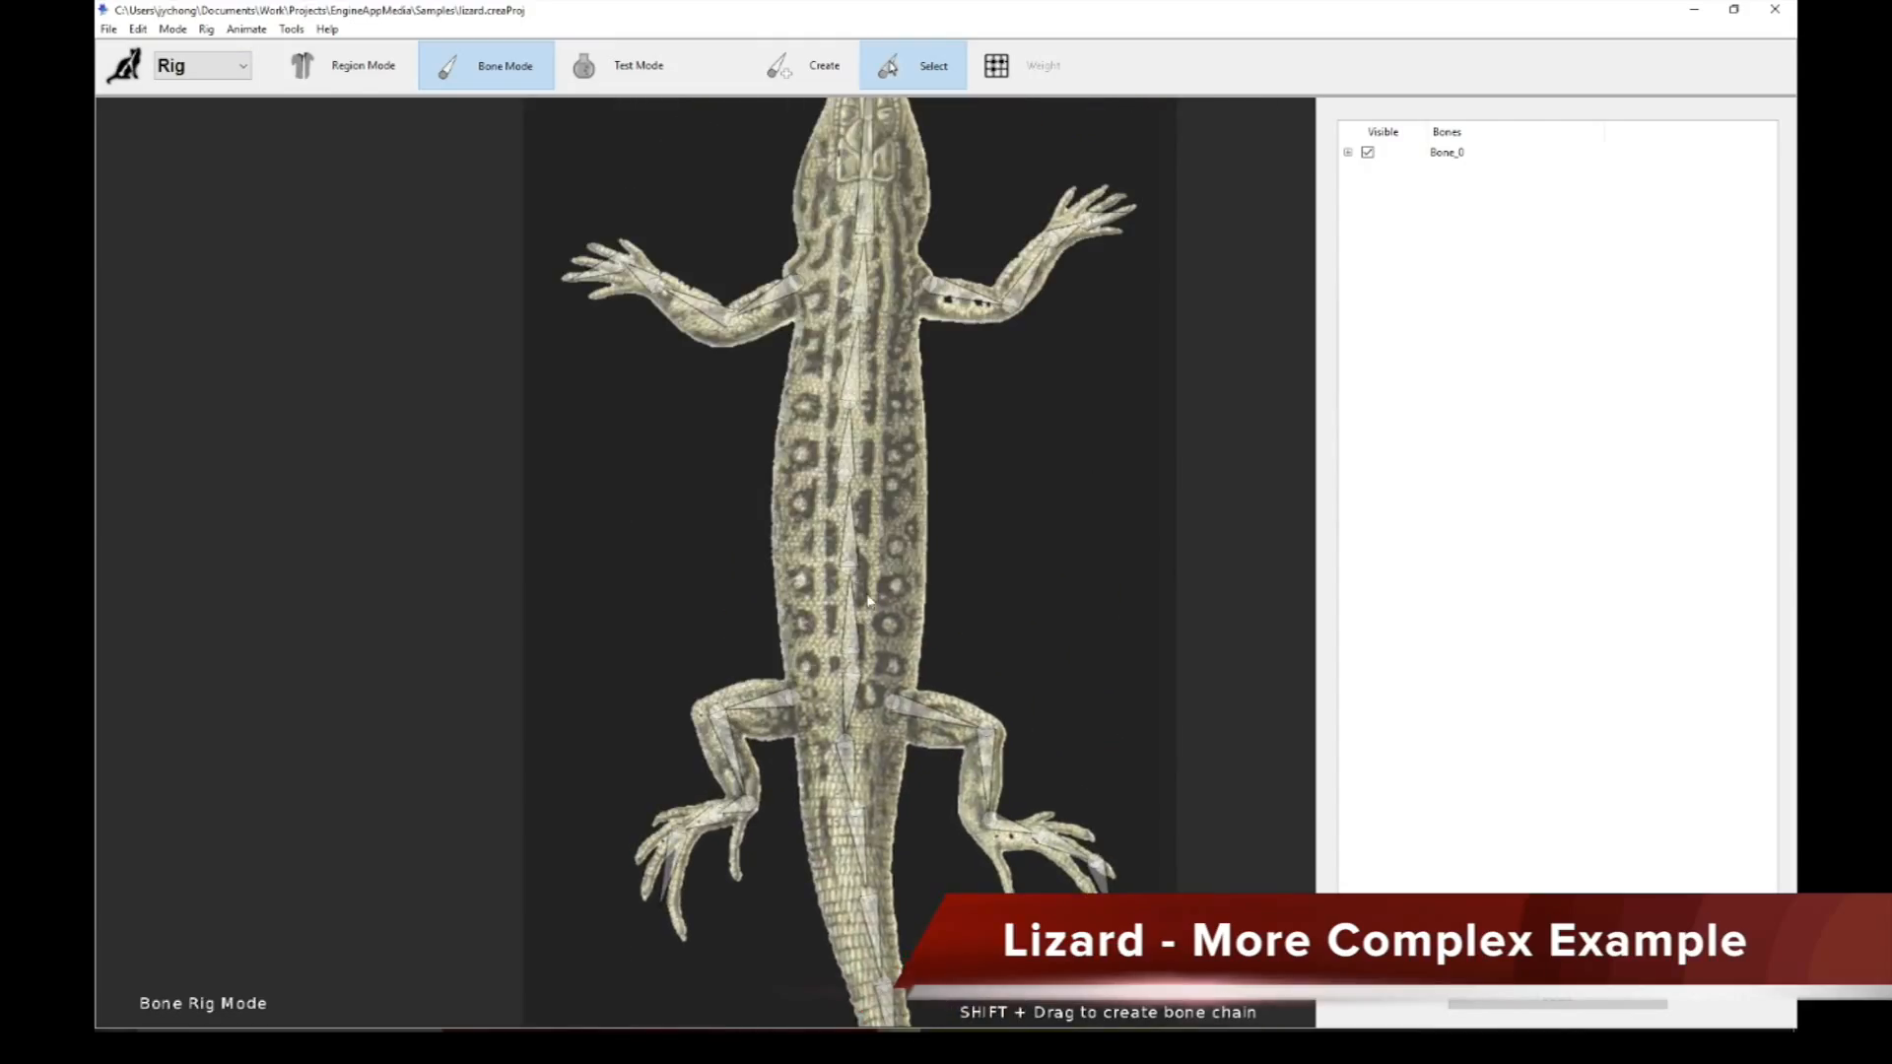
# Step: Display the automatic weights of the upper spine bone and group-select it with the neck and head bones
pyautogui.click(863, 356)
pyautogui.click(1010, 63)
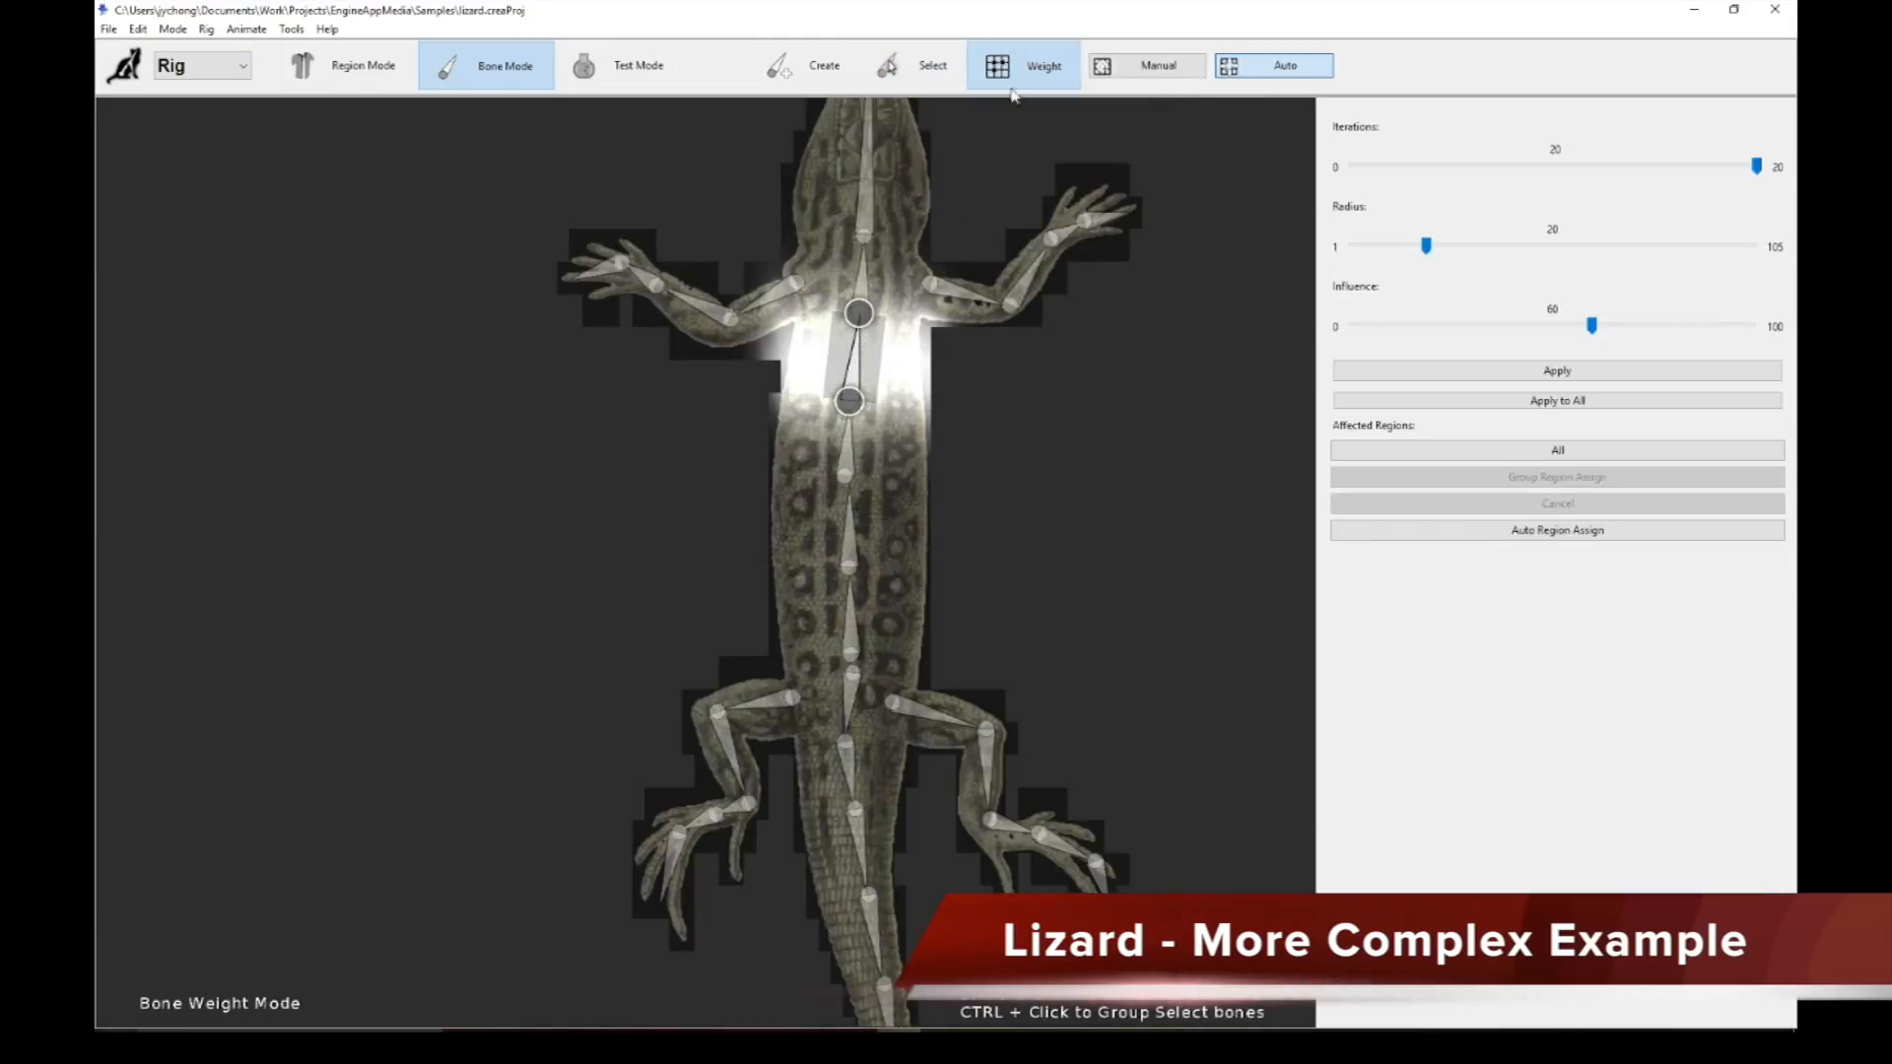
pyautogui.keyDown('ctrl'); pyautogui.click(862, 269); pyautogui.keyUp('ctrl')
pyautogui.keyDown('ctrl'); pyautogui.click(868, 174); pyautogui.keyUp('ctrl')
pyautogui.scroll(-3, 877, 421)
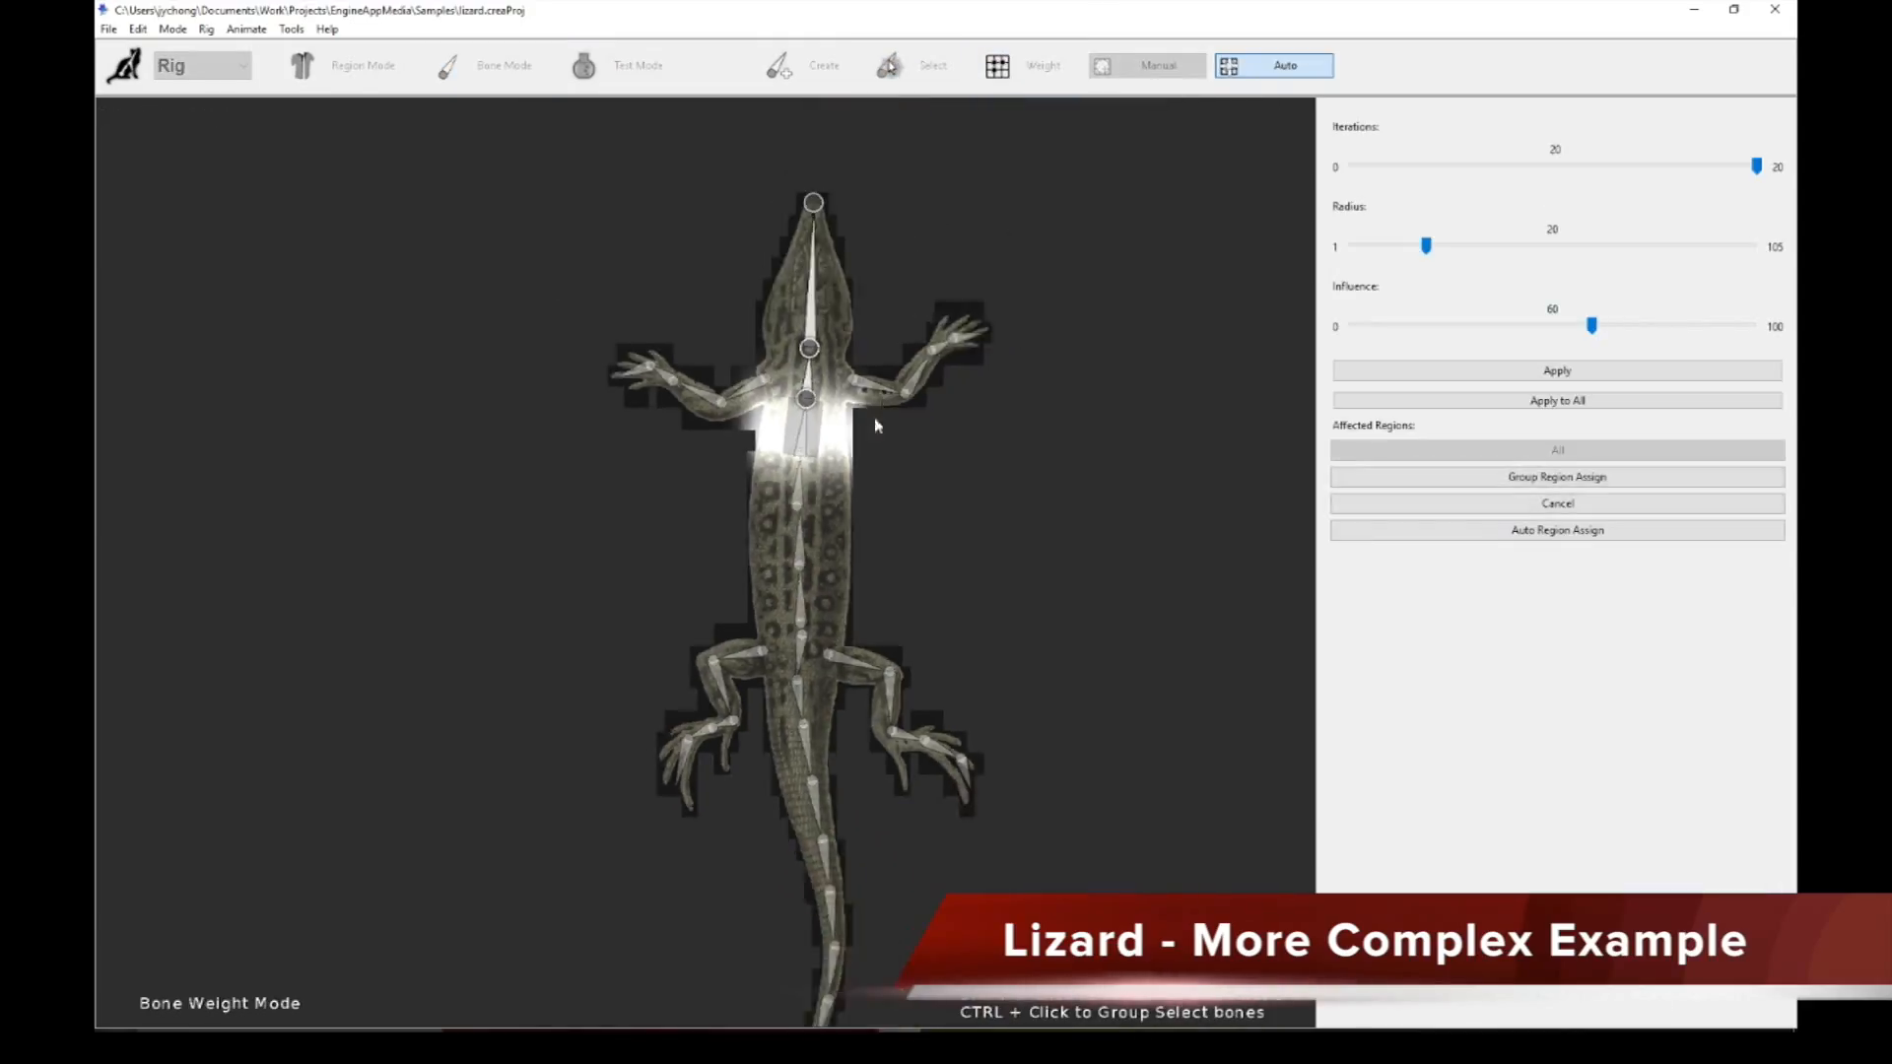
# Step: Examine the weight areas of the individual bones along the lizard's spine and upper tail
pyautogui.click(806, 433)
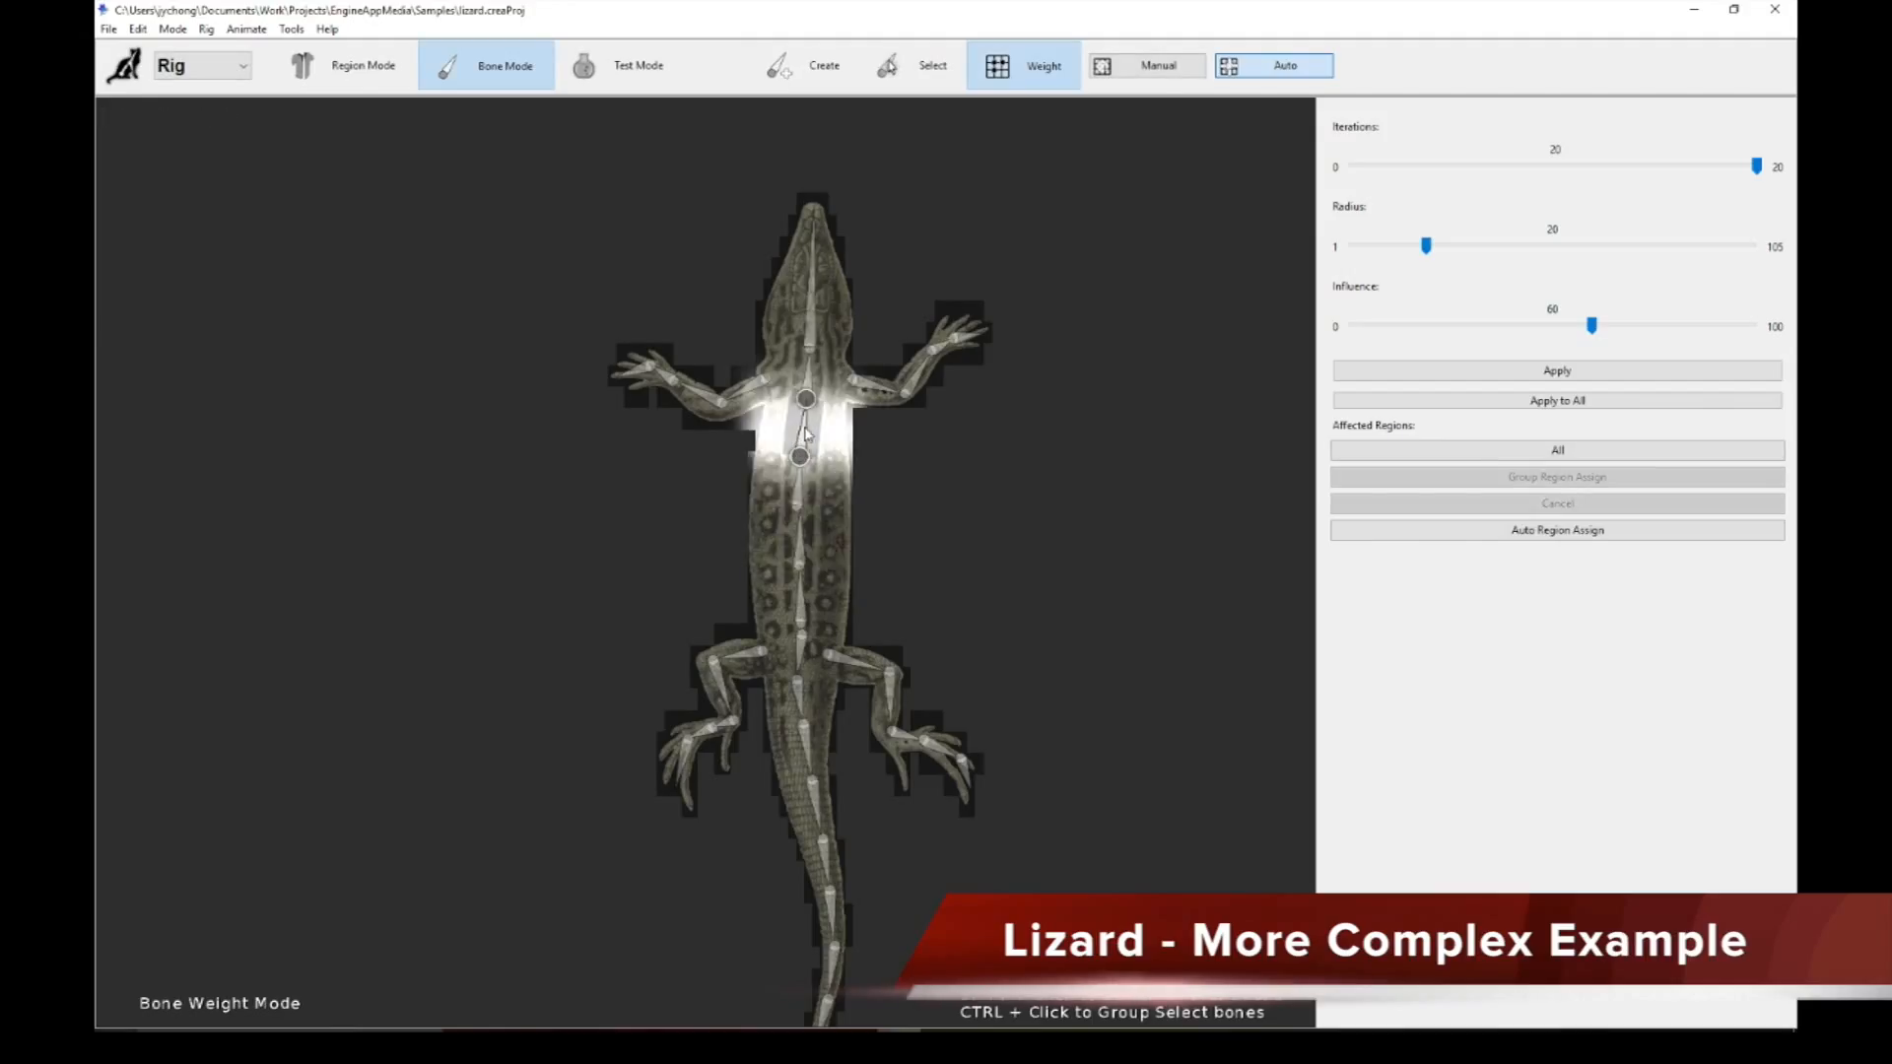
pyautogui.click(800, 541)
pyautogui.click(800, 597)
pyautogui.click(801, 657)
pyautogui.click(803, 702)
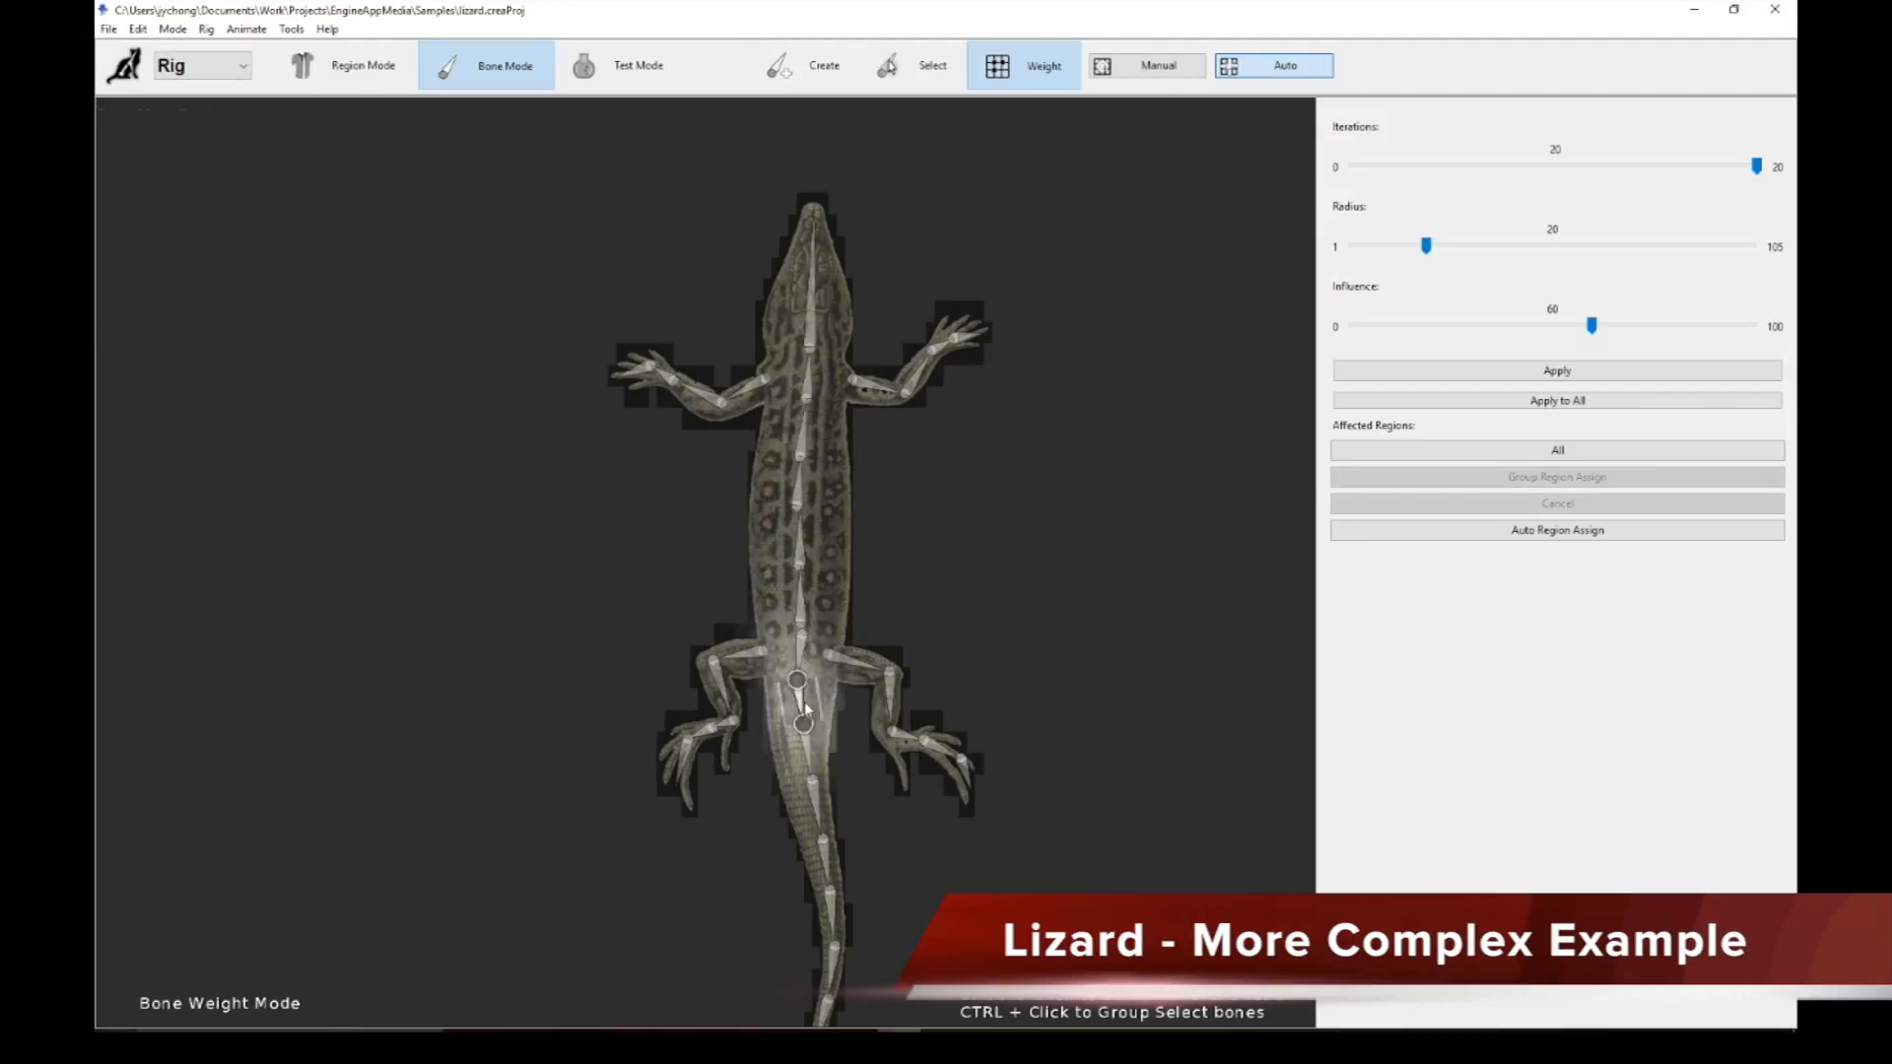
pyautogui.click(808, 750)
pyautogui.click(821, 808)
# Step: Examine the weight areas of the bones in the lizard's front and hind legs
pyautogui.click(858, 661)
pyautogui.click(893, 695)
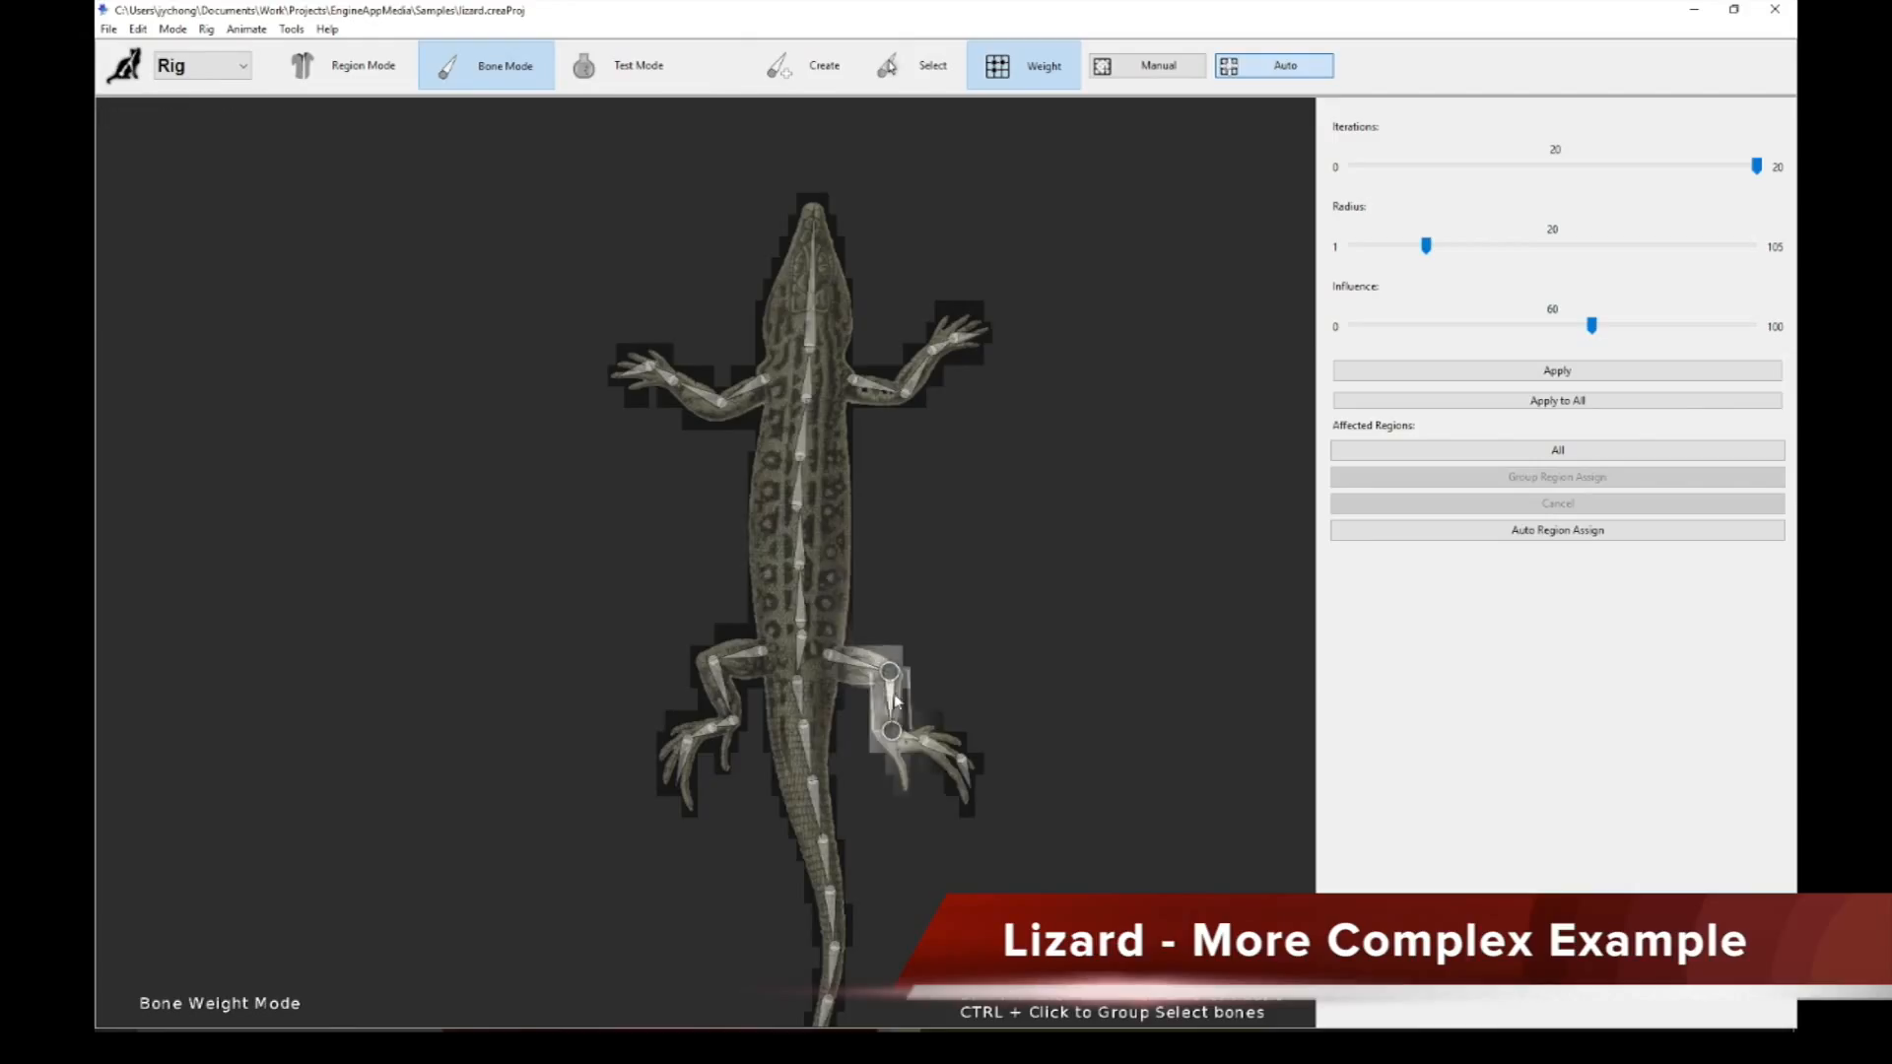
pyautogui.click(941, 748)
pyautogui.click(884, 393)
pyautogui.click(922, 374)
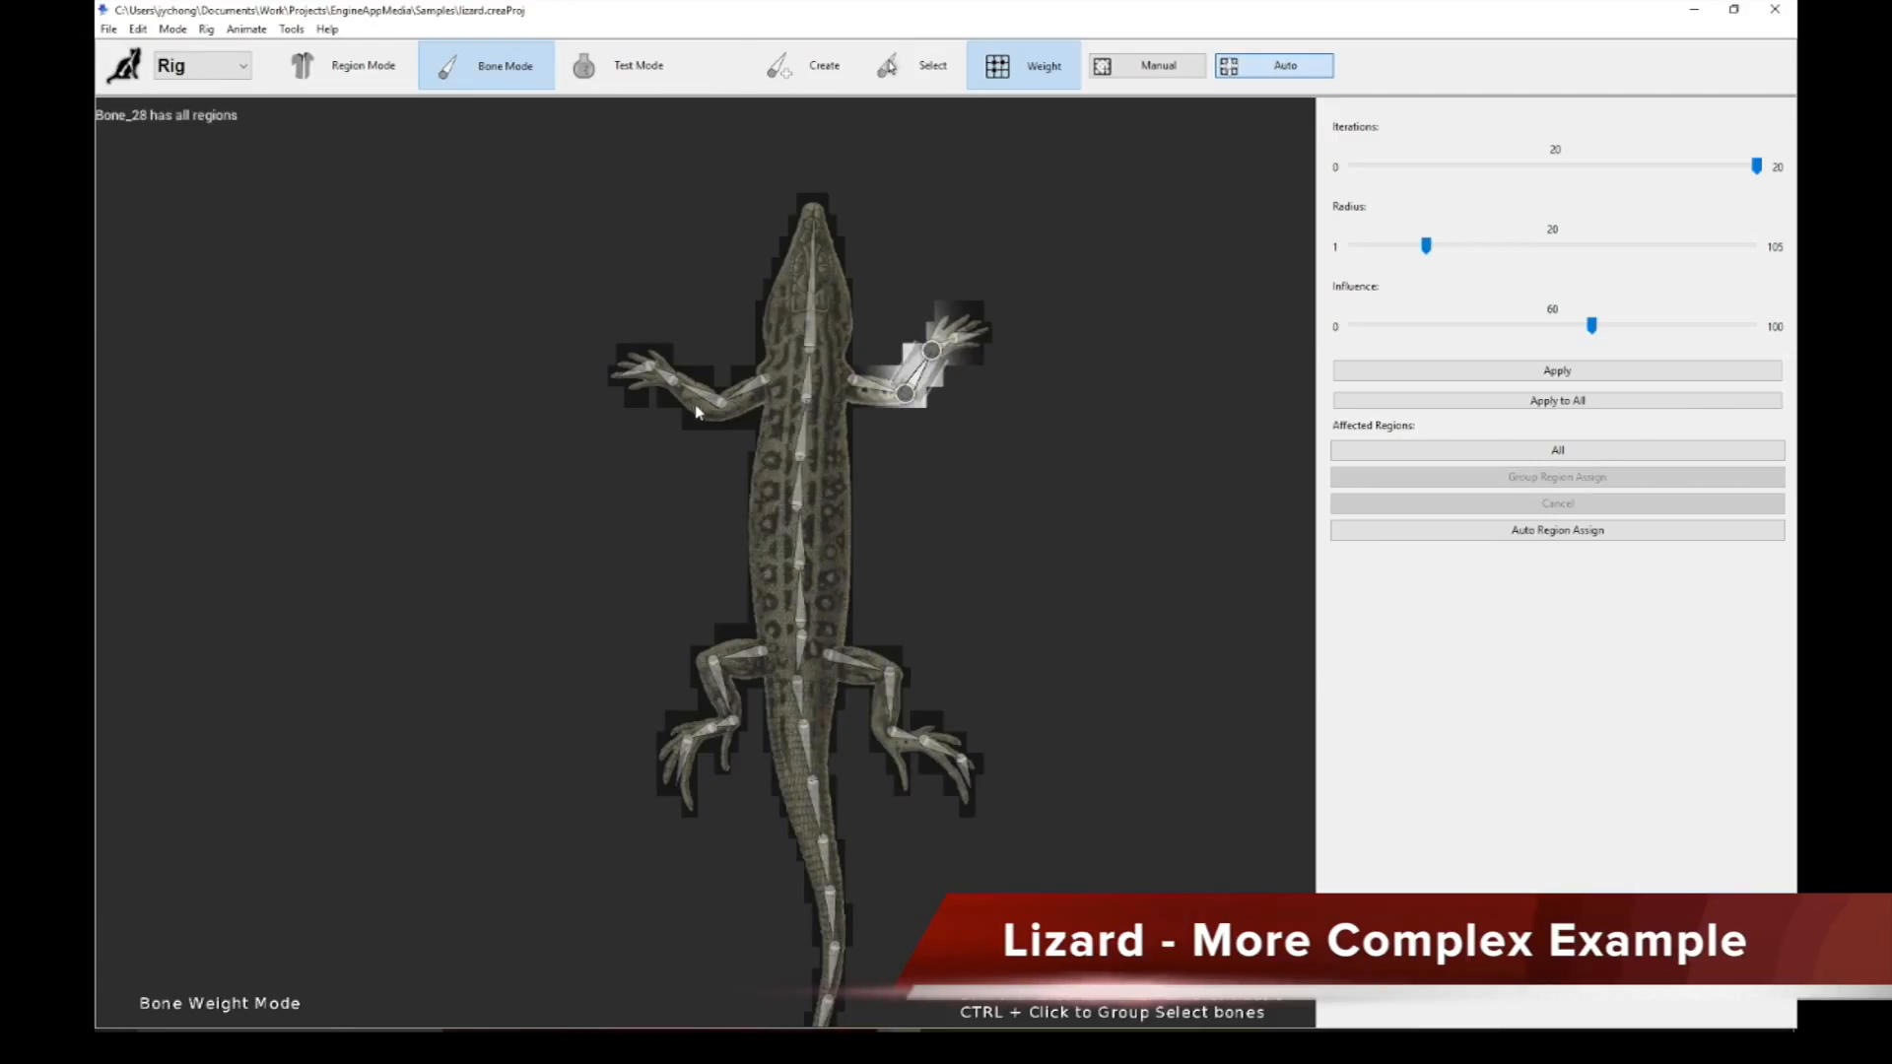
pyautogui.click(751, 390)
pyautogui.click(764, 659)
pyautogui.click(721, 690)
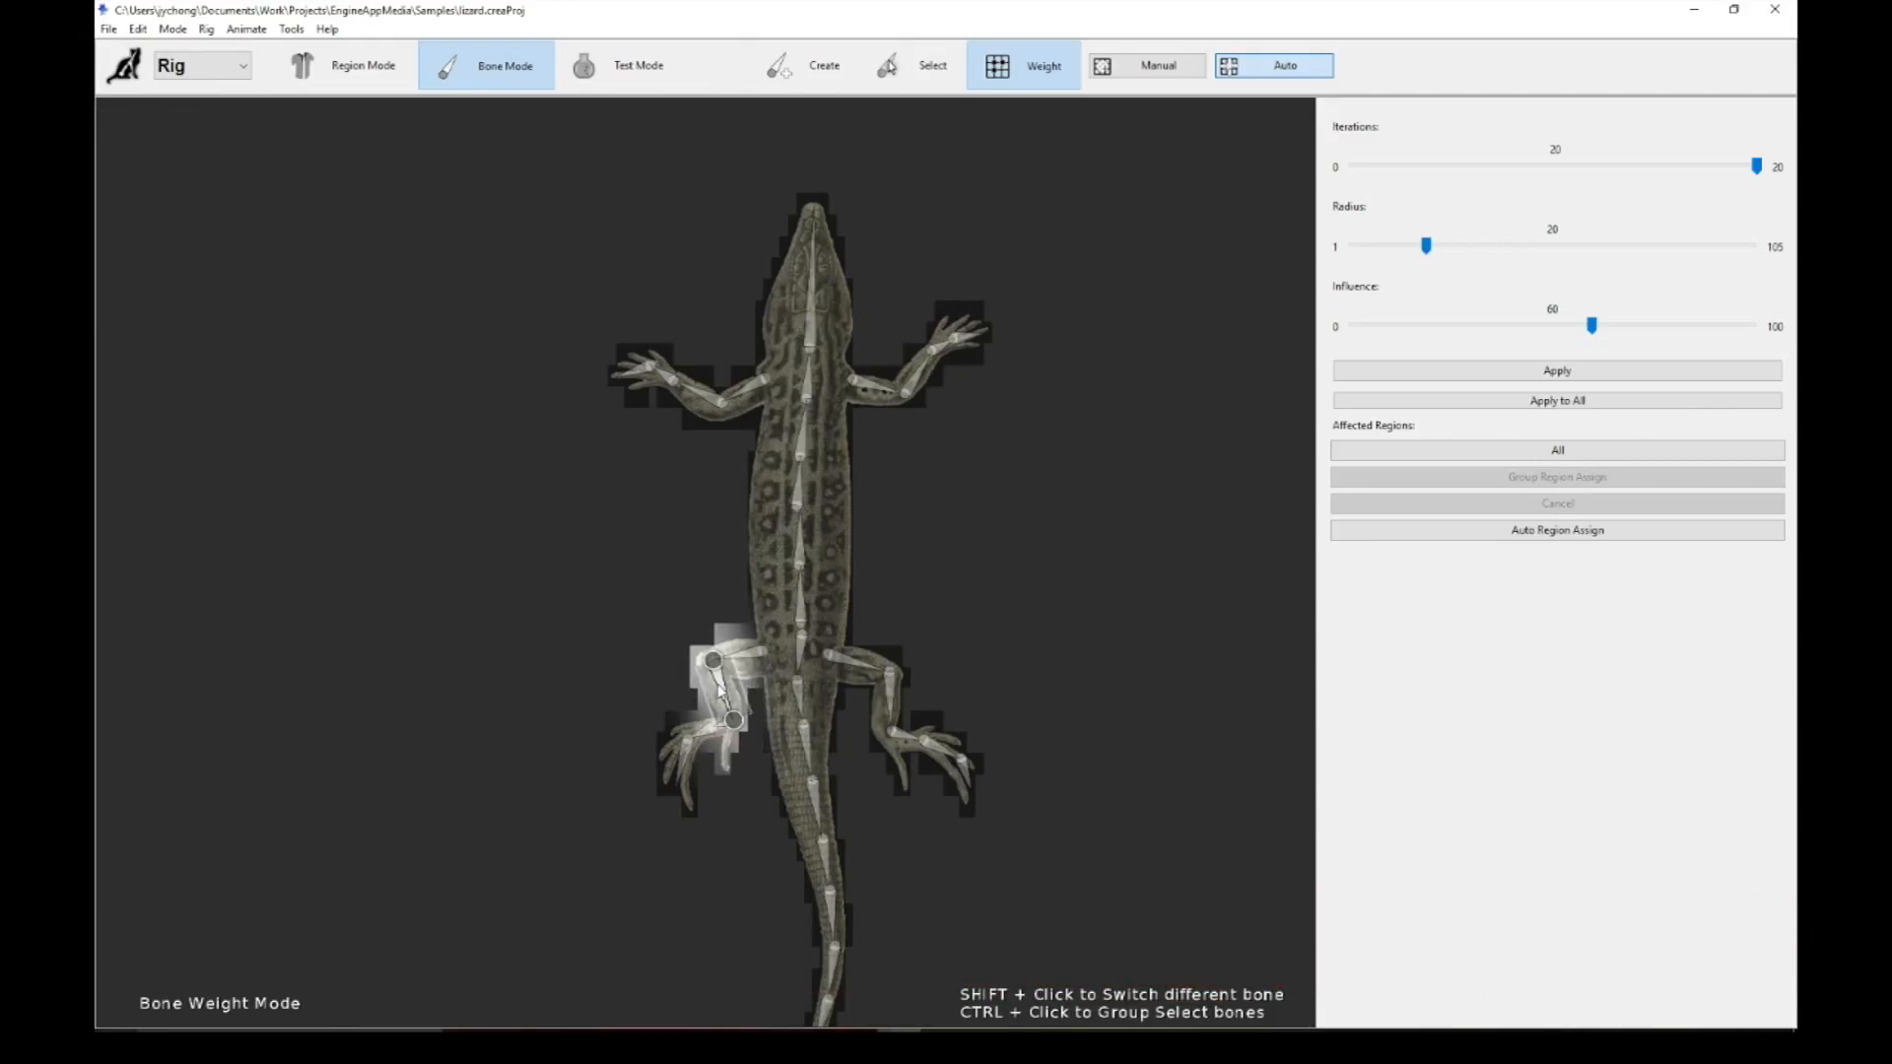
# Step: Leave bone weighting and switch the lizard project to Animate mode
pyautogui.click(374, 66)
pyautogui.click(228, 75)
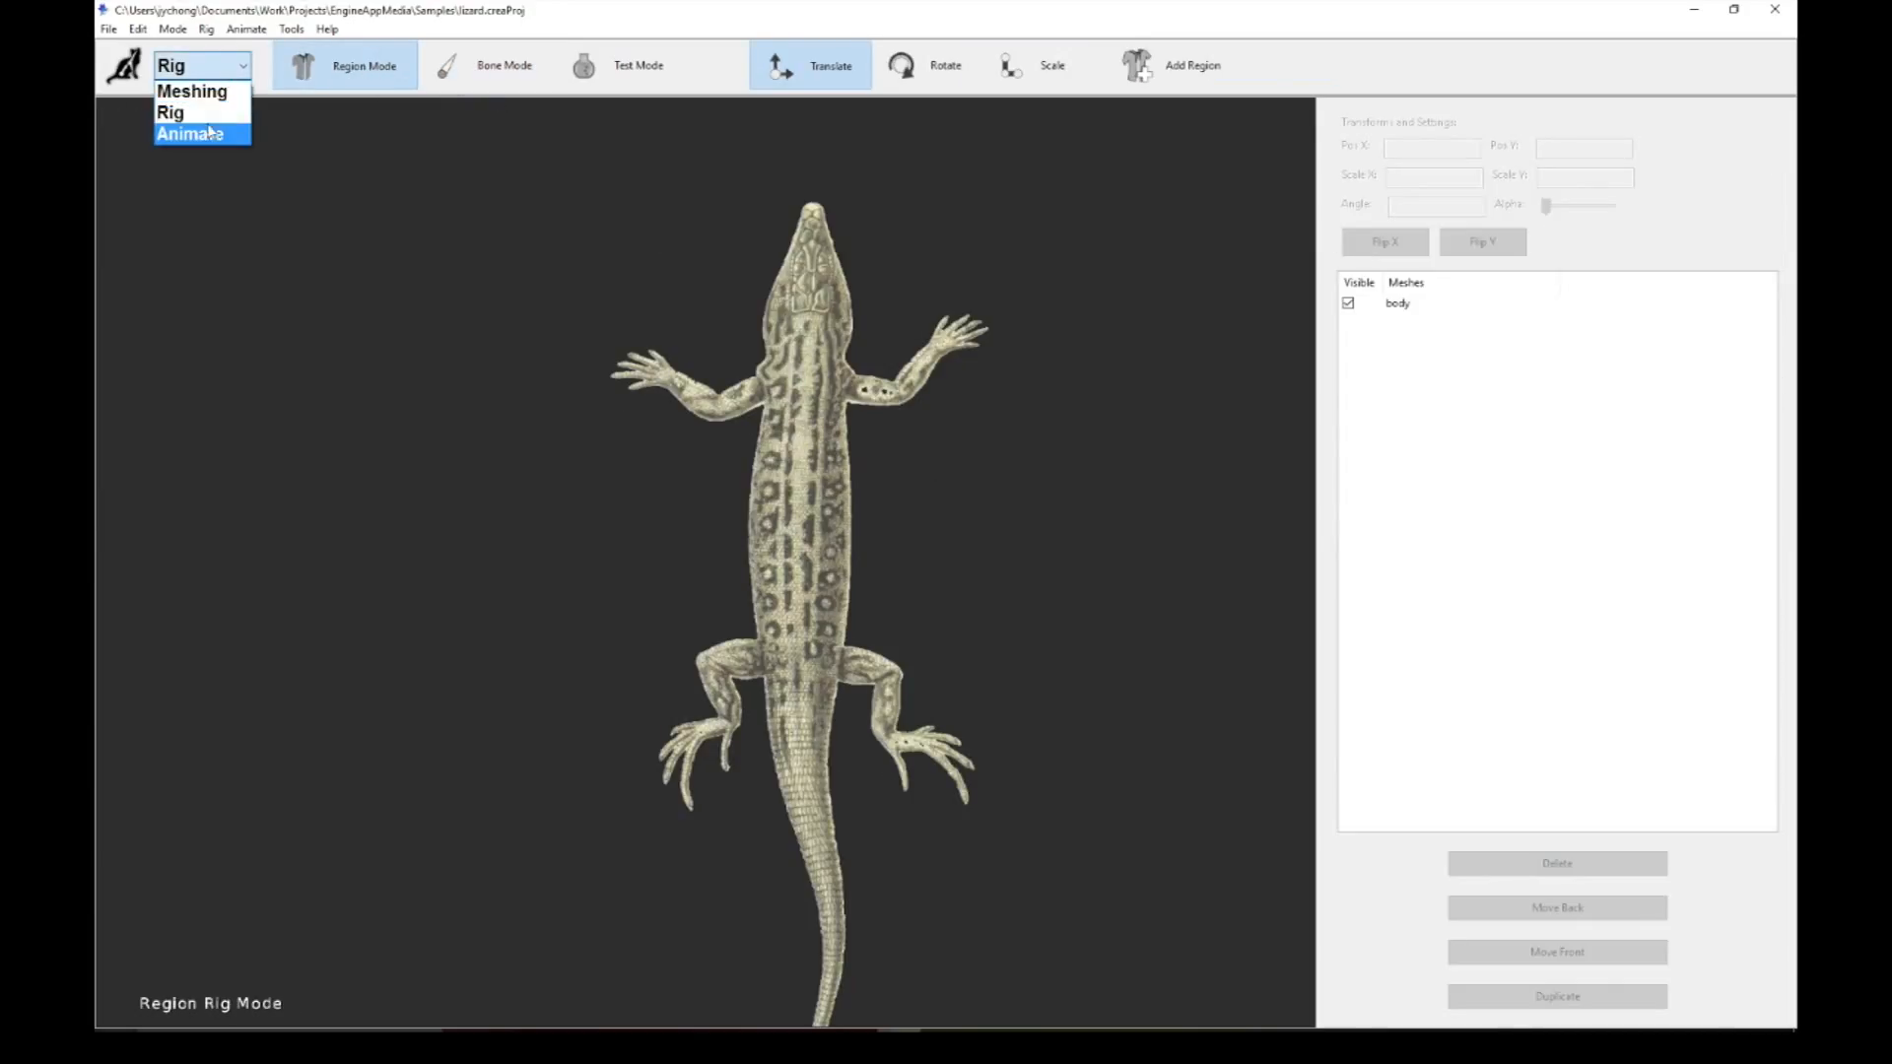
pyautogui.click(210, 135)
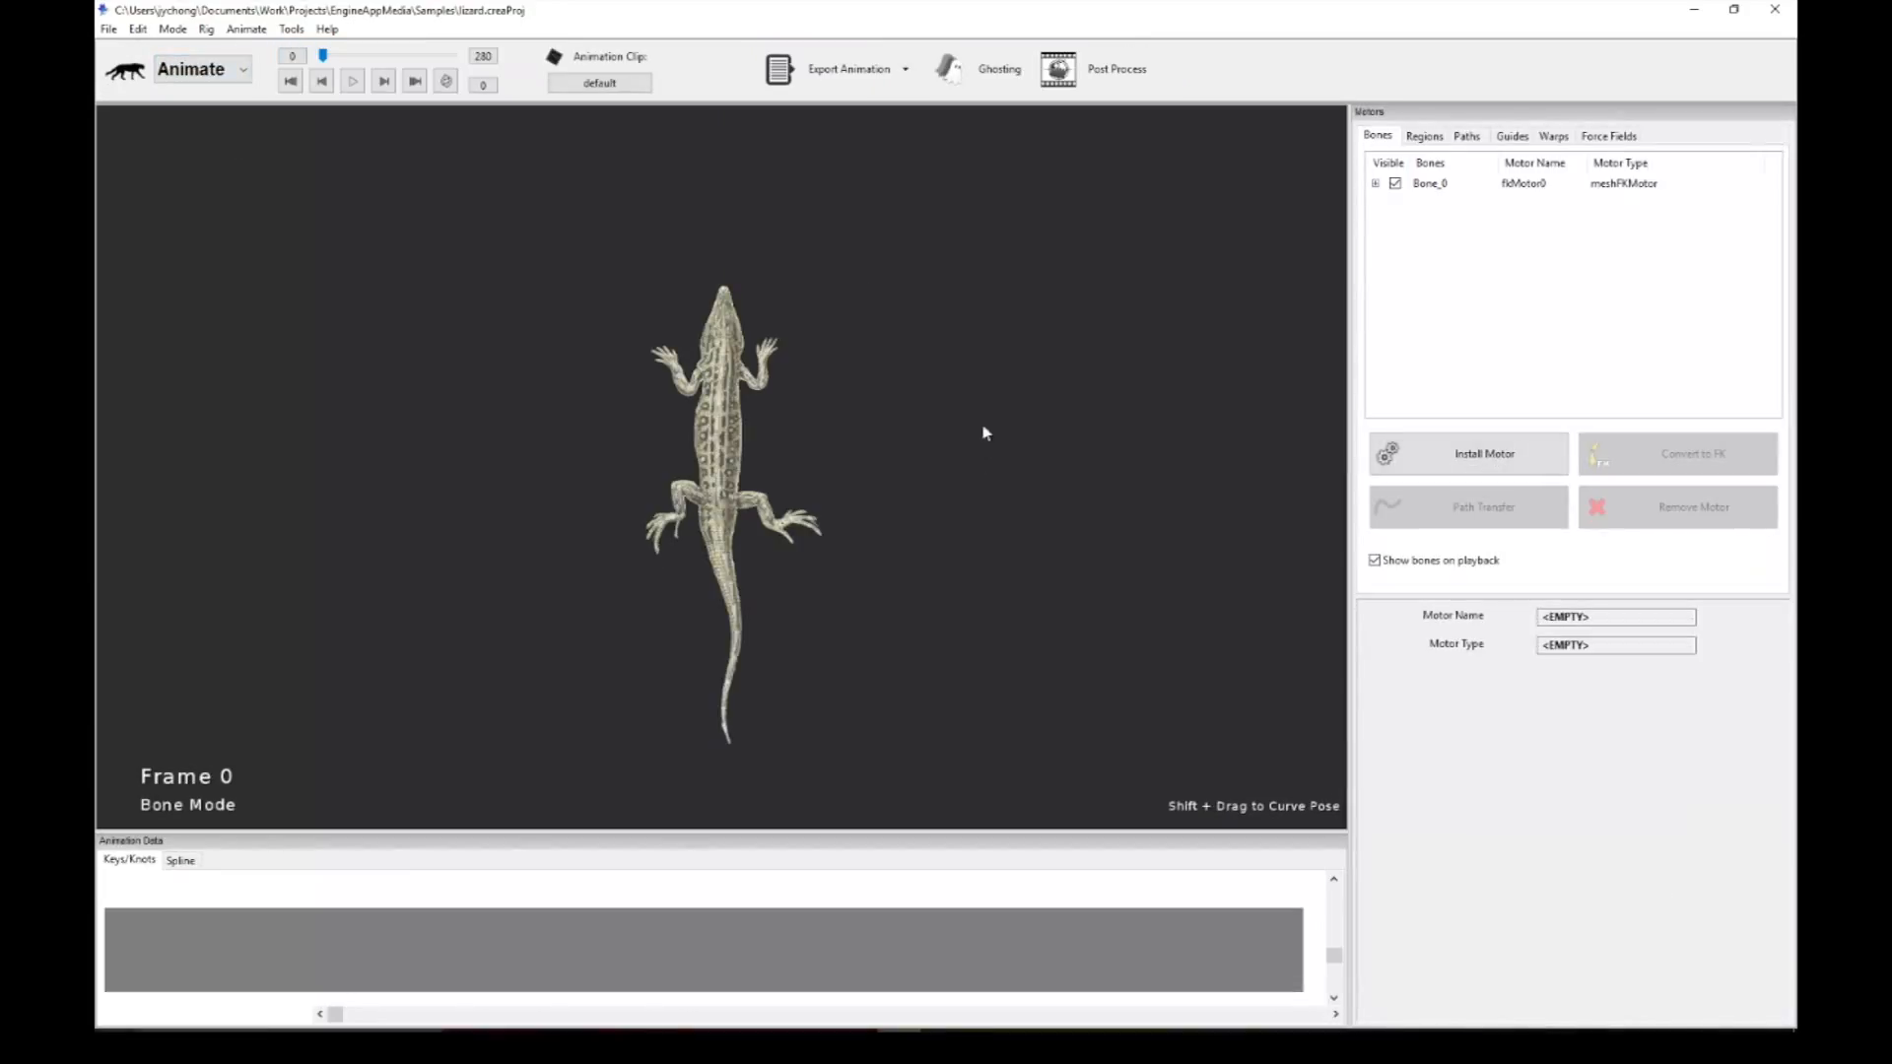
# Step: Load the idle animation clip for the lizard
pyautogui.click(618, 90)
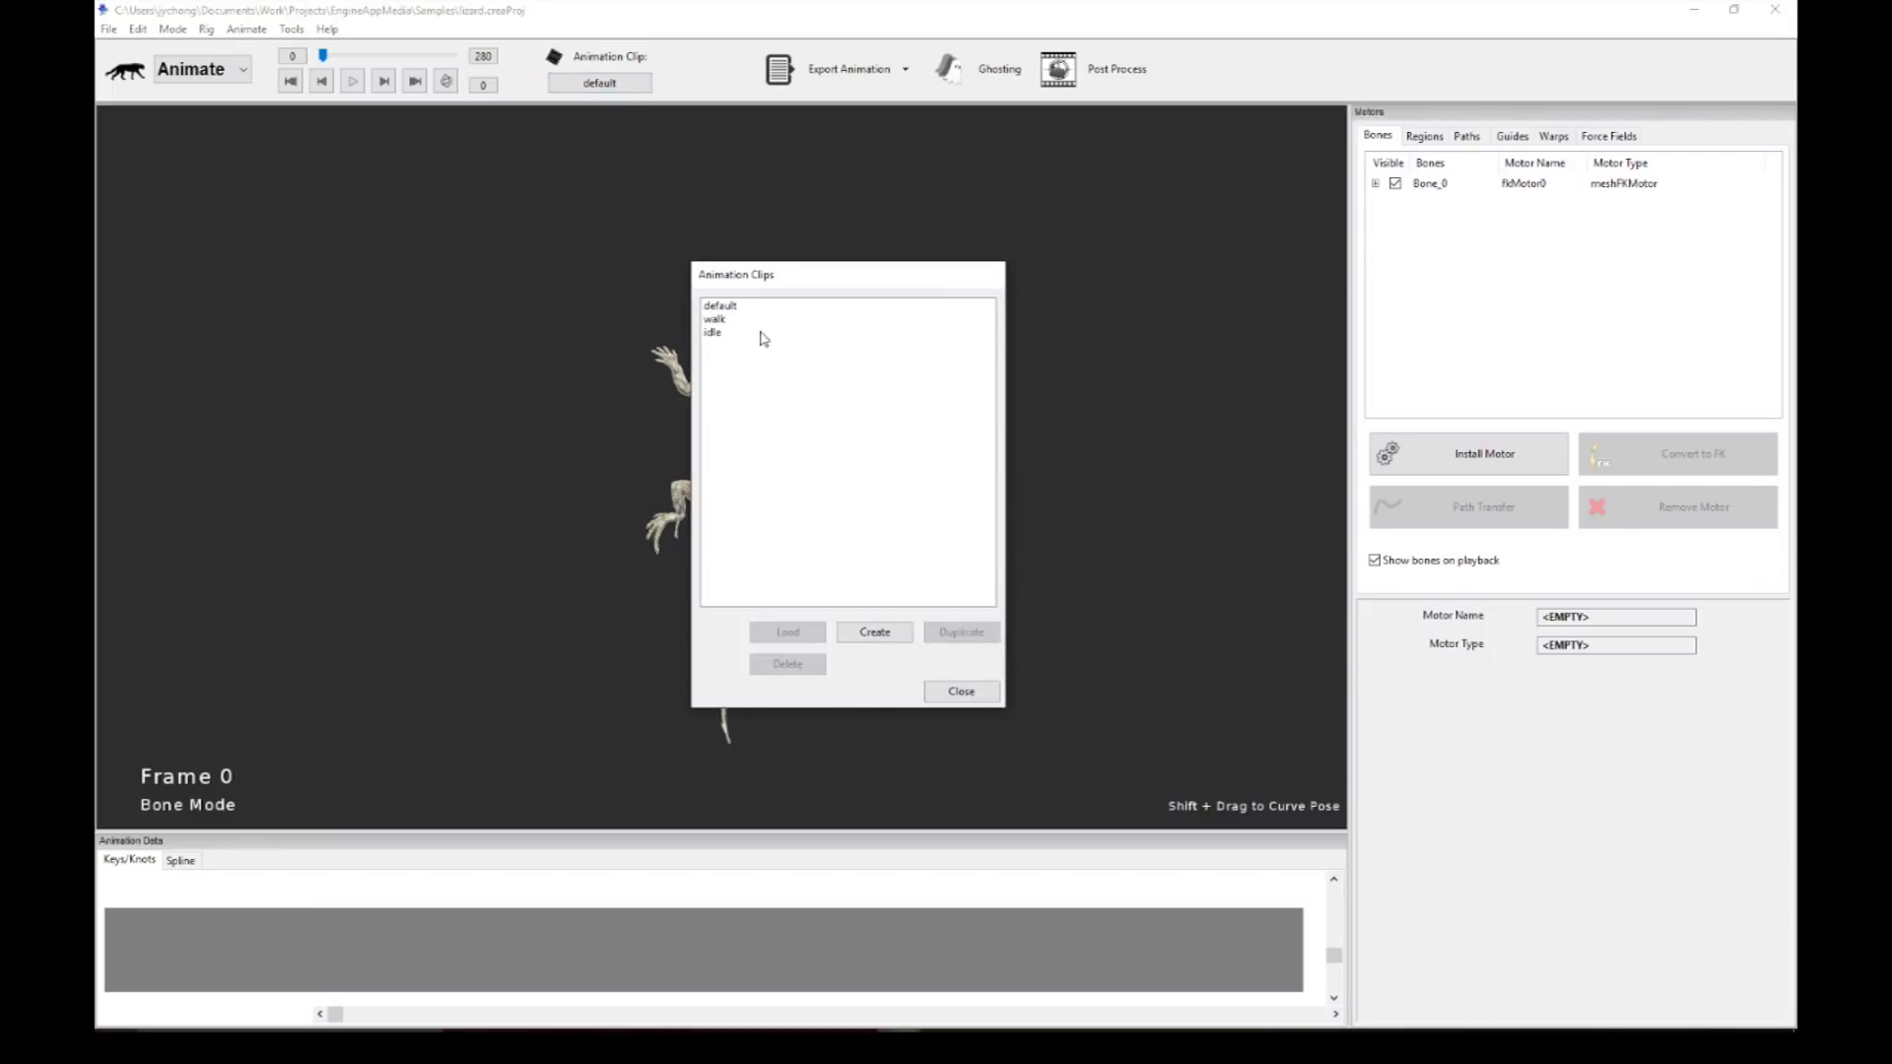
pyautogui.click(713, 332)
pyautogui.click(791, 634)
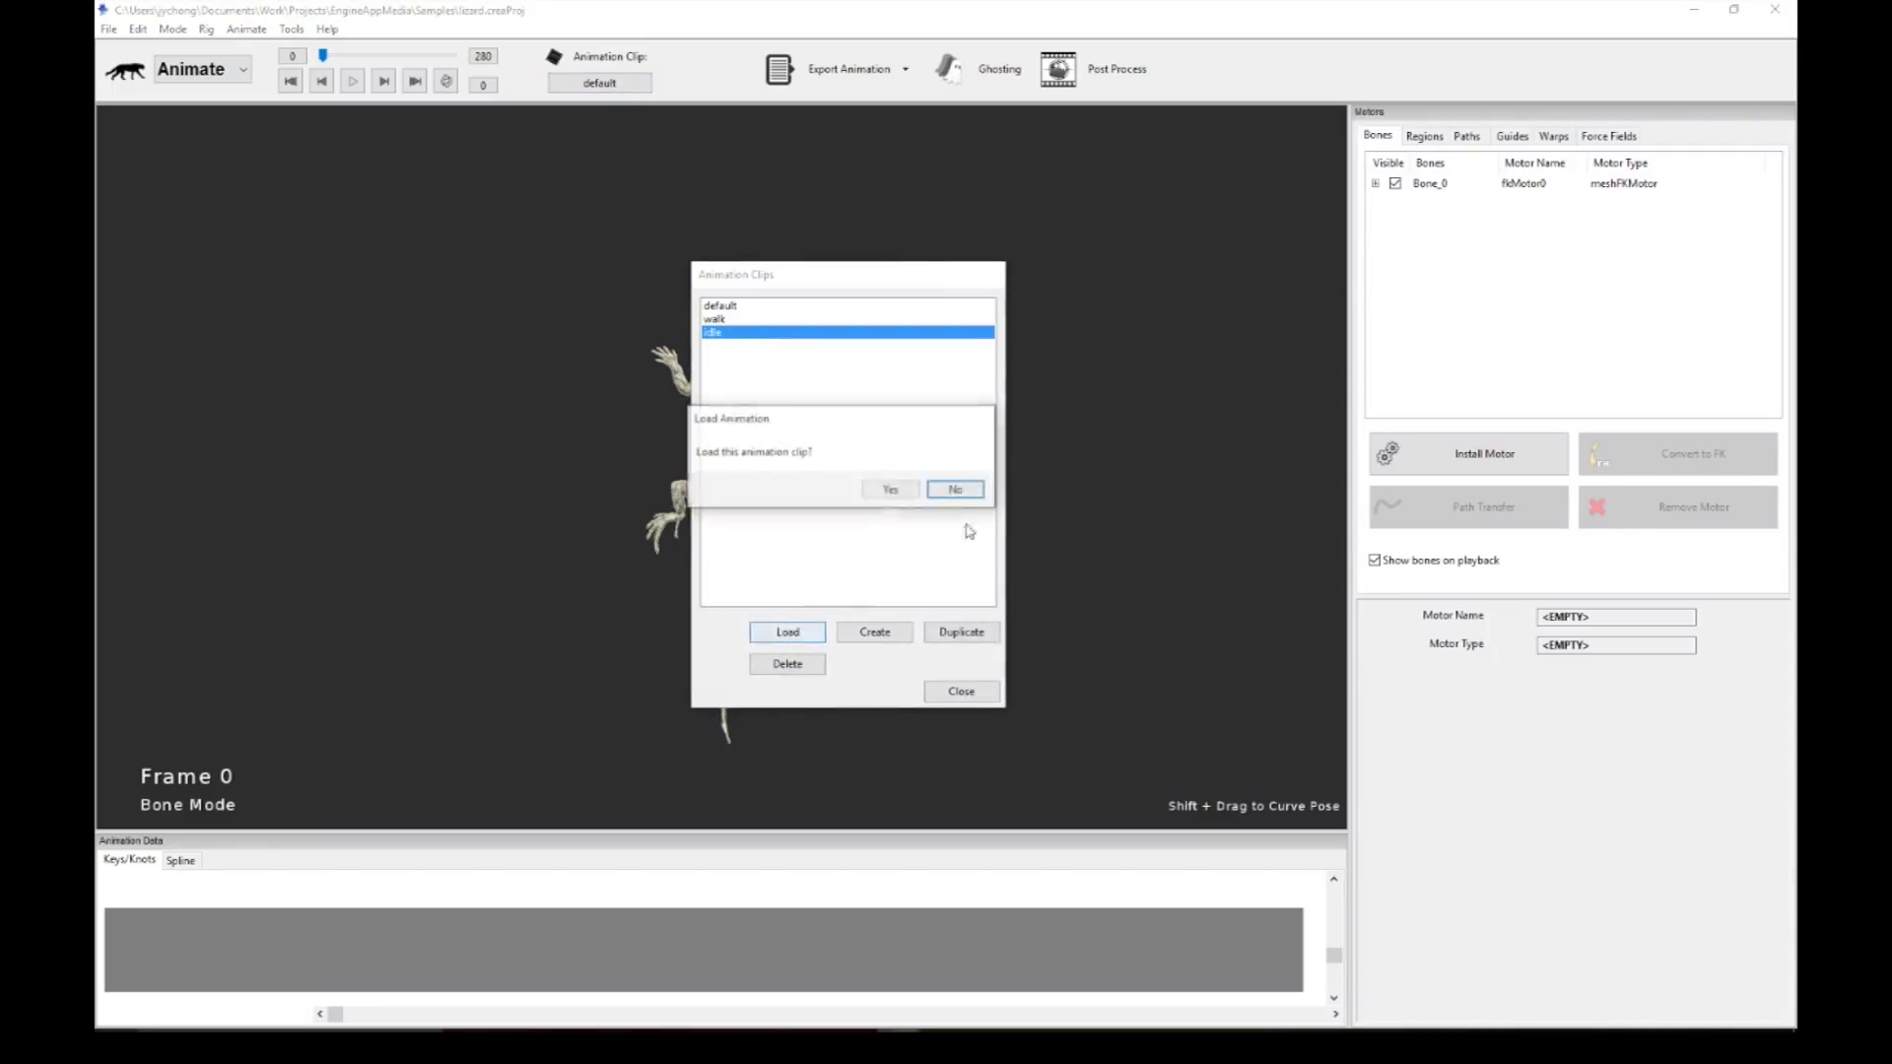
pyautogui.click(892, 490)
# Step: Play back the idle clip with the whole lizard in view, and stop the playback
pyautogui.scroll(2, 896, 498)
pyautogui.scroll(-2, 895, 498)
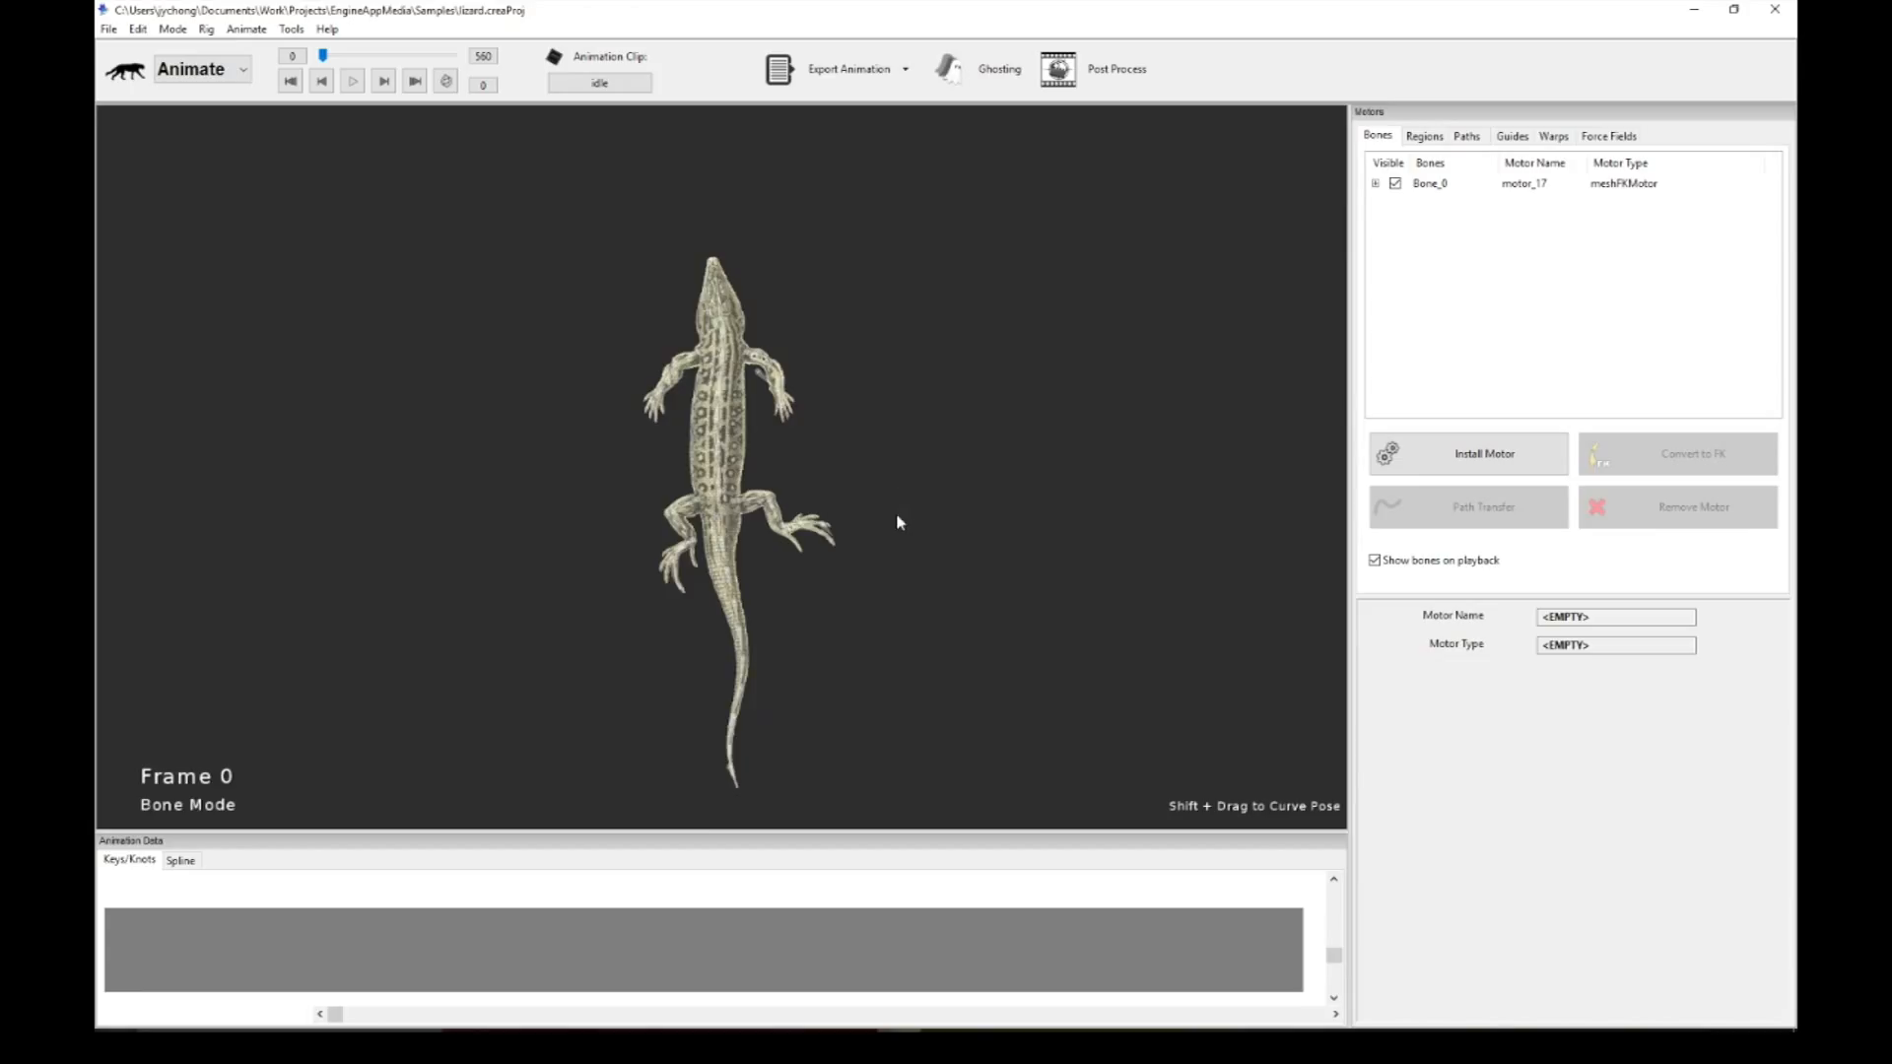
pyautogui.scroll(2, 895, 499)
pyautogui.moveTo(922, 406); pyautogui.dragTo(935, 470)
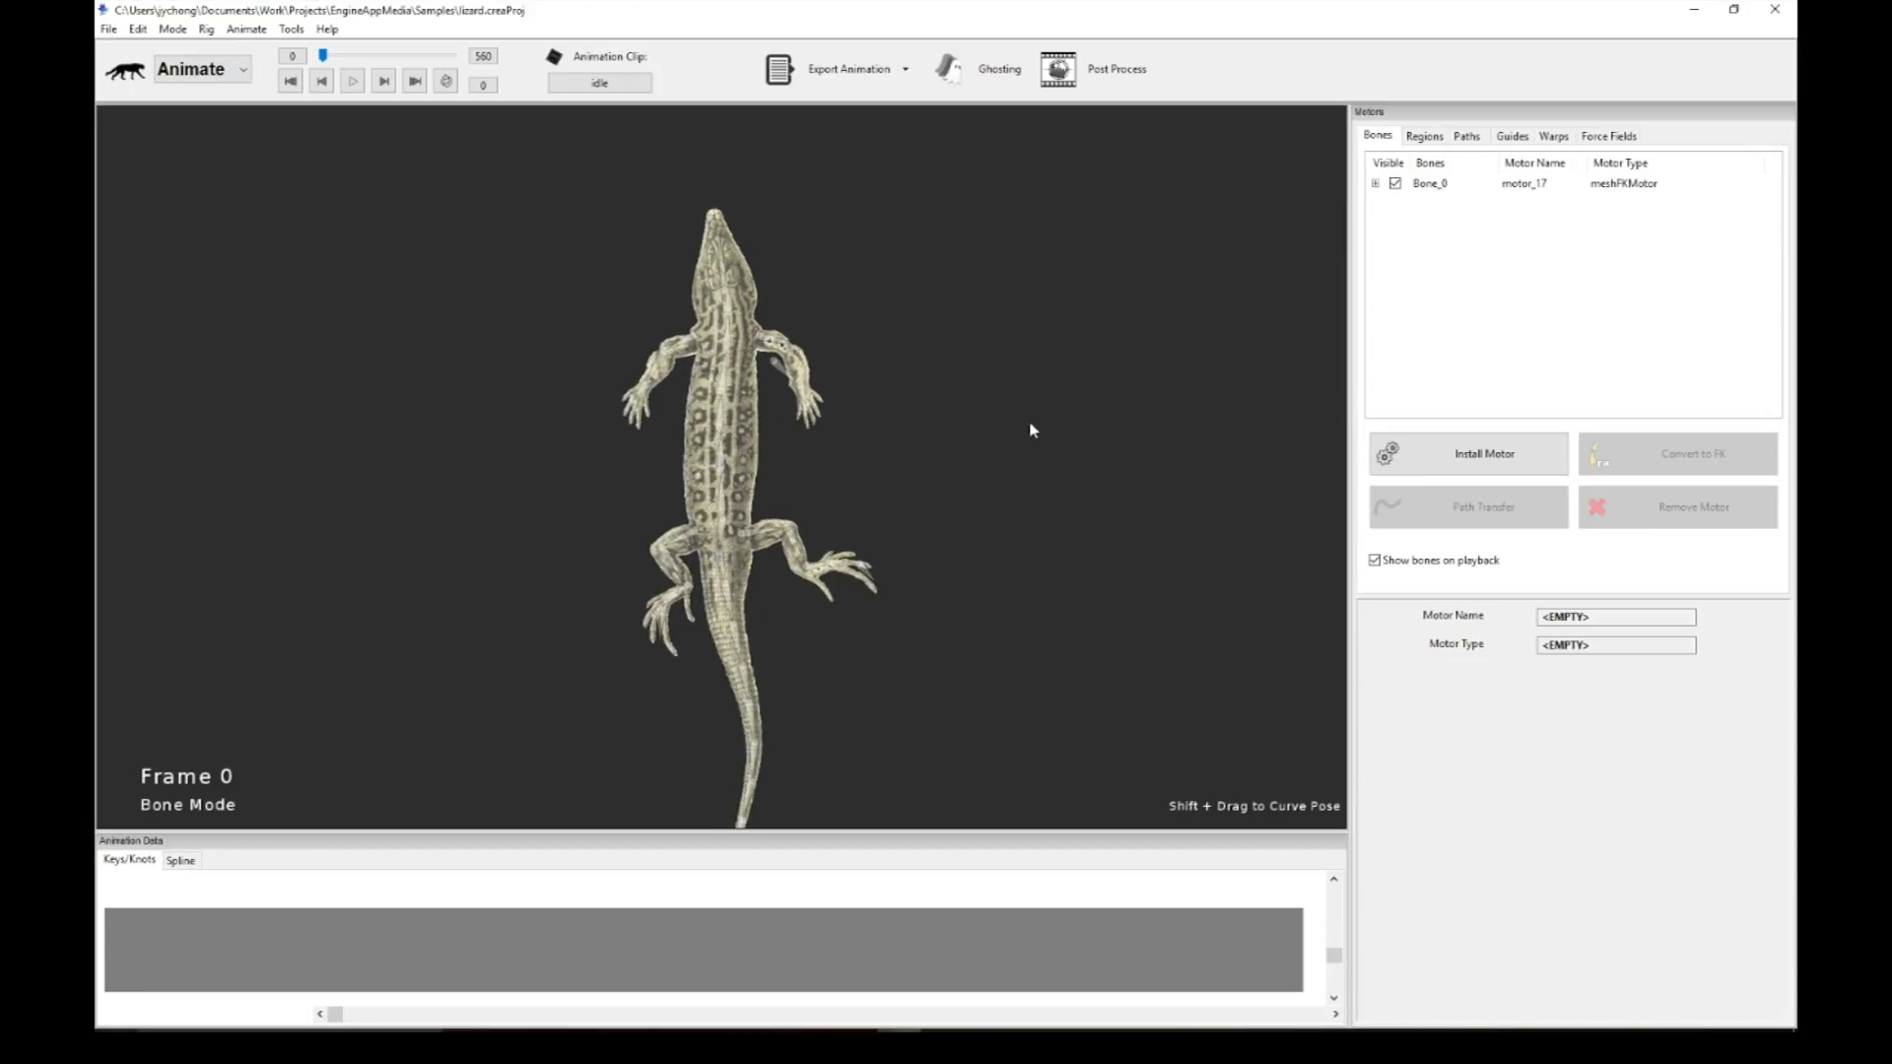
pyautogui.press('space')
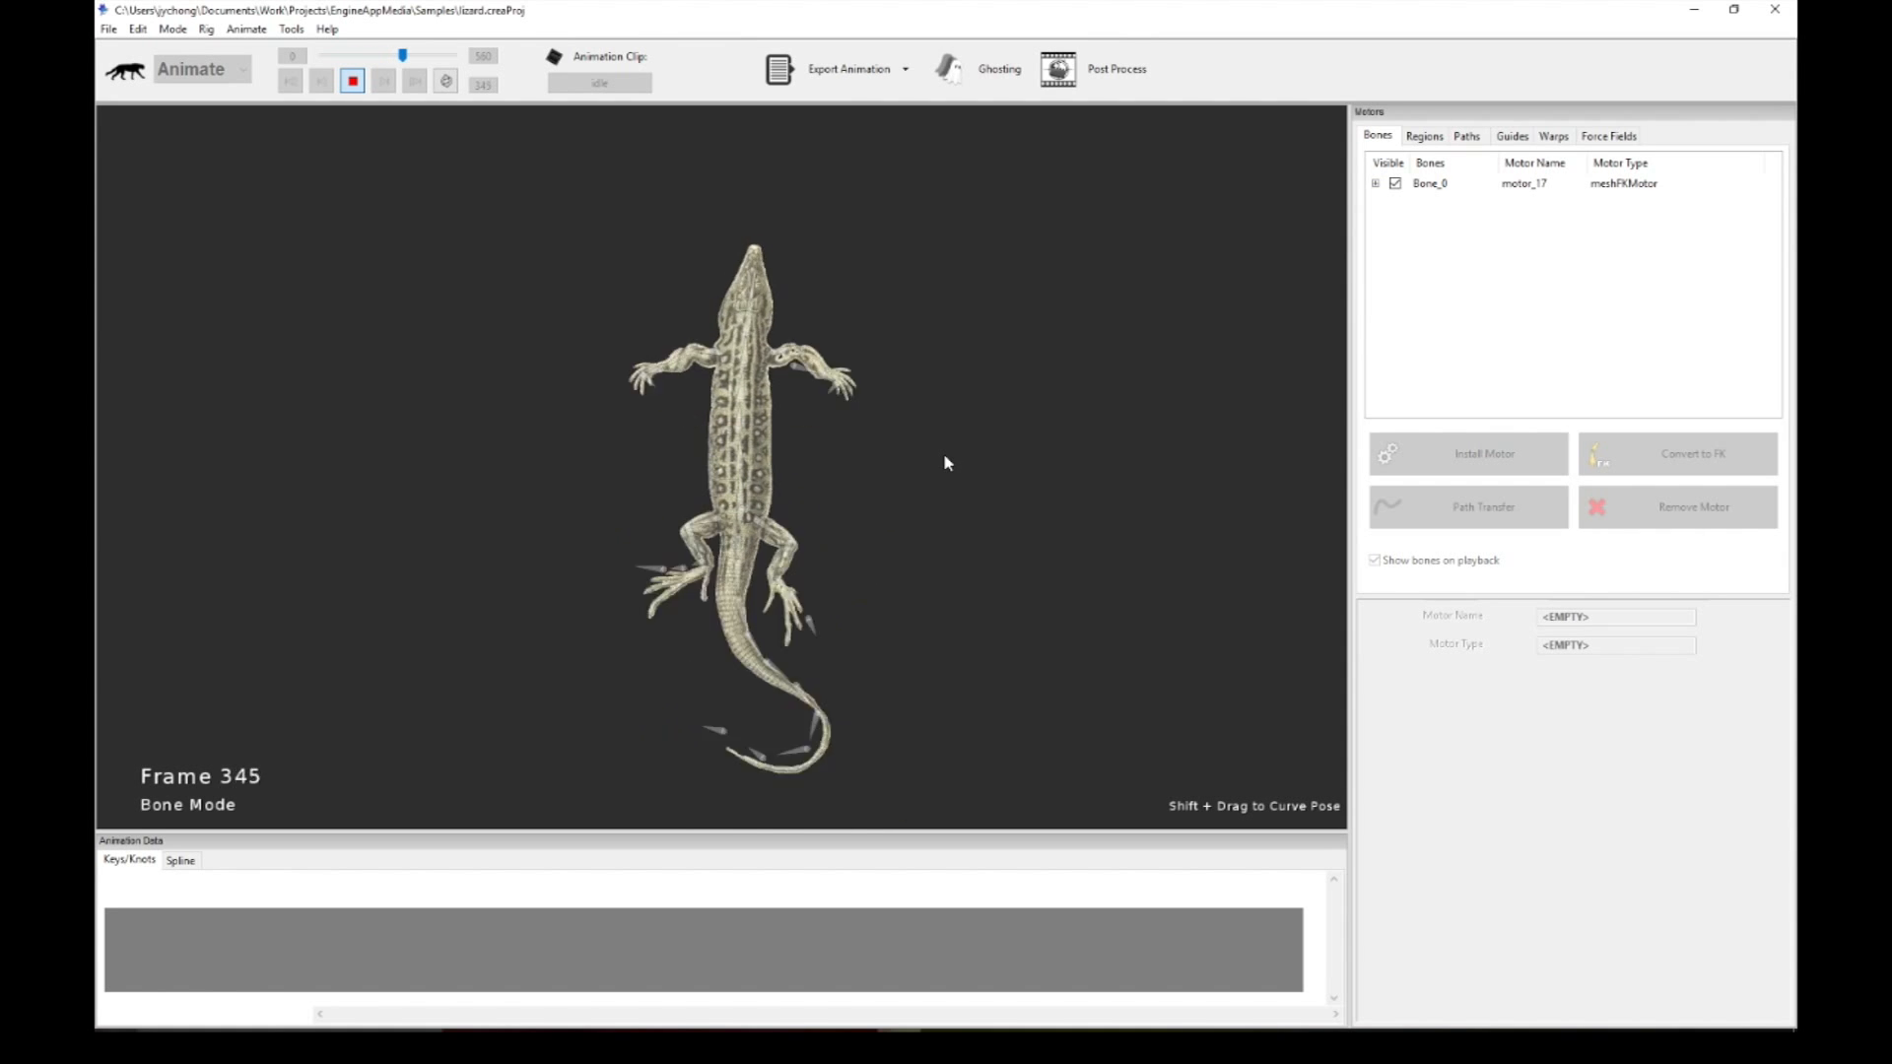
pyautogui.press('space')
# Step: Examine the motors installed on the lizard's spine bones from the hips up to the neck
pyautogui.scroll(4, 946, 426)
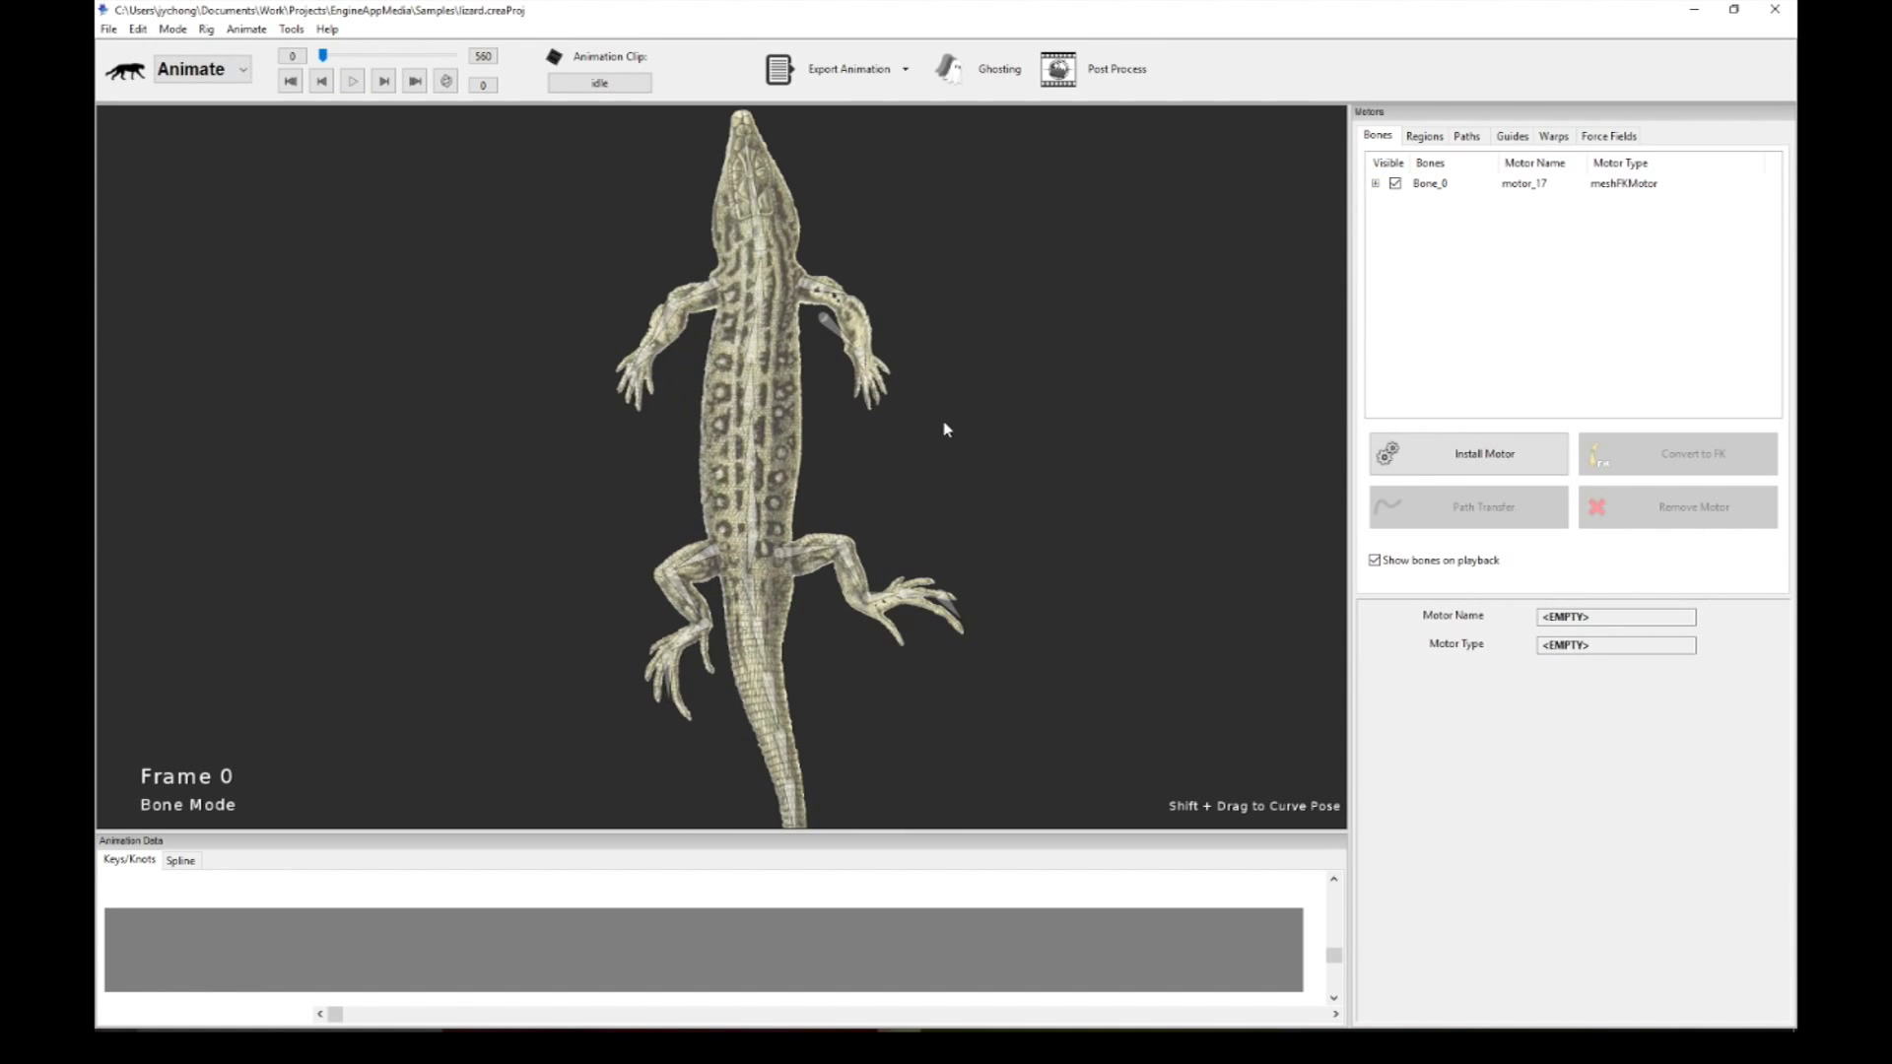
pyautogui.click(765, 463)
pyautogui.click(754, 320)
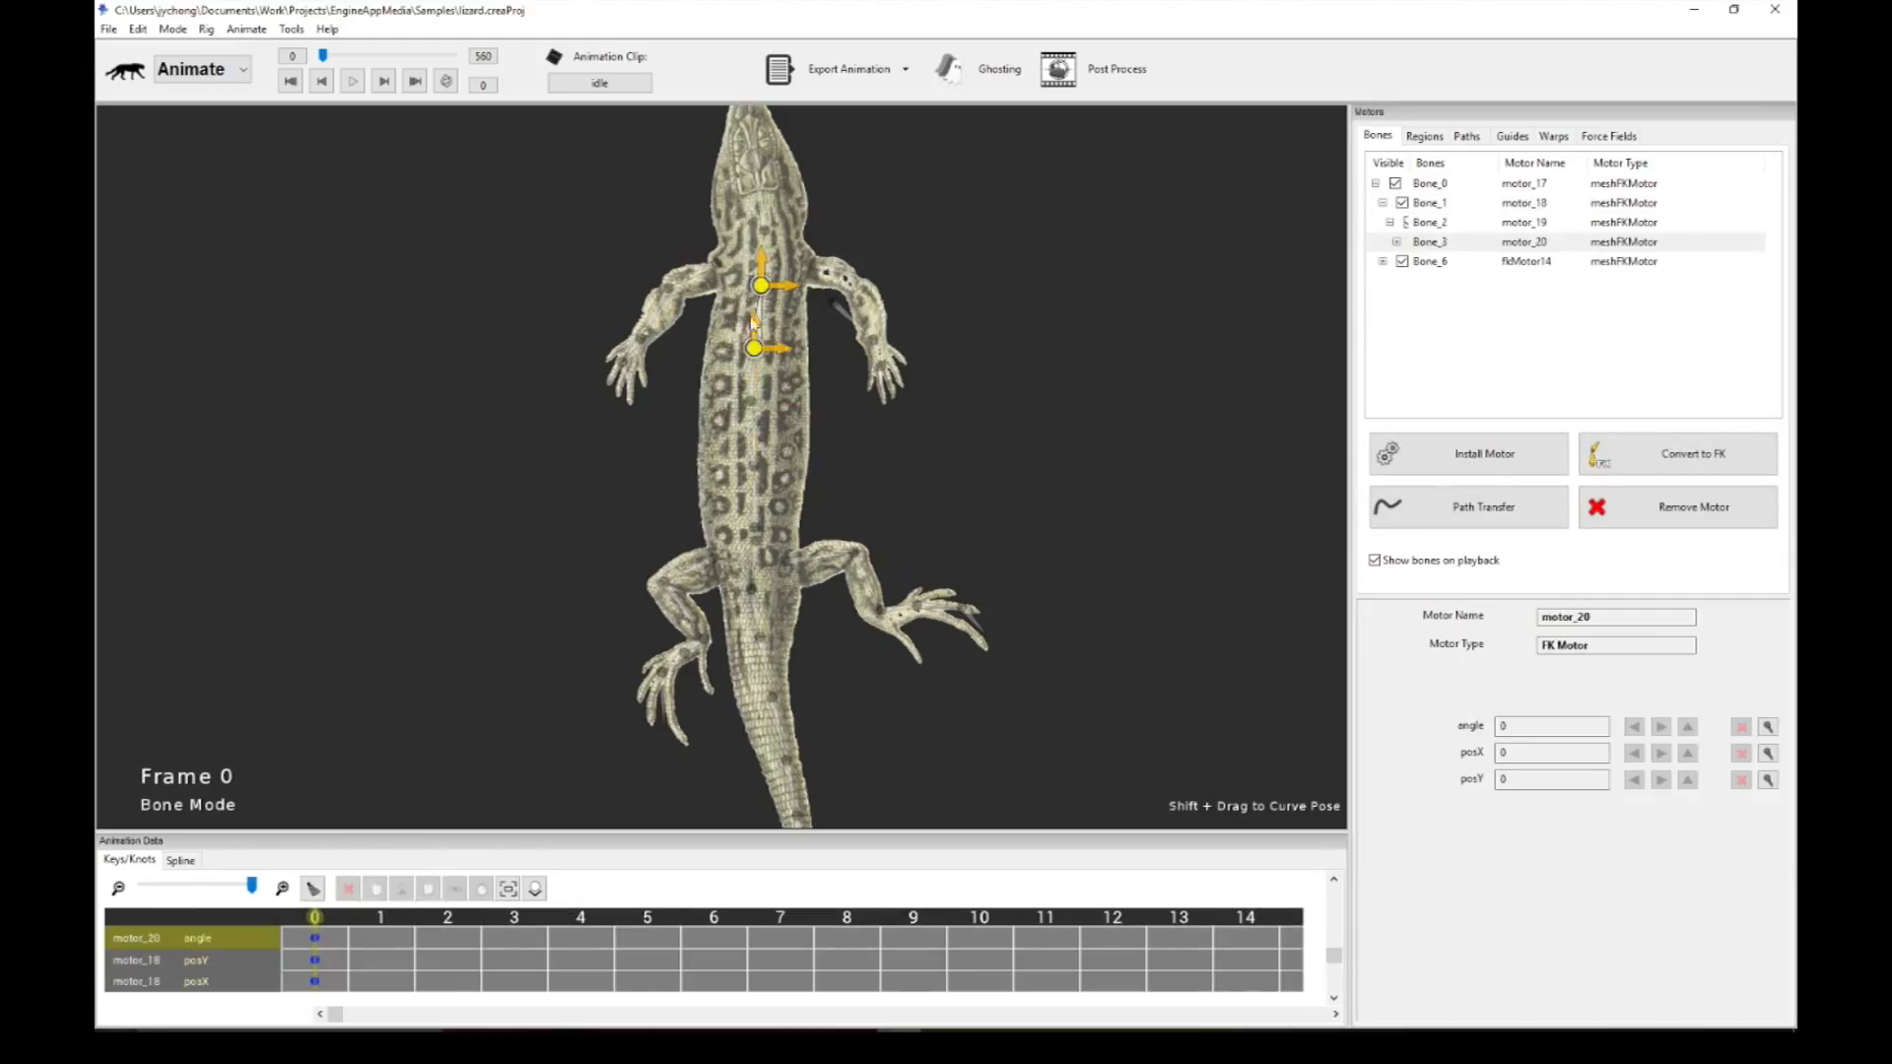
pyautogui.click(751, 441)
pyautogui.click(752, 501)
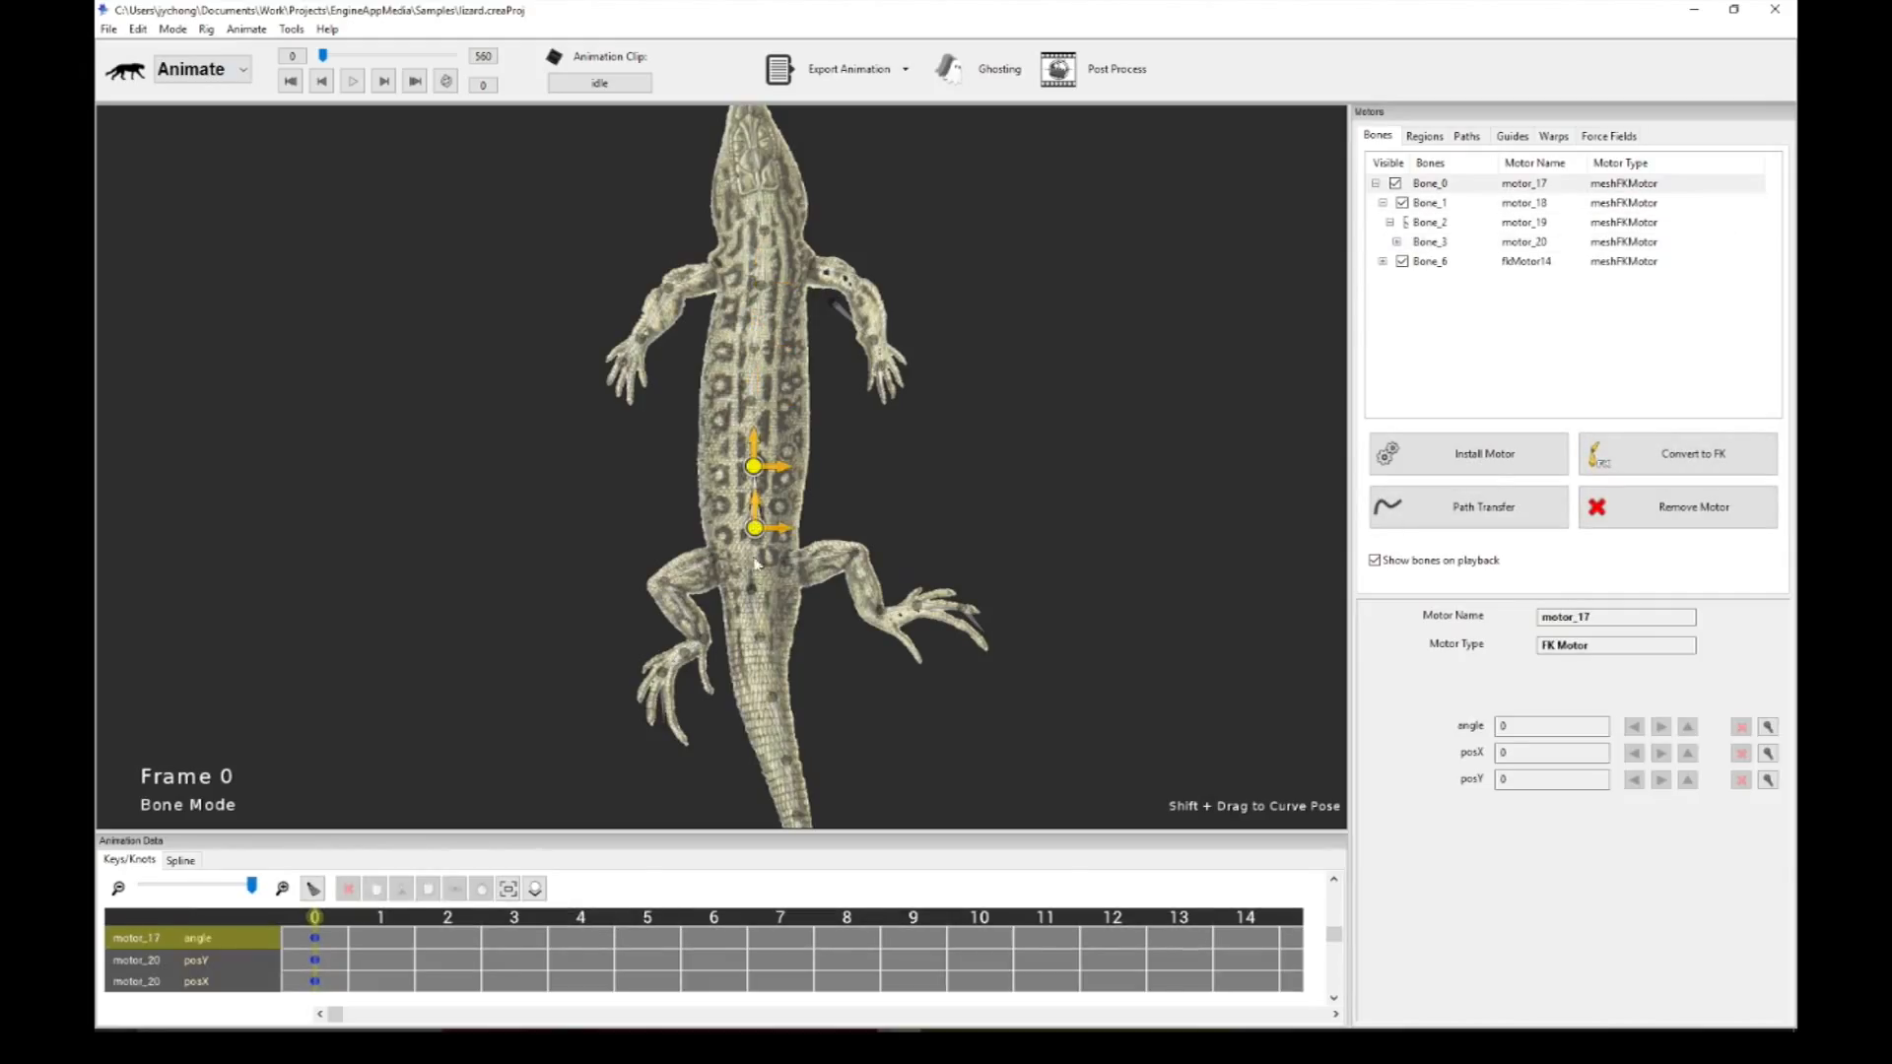
pyautogui.click(759, 570)
pyautogui.click(760, 486)
pyautogui.click(751, 373)
pyautogui.click(756, 291)
pyautogui.click(762, 259)
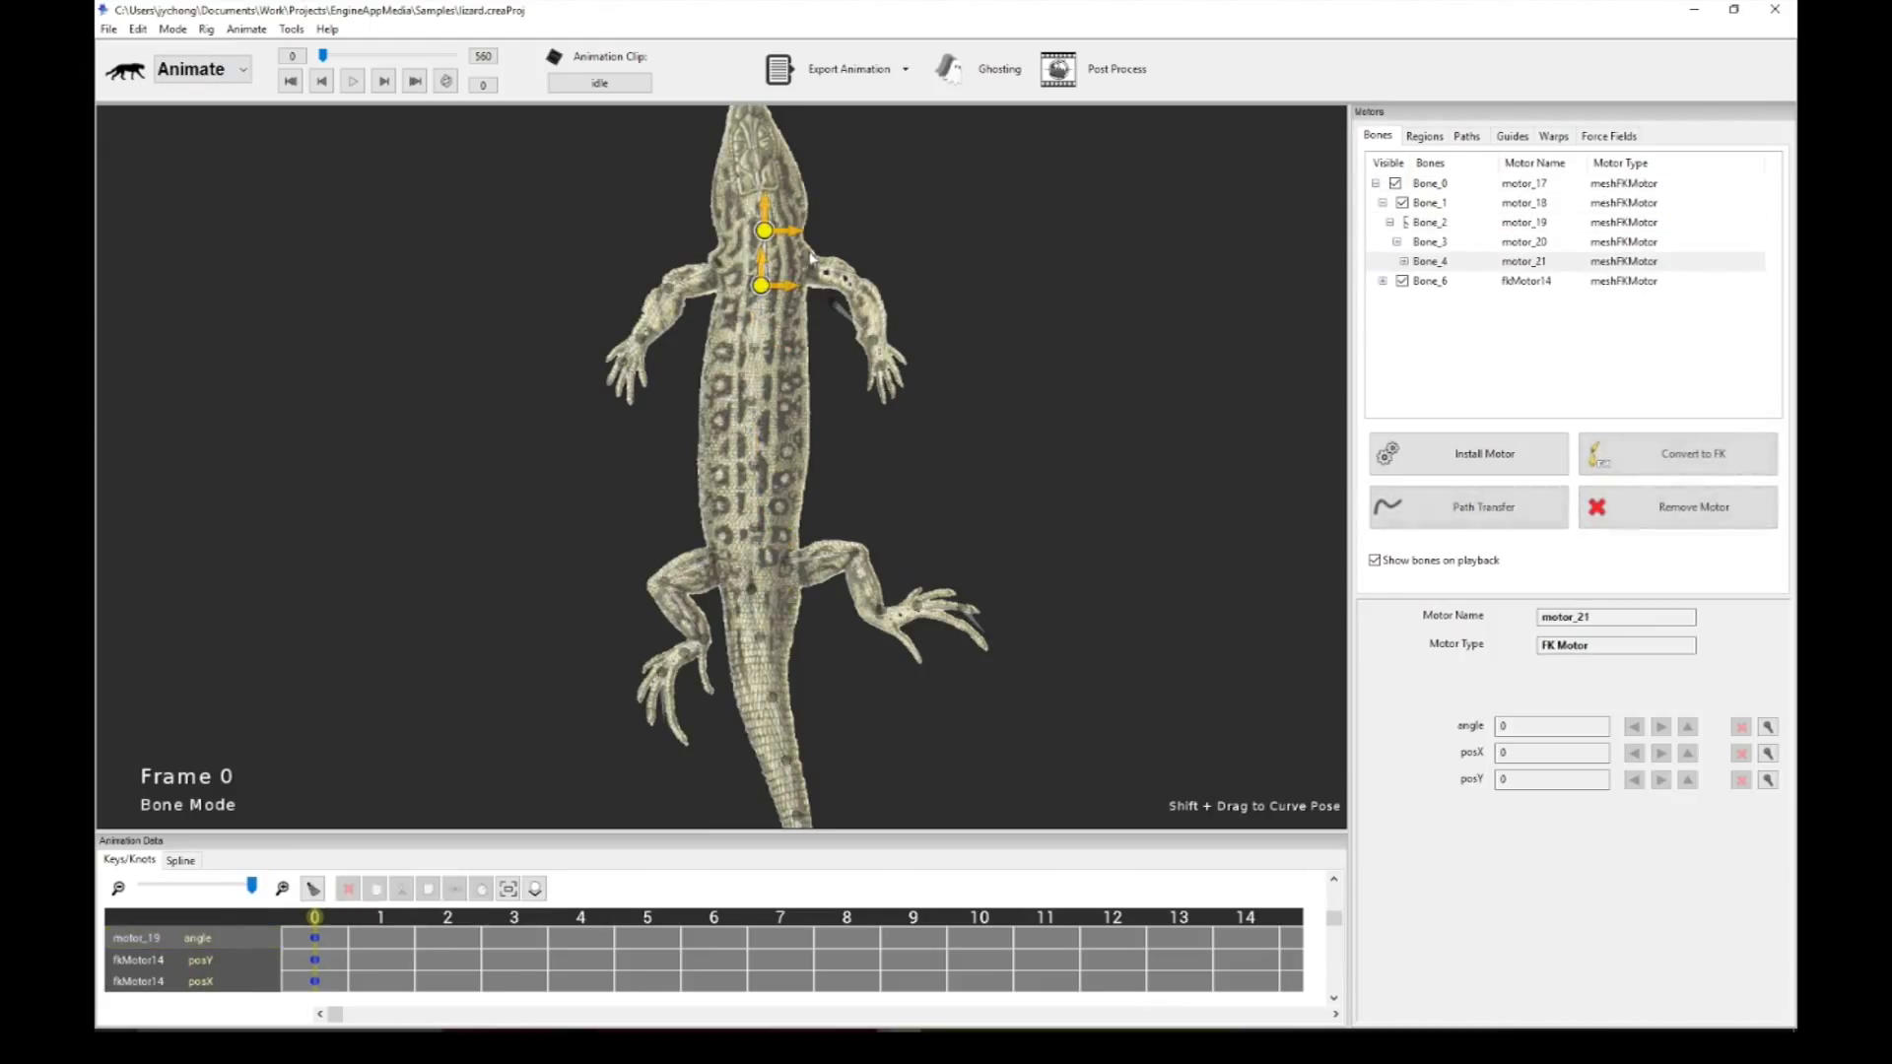
# Step: Select the lizard's head bone to examine its Rotate Cycle Motor and play back the idle clip
pyautogui.moveTo(910, 278); pyautogui.dragTo(903, 523)
pyautogui.scroll(2, 903, 523)
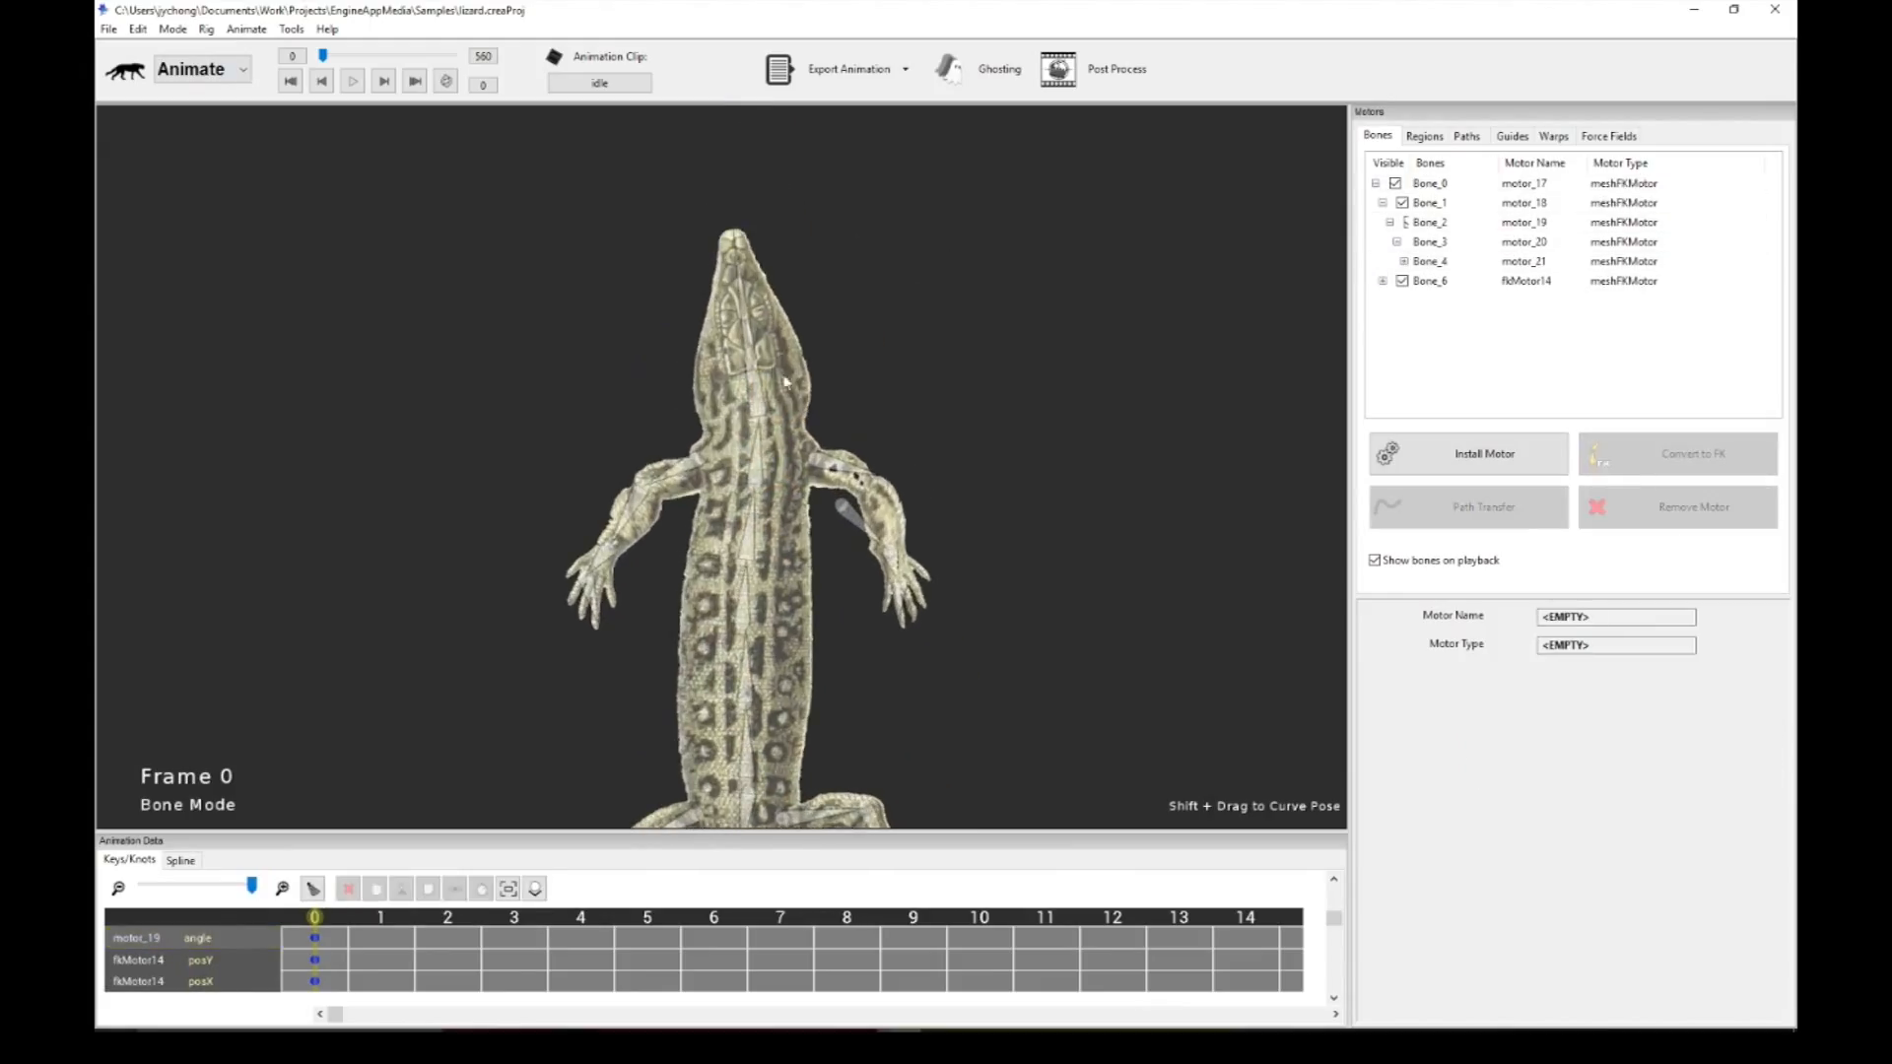
pyautogui.click(757, 358)
pyautogui.press('space')
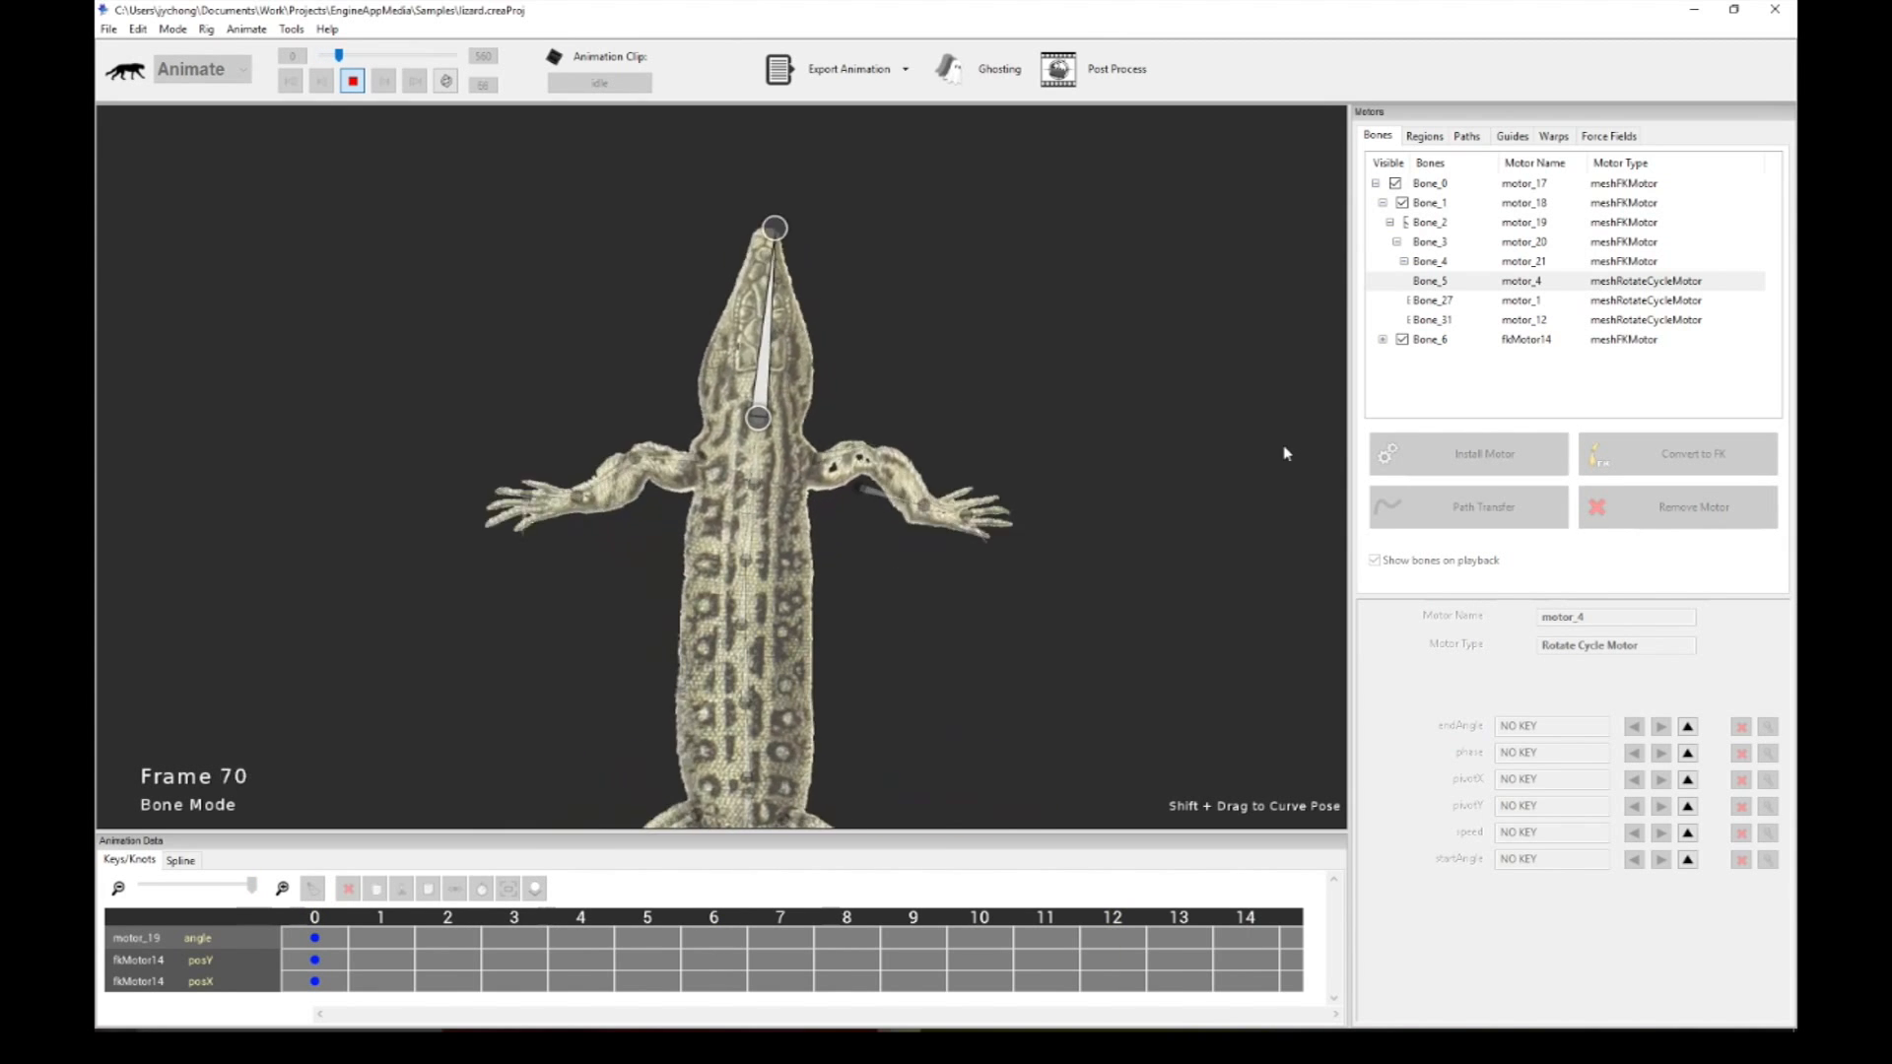
# Step: Stop the running playback and briefly replay the idle clip to view the motion of the lizard's head
pyautogui.press('space')
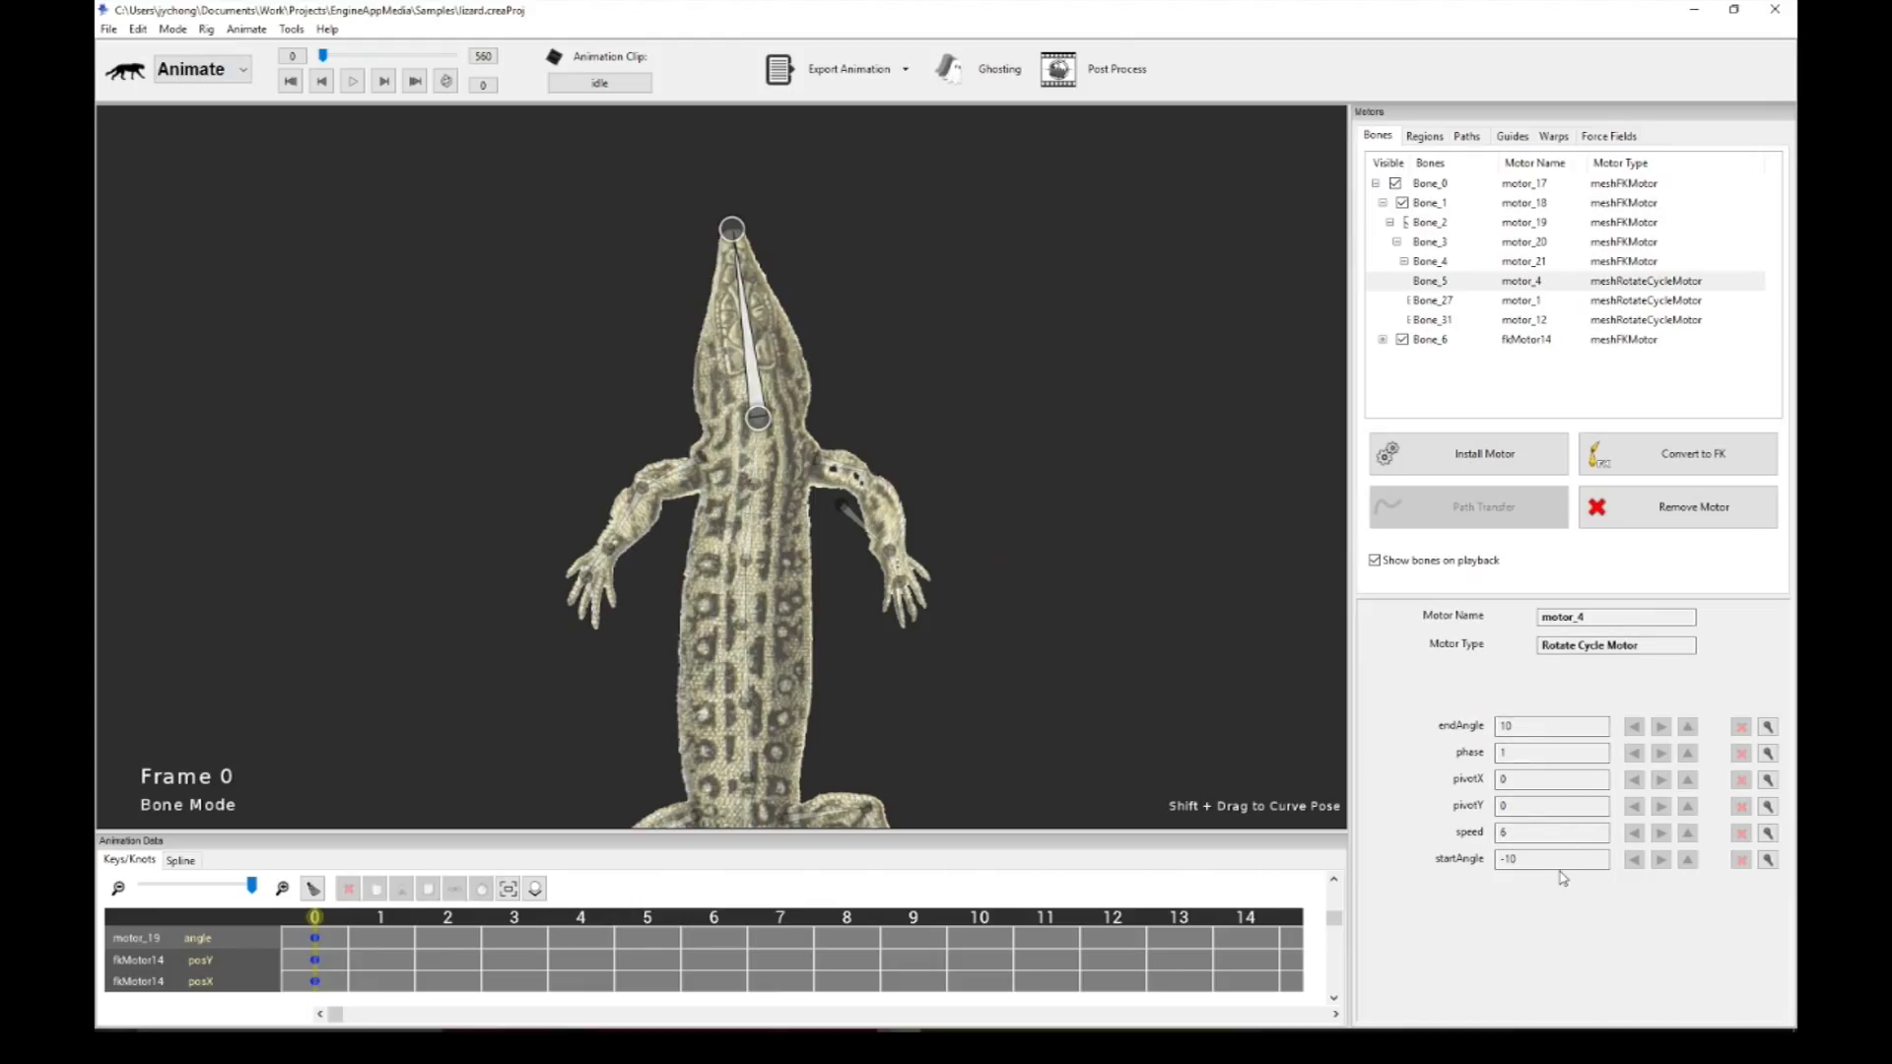
pyautogui.press('space')
pyautogui.press('space')
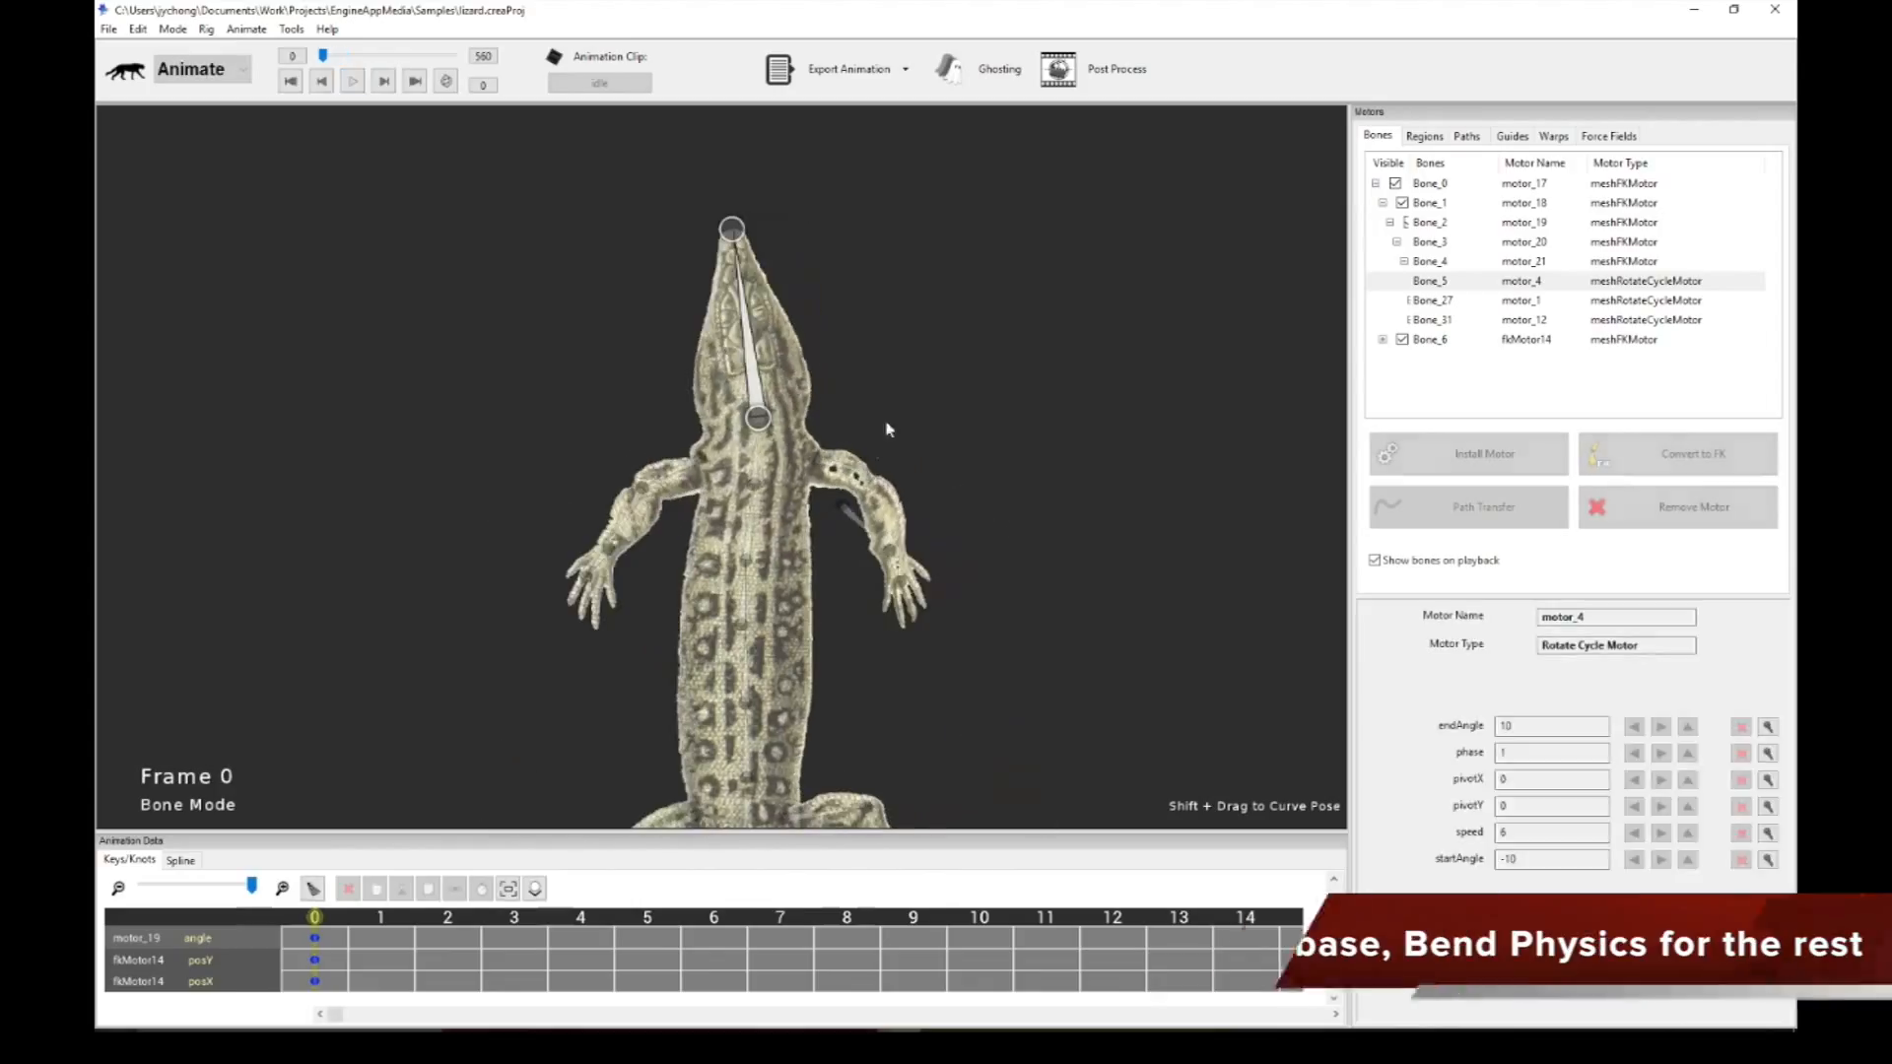
# Step: Examine the Rotate Cycle Motors on the base bones of both front legs
pyautogui.click(842, 468)
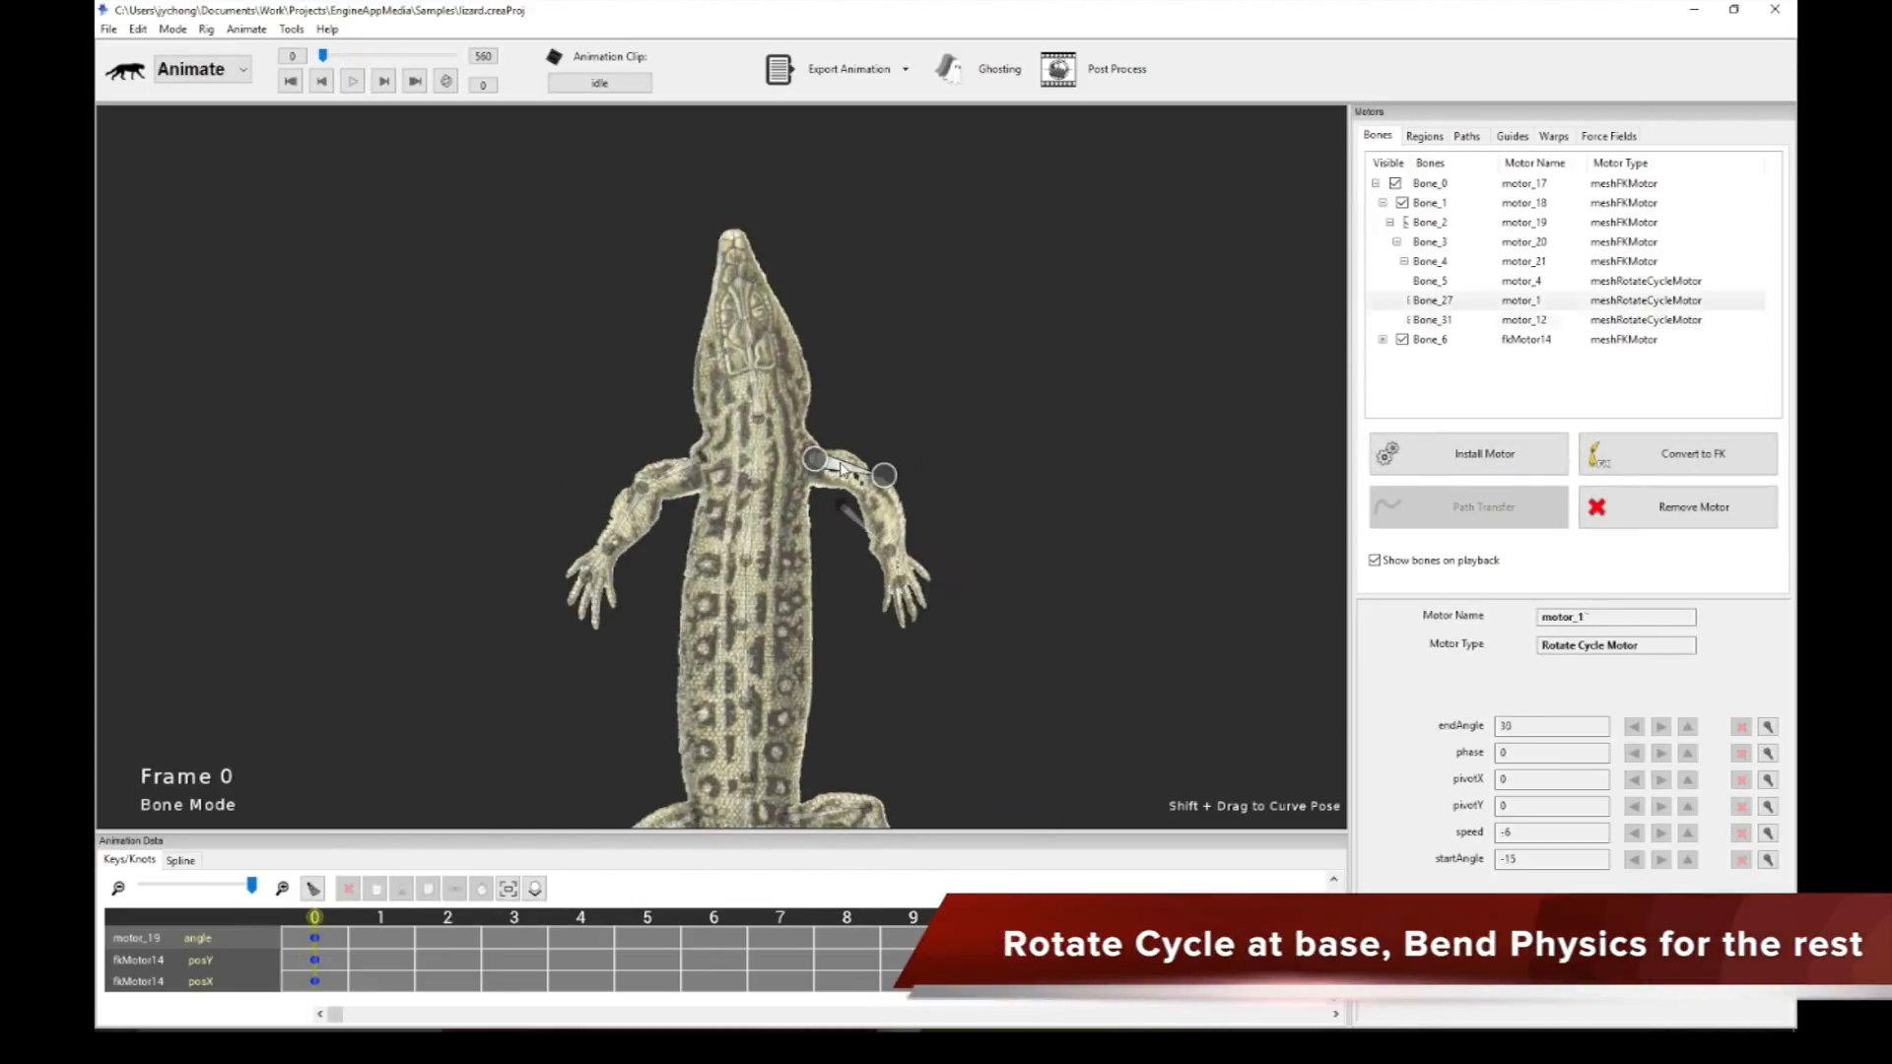
pyautogui.click(696, 469)
pyautogui.click(854, 476)
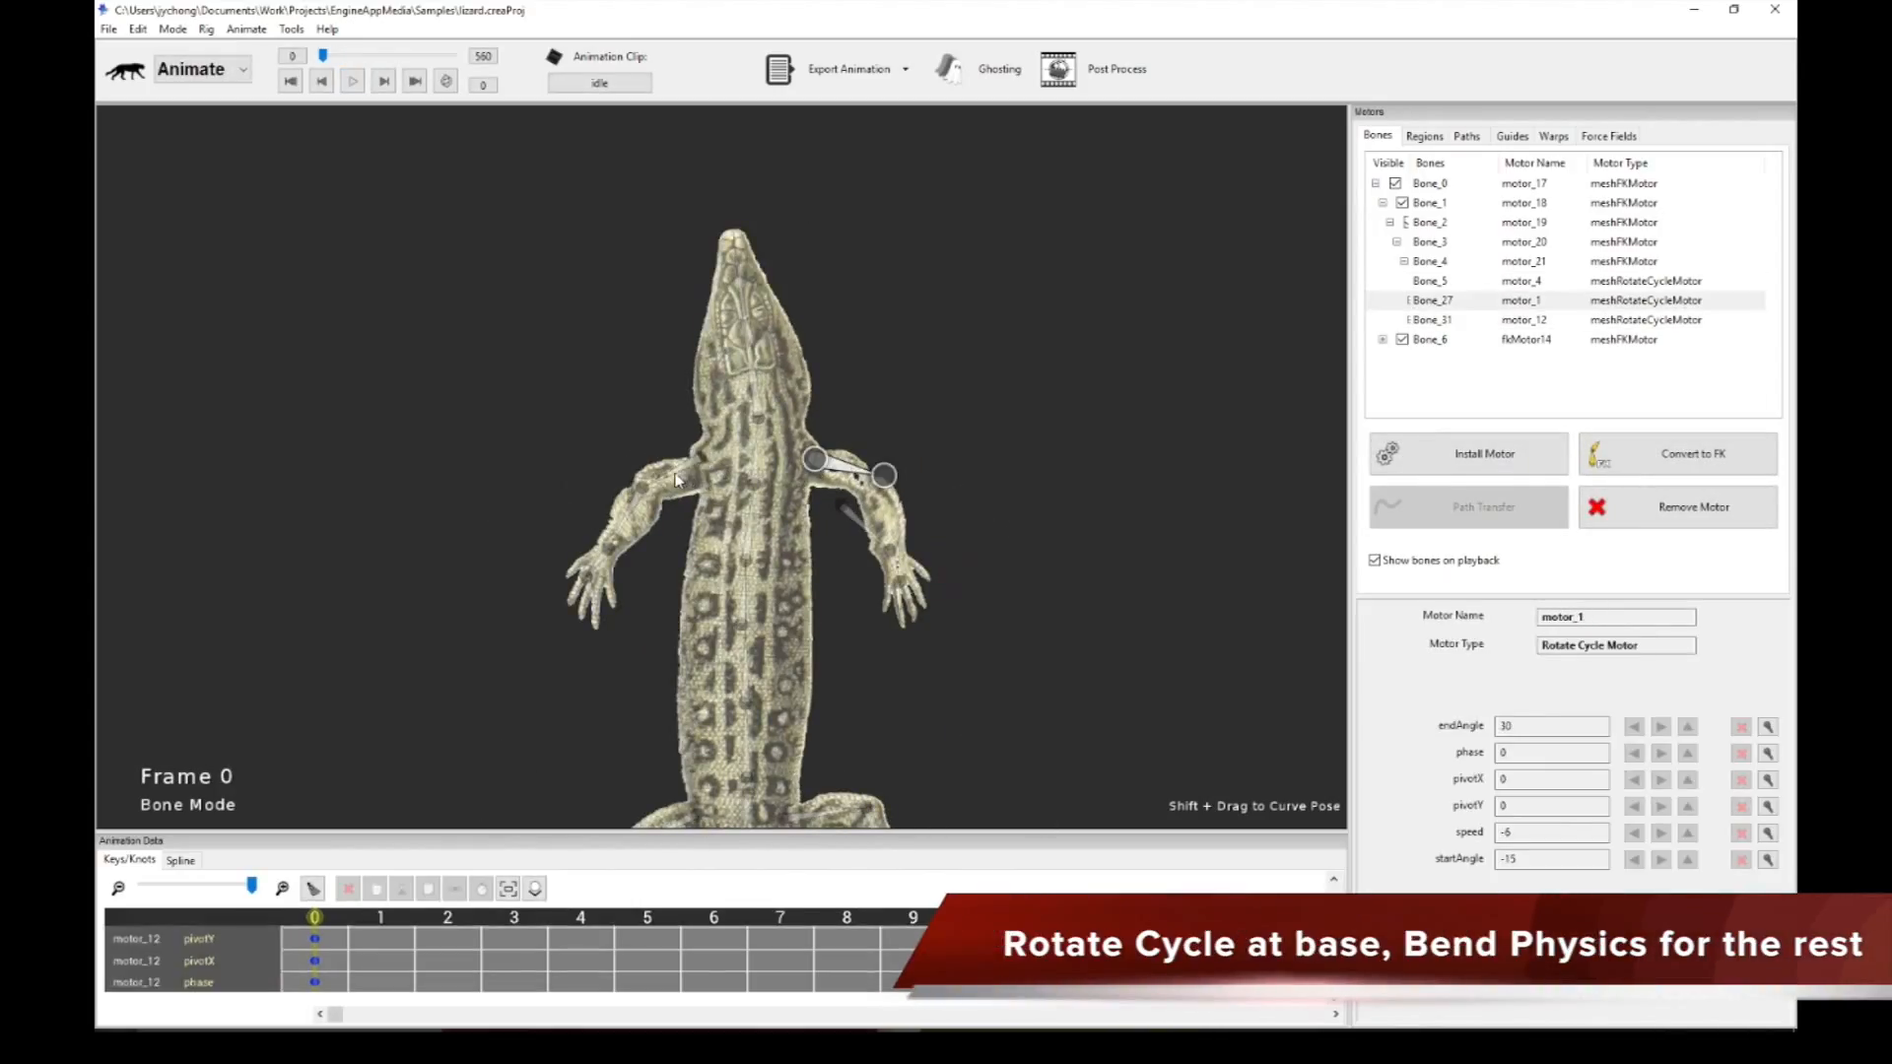
pyautogui.click(683, 472)
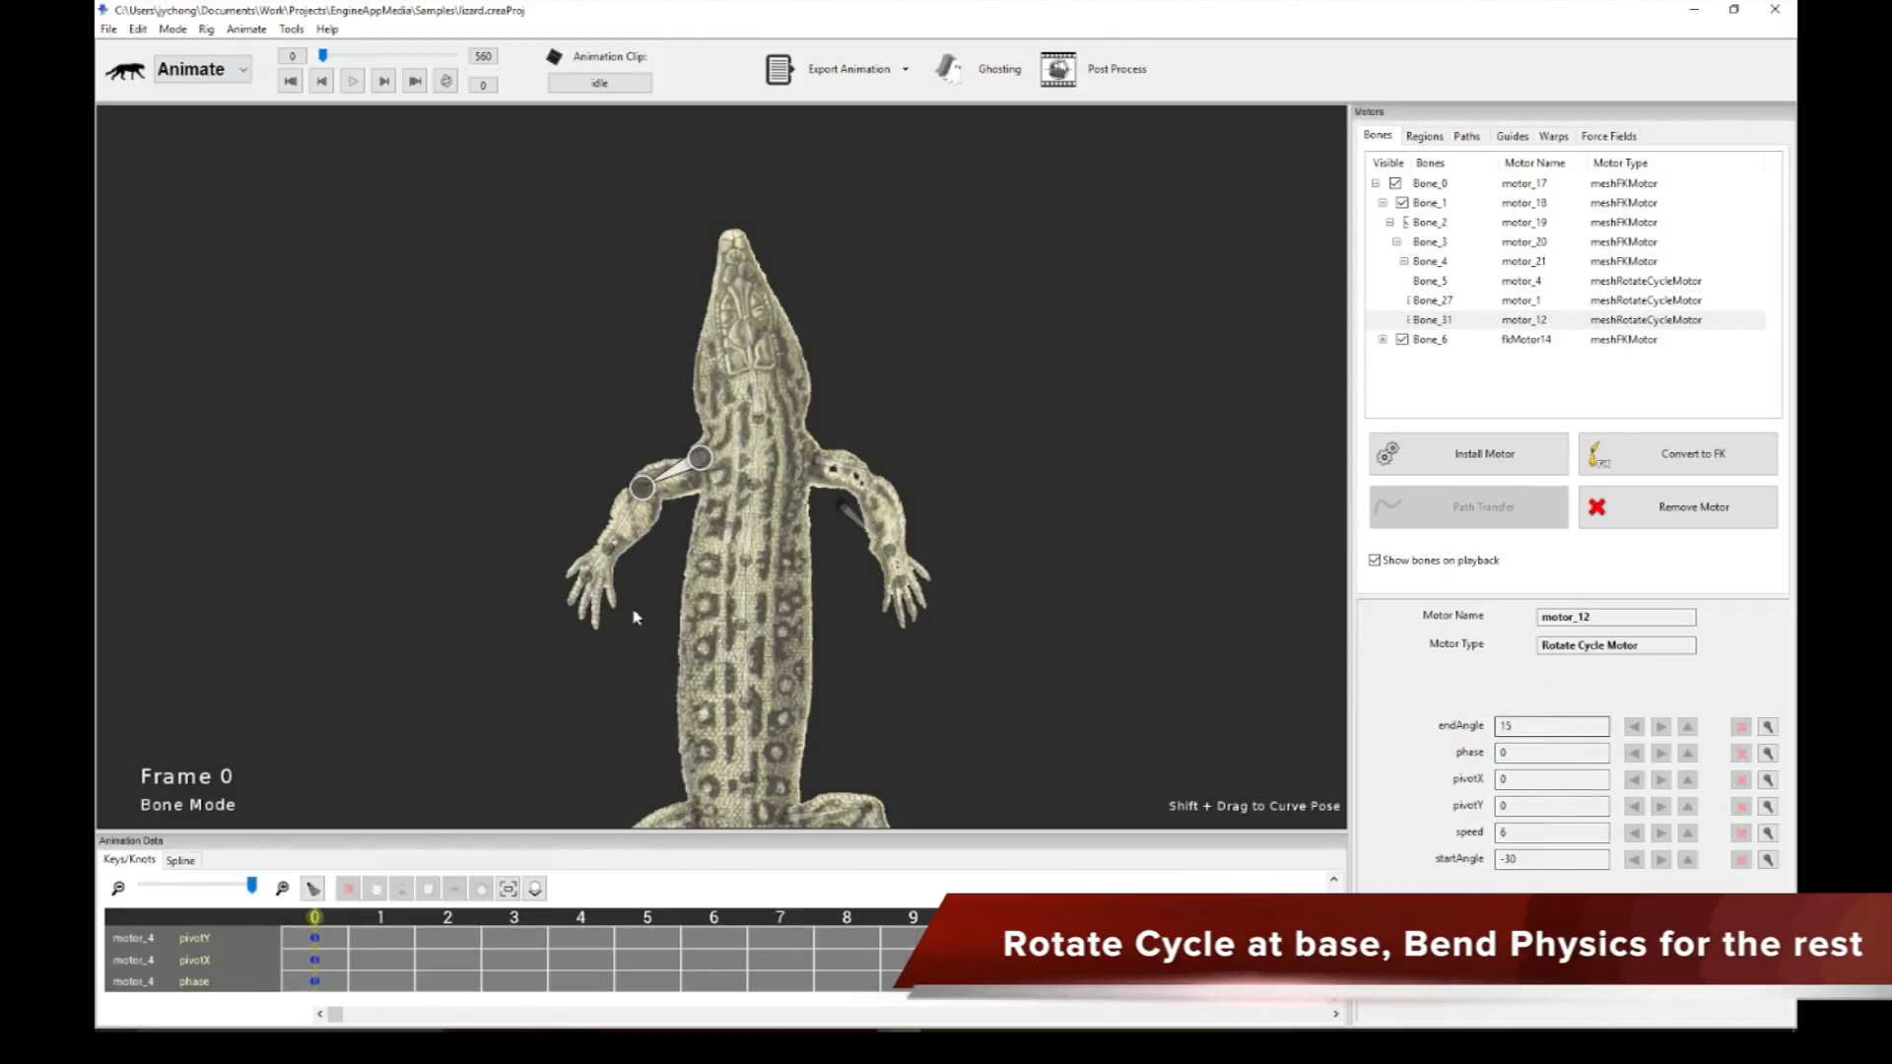
# Step: Examine the motors on the lower bones and feet of both front legs, and play back the idle clip
pyautogui.click(622, 520)
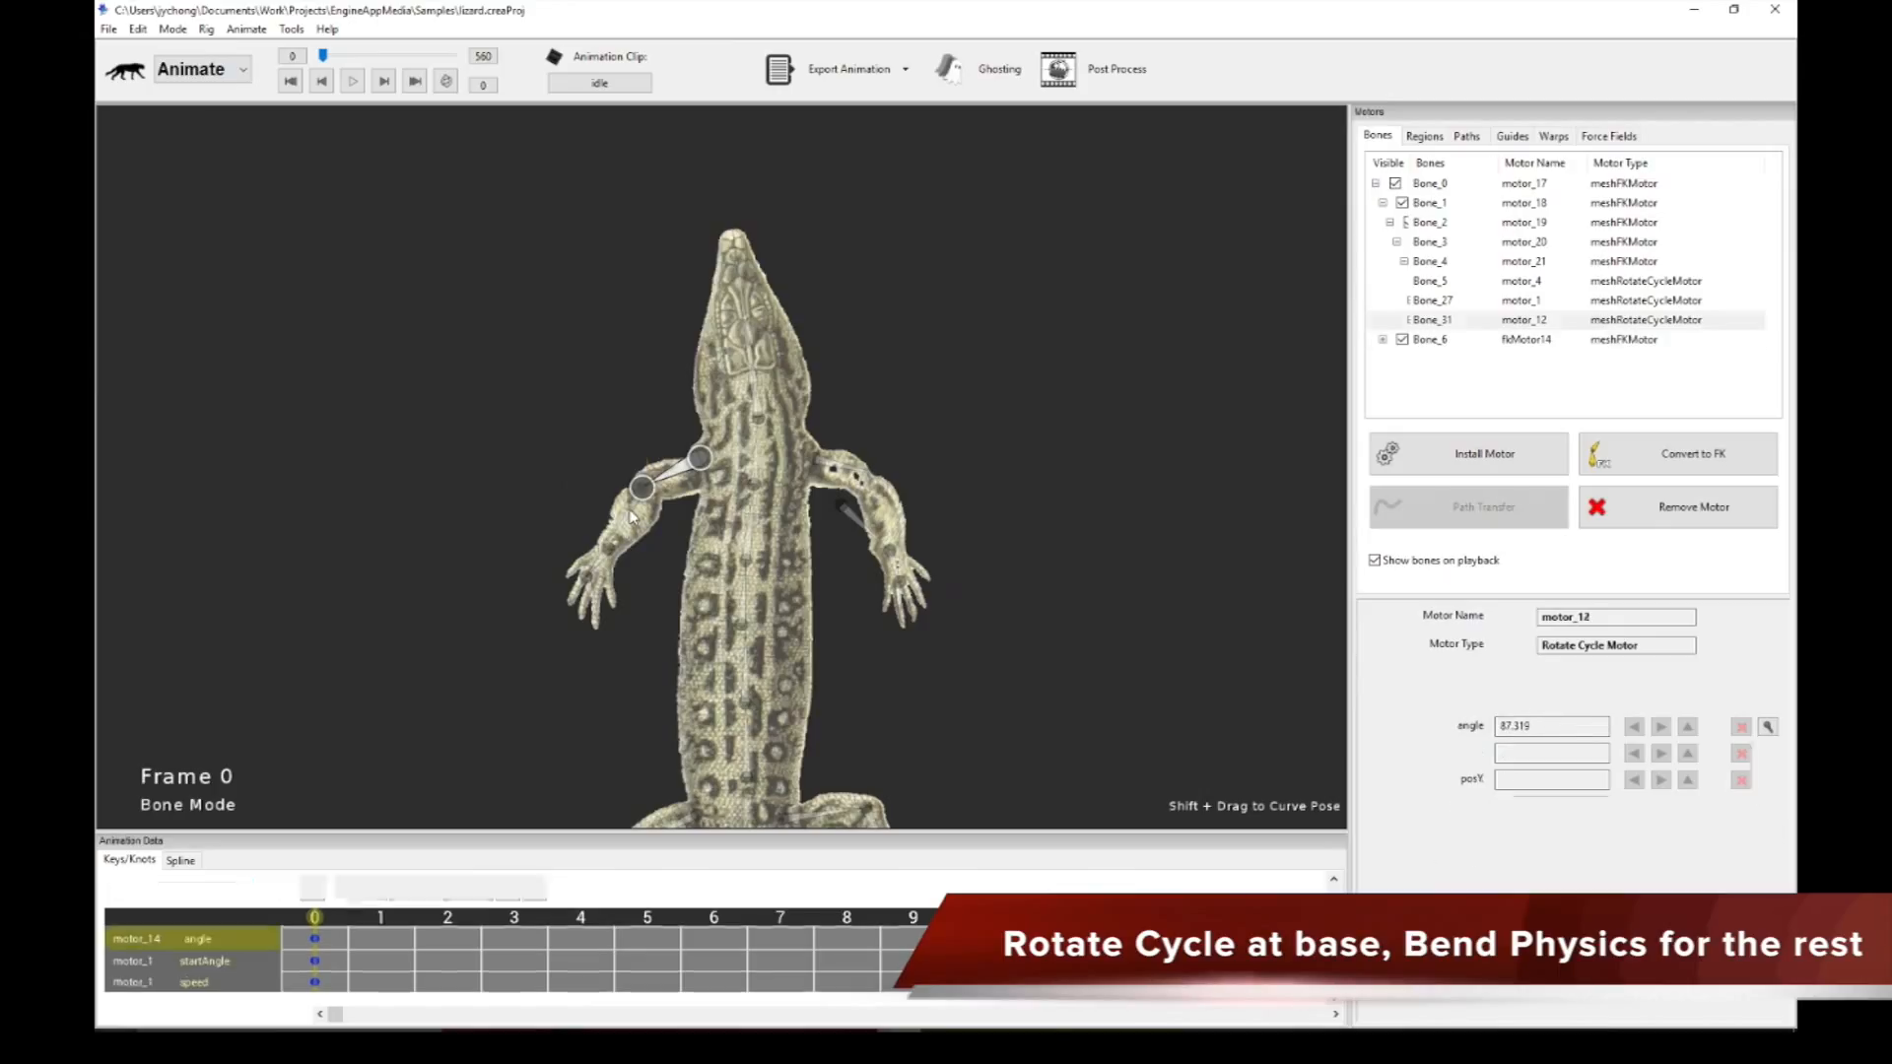
pyautogui.click(591, 584)
pyautogui.click(589, 617)
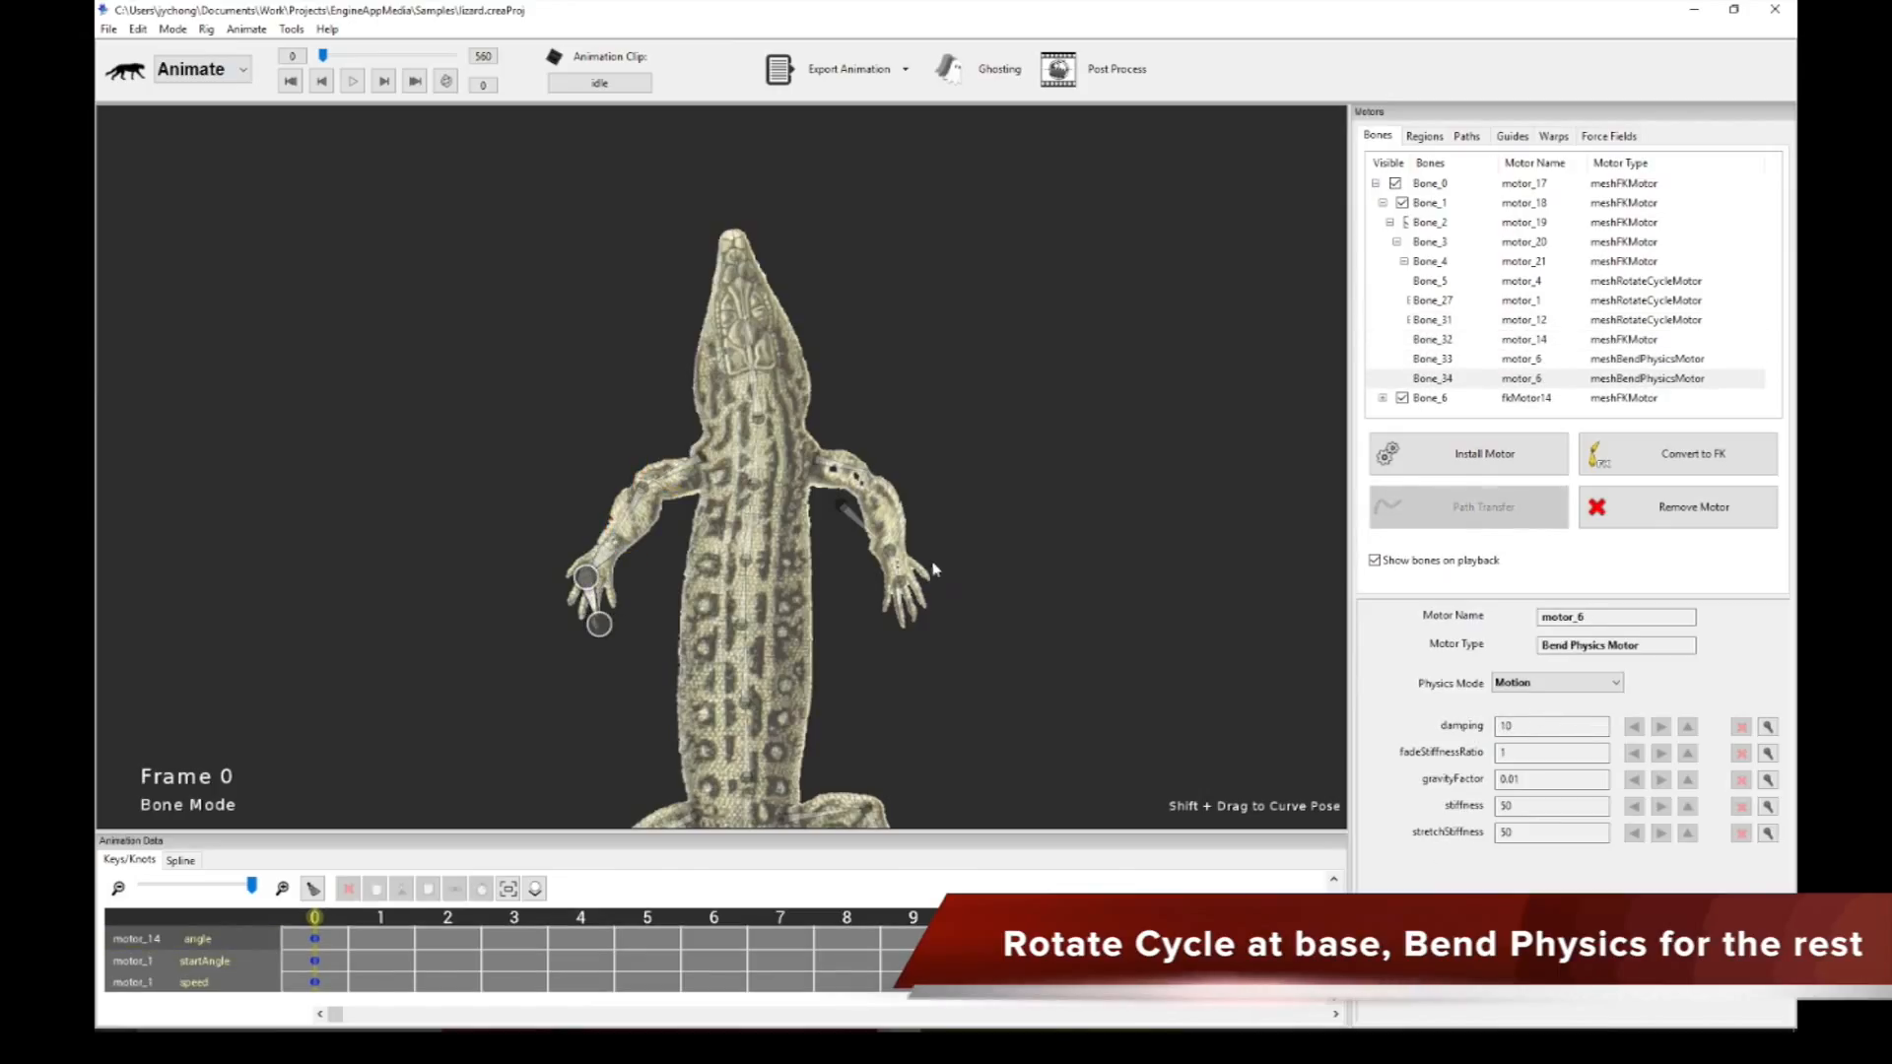
pyautogui.click(895, 569)
pyautogui.click(905, 606)
pyautogui.click(892, 551)
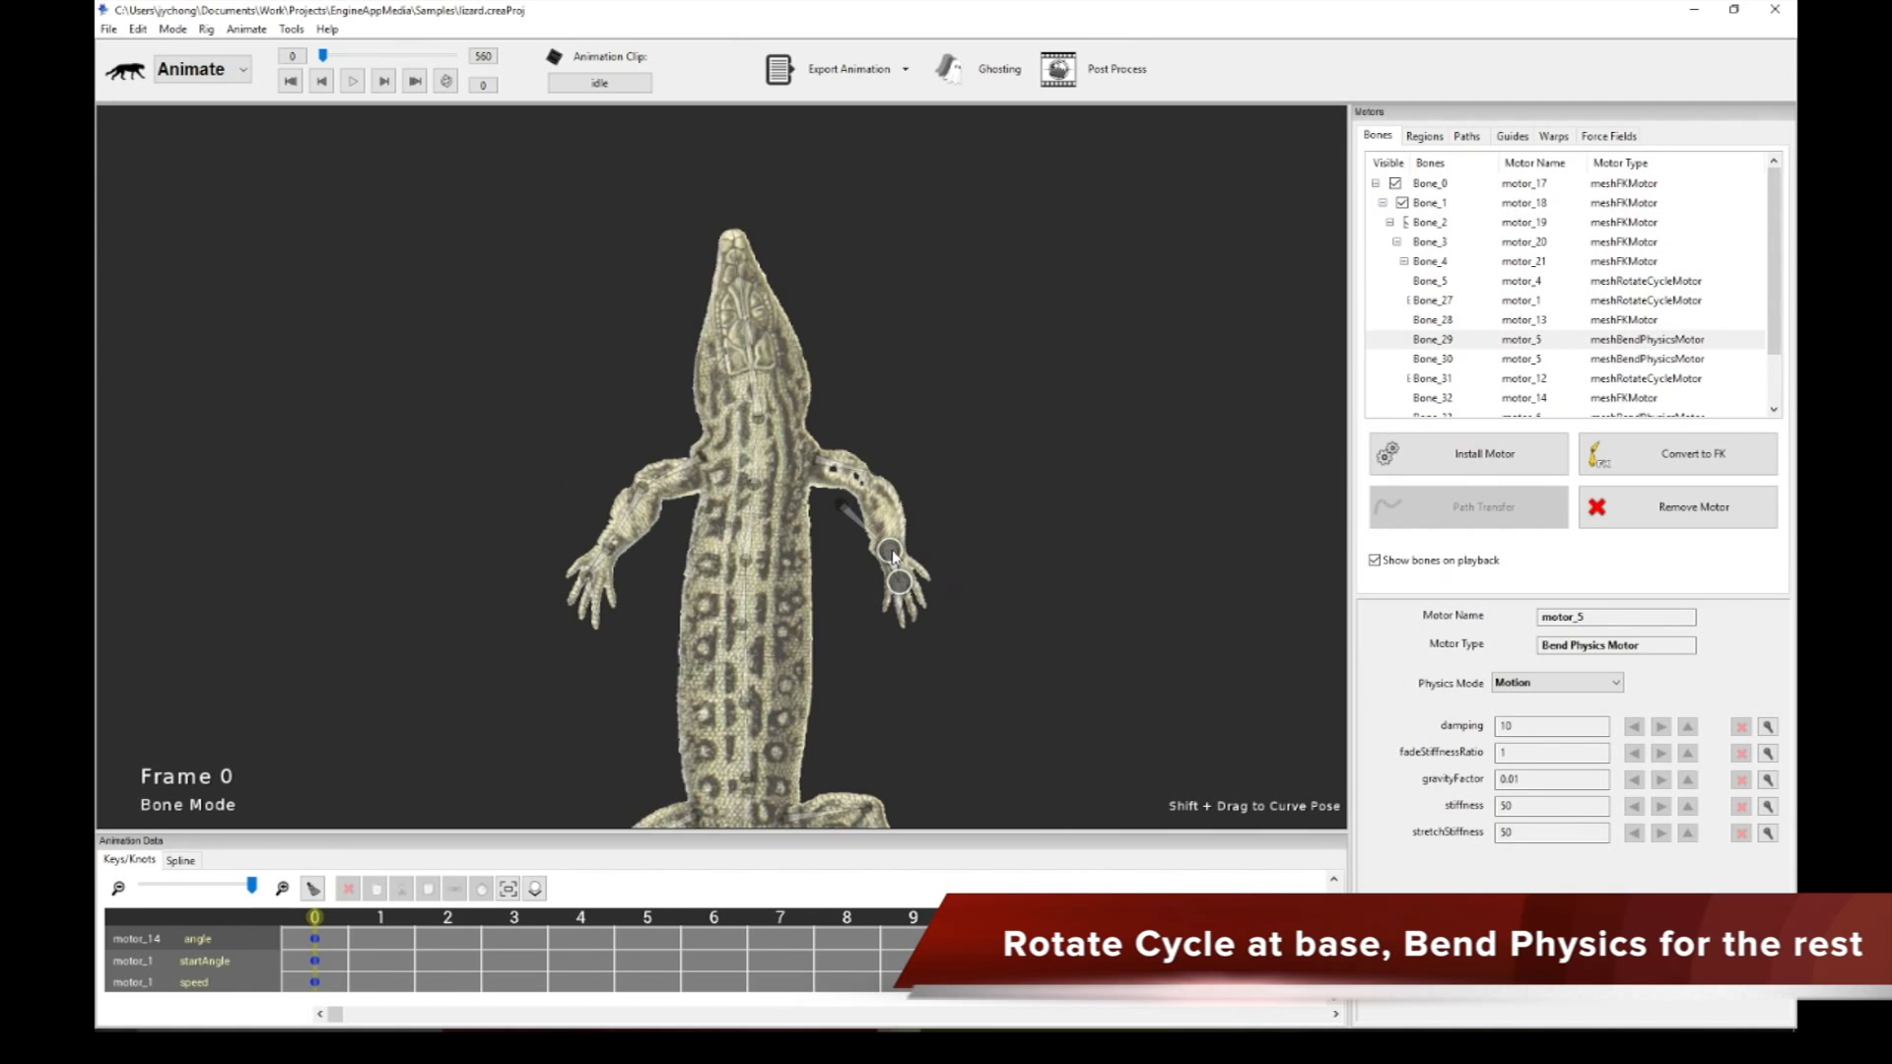
pyautogui.press('space')
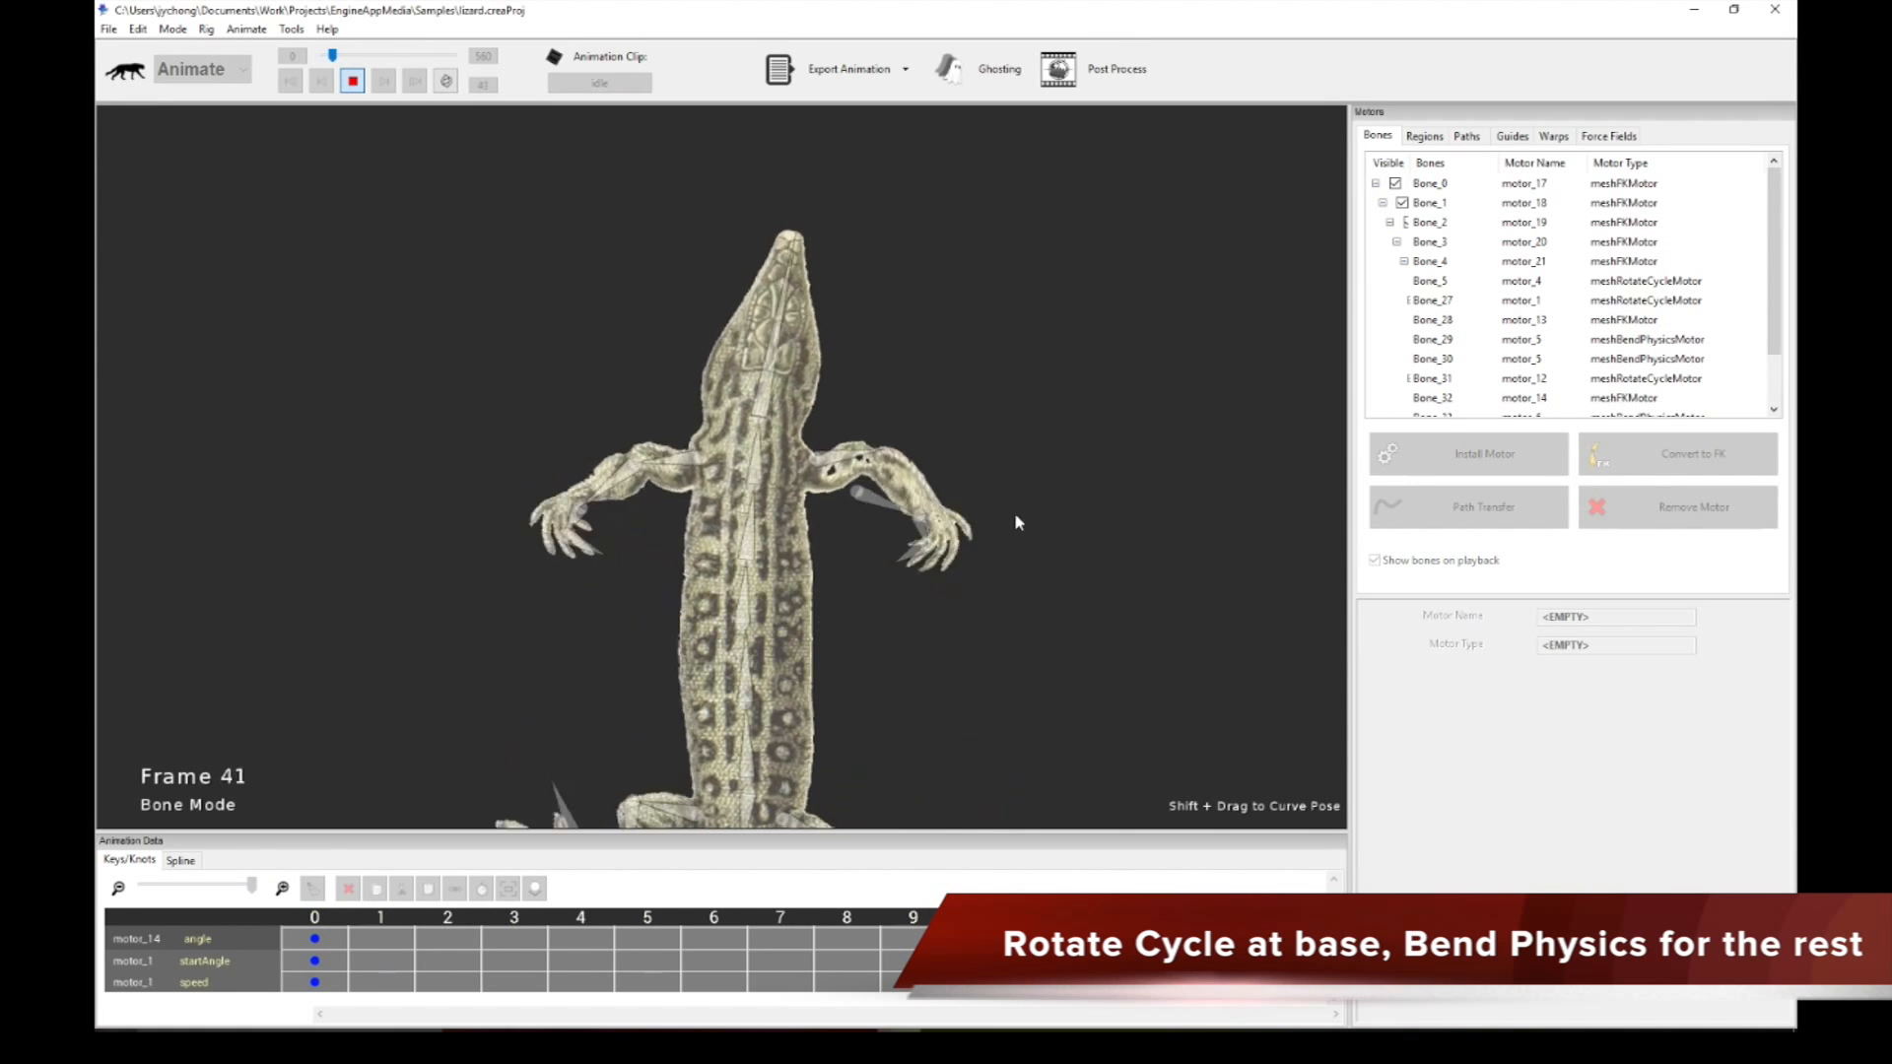
pyautogui.press('space')
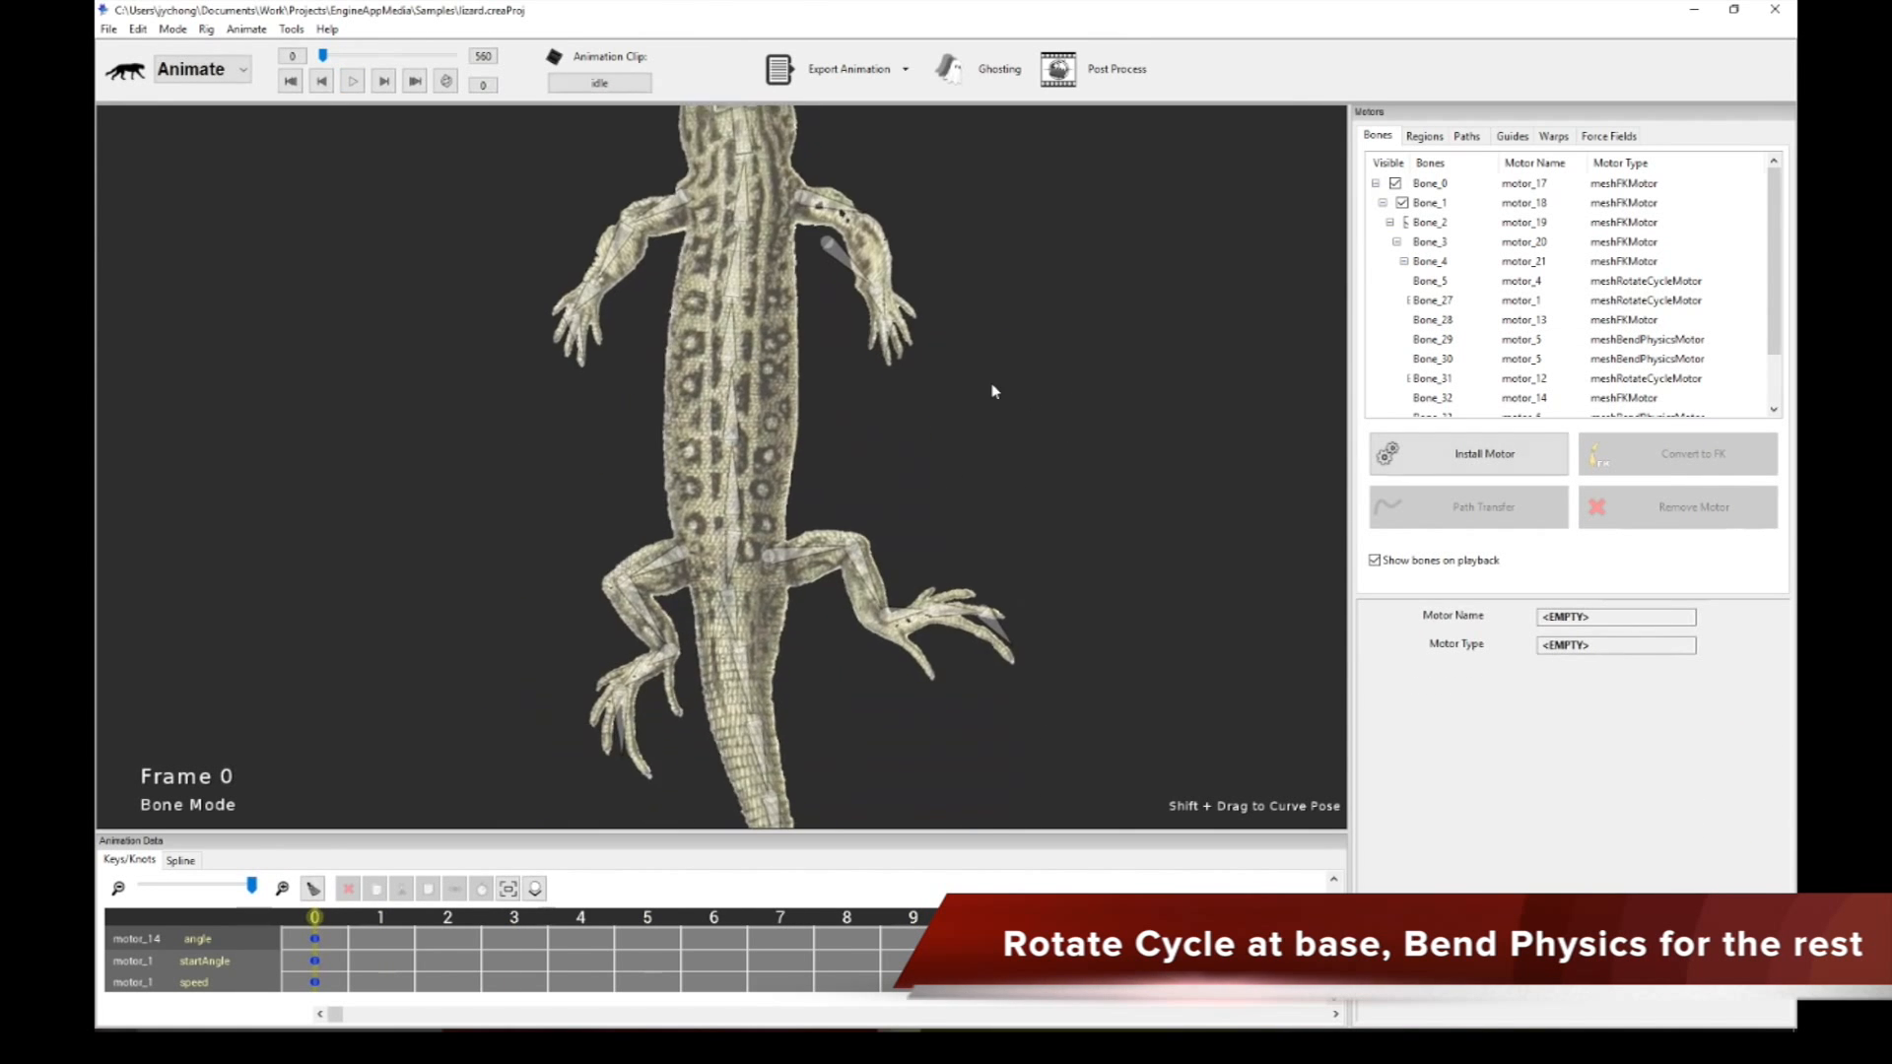
# Step: Examine the motors on the base and foot bones of the hind legs, and replay the idle clip
pyautogui.scroll(2, 1025, 456)
pyautogui.click(766, 495)
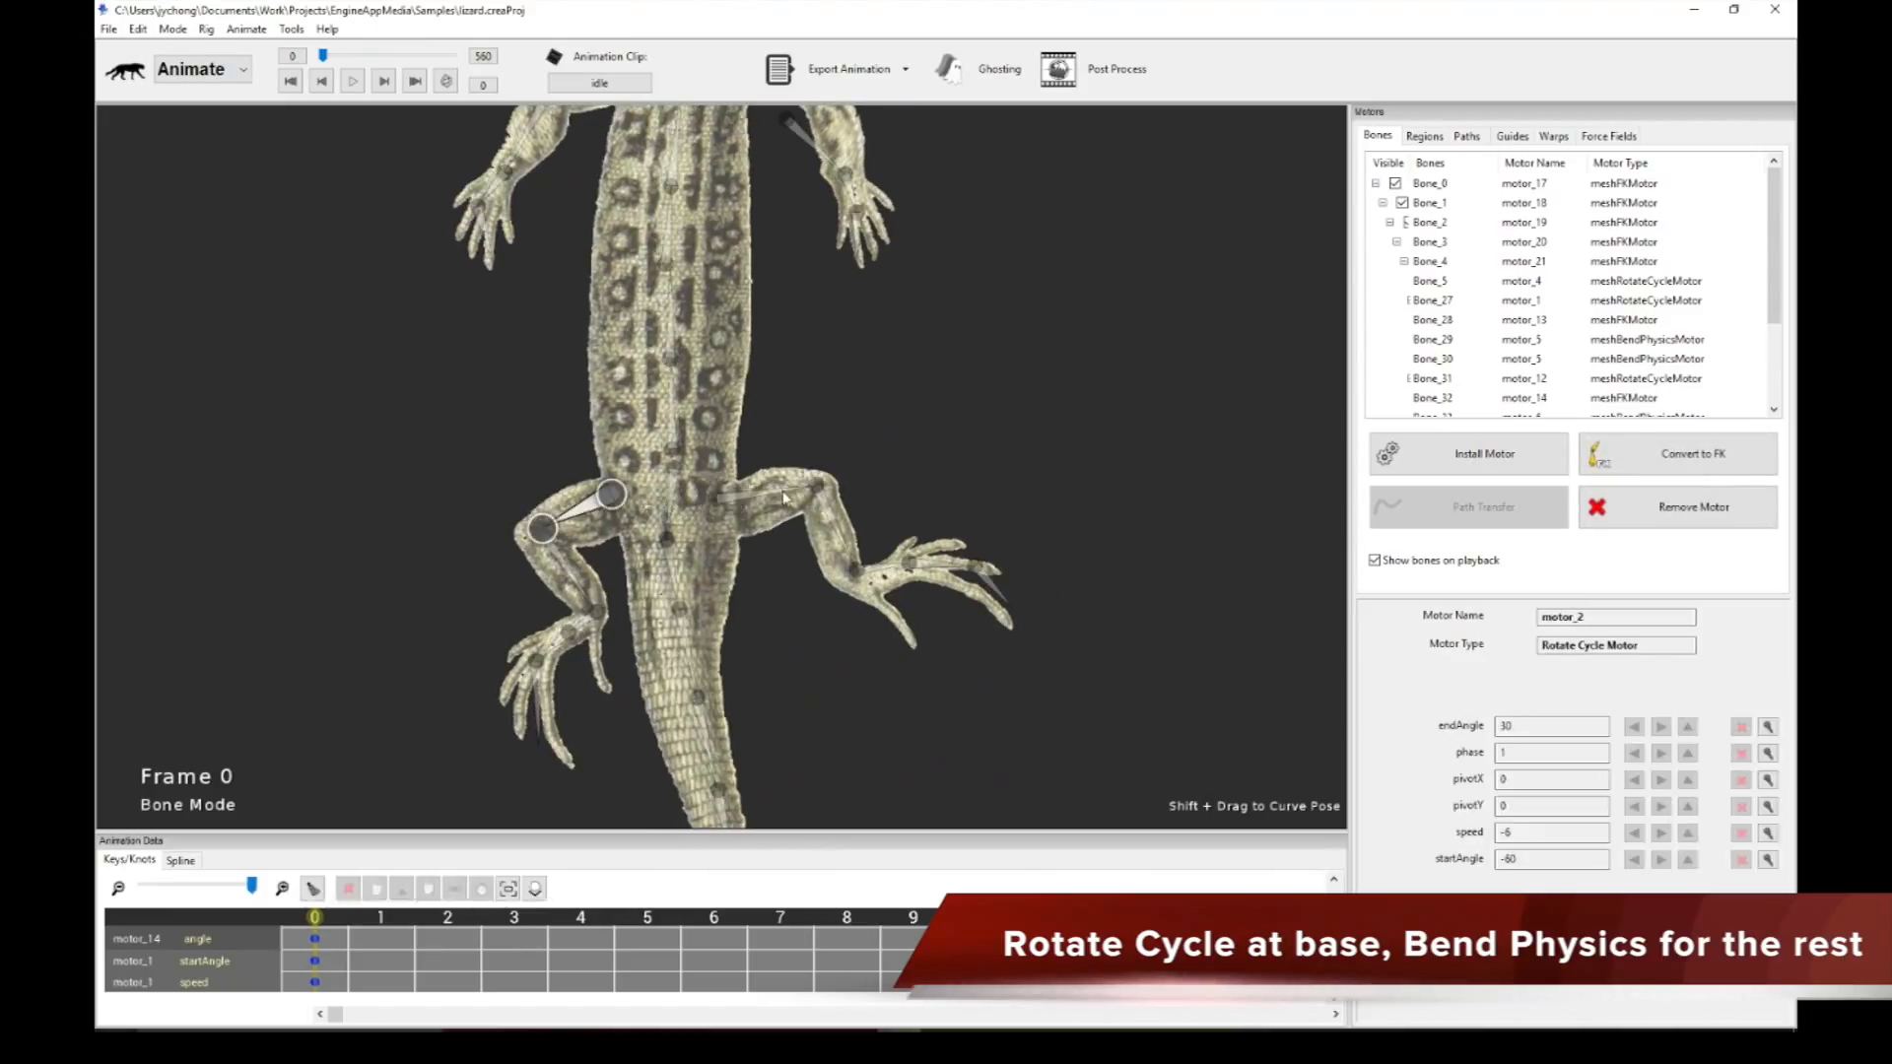
pyautogui.click(566, 514)
pyautogui.click(743, 492)
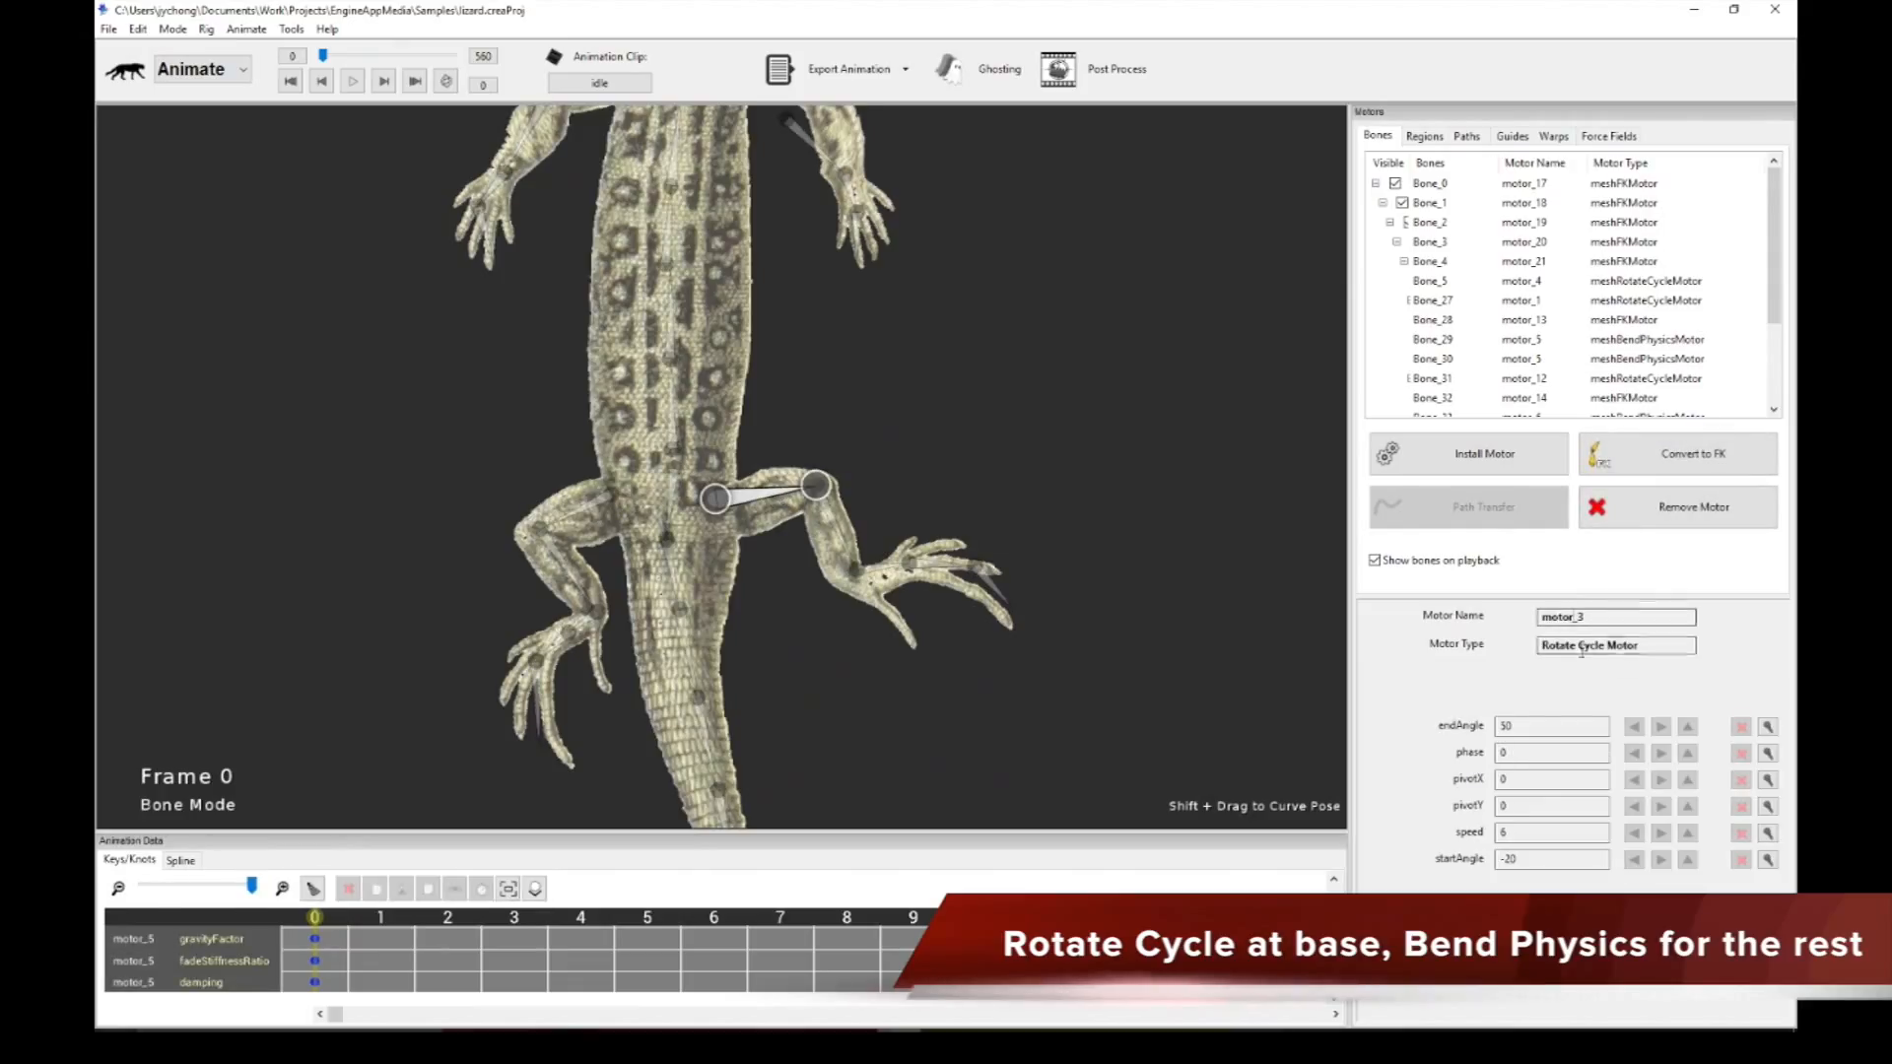
pyautogui.scroll(2, 946, 611)
pyautogui.click(952, 580)
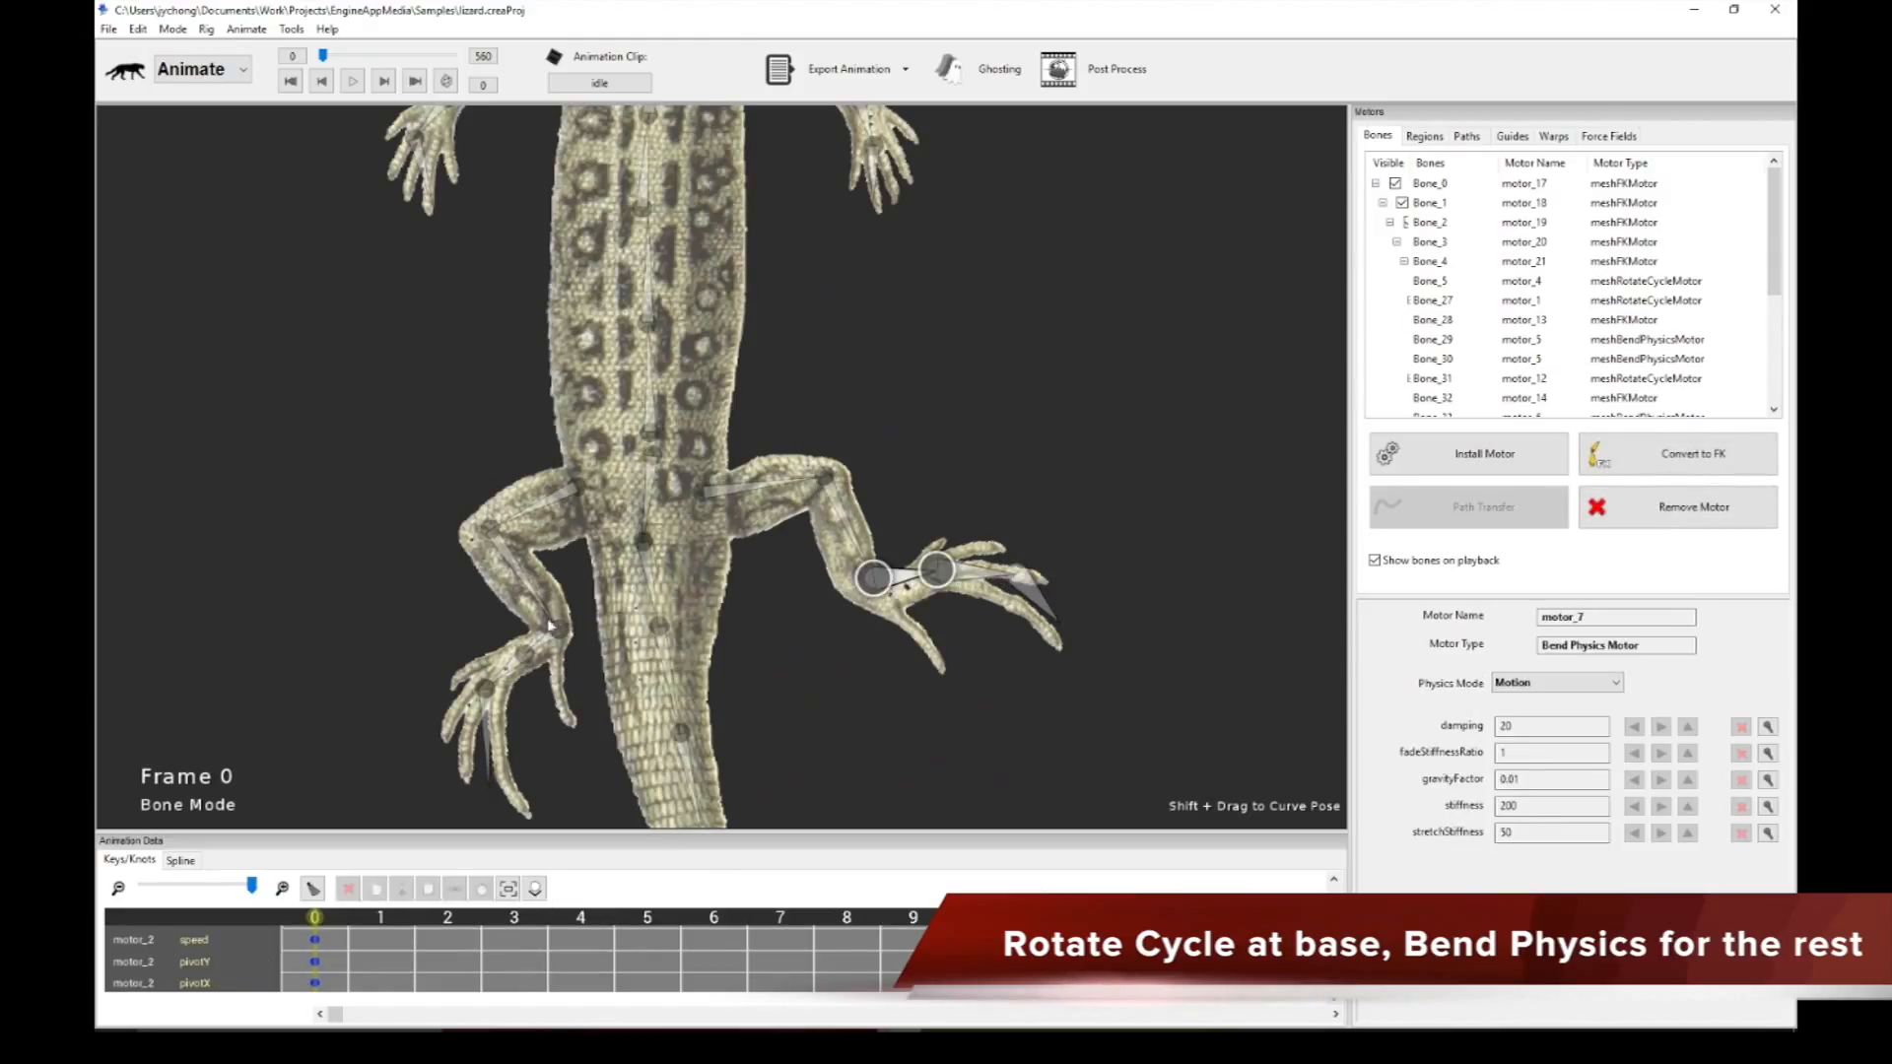
pyautogui.scroll(-3, 492, 724)
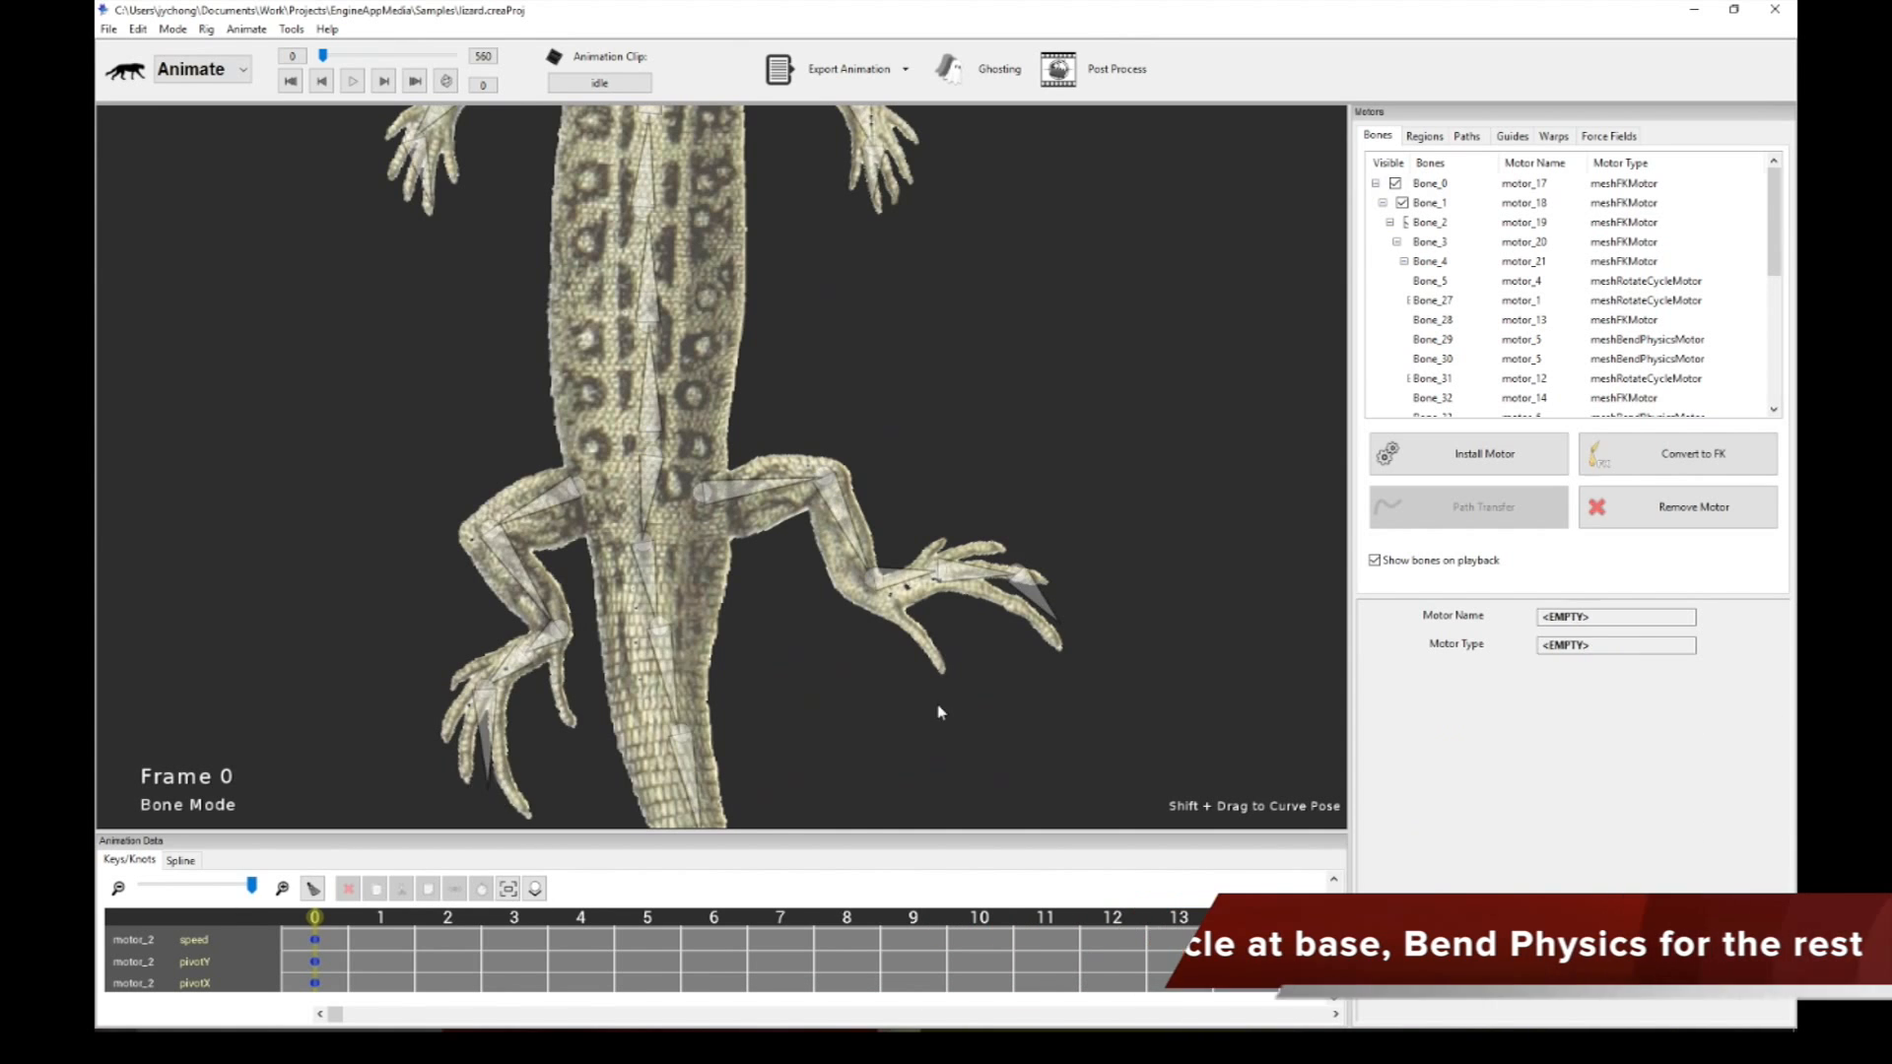
pyautogui.press('space')
pyautogui.press('space')
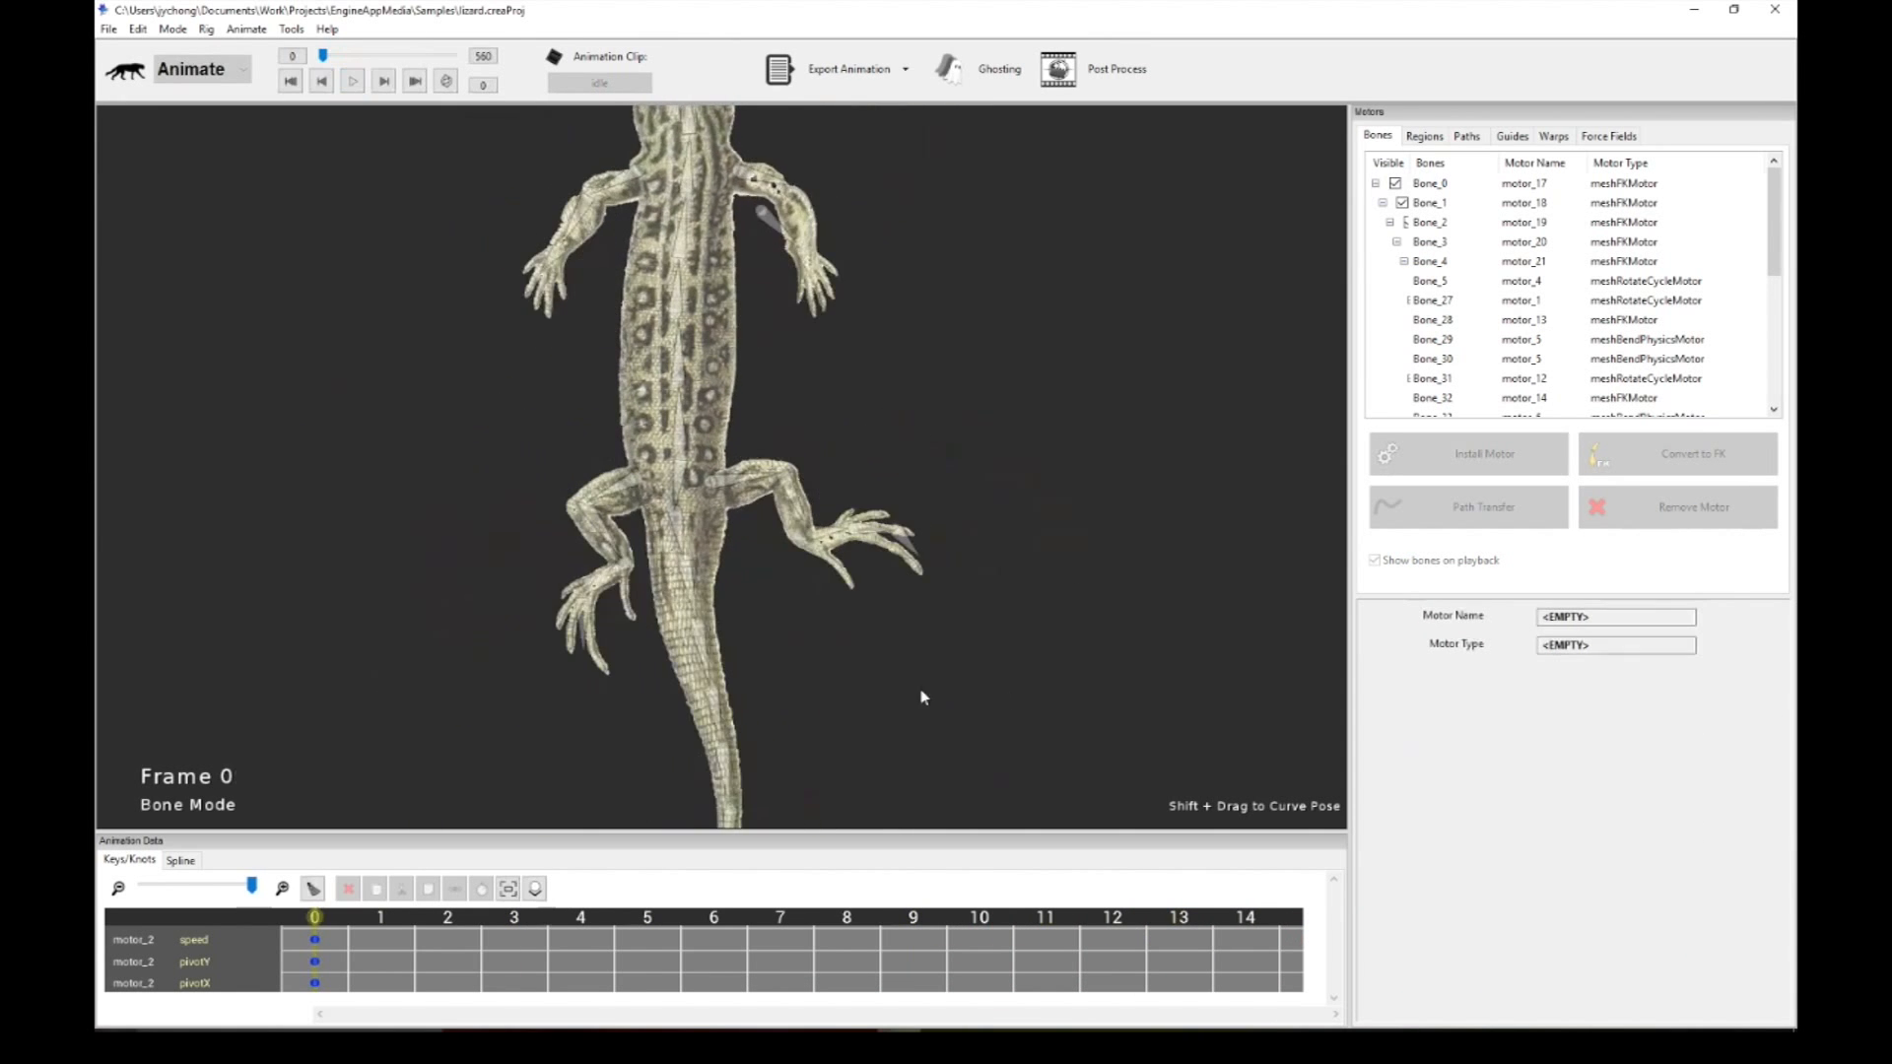
# Step: Examine the Rotate Cycle Motor at the tail base and the Bend Physics Motors along the tail, and play back the idle clip
pyautogui.scroll(2, 774, 672)
pyautogui.click(641, 572)
pyautogui.scroll(-4, 916, 710)
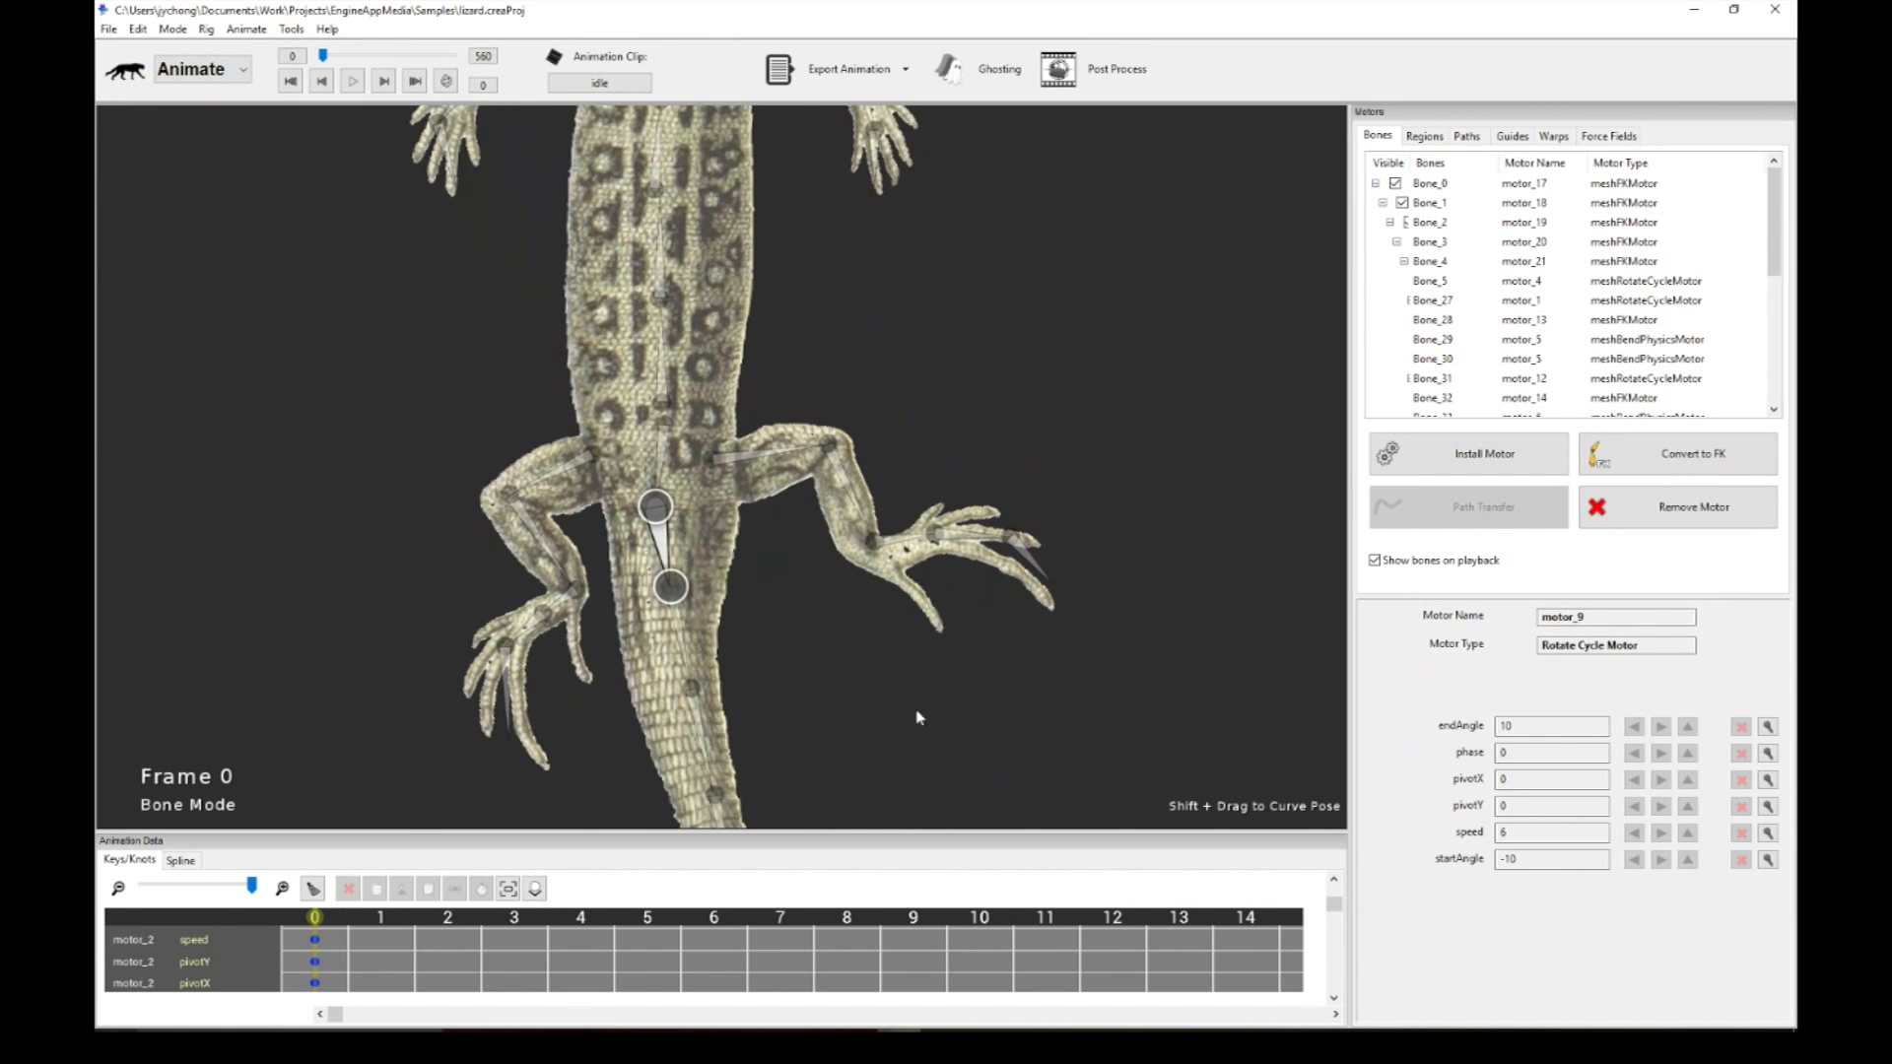
pyautogui.moveTo(938, 592); pyautogui.dragTo(938, 560)
pyautogui.scroll(3, 944, 626)
pyautogui.scroll(-4, 942, 640)
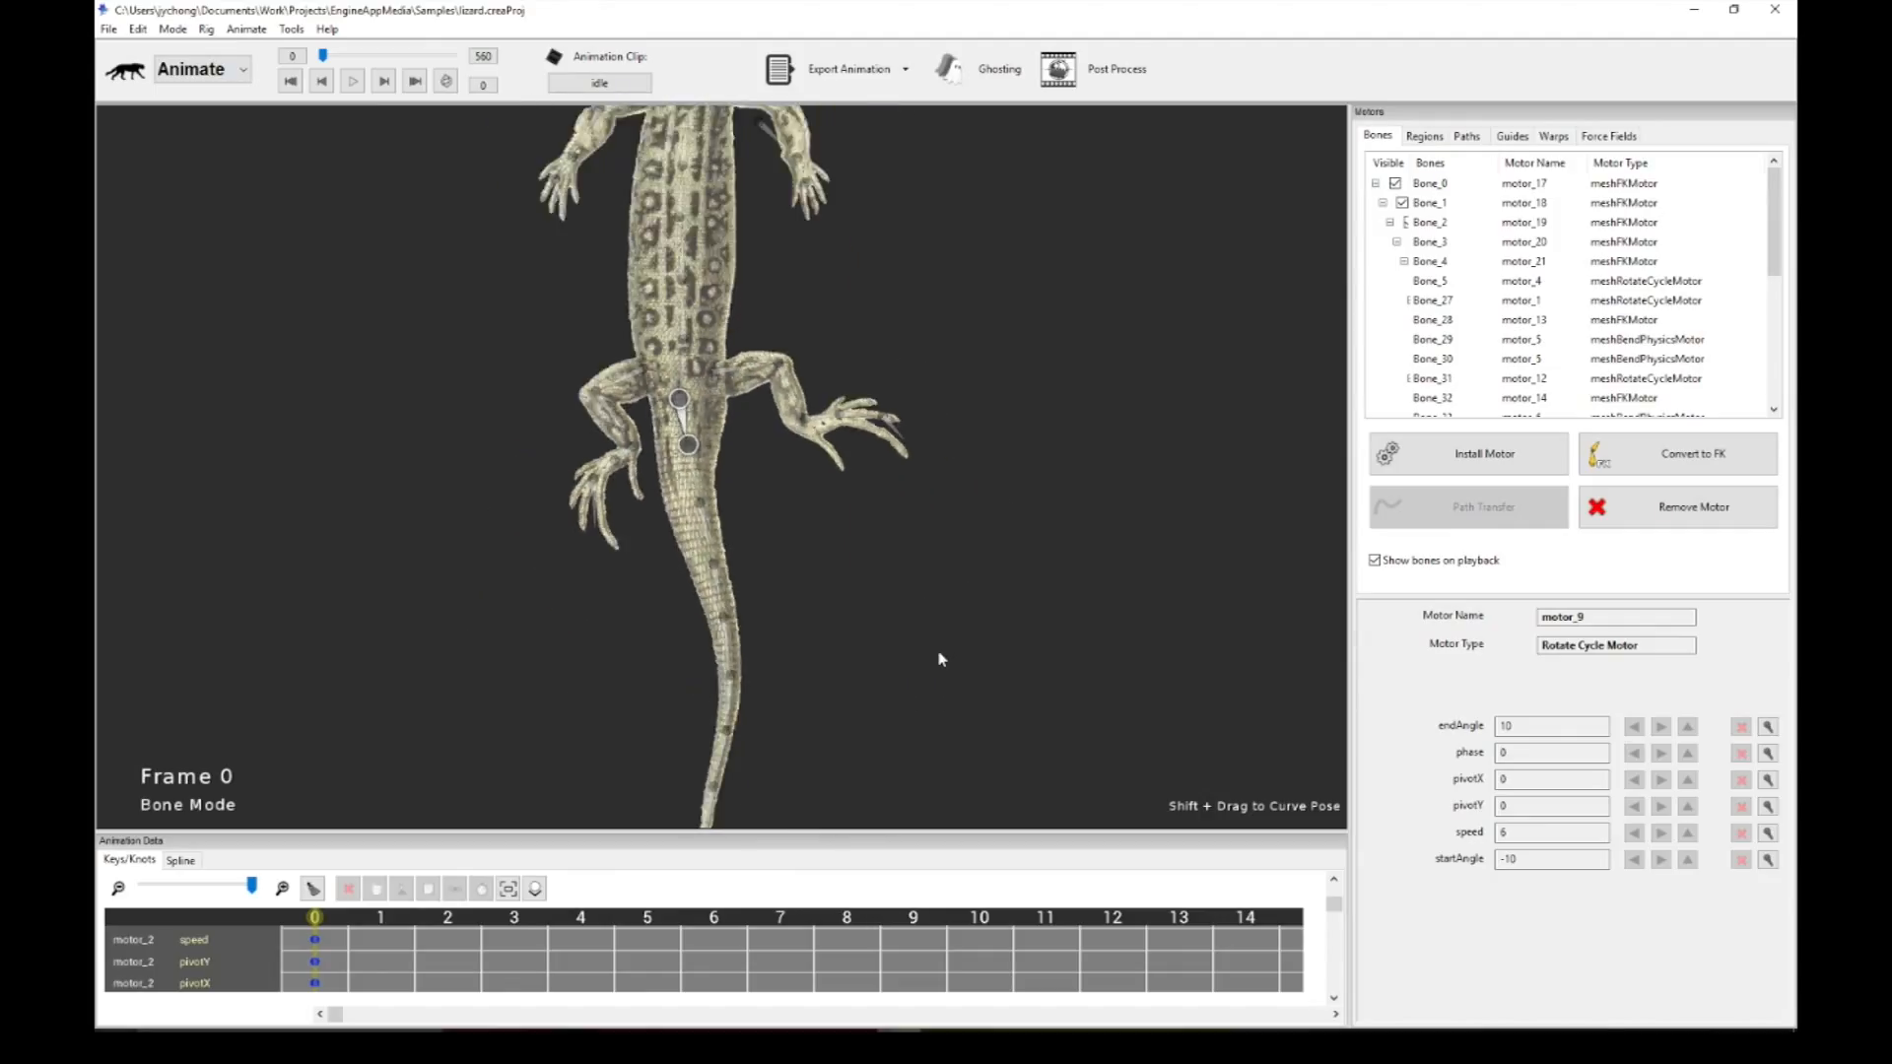
pyautogui.moveTo(872, 638); pyautogui.dragTo(893, 583)
pyautogui.scroll(1, 769, 463)
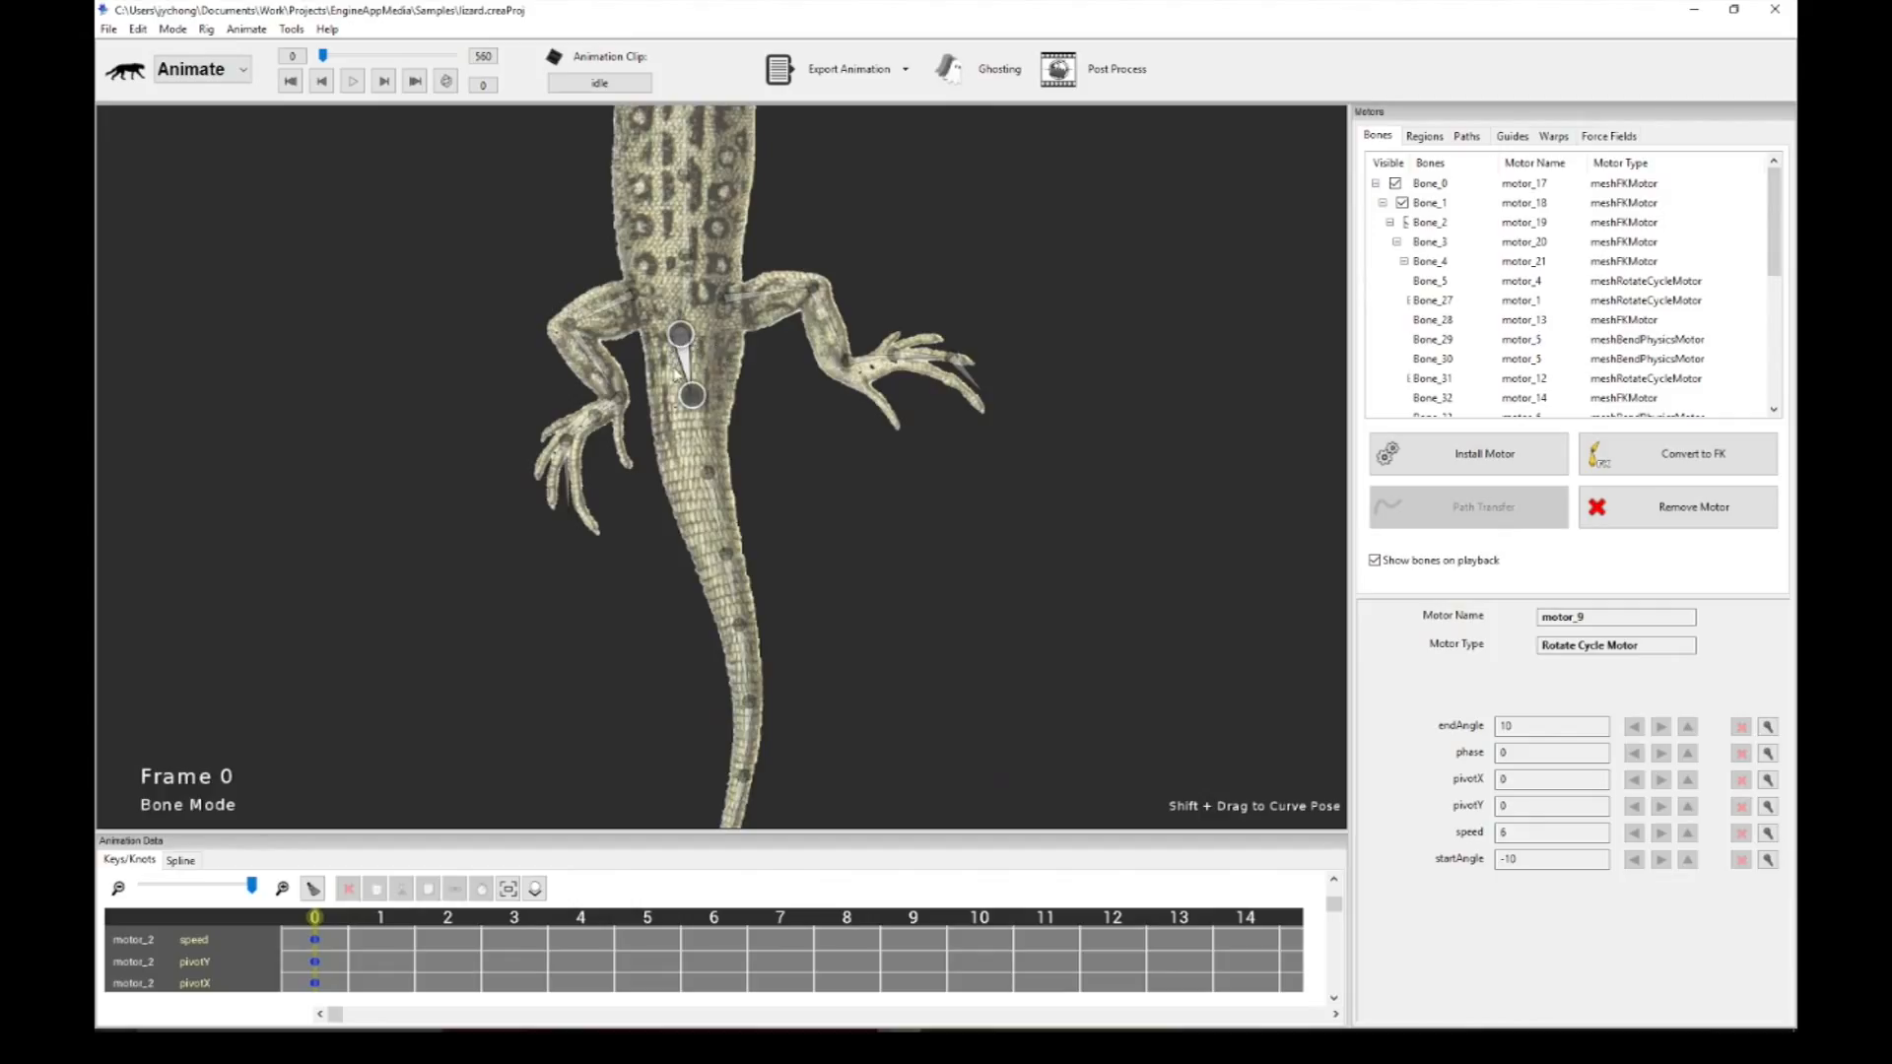
pyautogui.click(700, 443)
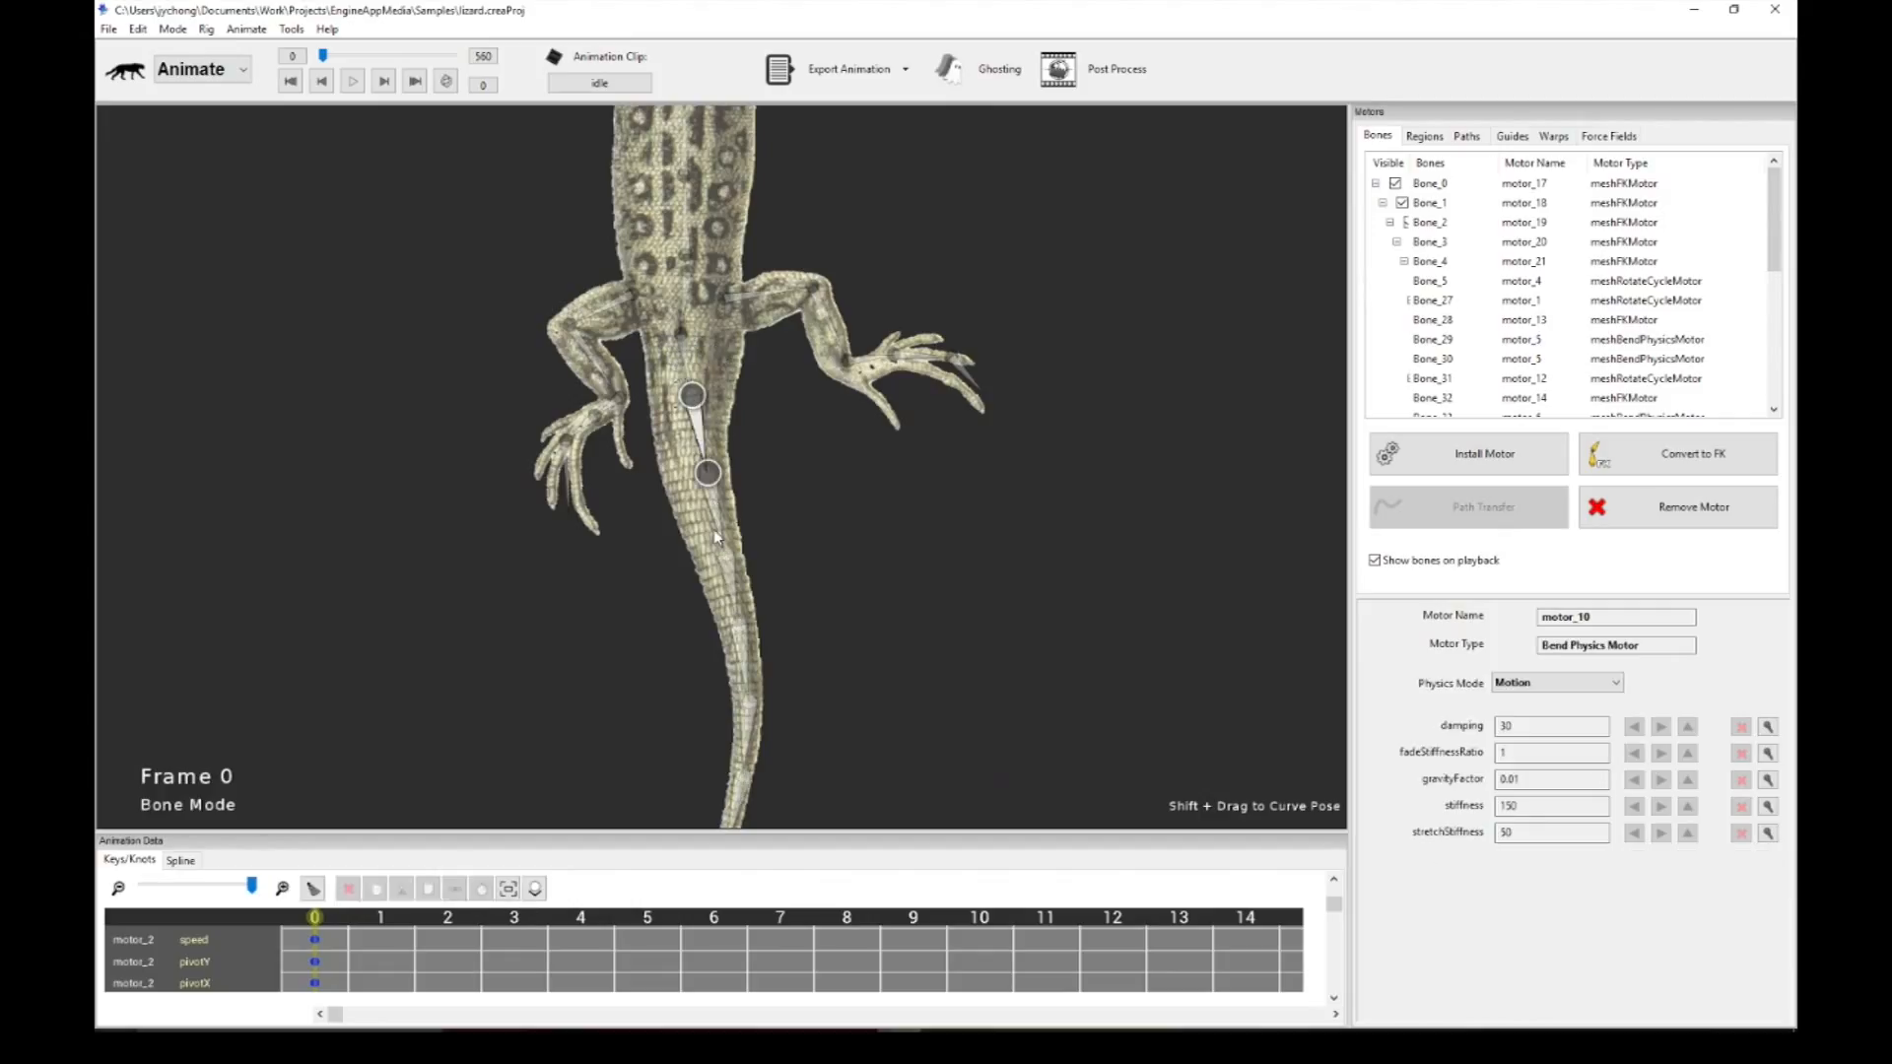
pyautogui.moveTo(943, 655); pyautogui.dragTo(951, 414)
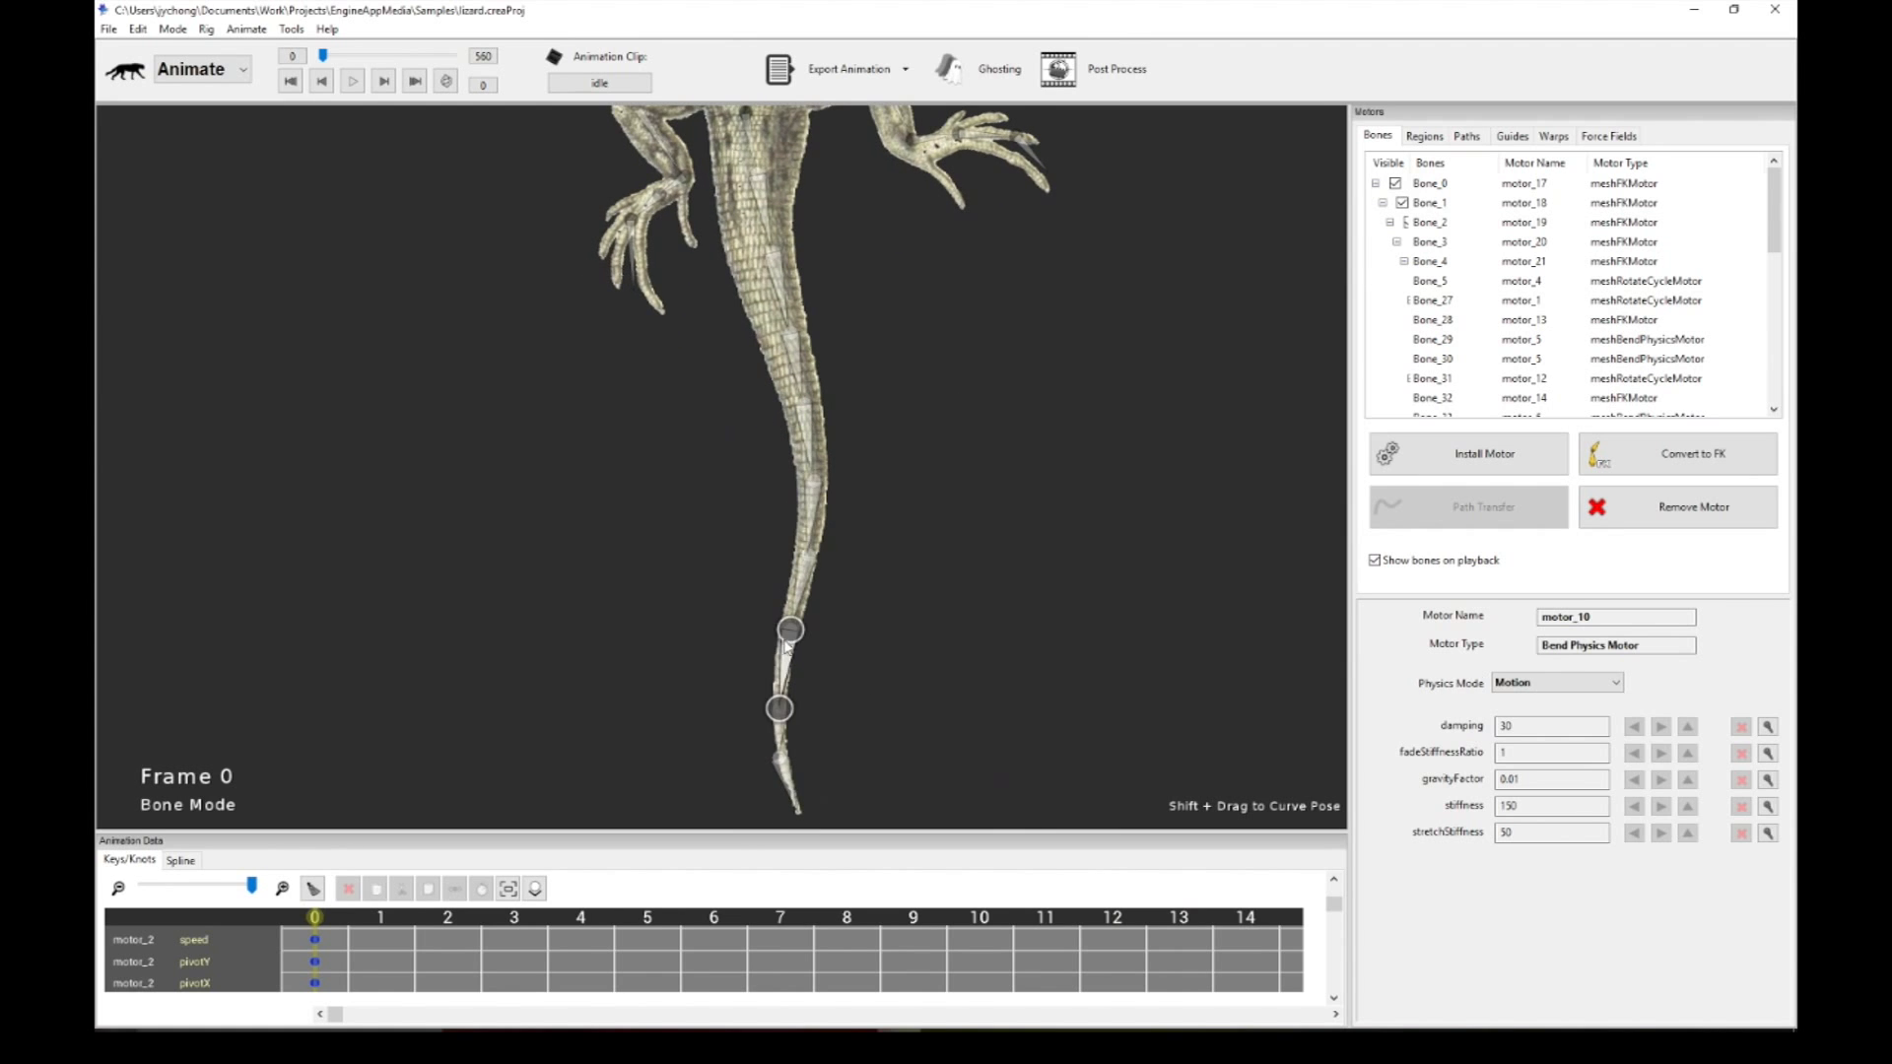
pyautogui.press('space')
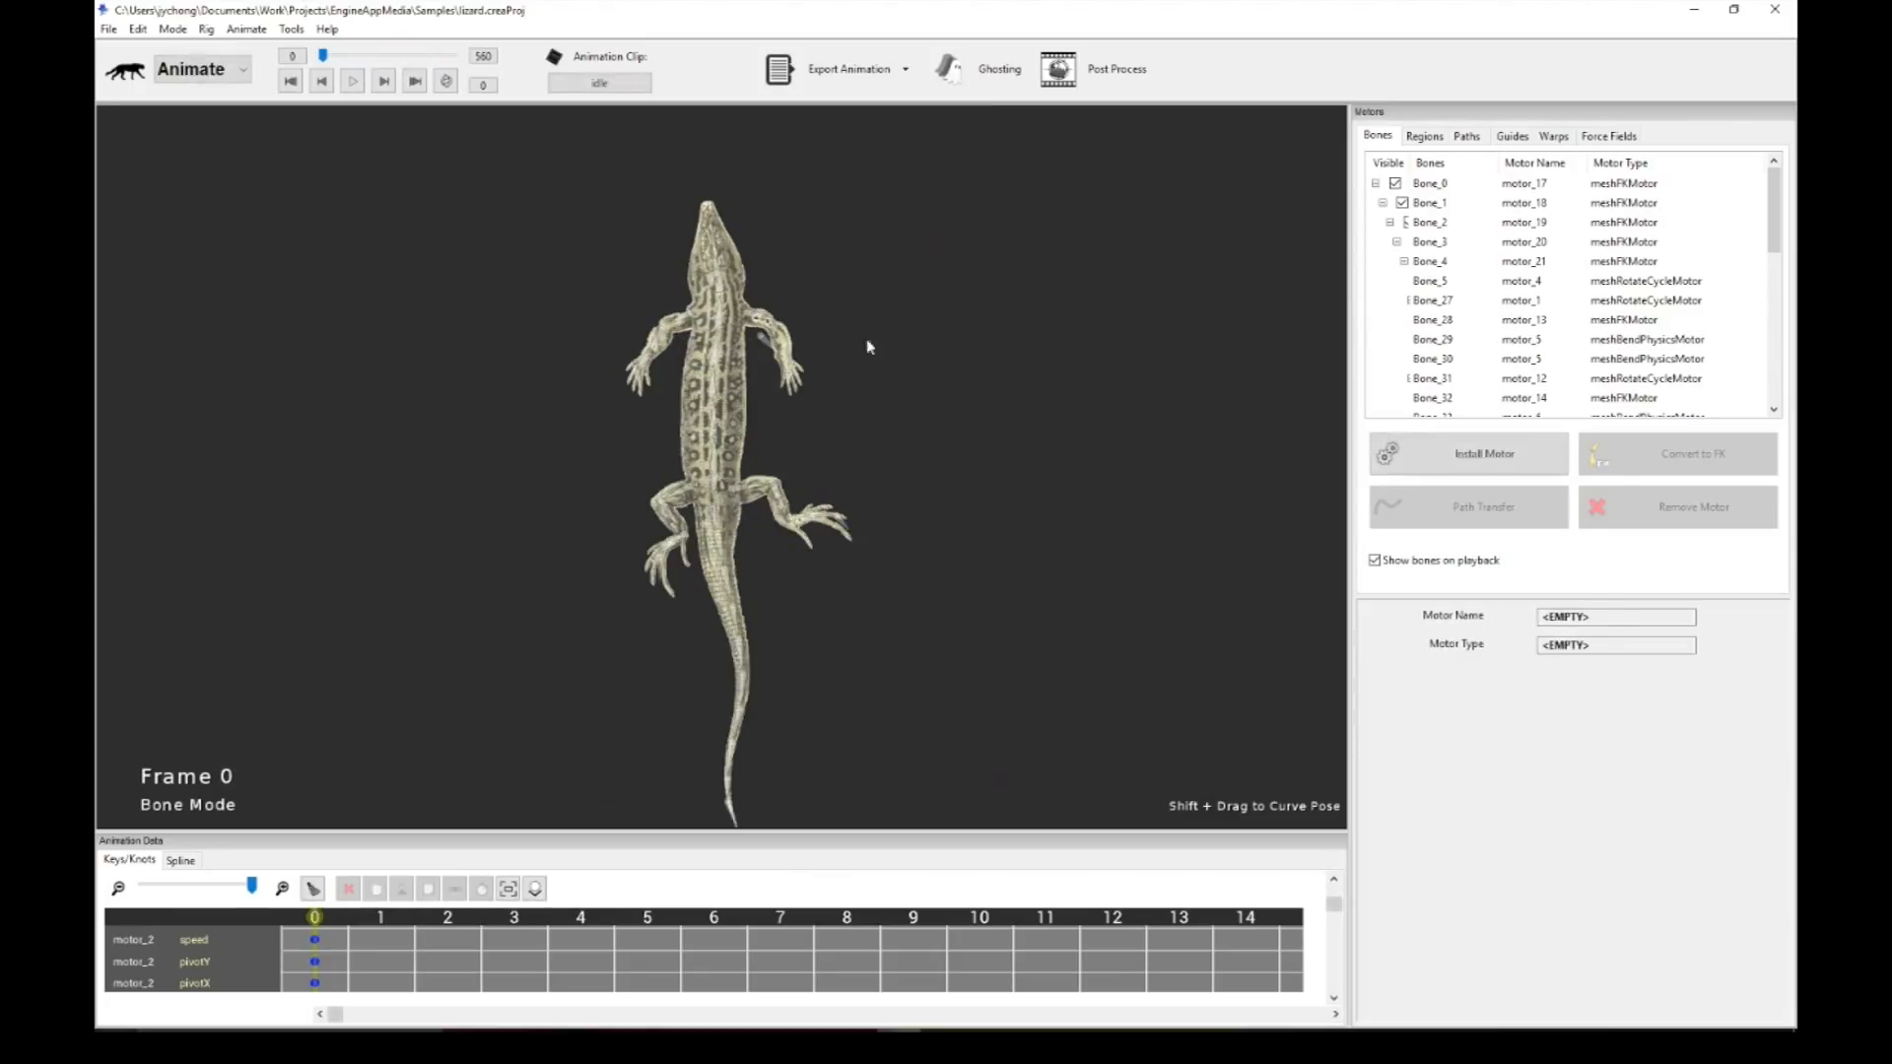
# Step: Load the walk animation clip for the lizard
pyautogui.click(622, 87)
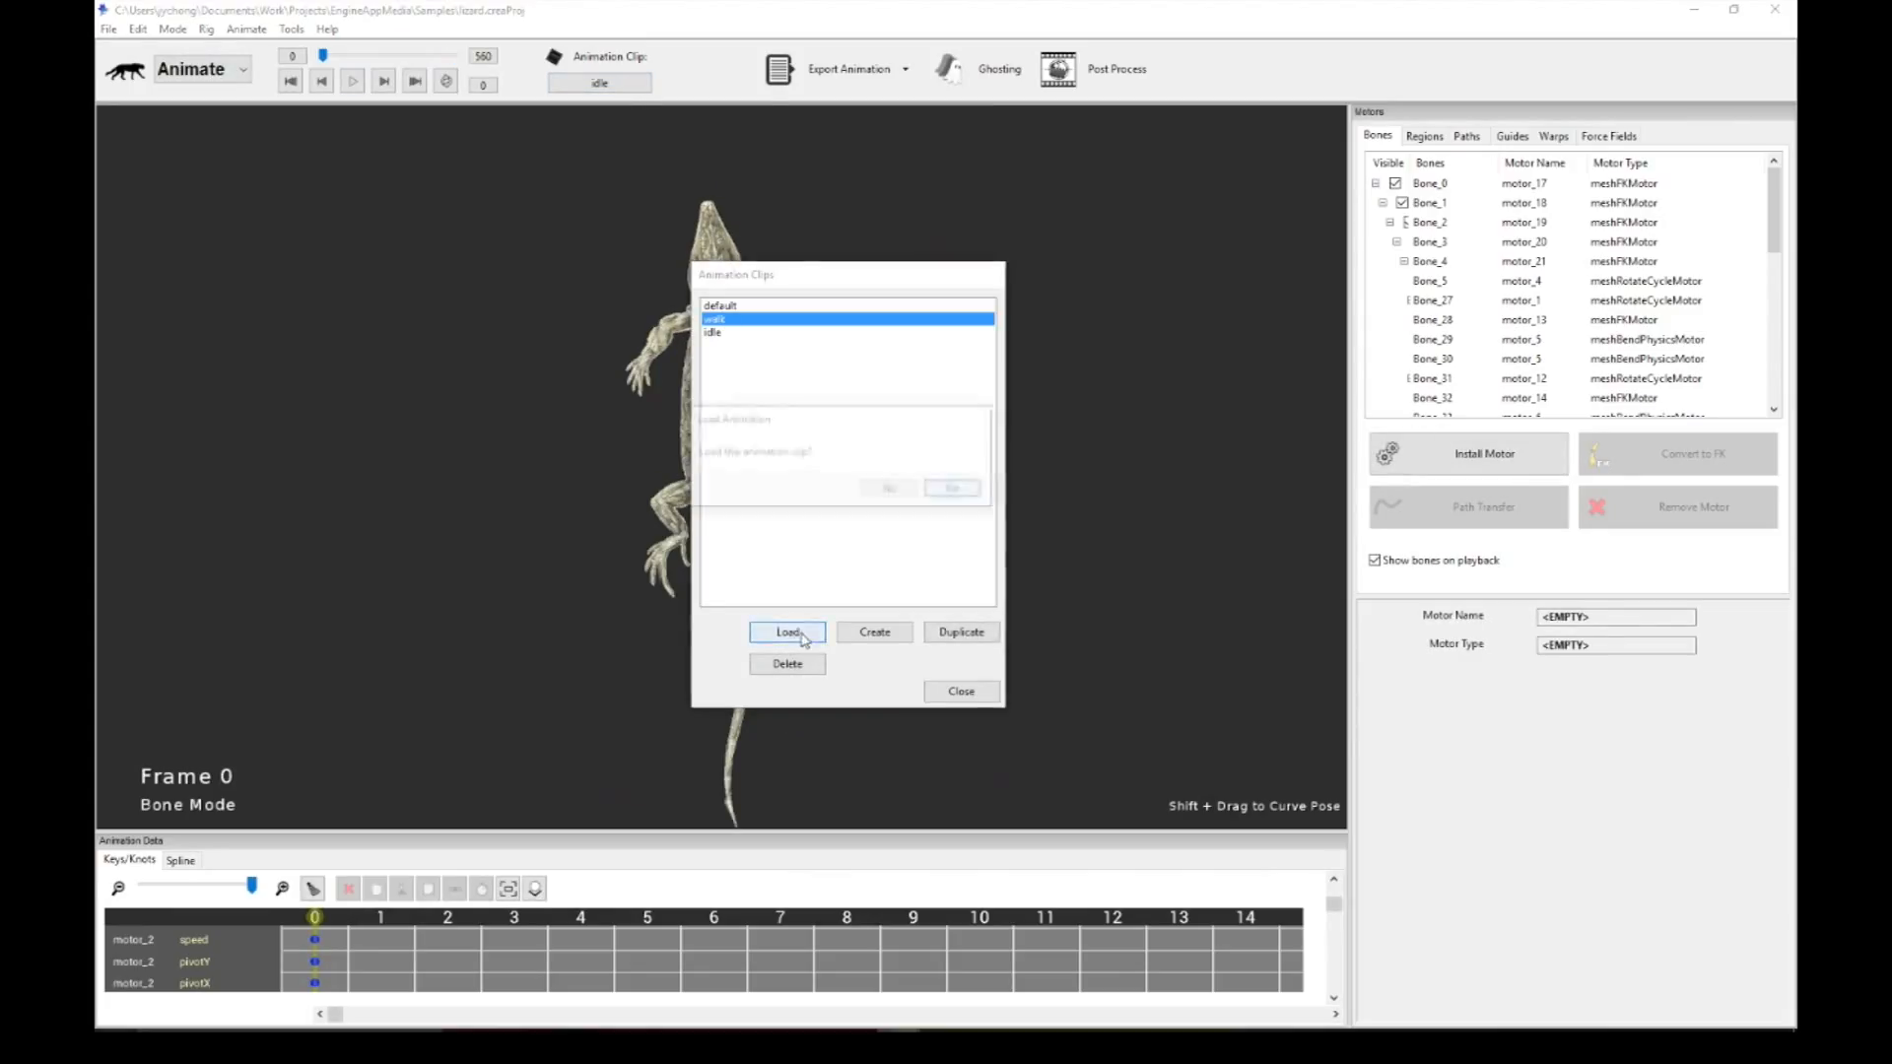
pyautogui.click(890, 490)
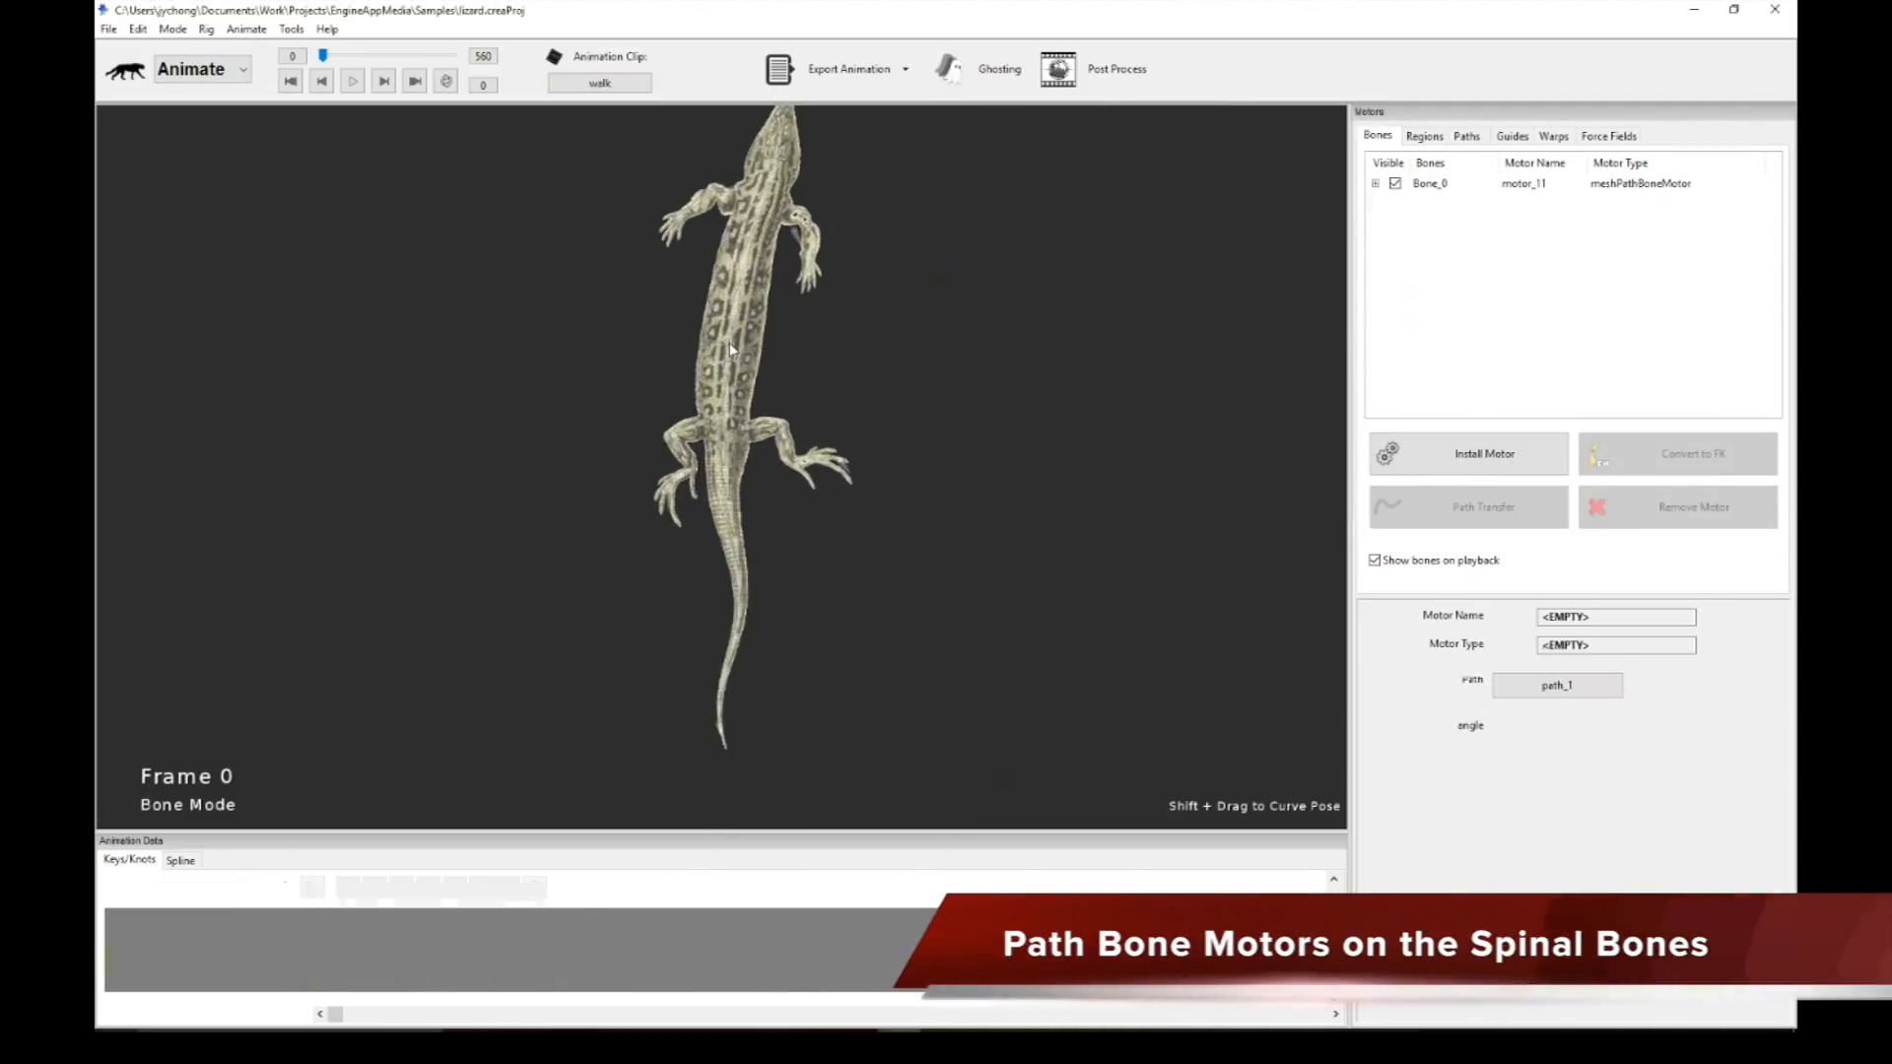
# Step: Examine the Path Bone Motors on each of the lizard's spine bones, from the hips to the neck and back
pyautogui.scroll(5, 937, 384)
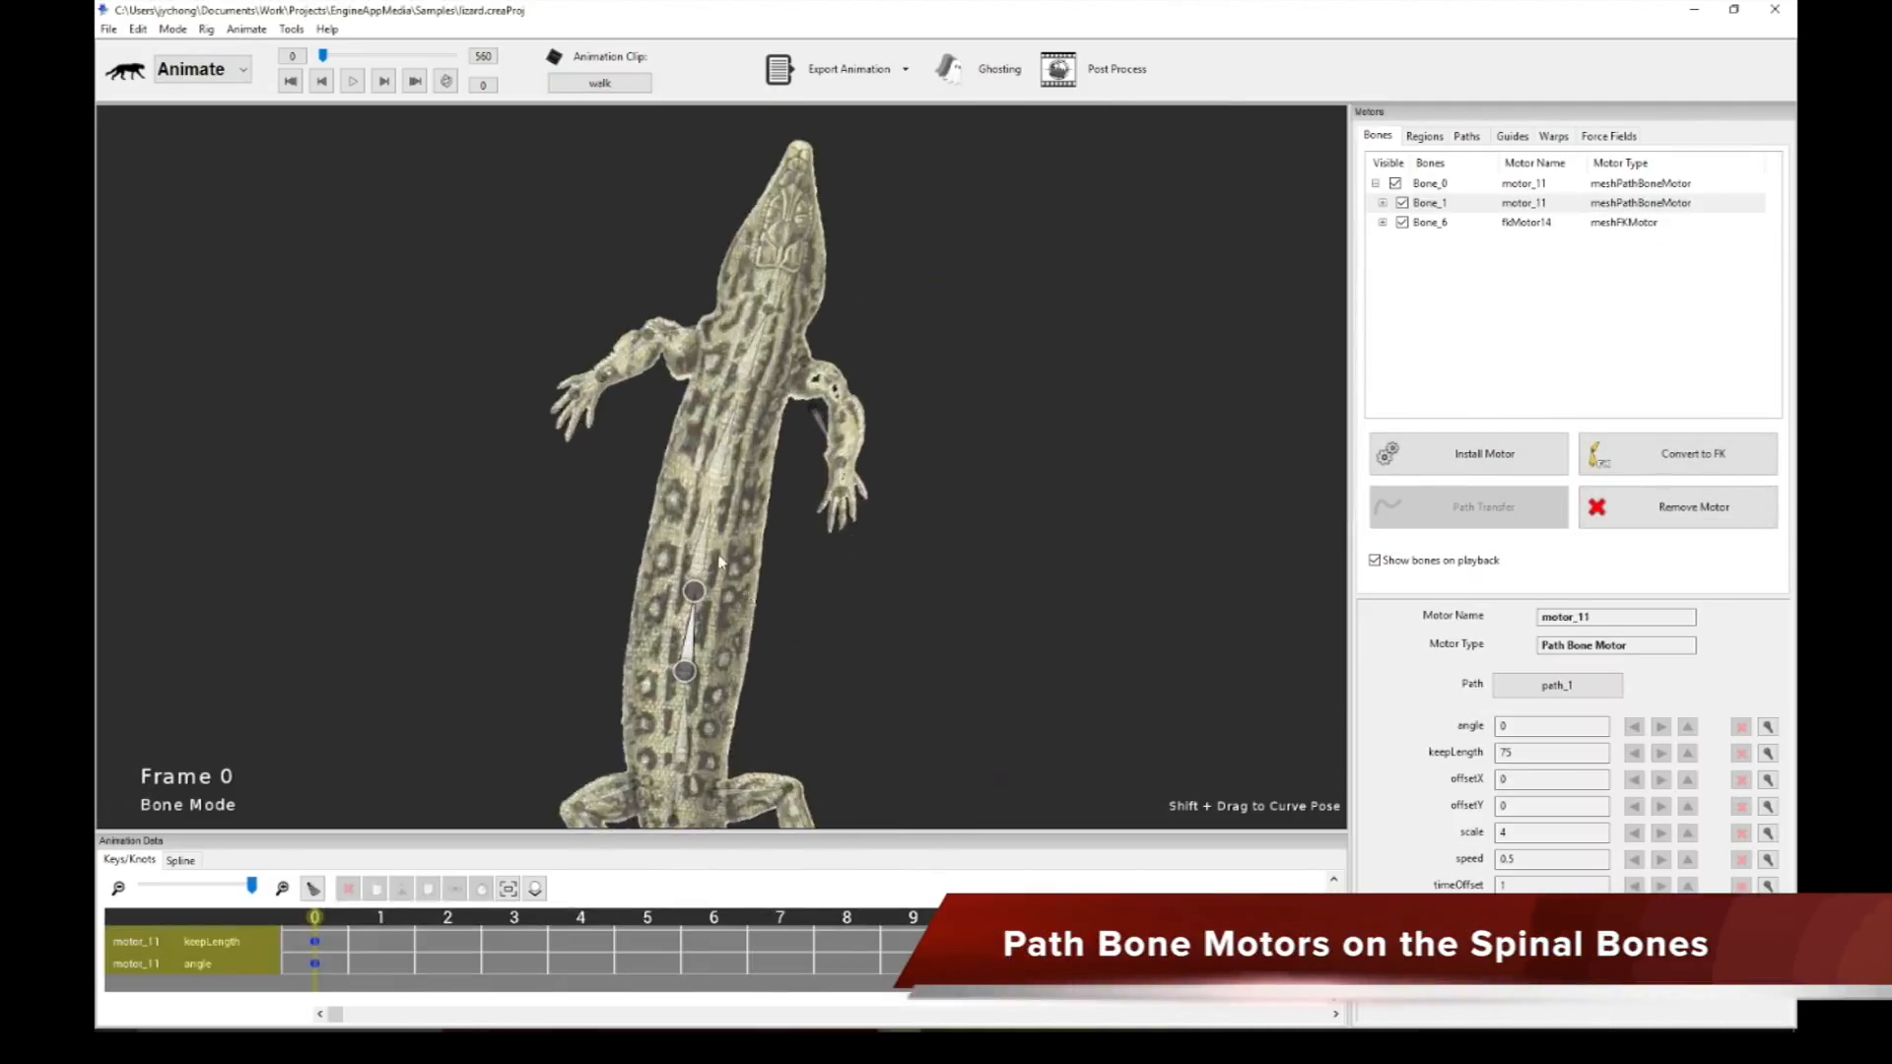
pyautogui.click(720, 562)
pyautogui.click(723, 453)
pyautogui.click(752, 357)
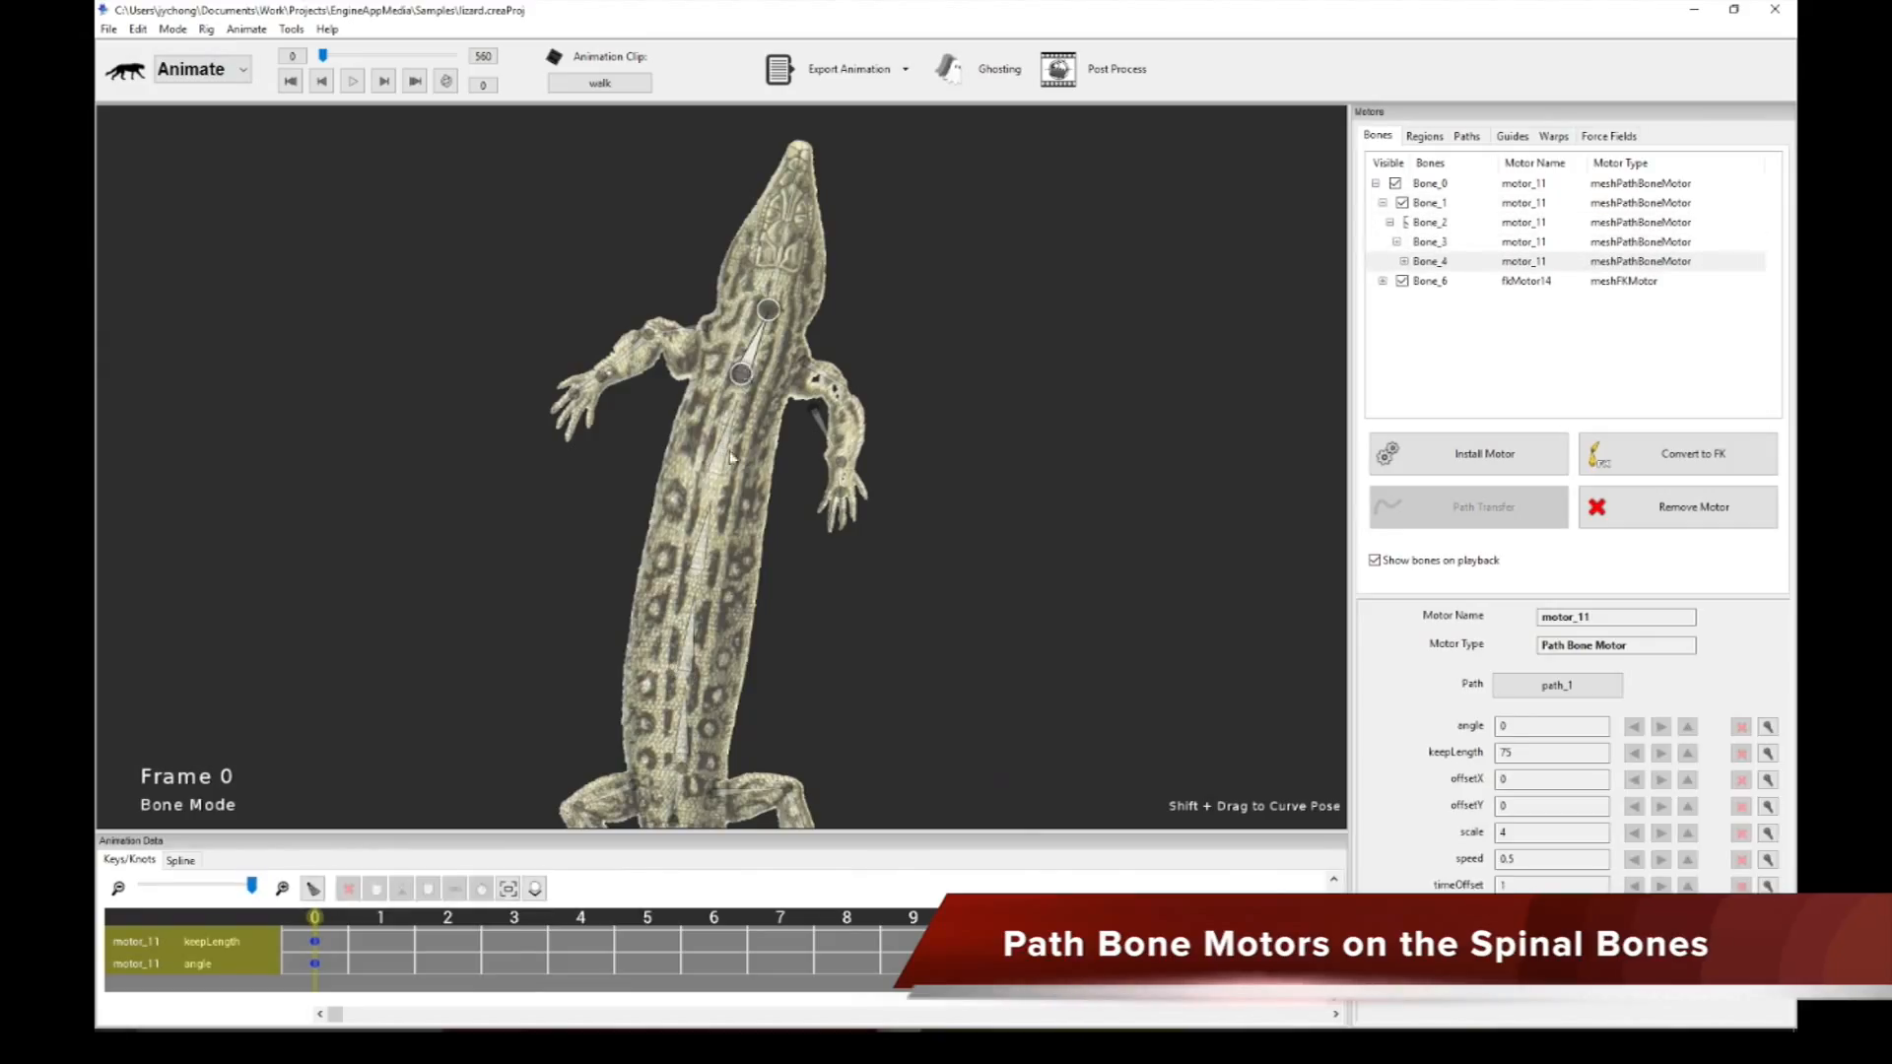
pyautogui.click(726, 448)
pyautogui.click(702, 543)
pyautogui.click(692, 646)
pyautogui.click(683, 730)
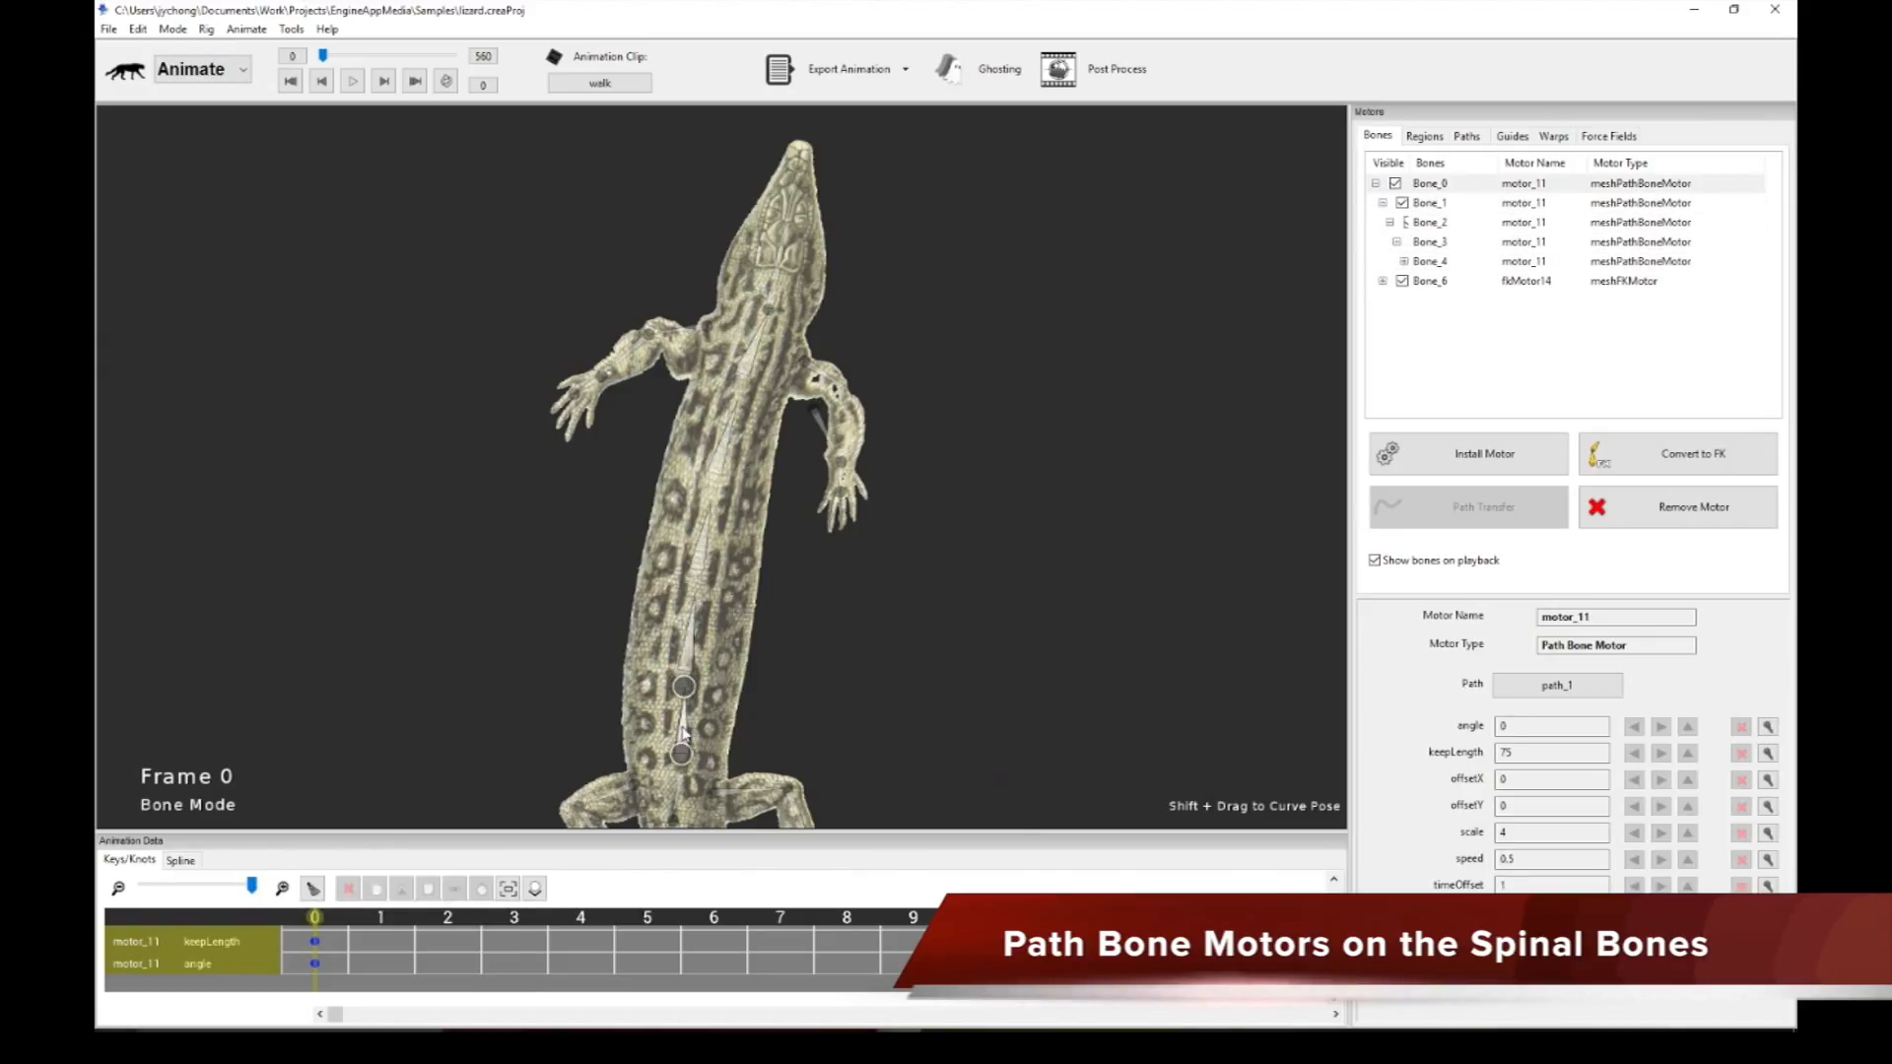
pyautogui.scroll(-3, 860, 700)
pyautogui.scroll(4, 818, 695)
pyautogui.click(684, 646)
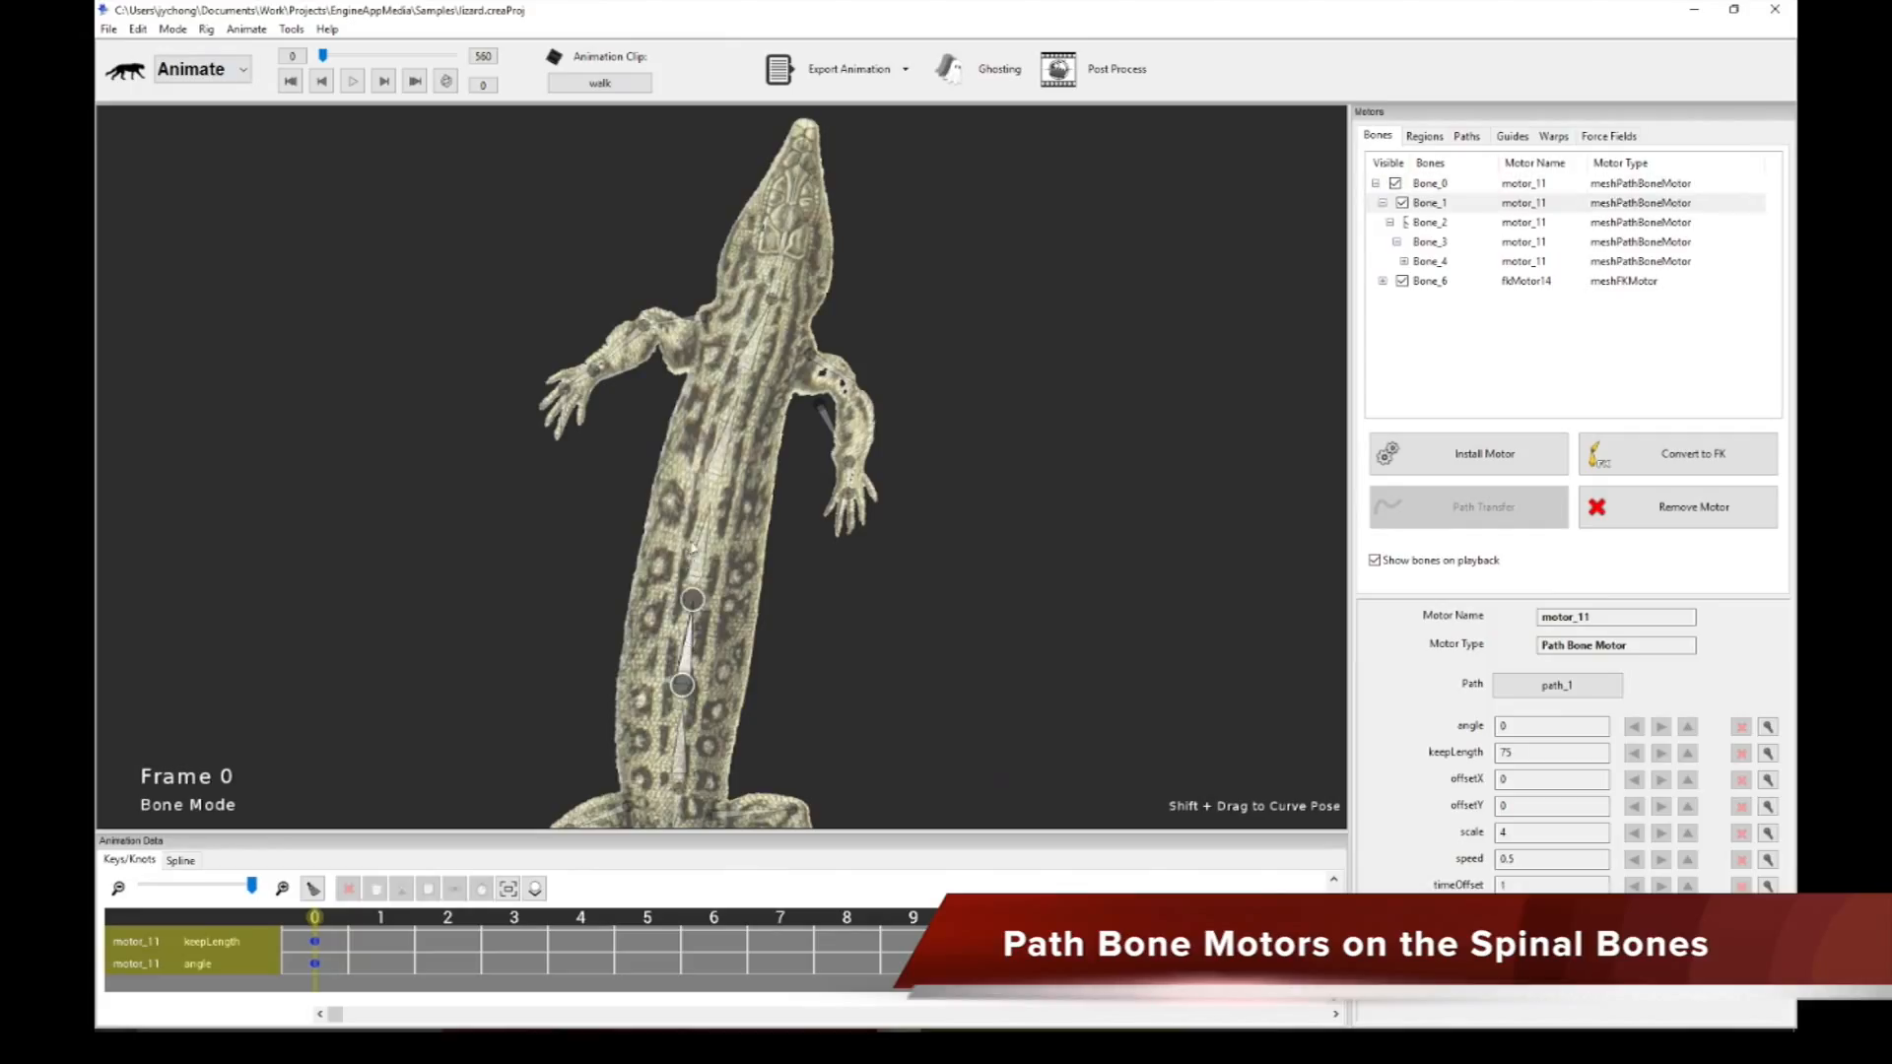
pyautogui.click(695, 550)
pyautogui.click(726, 452)
pyautogui.click(756, 357)
pyautogui.click(726, 453)
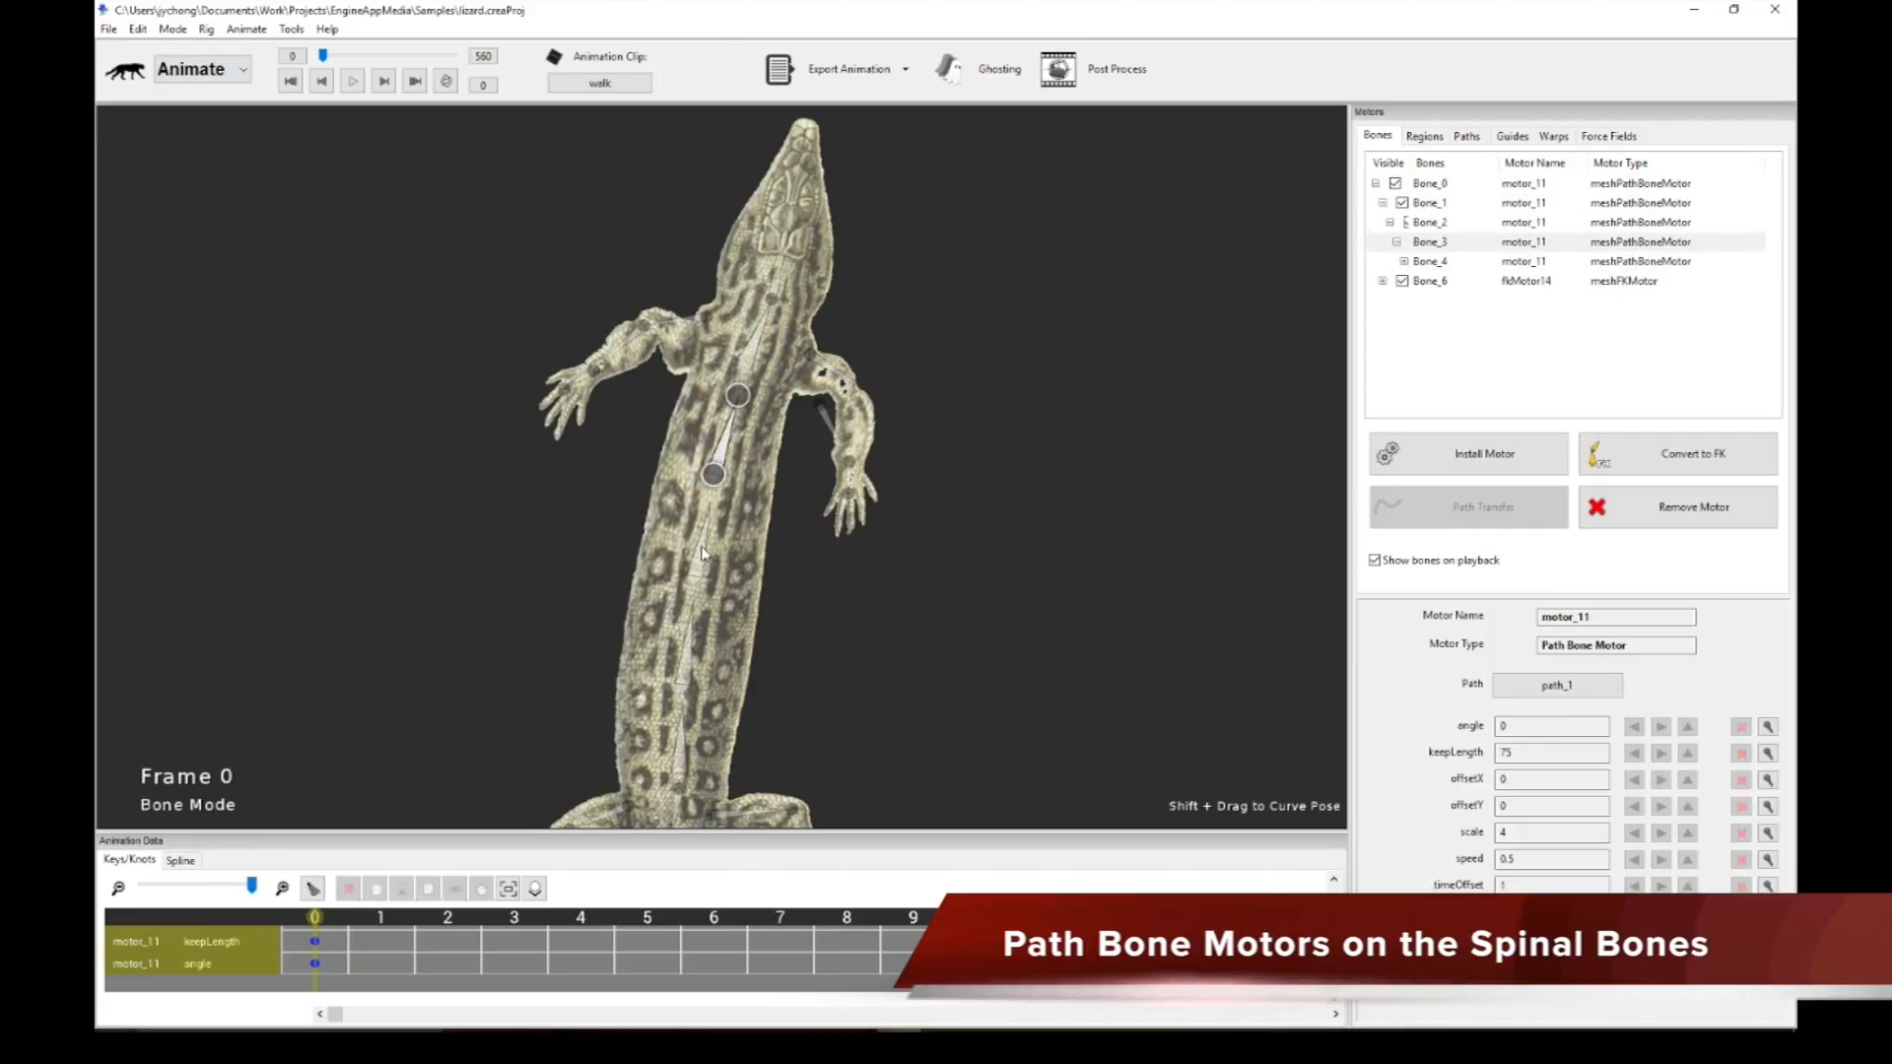
pyautogui.click(703, 547)
pyautogui.click(690, 645)
pyautogui.click(682, 734)
pyautogui.click(936, 655)
pyautogui.scroll(-3, 991, 594)
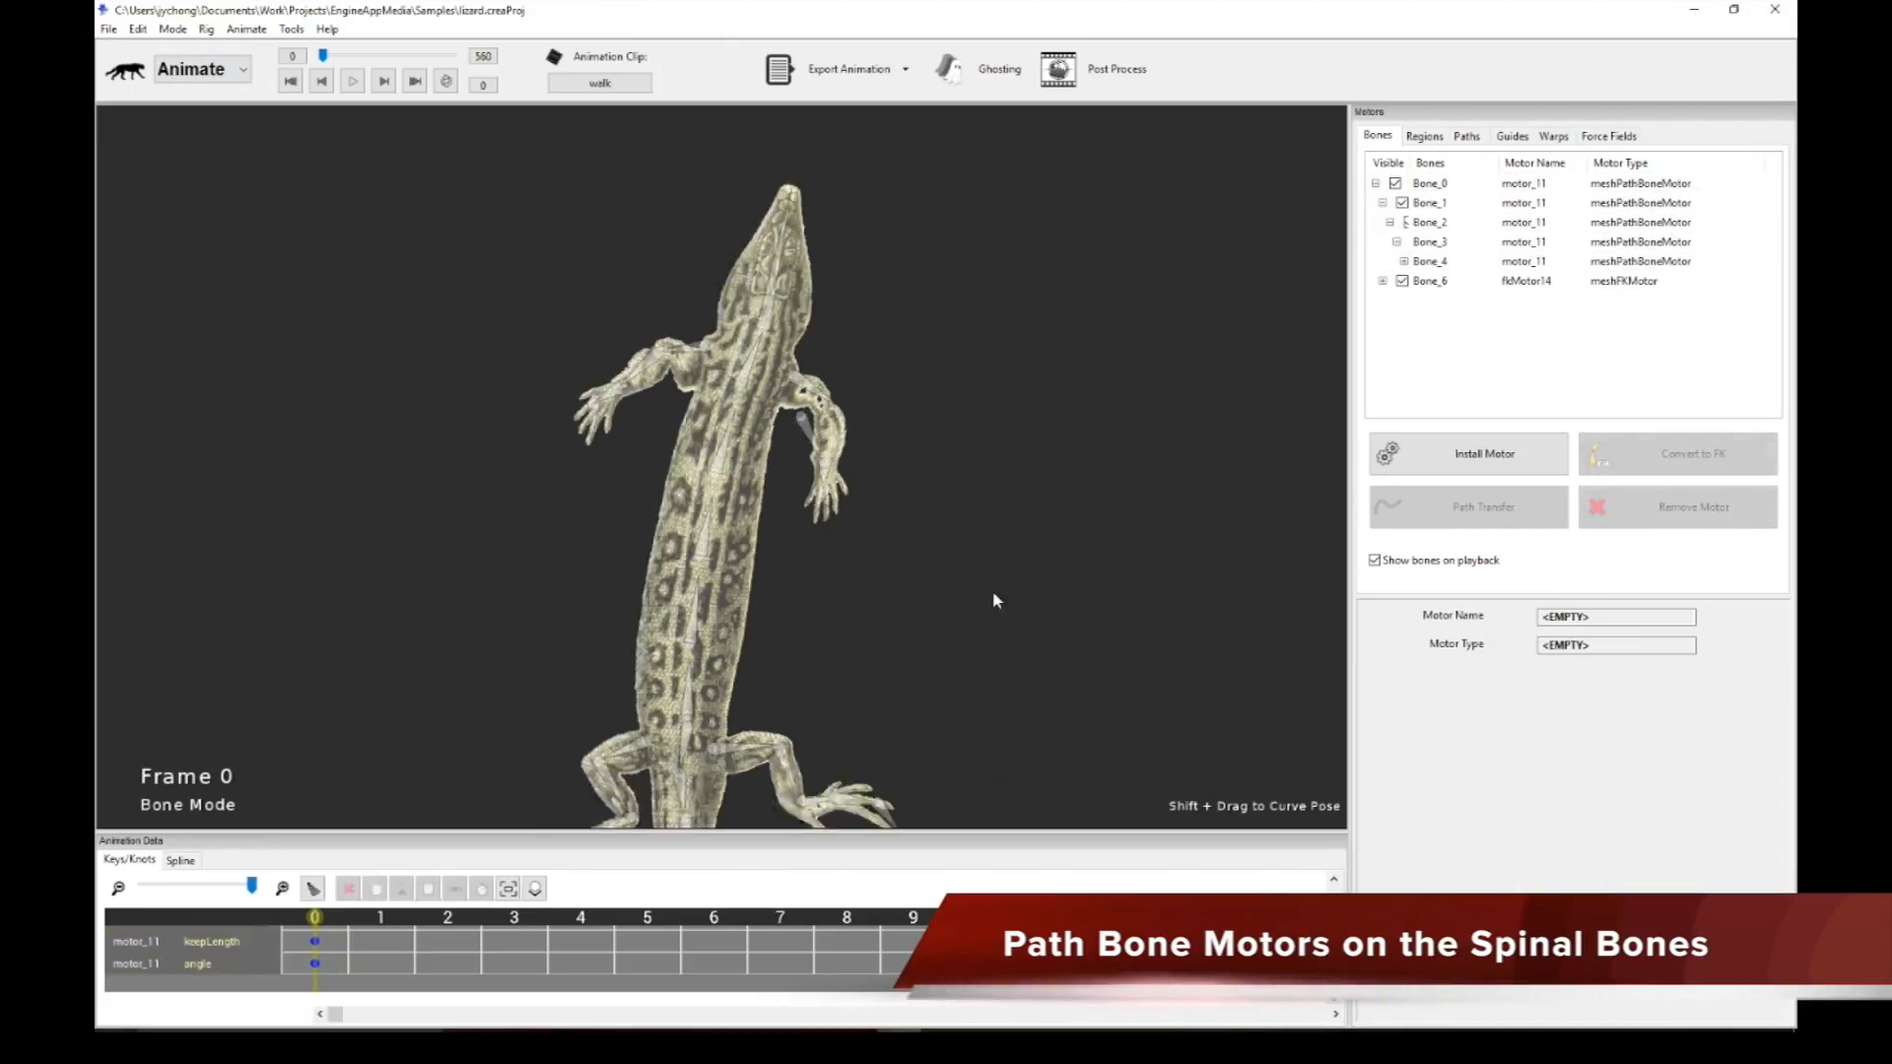
# Step: Show path_1 in full and play back the walk clip to watch the lizard follow it, and stop the playback
pyautogui.click(1466, 136)
pyautogui.scroll(-6, 1025, 495)
pyautogui.scroll(-5, 1026, 494)
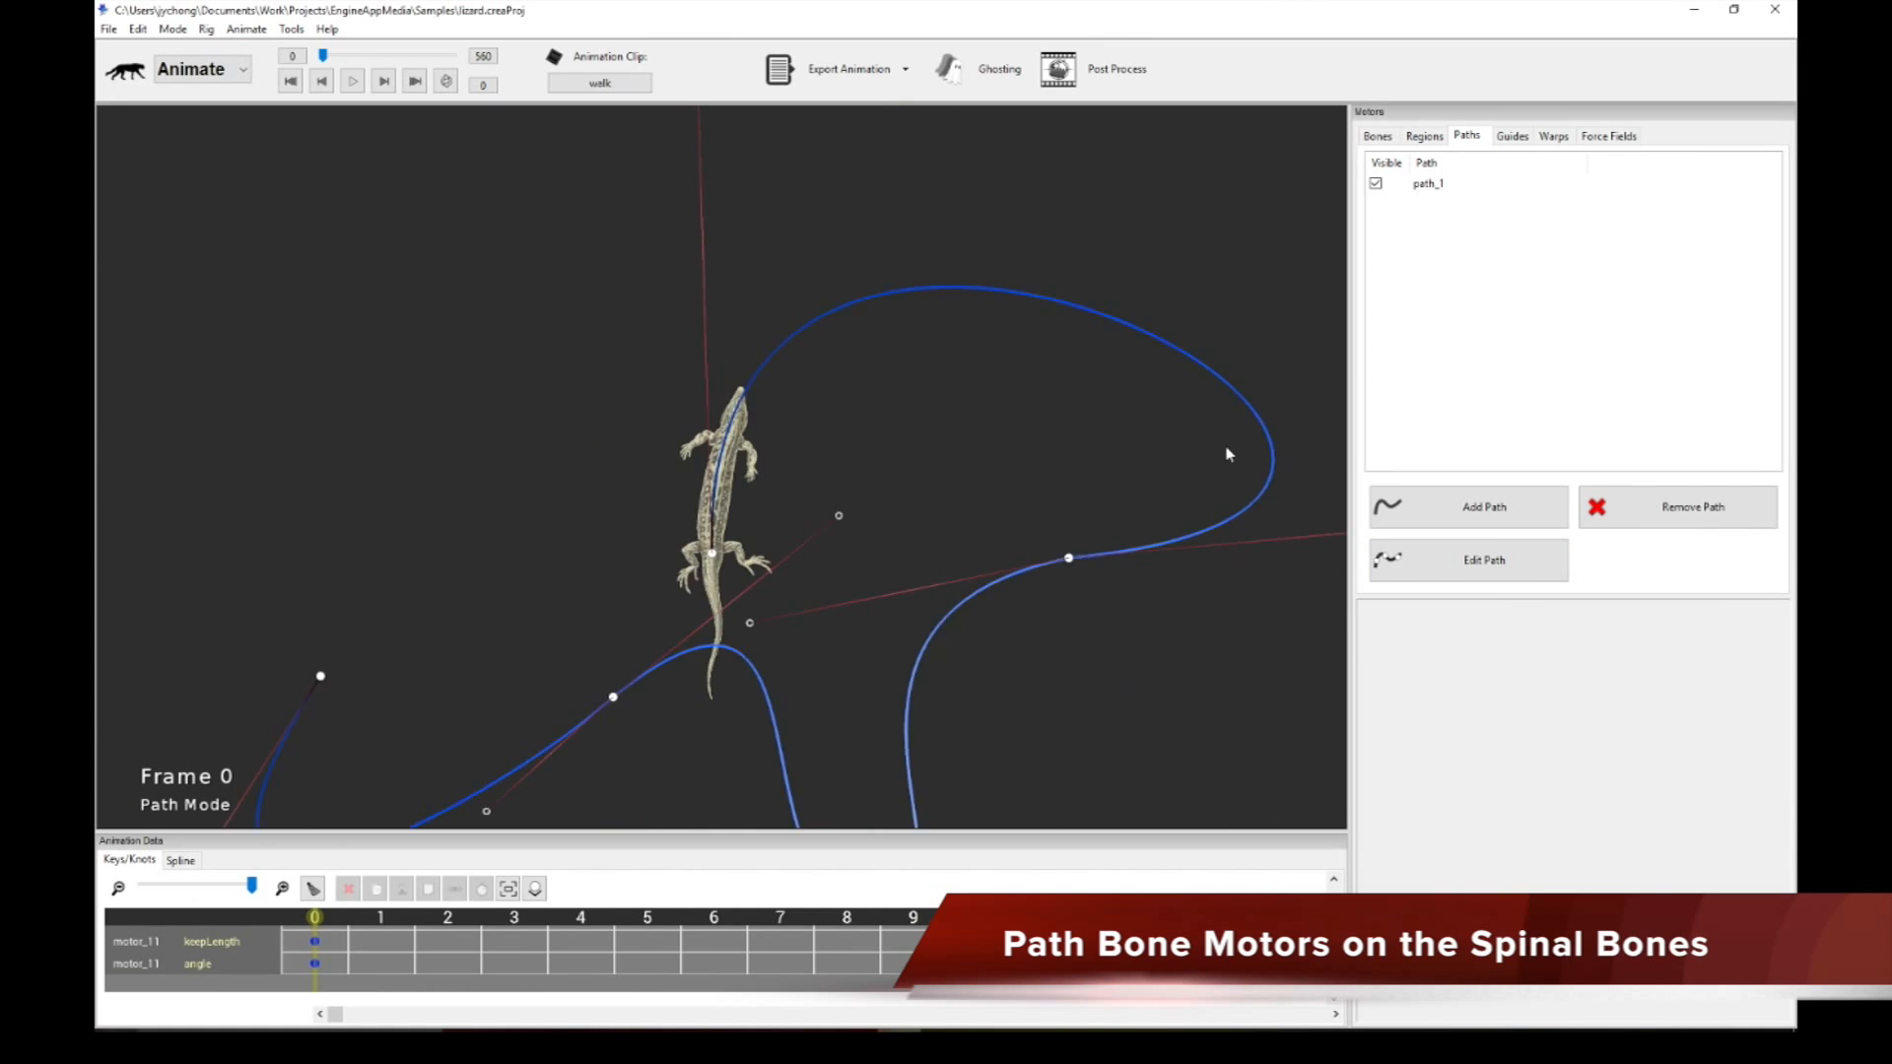
pyautogui.moveTo(929, 372); pyautogui.dragTo(794, 313)
pyautogui.moveTo(864, 507); pyautogui.dragTo(973, 412)
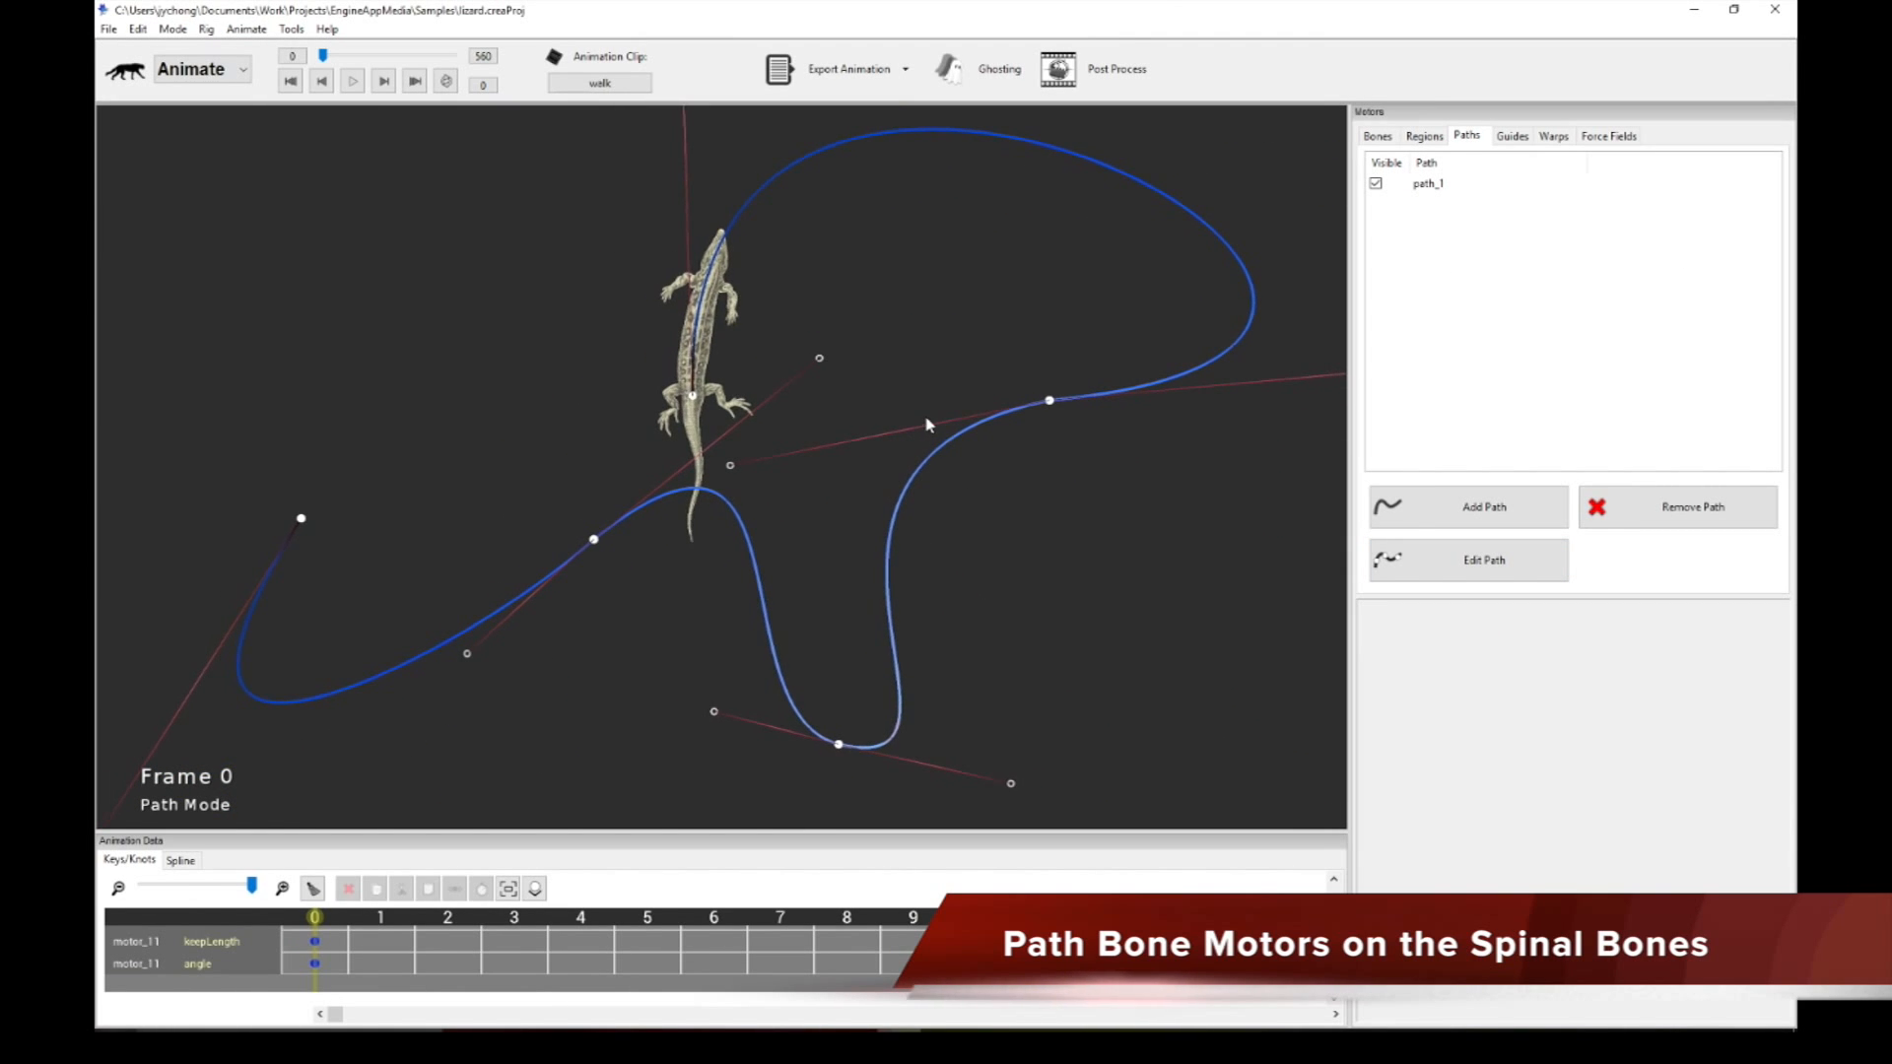
pyautogui.press('space')
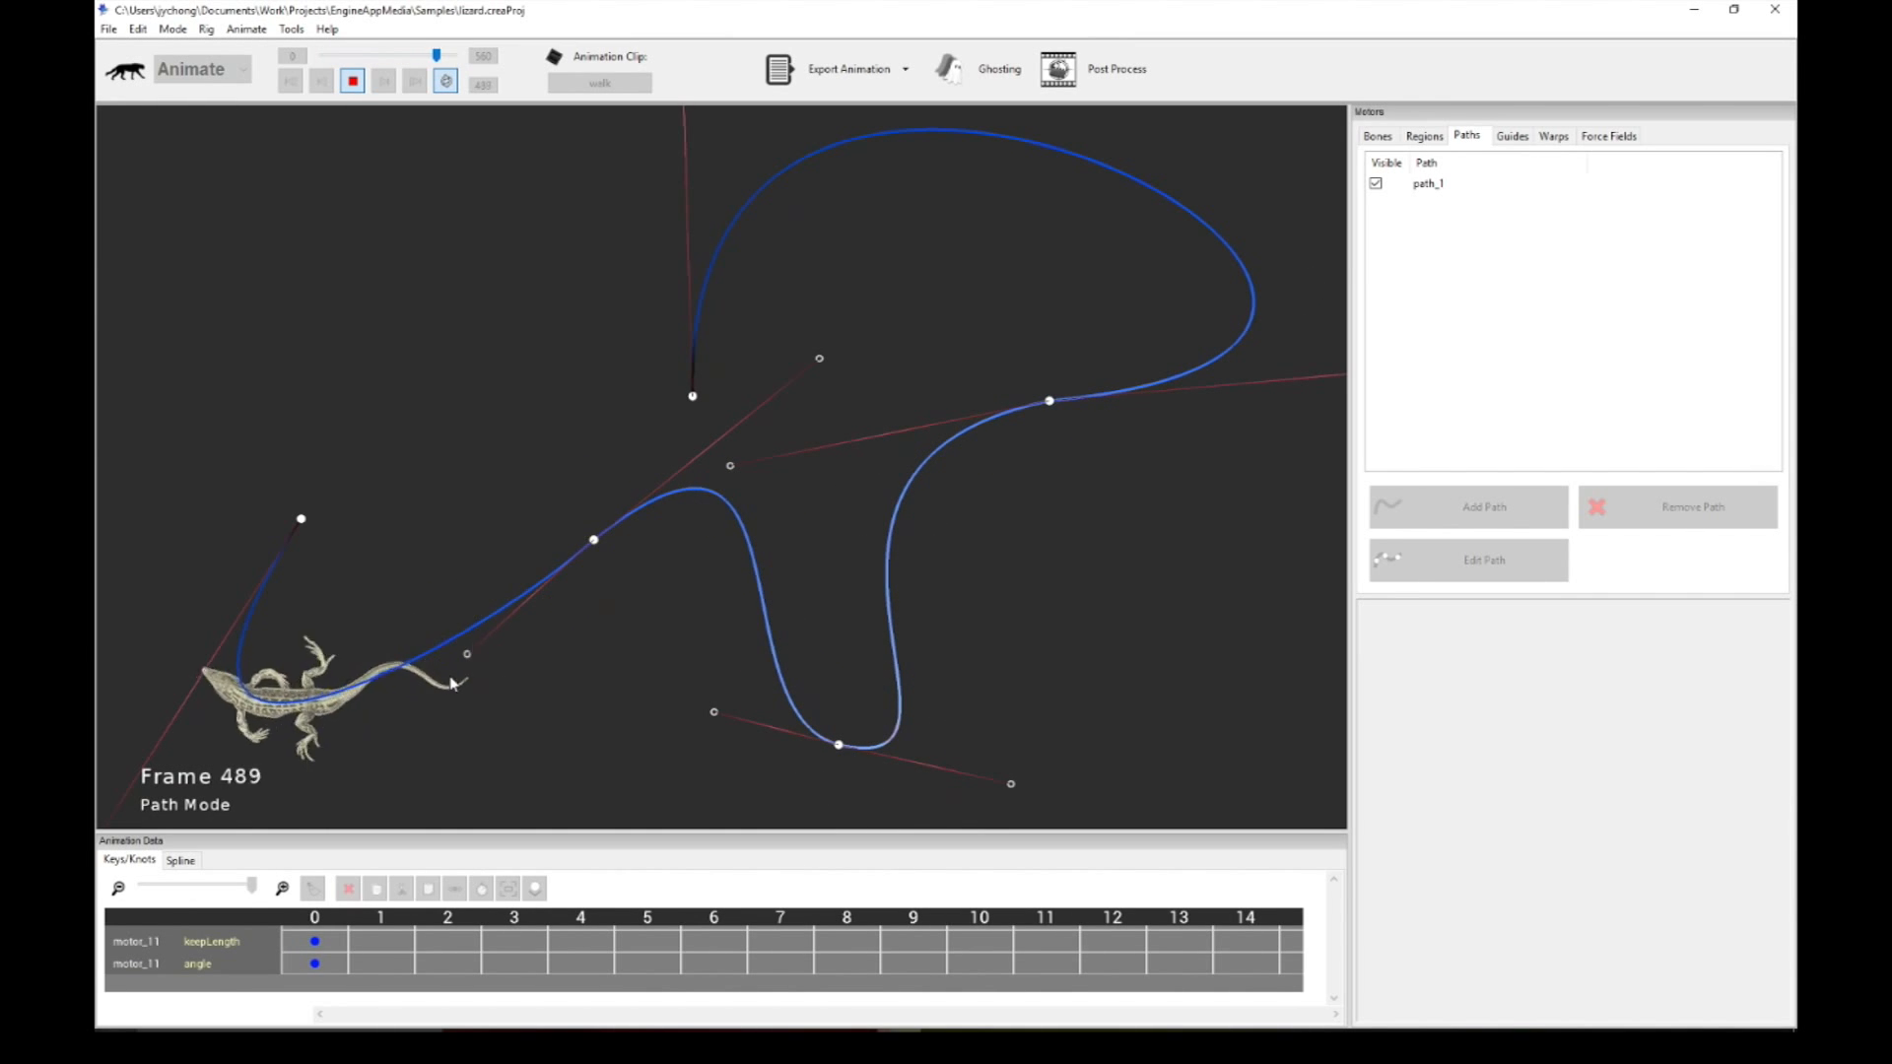
pyautogui.press('space')
# Step: Return to the bone motors and select the second spine bone to examine the keepLength of its Path Bone Motor
pyautogui.scroll(4, 853, 390)
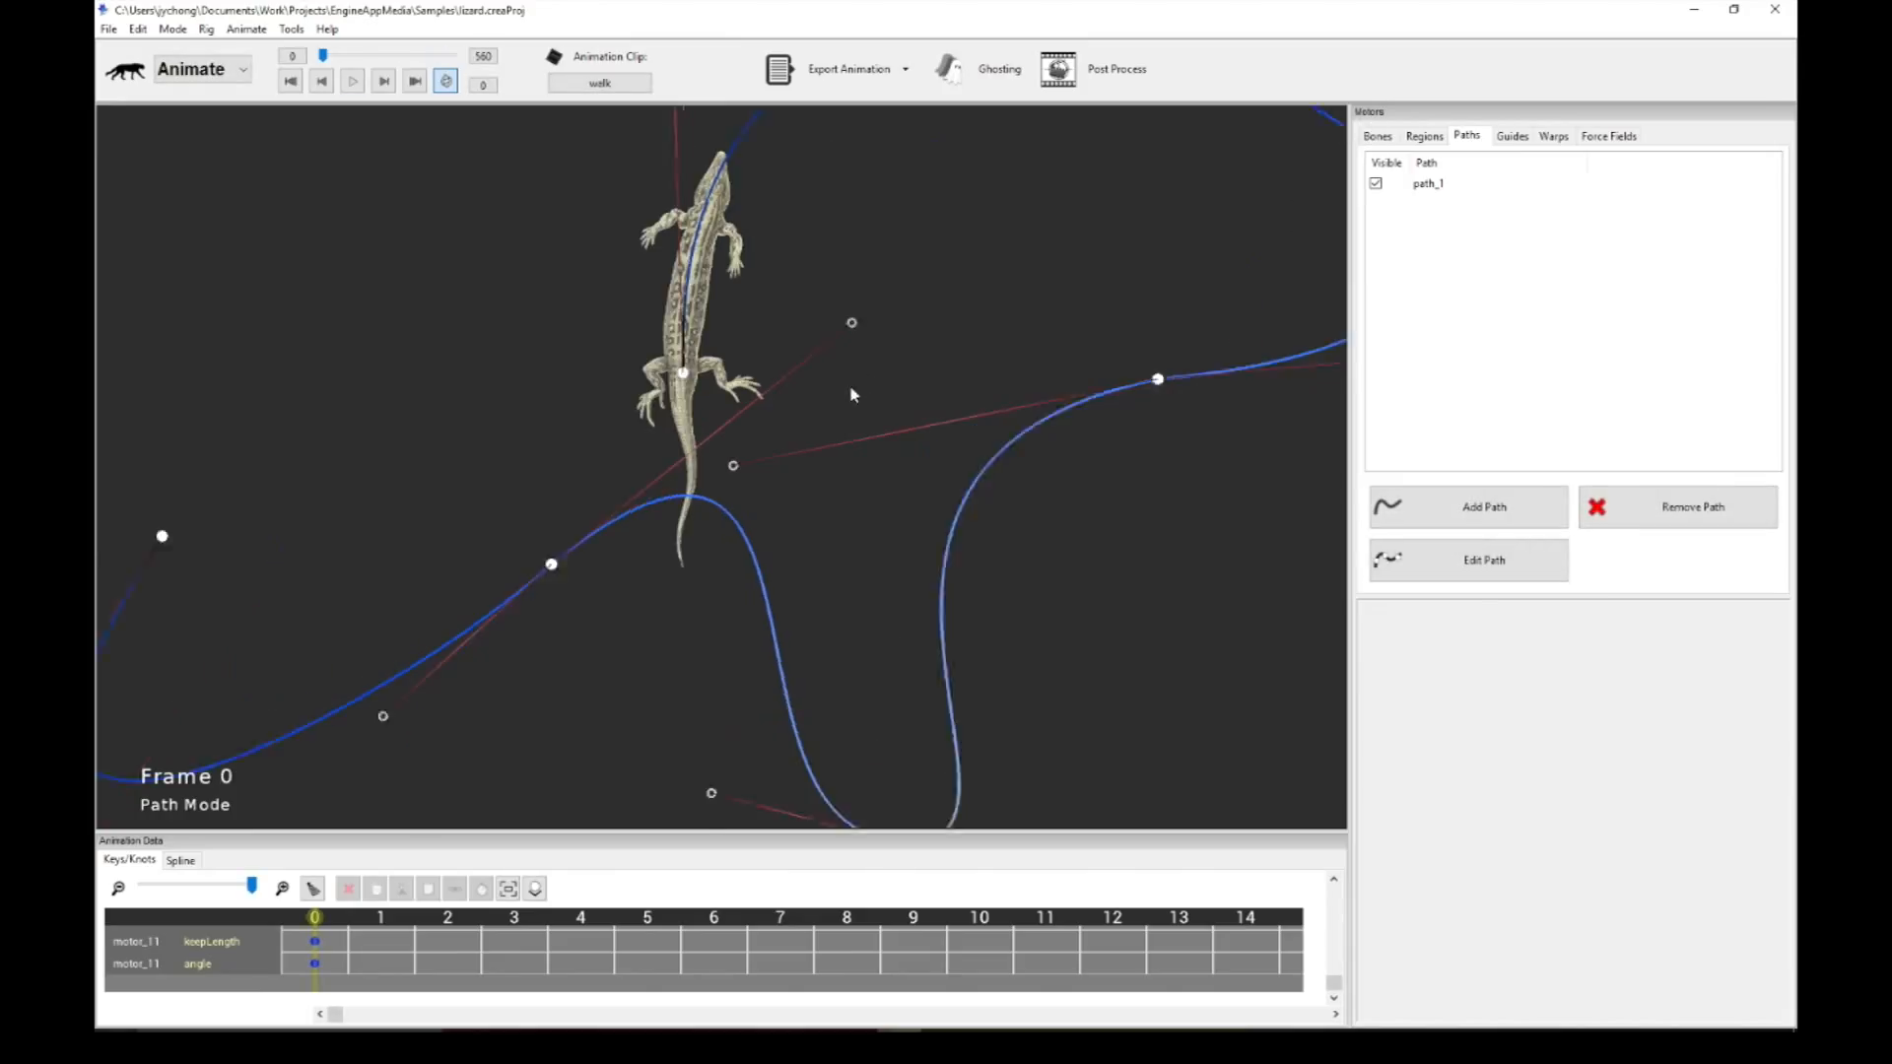
pyautogui.click(1378, 137)
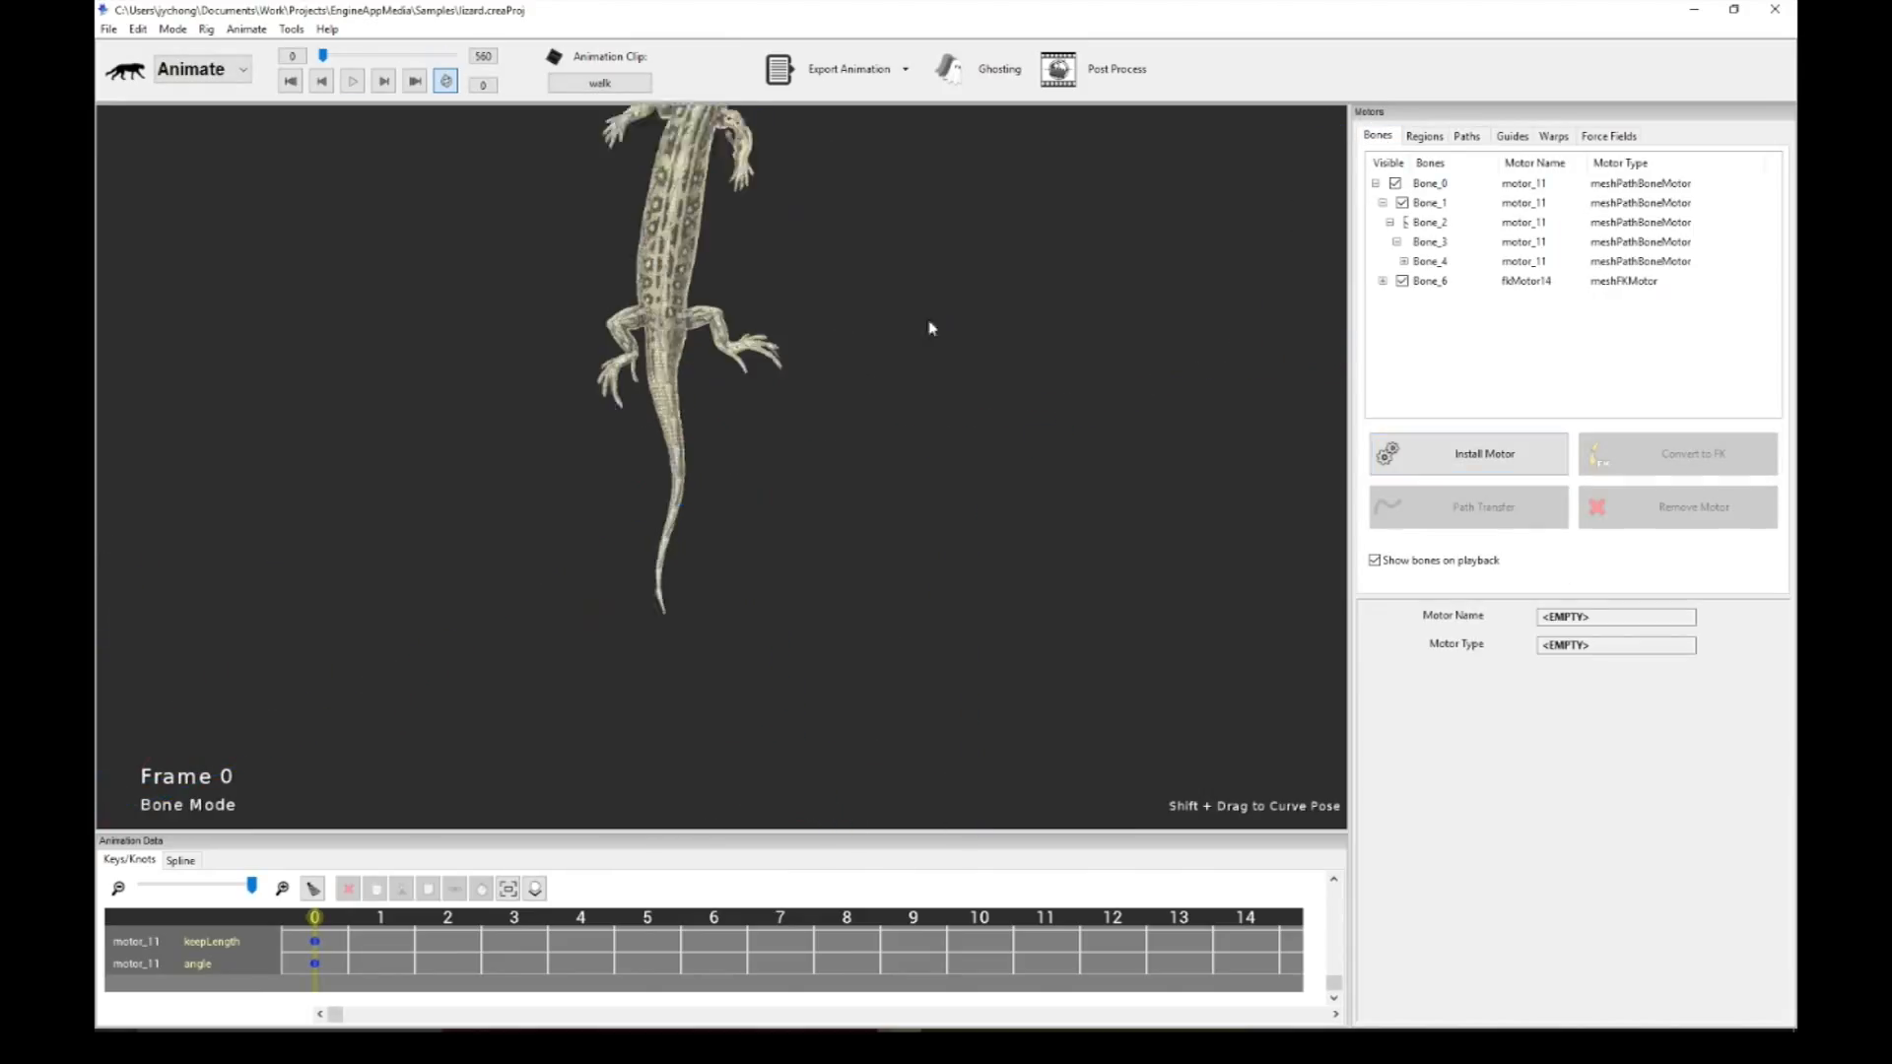
pyautogui.click(650, 205)
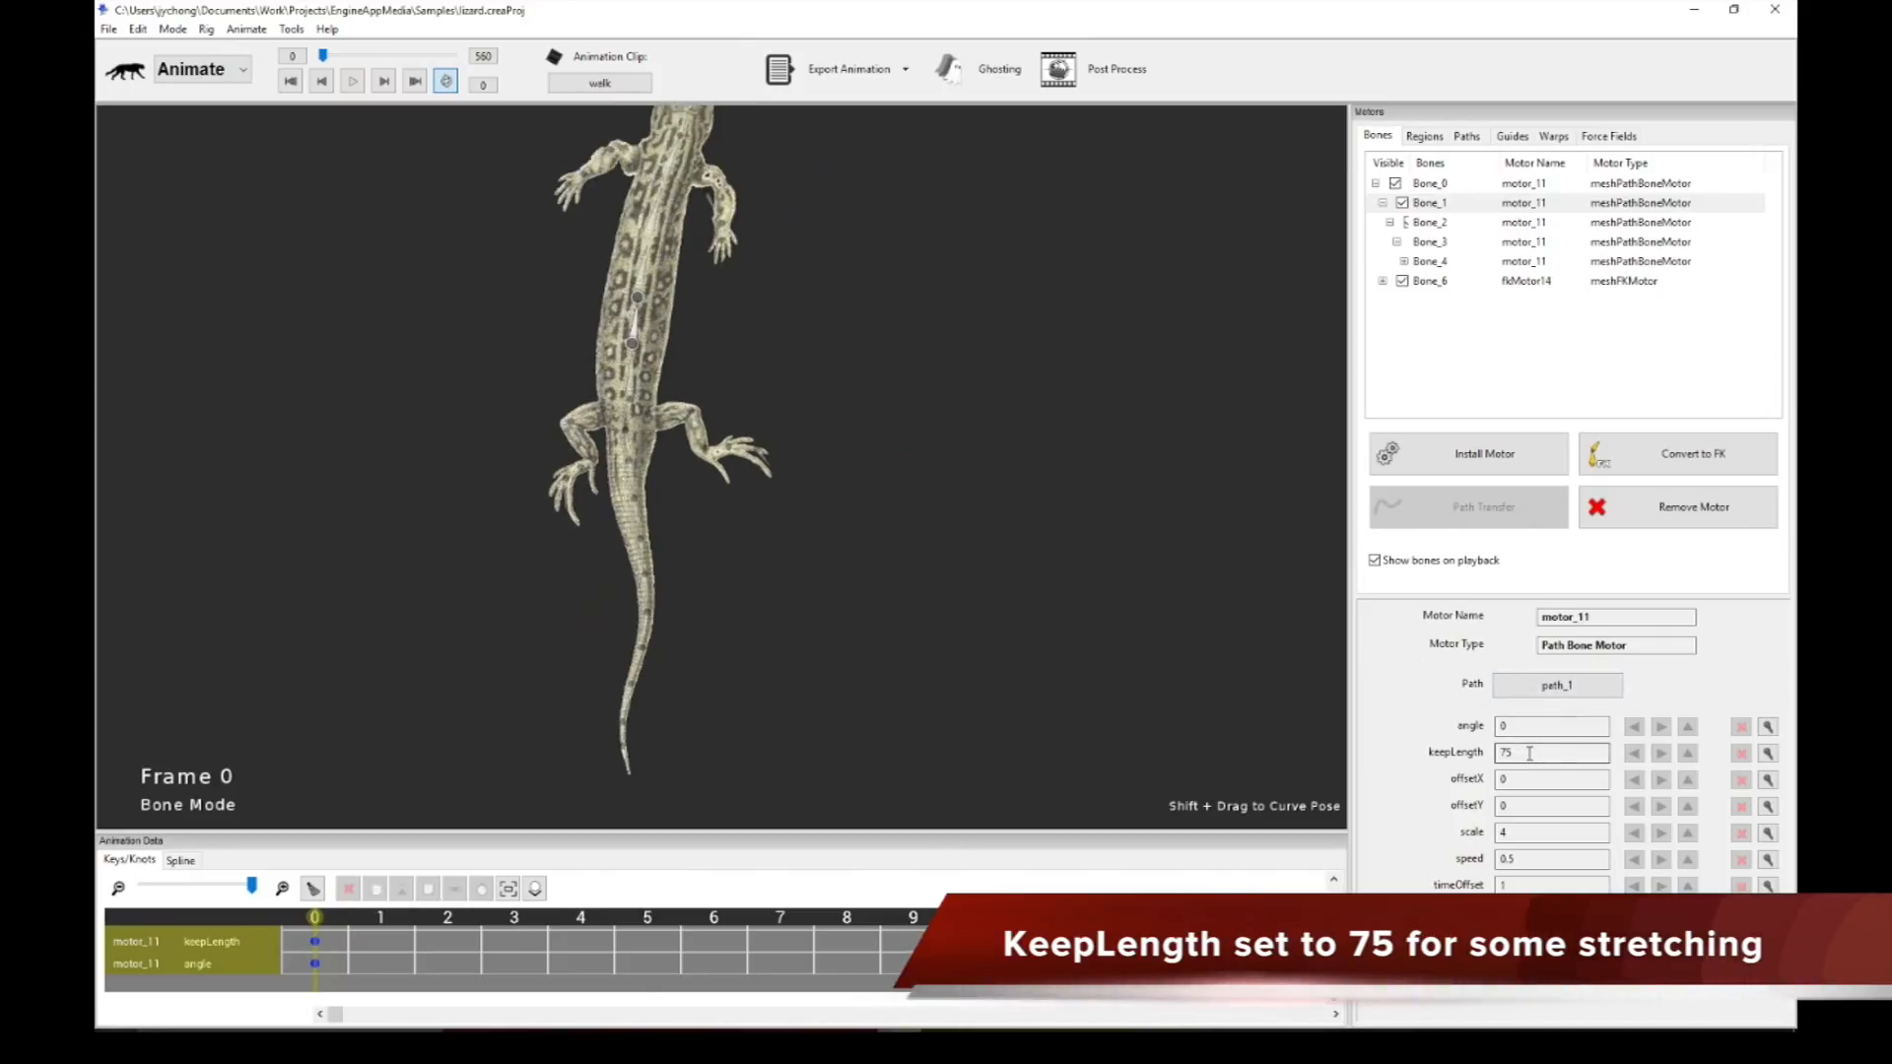
# Step: Display path_1 again and replay the walk clip to observe how the spine bends and stretches along the curve
pyautogui.click(1468, 136)
pyautogui.press('space')
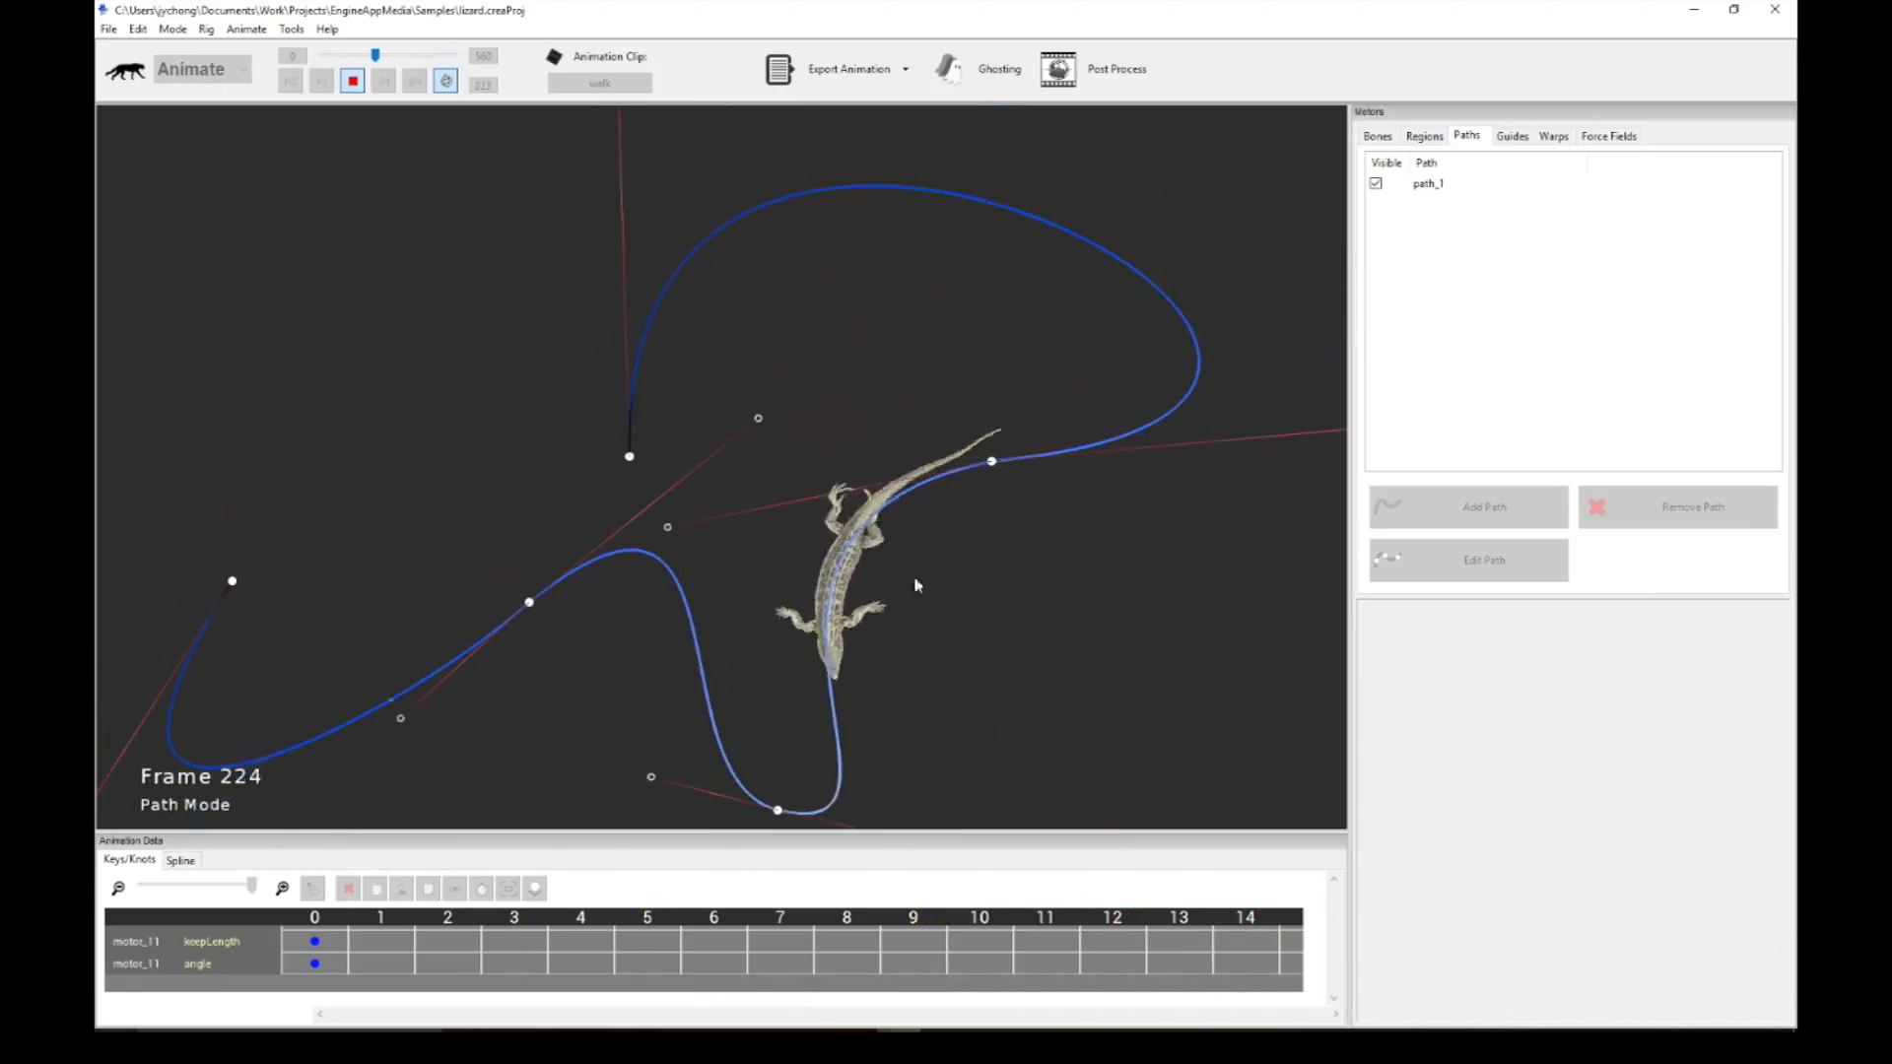
pyautogui.moveTo(748, 811); pyautogui.dragTo(797, 739)
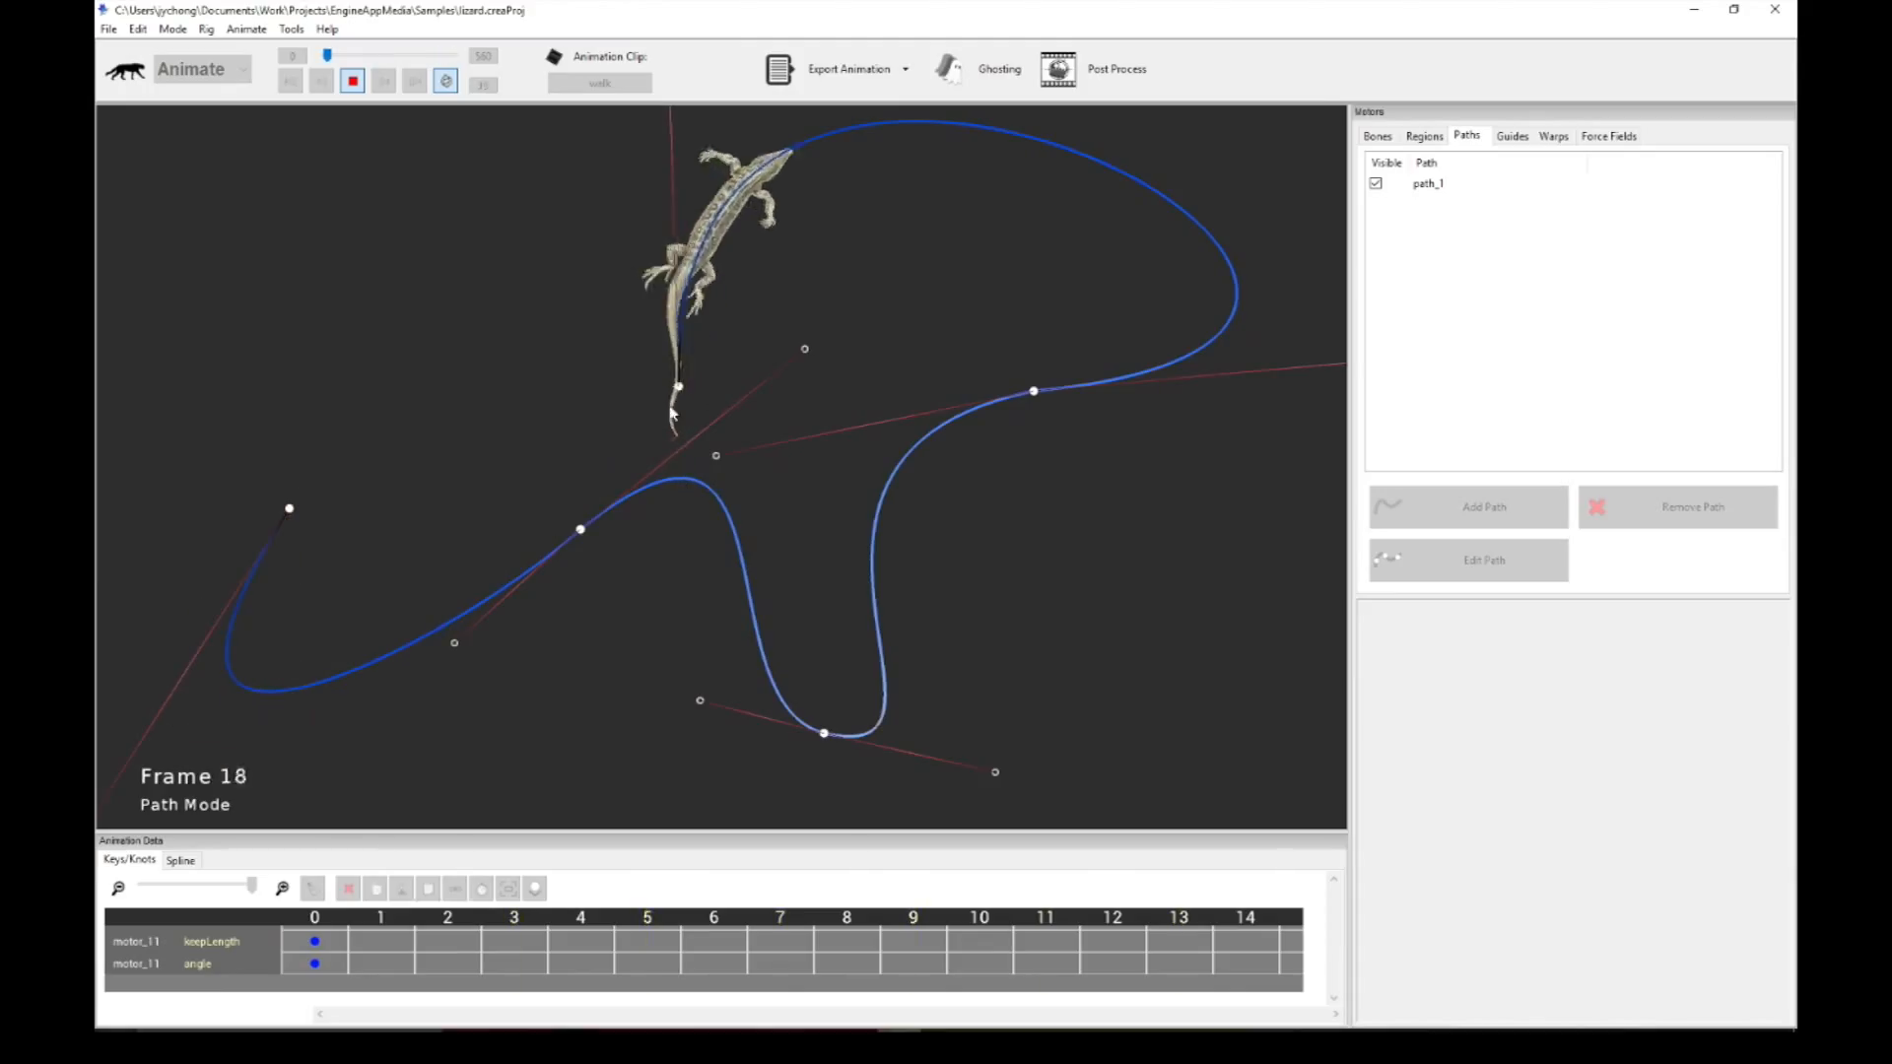
pyautogui.moveTo(1033, 391); pyautogui.dragTo(998, 412)
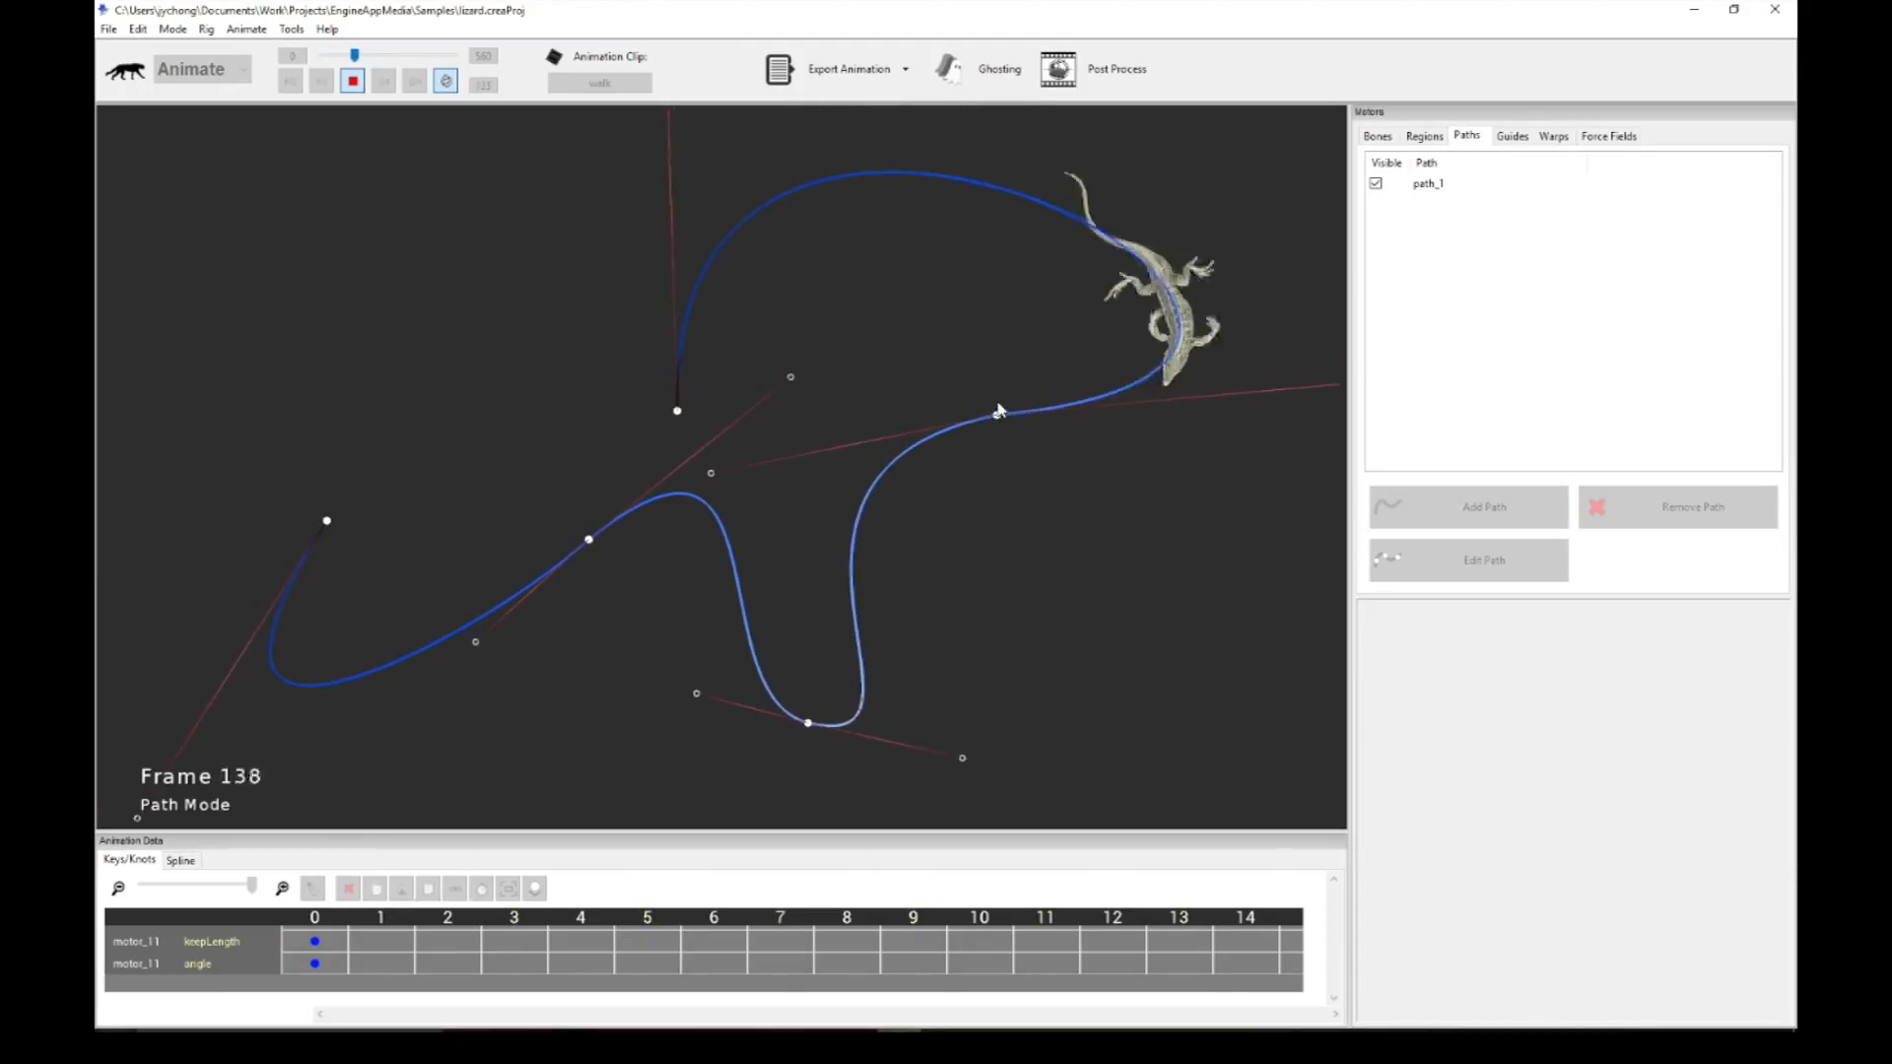